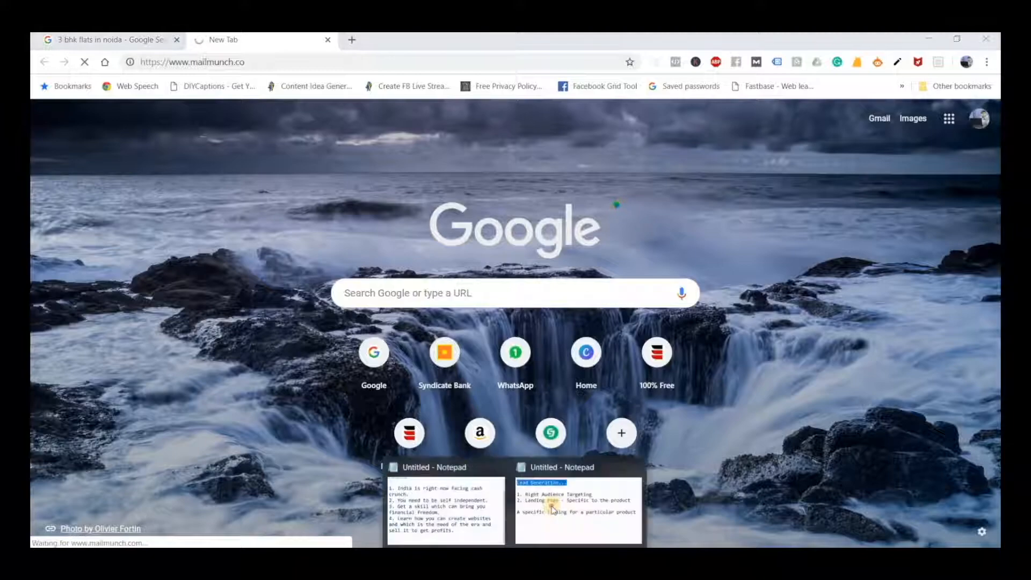
Switch to the Lead Generation note in Notepad and add the line "mailmunch.co" a few lines below the existing text
{"action": "left_click", "coordinate": [551, 504]}
{"action": "left_click", "coordinate": [854, 307]}
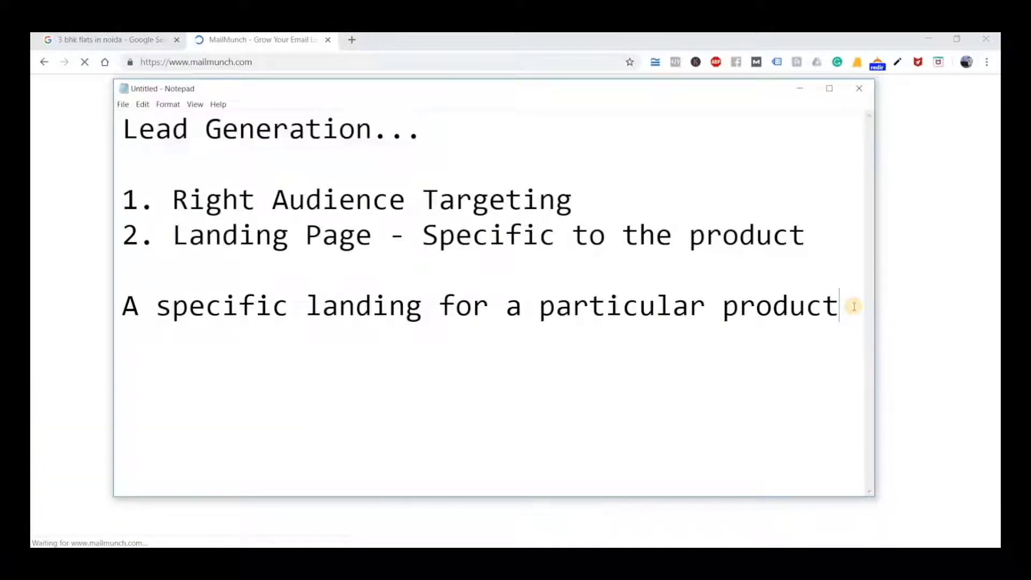
{"action": "key", "text": "Return"}
{"action": "key", "text": "Return"}
{"action": "key", "text": "Return"}
{"action": "type", "text": "mail"}
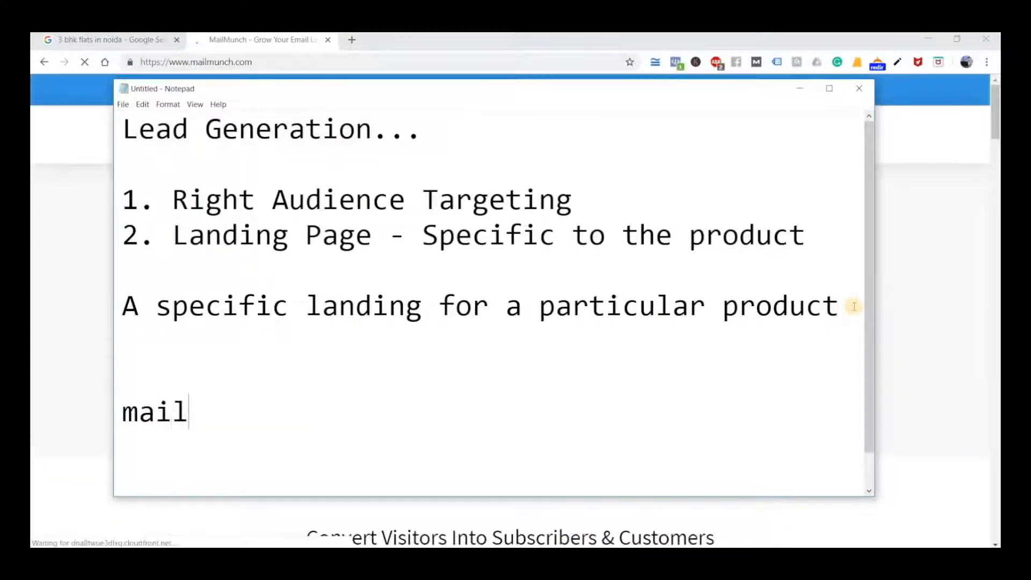
{"action": "type", "text": "munch"}
{"action": "key", "text": "BackSpace"}
{"action": "key", "text": "BackSpace"}
{"action": "type", "text": "n"}
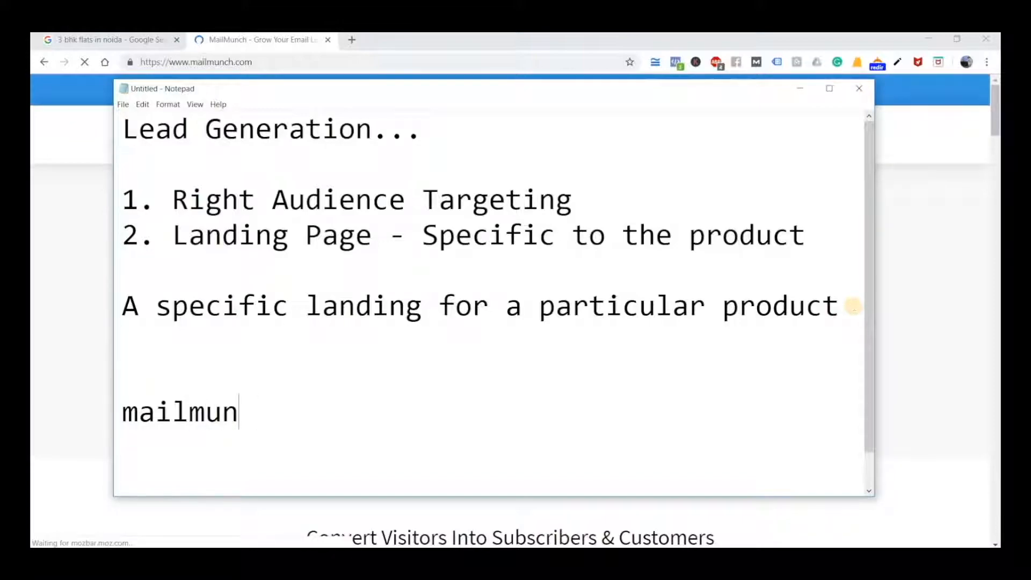
{"action": "type", "text": "ch.co"}
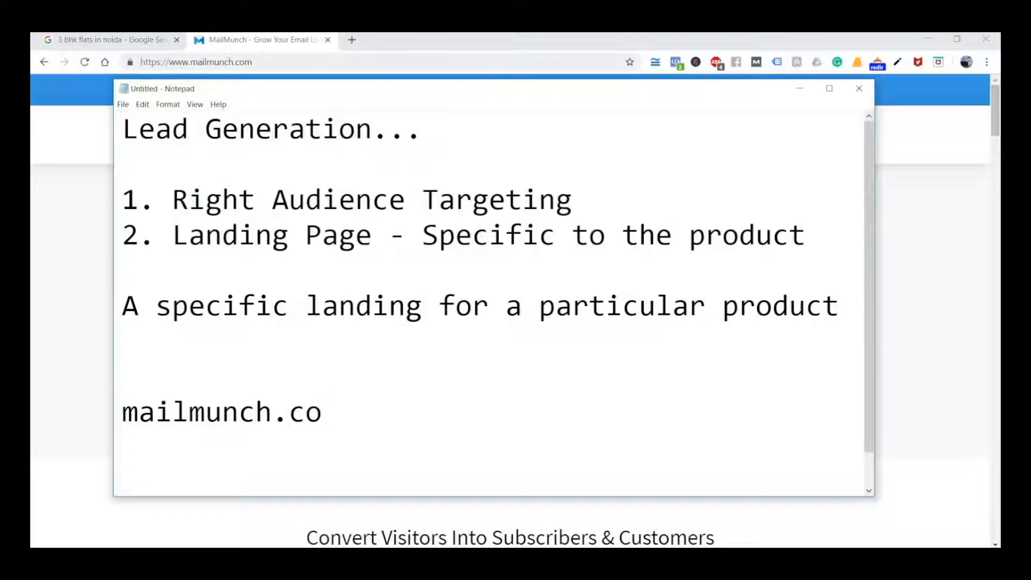
Return to the browser, sign in to MailMunch with the account e-mail and password, and save the login credentials
{"action": "left_click", "coordinate": [462, 48]}
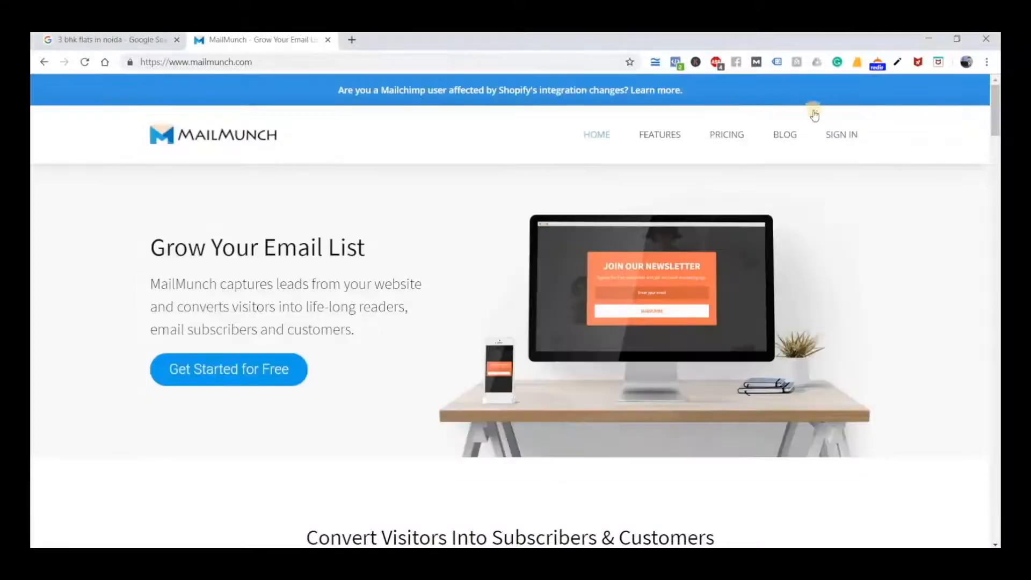
{"action": "left_click", "coordinate": [835, 132]}
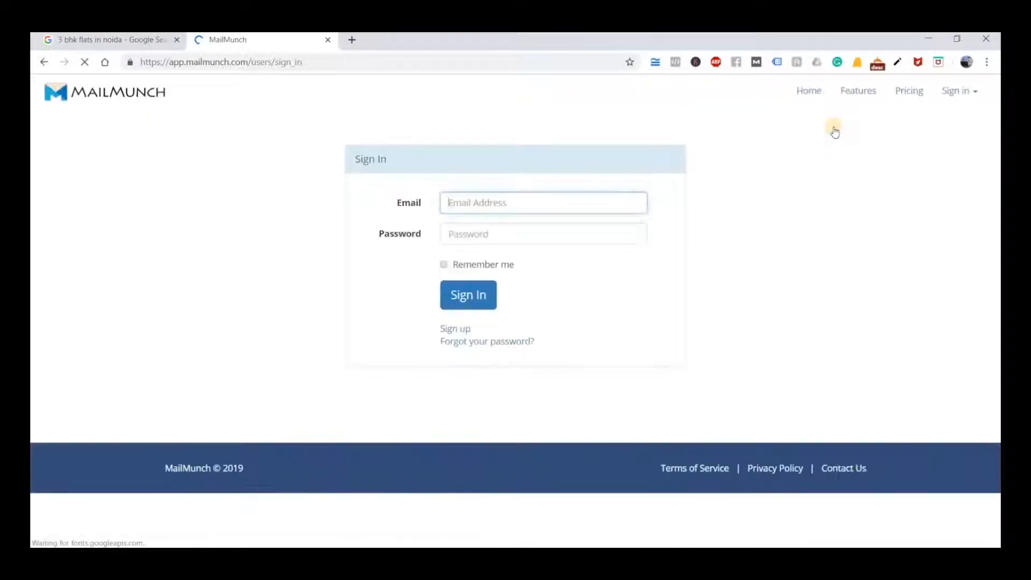
{"action": "left_click", "coordinate": [511, 204]}
{"action": "left_click", "coordinate": [504, 225]}
{"action": "left_click", "coordinate": [515, 240]}
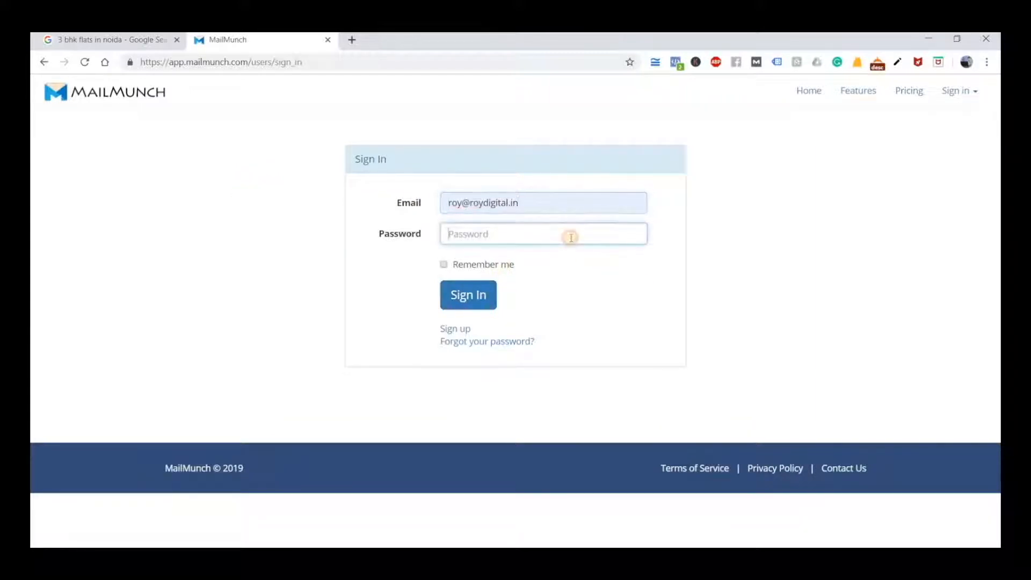
{"action": "left_click", "coordinate": [544, 201]}
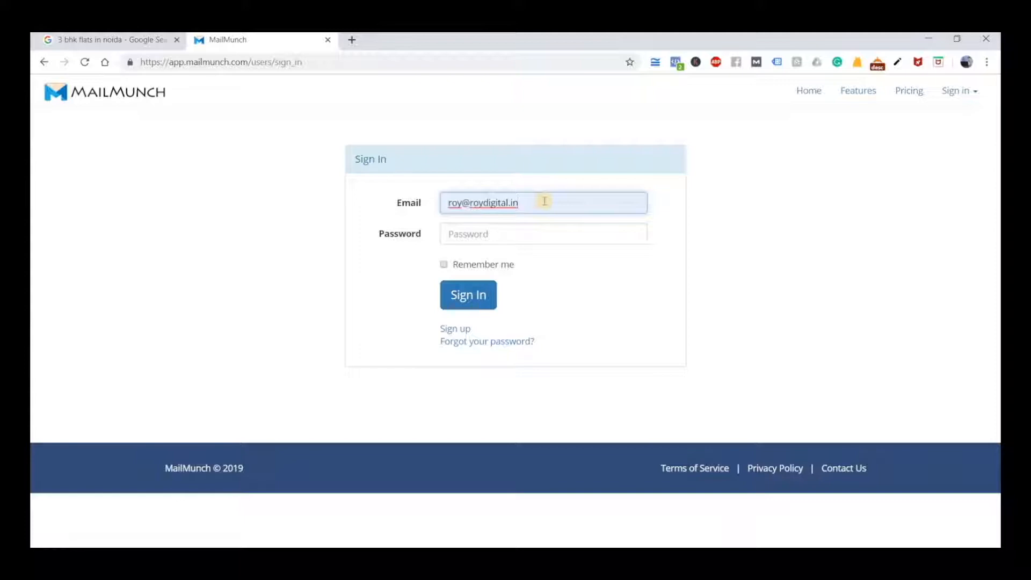
{"action": "key", "text": "Return"}
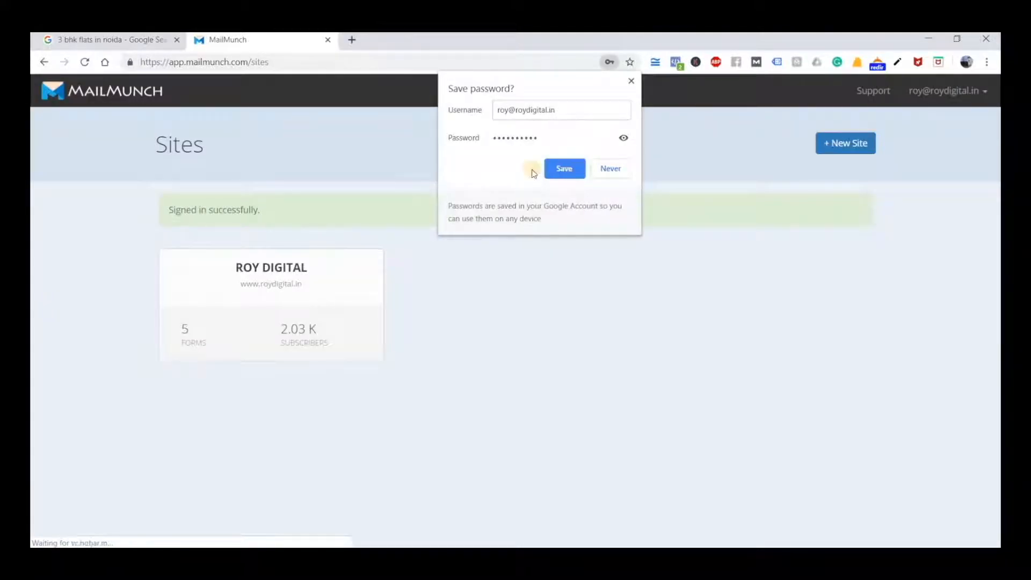
{"action": "left_click", "coordinate": [583, 173]}
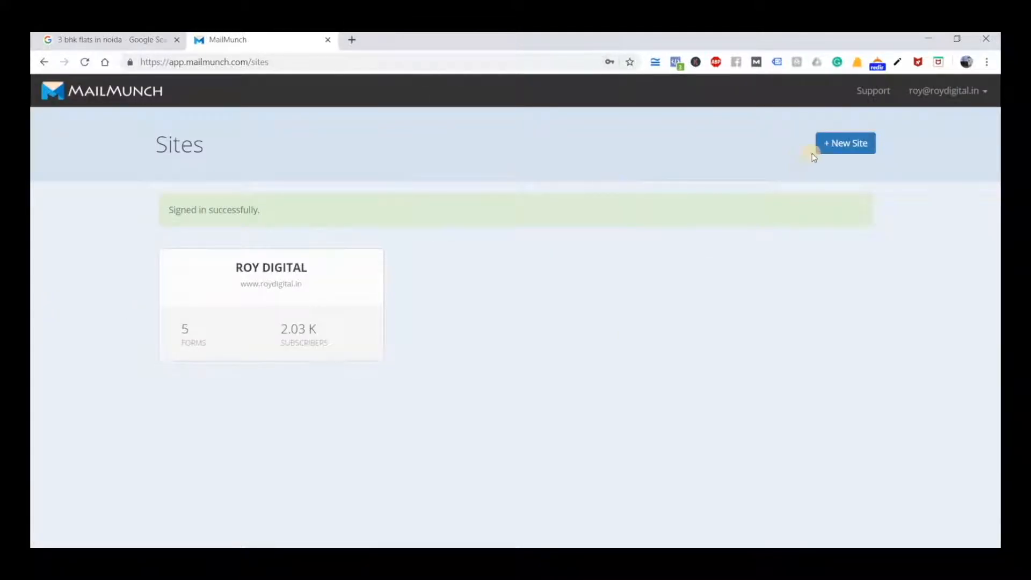
Open the ROY DIGITAL site from the sites list and start creating a landing page for it
{"action": "left_click", "coordinate": [859, 143]}
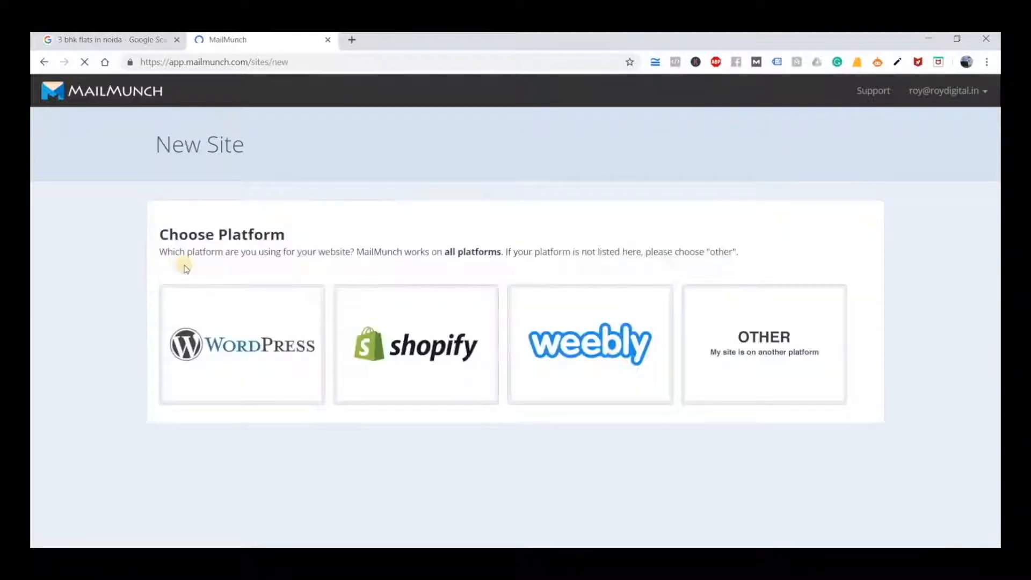
{"action": "left_click", "coordinate": [77, 107]}
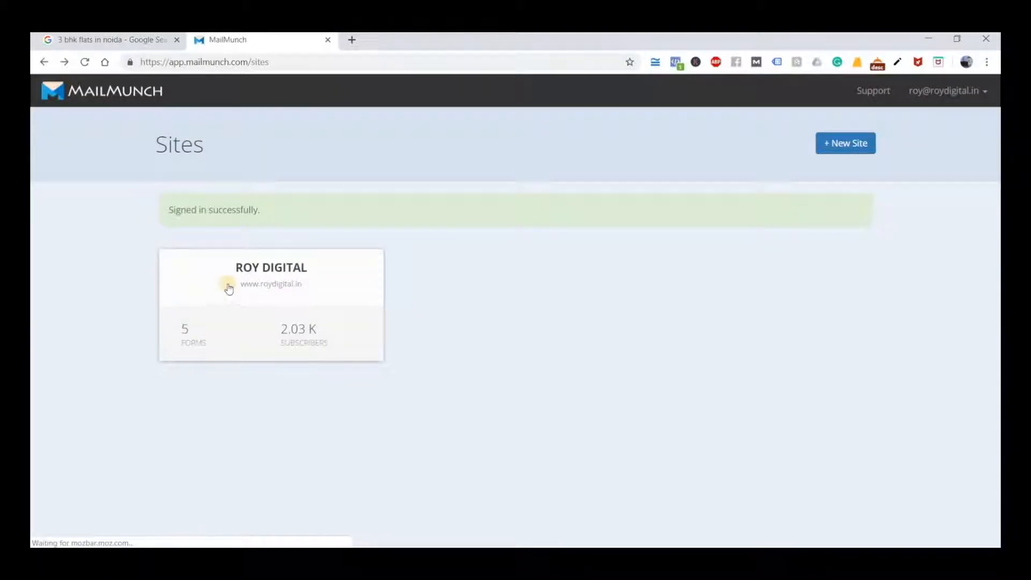
{"action": "left_click", "coordinate": [258, 266]}
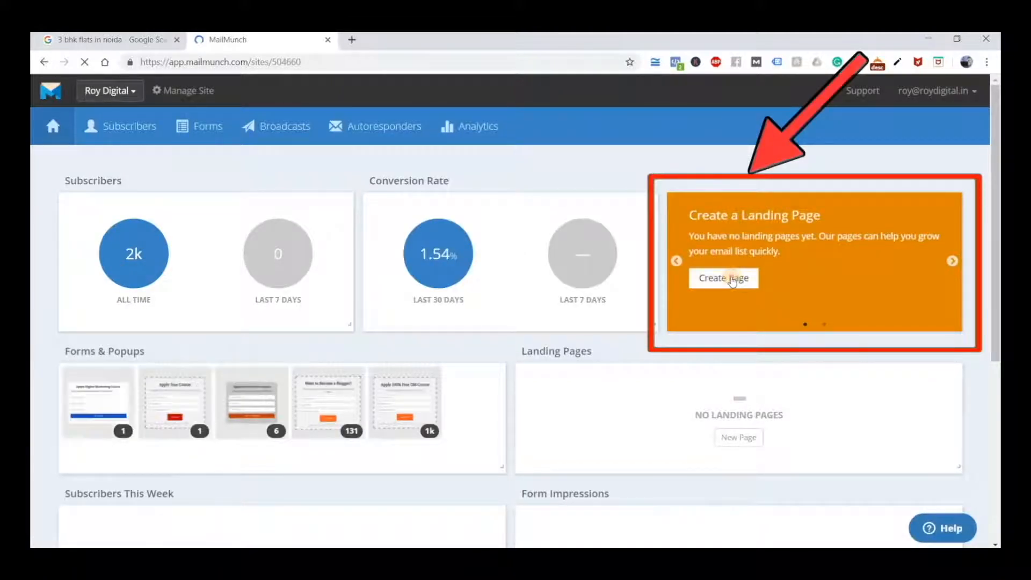
{"action": "left_click", "coordinate": [732, 279]}
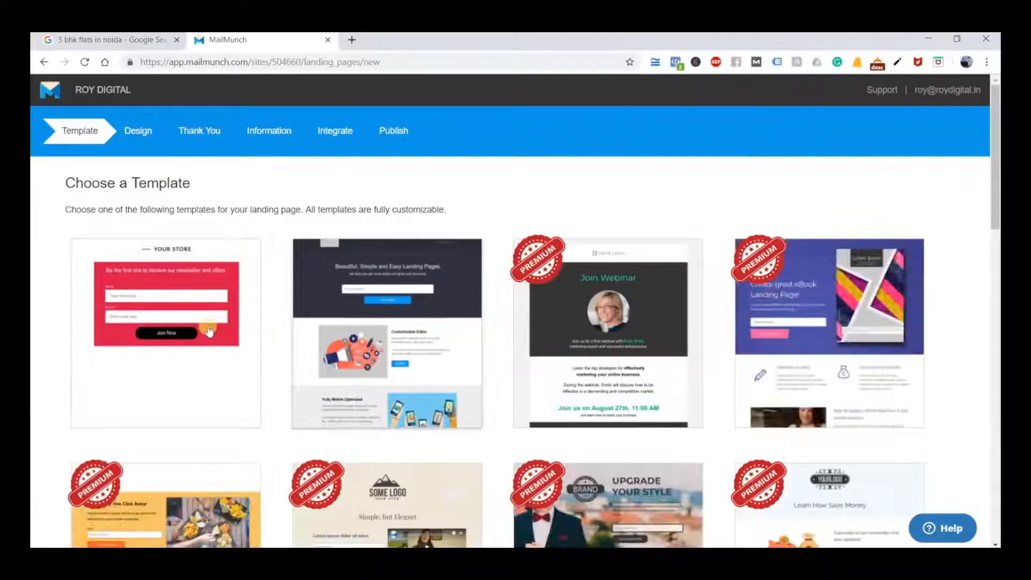
Browse the landing page templates and choose the free "Beautiful, Simple and Easy Landing Pages" template
{"action": "scroll", "coordinate": [789, 351], "scroll_direction": "down", "scroll_amount": 1}
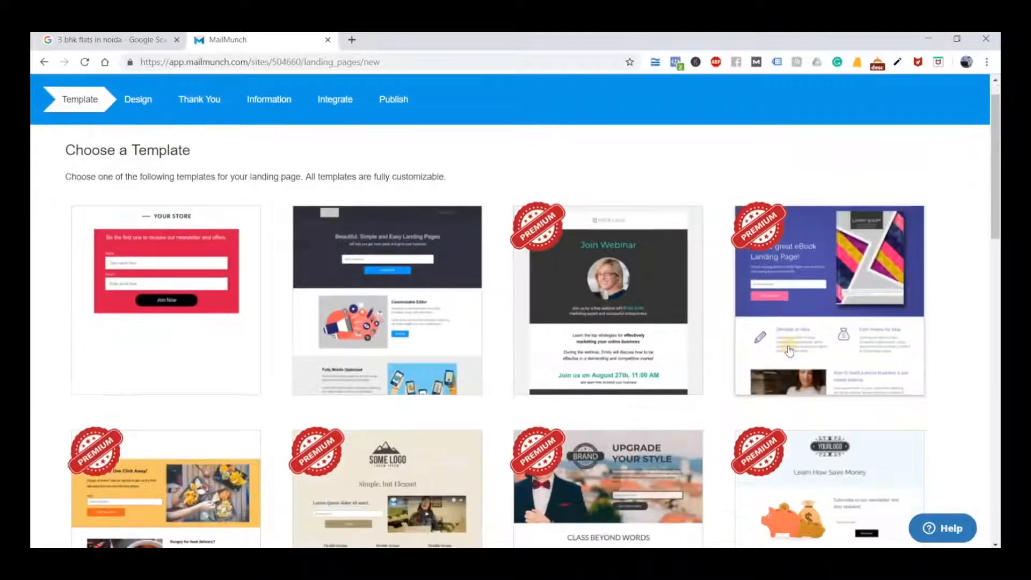
{"action": "scroll", "coordinate": [789, 352], "scroll_direction": "down", "scroll_amount": 5}
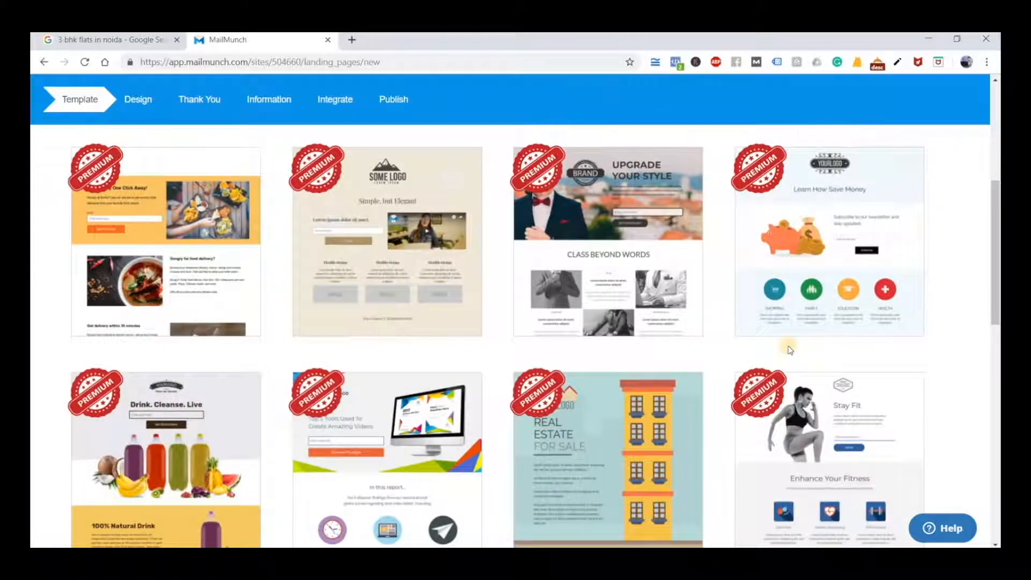
{"action": "scroll", "coordinate": [789, 352], "scroll_direction": "down", "scroll_amount": 2}
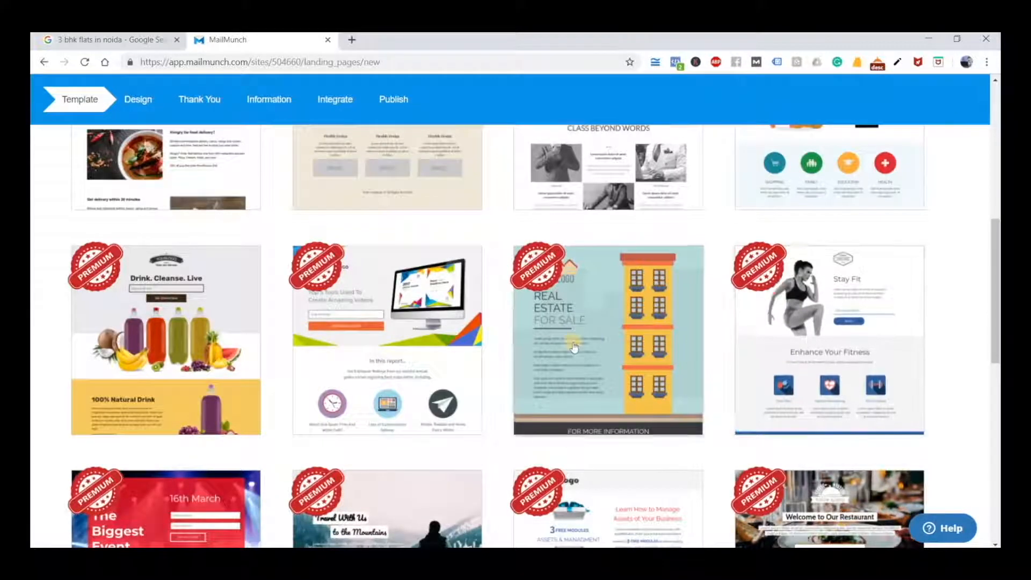
{"action": "scroll", "coordinate": [537, 346], "scroll_direction": "down", "scroll_amount": 2}
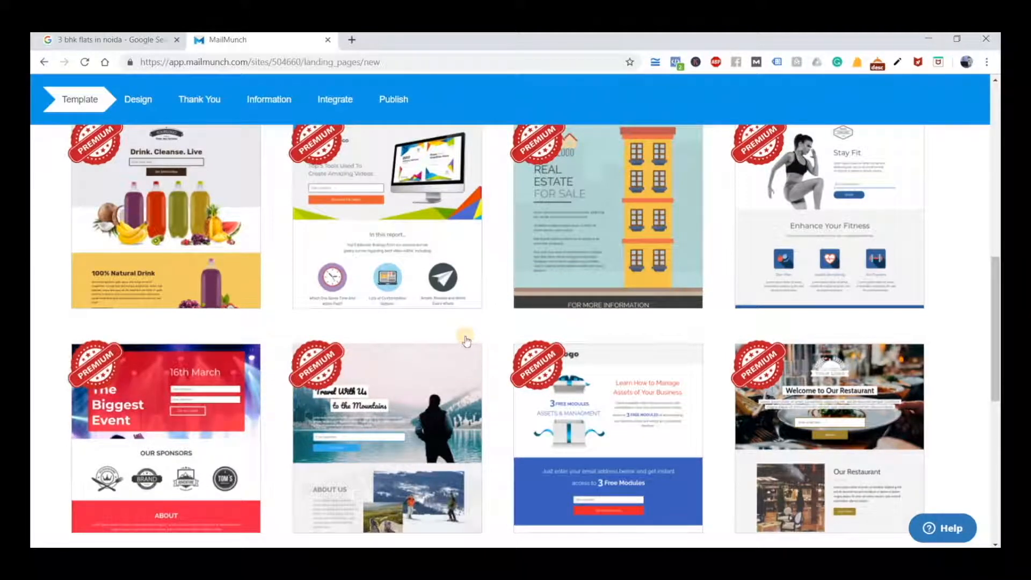
{"action": "scroll", "coordinate": [466, 340], "scroll_direction": "down", "scroll_amount": 2}
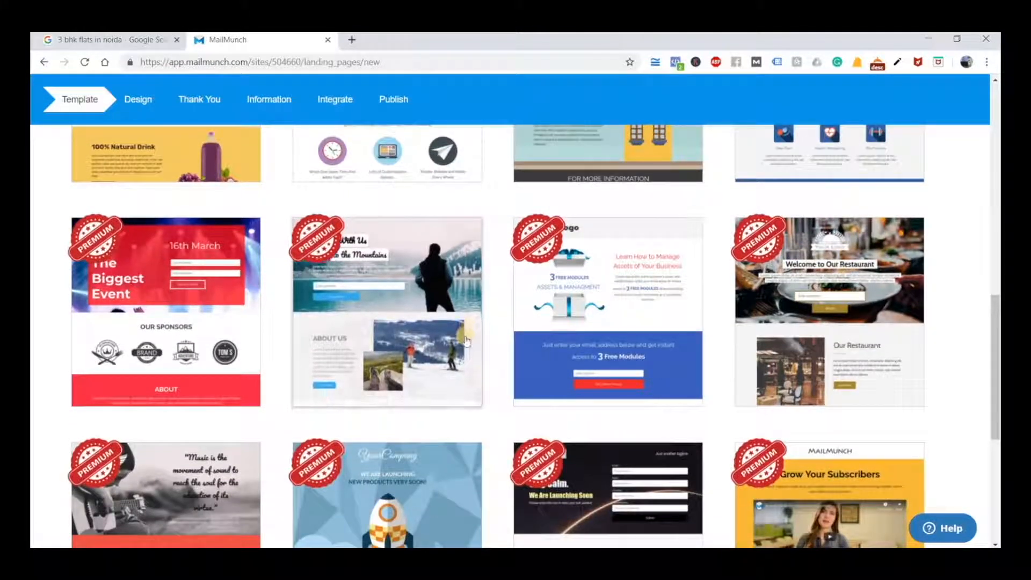
{"action": "scroll", "coordinate": [466, 341], "scroll_direction": "up", "scroll_amount": 3}
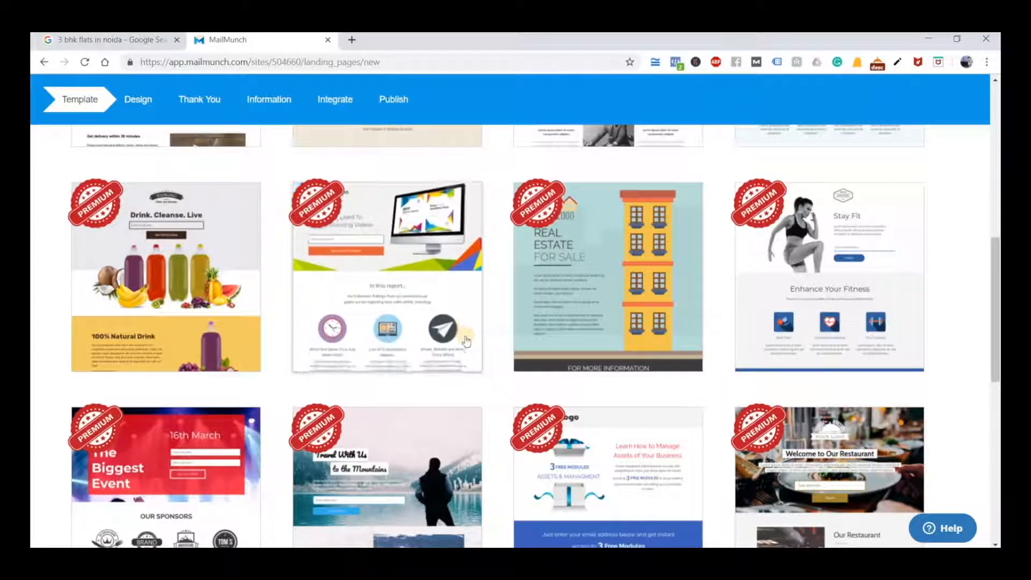
{"action": "scroll", "coordinate": [473, 339], "scroll_direction": "up", "scroll_amount": 5}
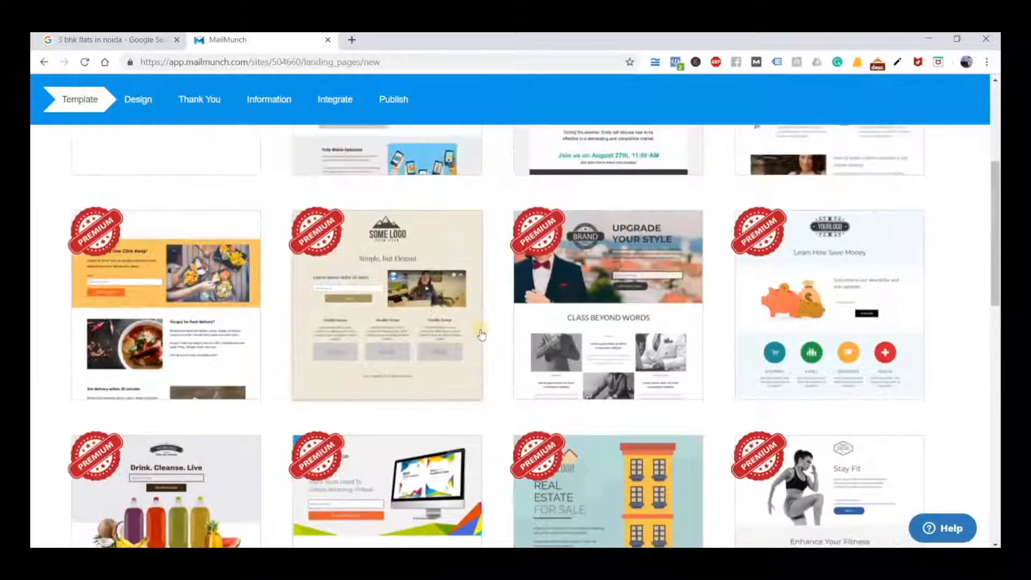
{"action": "scroll", "coordinate": [481, 334], "scroll_direction": "up", "scroll_amount": 4}
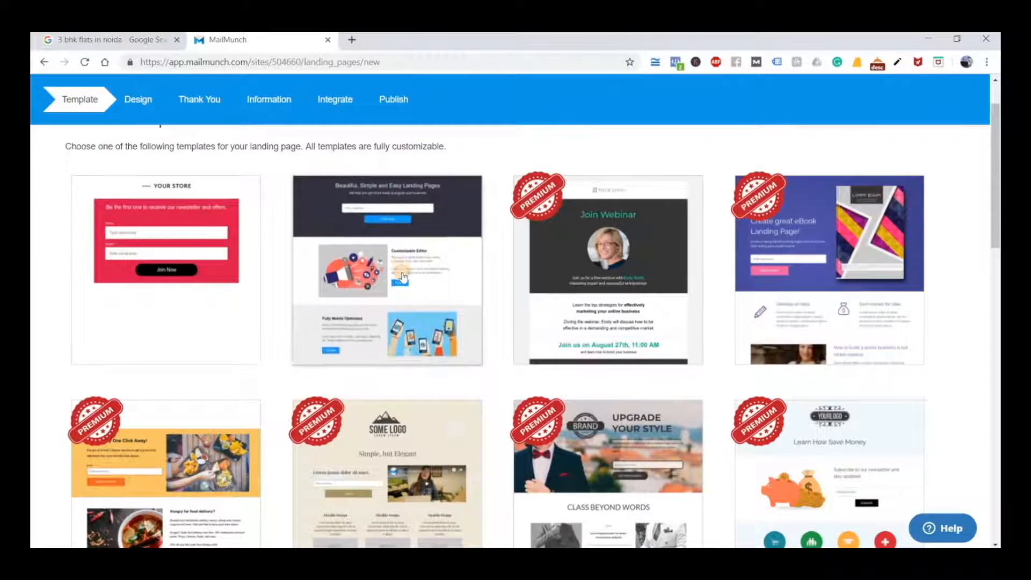
{"action": "left_click", "coordinate": [403, 275]}
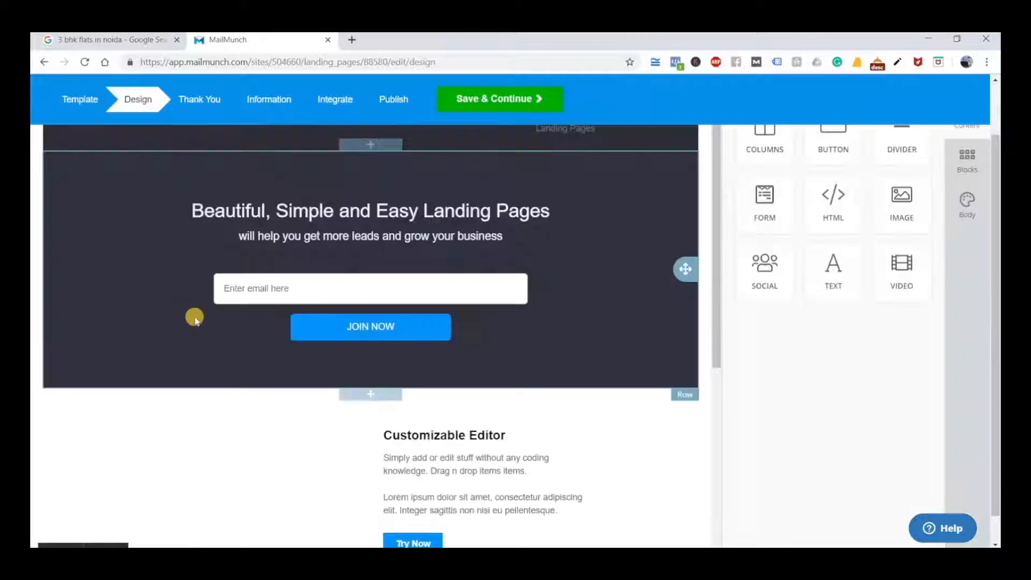
Examine the template's layout and the editable heading, email form and row settings of its main banner section
{"action": "scroll", "coordinate": [623, 496], "scroll_direction": "up", "scroll_amount": 2}
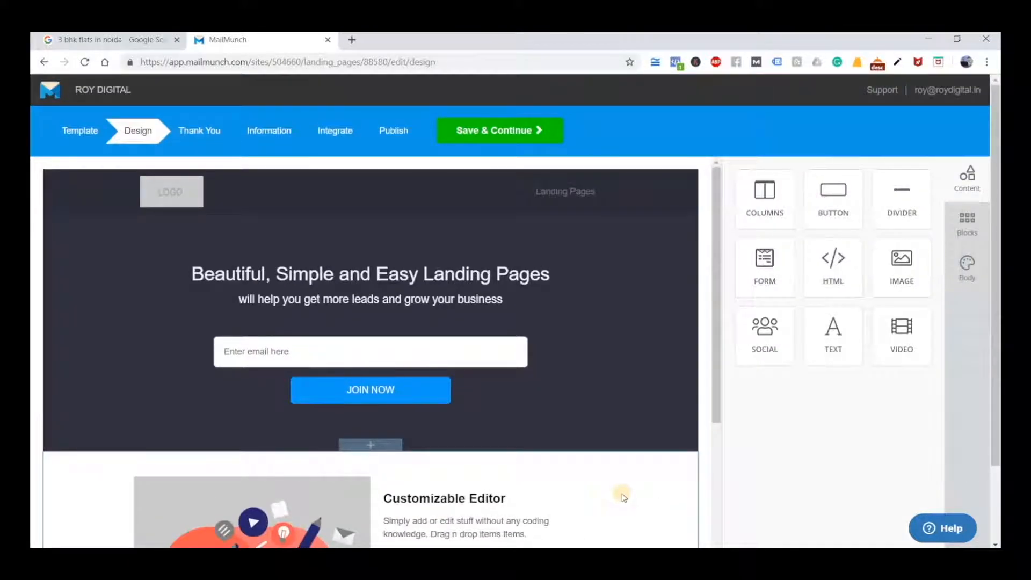
{"action": "scroll", "coordinate": [623, 496], "scroll_direction": "down", "scroll_amount": 6}
{"action": "scroll", "coordinate": [623, 497], "scroll_direction": "up", "scroll_amount": 4}
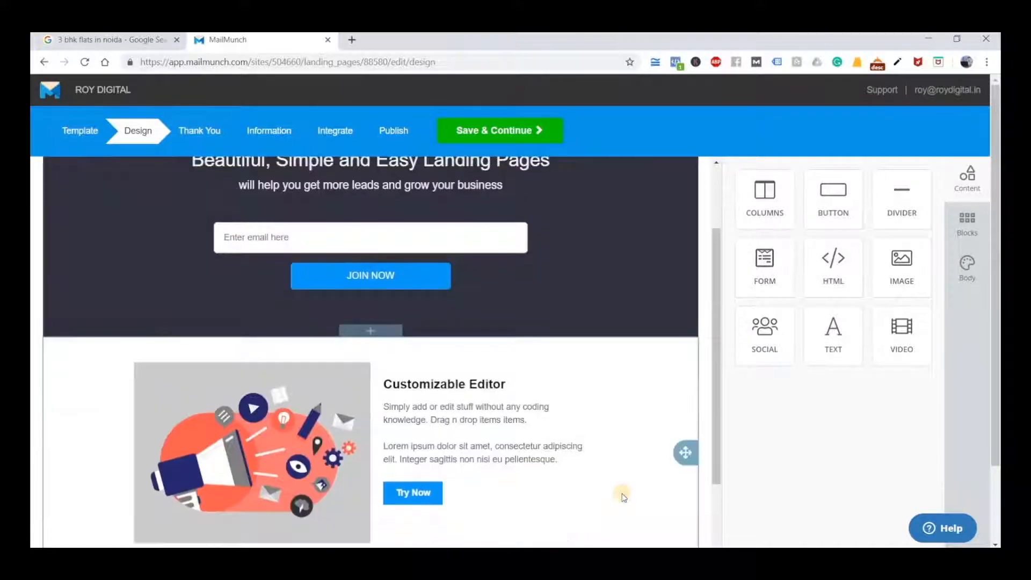
{"action": "scroll", "coordinate": [623, 496], "scroll_direction": "up", "scroll_amount": 2}
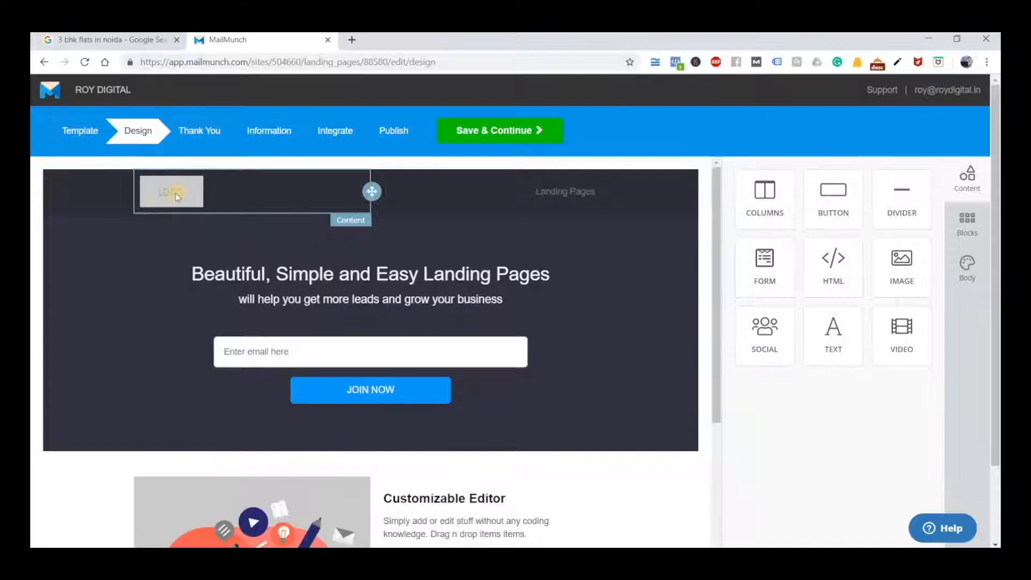
{"action": "left_click", "coordinate": [270, 264]}
{"action": "left_click", "coordinate": [138, 339]}
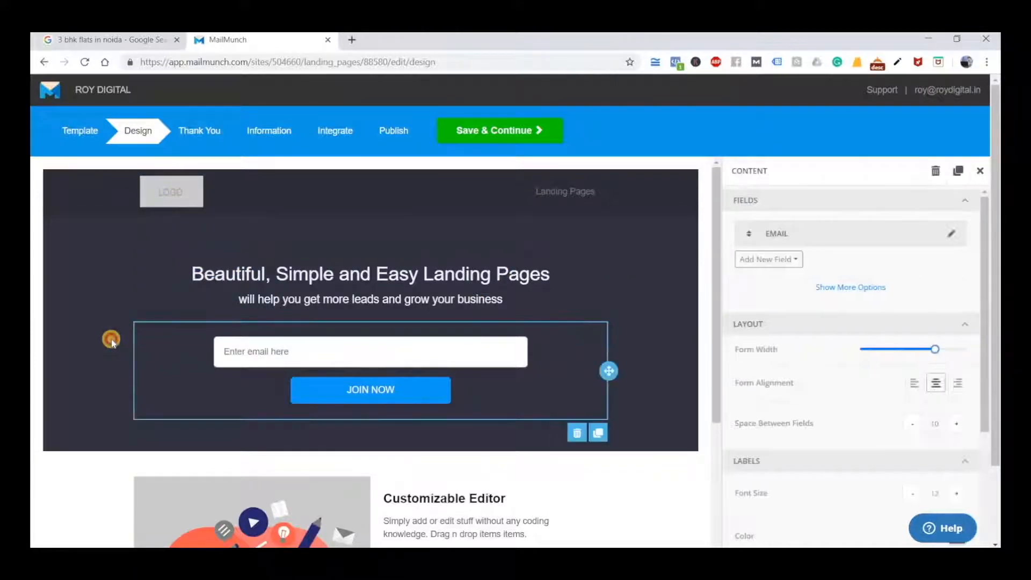
{"action": "left_click", "coordinate": [268, 371]}
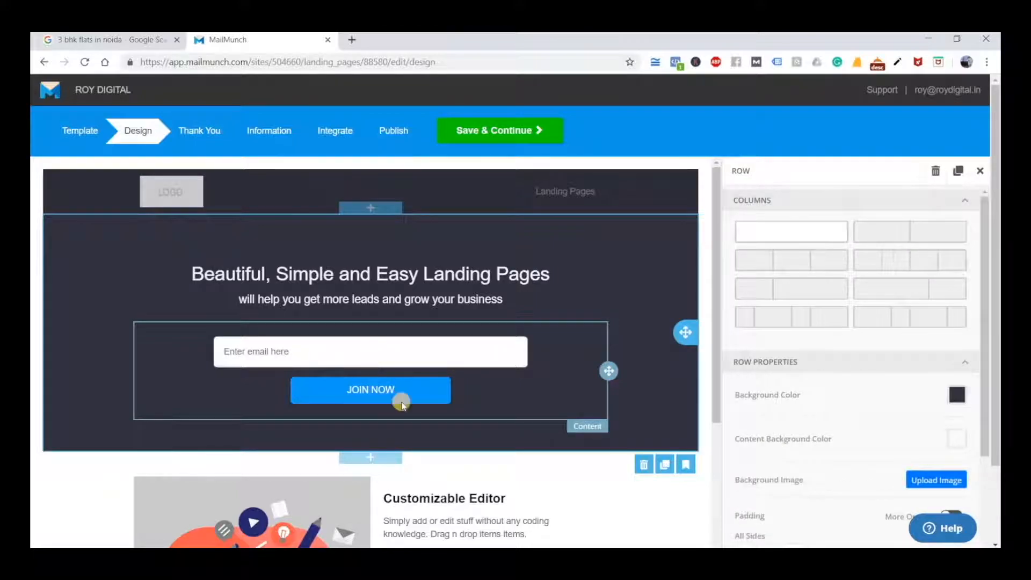
Examine the Customizable Editor and Fully Mobile Optimized sections, opening the settings of their texts and images
{"action": "scroll", "coordinate": [283, 378], "scroll_direction": "down", "scroll_amount": 1}
{"action": "scroll", "coordinate": [282, 376], "scroll_direction": "down", "scroll_amount": 1}
{"action": "left_click", "coordinate": [419, 371]}
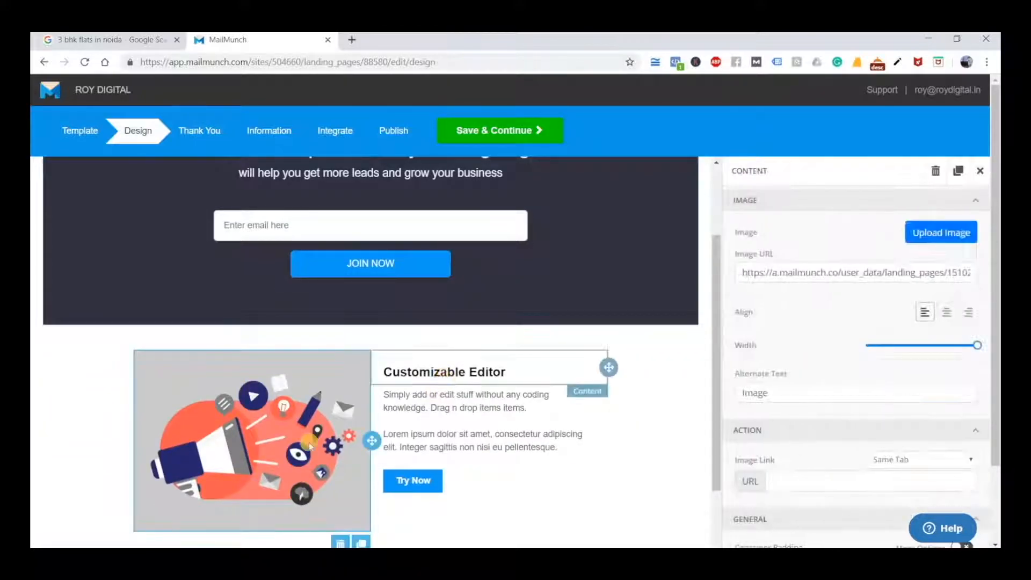
{"action": "scroll", "coordinate": [346, 416], "scroll_direction": "down", "scroll_amount": 4}
{"action": "left_click", "coordinate": [412, 239]}
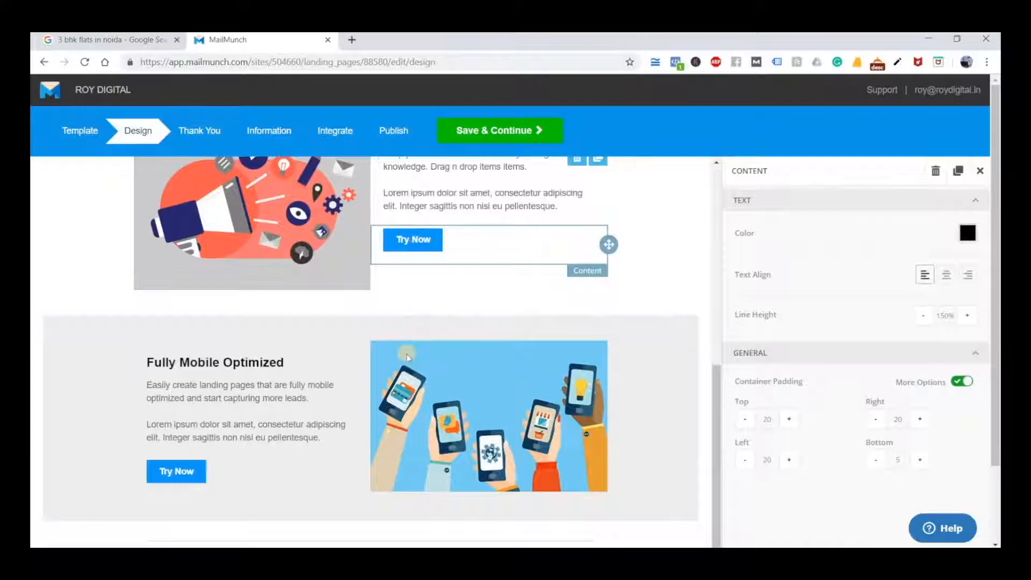
{"action": "left_click", "coordinate": [492, 373]}
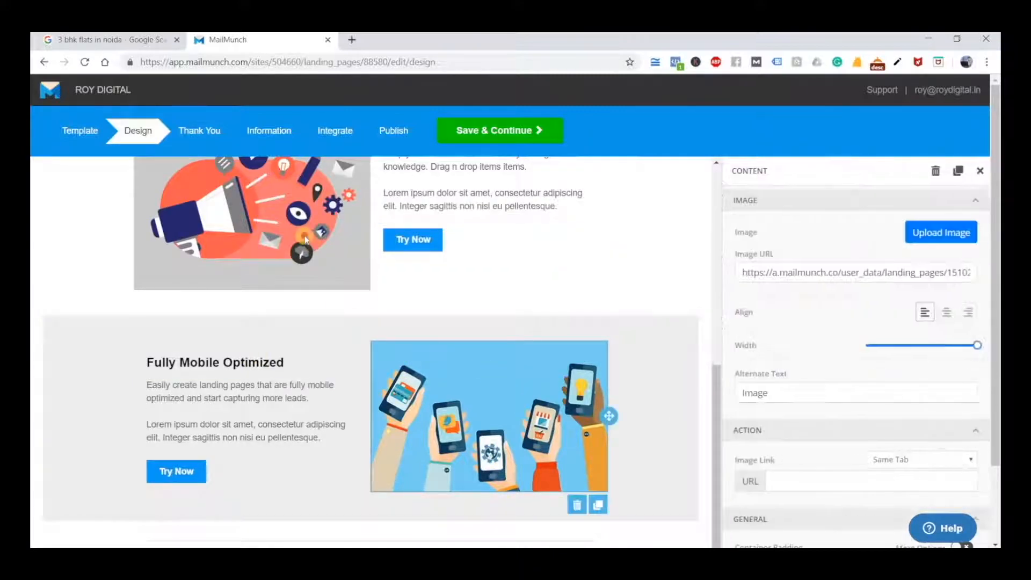
{"action": "left_click", "coordinate": [304, 240]}
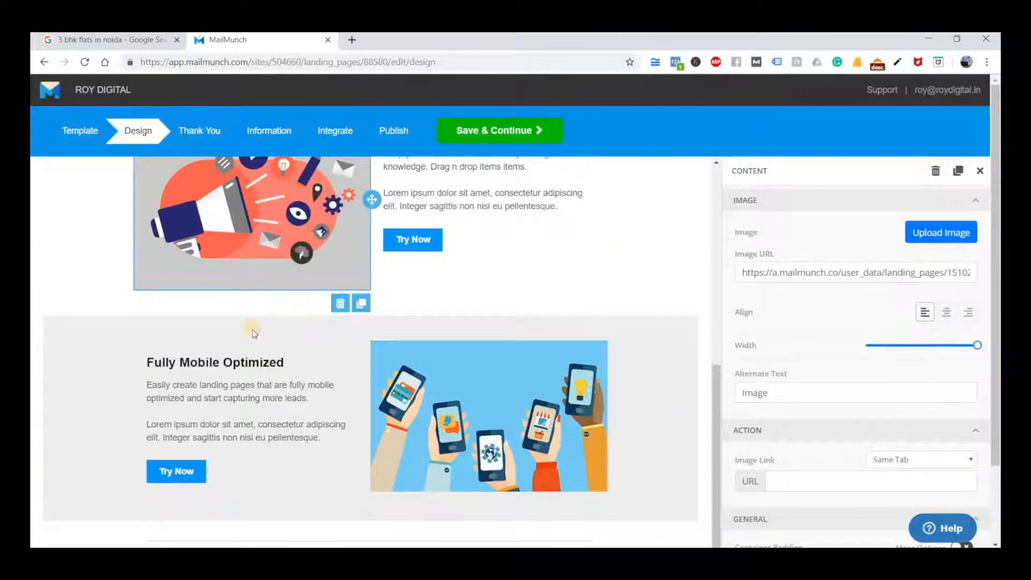
{"action": "scroll", "coordinate": [254, 333], "scroll_direction": "down", "scroll_amount": 2}
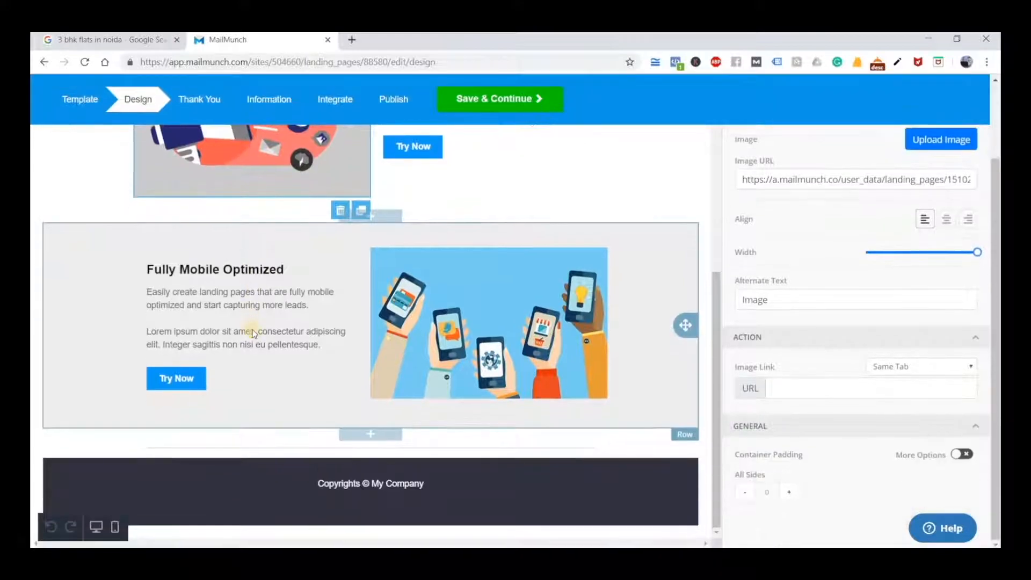
Replace the LOGO placeholder in the page header with Roy_Digital_New_Logo.png from the media library
{"action": "scroll", "coordinate": [254, 333], "scroll_direction": "up", "scroll_amount": 8}
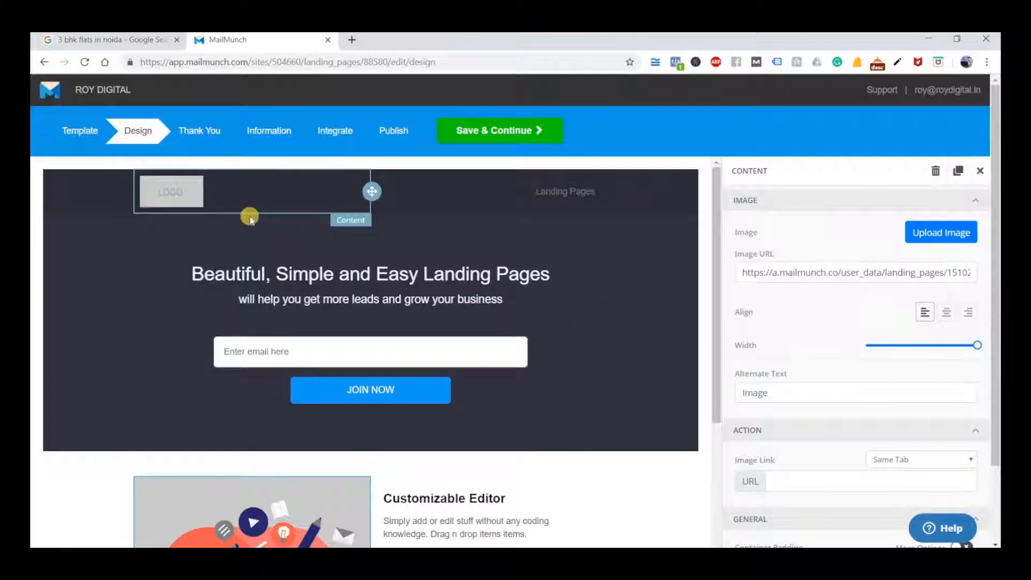
{"action": "left_click", "coordinate": [184, 200]}
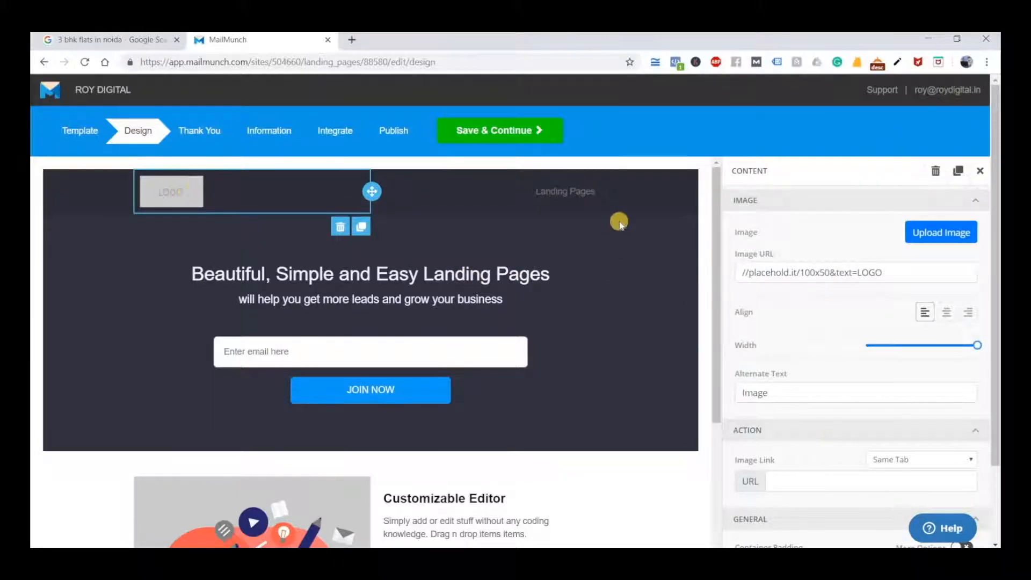
{"action": "left_click", "coordinate": [937, 232]}
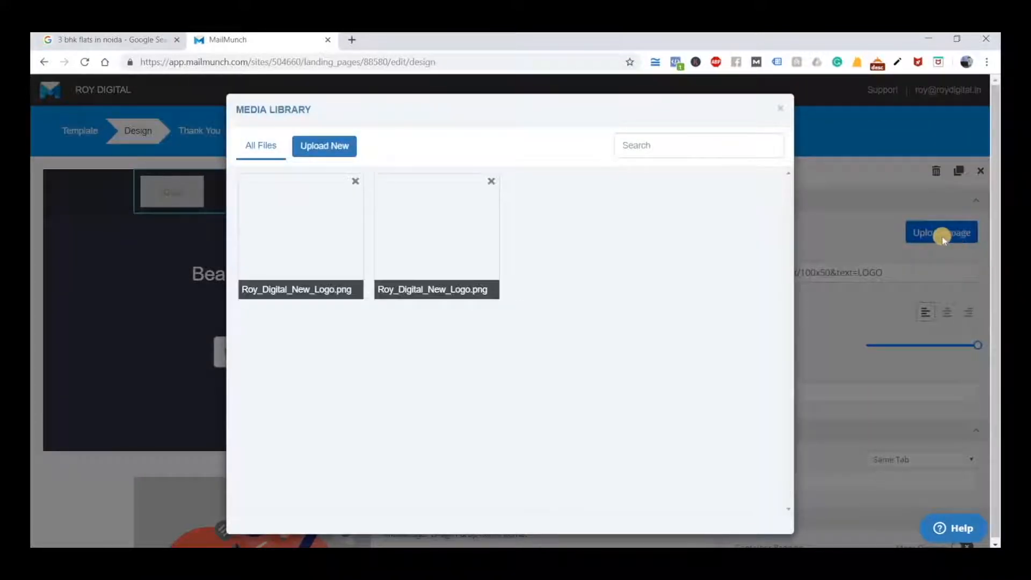
{"action": "left_click", "coordinate": [299, 216]}
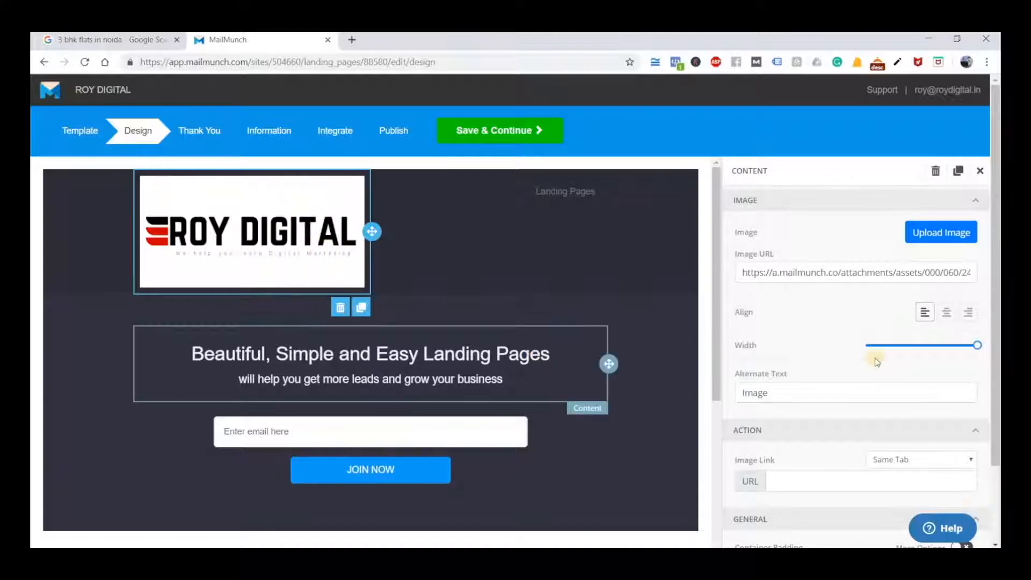
Shrink the header logo to about half its width and, after trying centre and right alignment, align it left
{"action": "left_click_drag", "start_coordinate": [969, 350], "coordinate": [927, 357]}
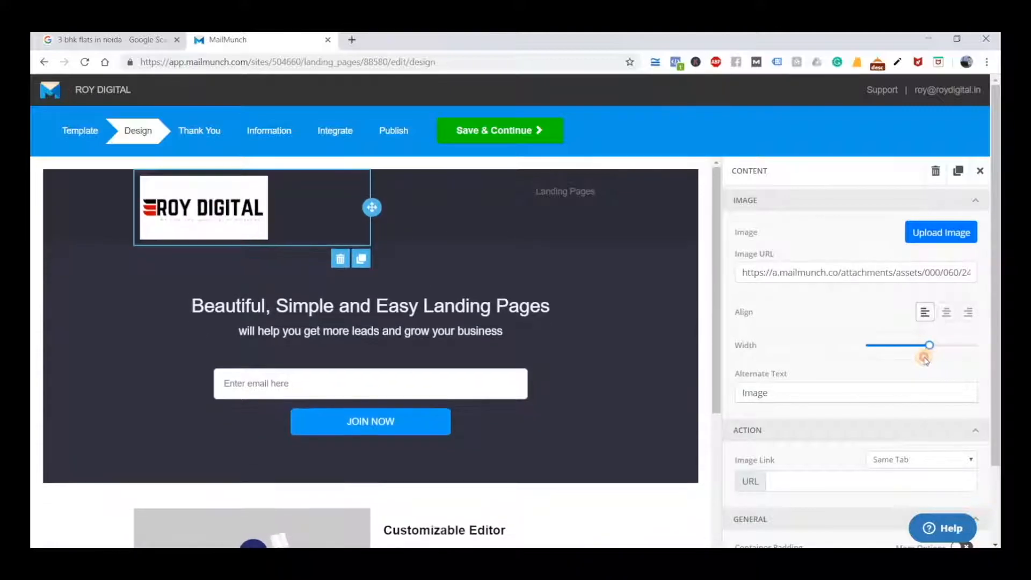
{"action": "left_click", "coordinate": [947, 314]}
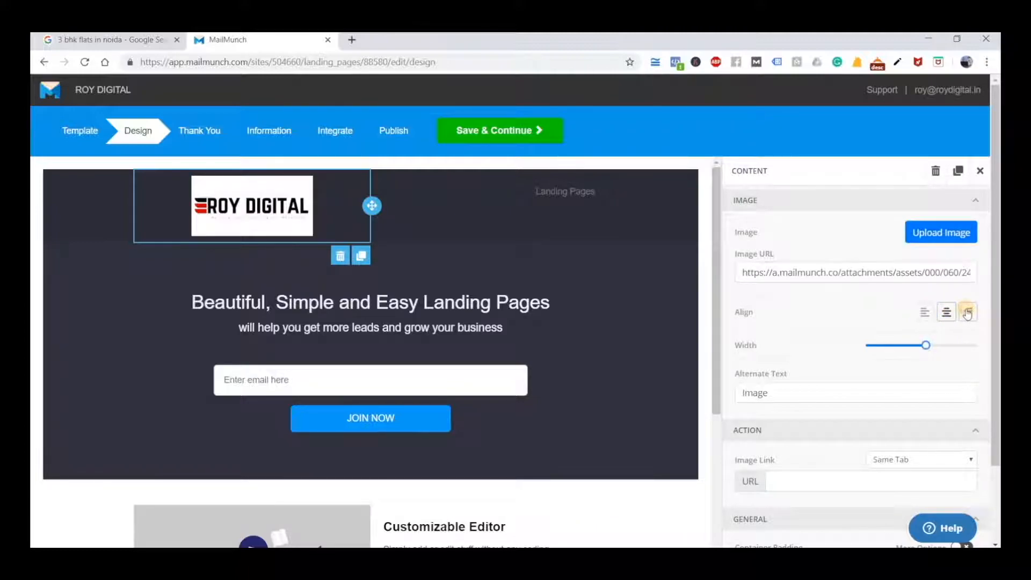
{"action": "left_click", "coordinate": [967, 314]}
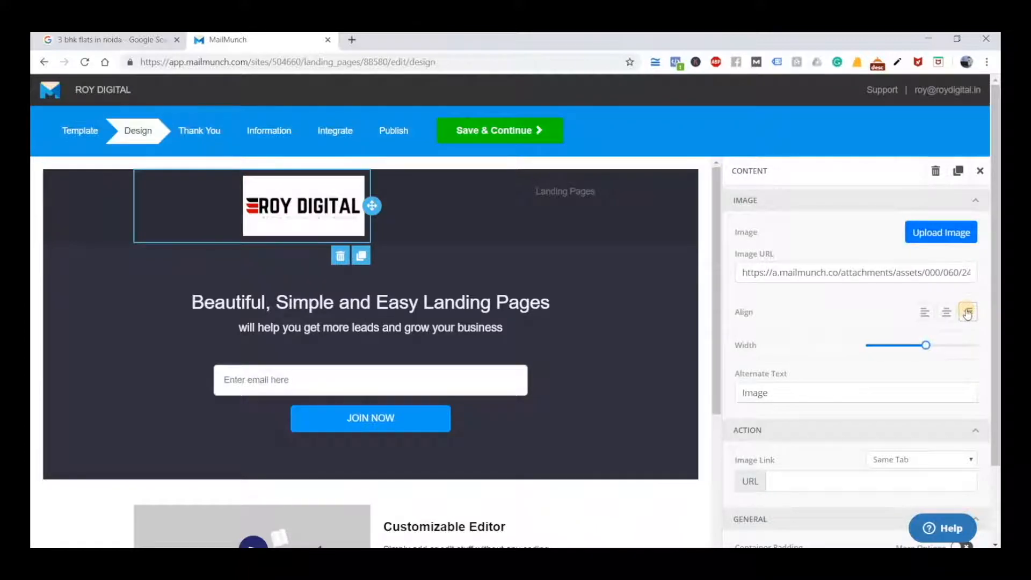
{"action": "left_click", "coordinate": [922, 313]}
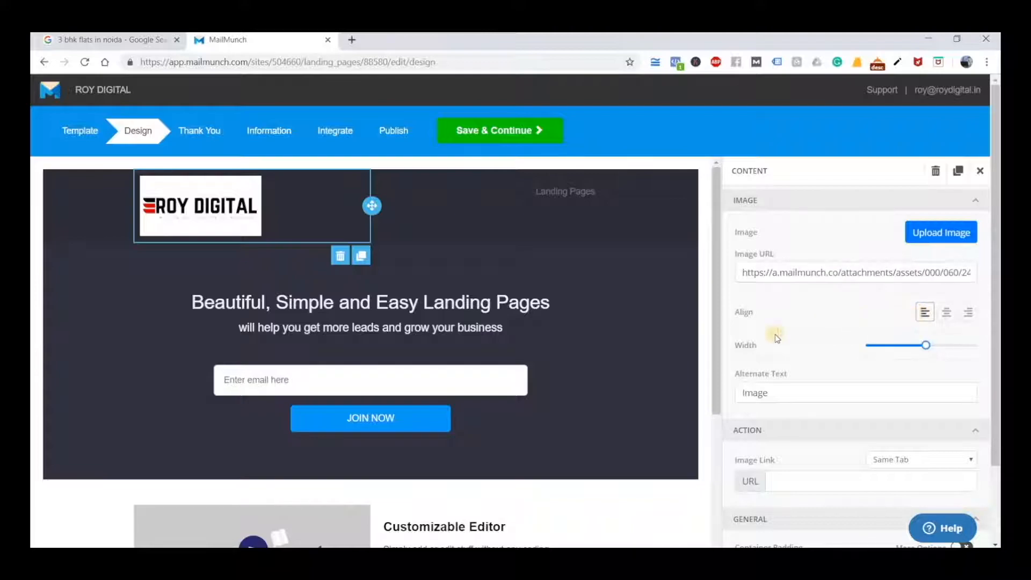
Replace the main banner heading "Beautiful, Simple and Easy Landing Pages" with "Digital Marketing Course" on its own line
{"action": "scroll", "coordinate": [777, 339], "scroll_direction": "down", "scroll_amount": 3}
{"action": "scroll", "coordinate": [777, 338], "scroll_direction": "up", "scroll_amount": 3}
{"action": "left_click", "coordinate": [403, 288]}
{"action": "double_click", "coordinate": [381, 296]}
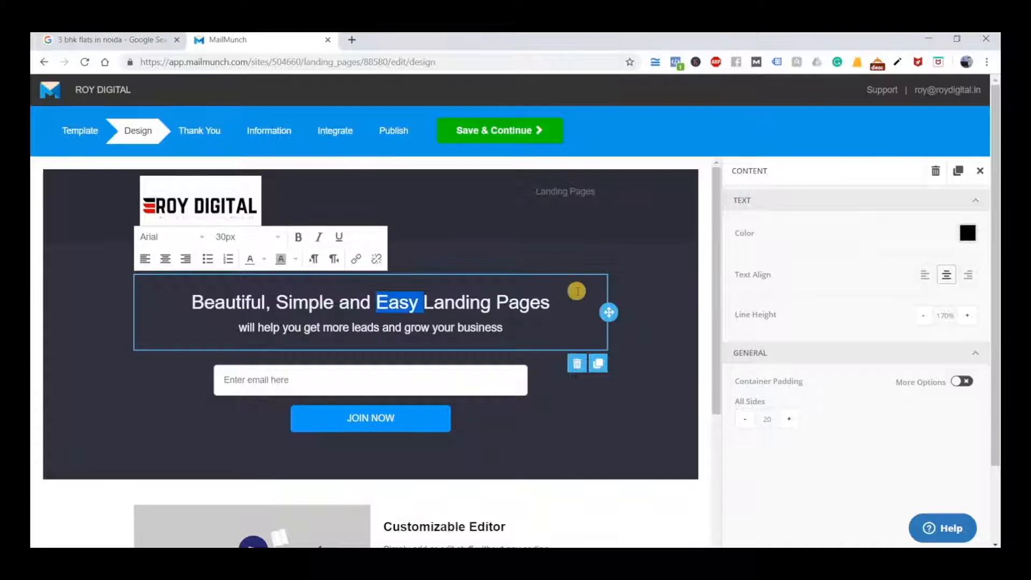
{"action": "left_click", "coordinate": [570, 305]}
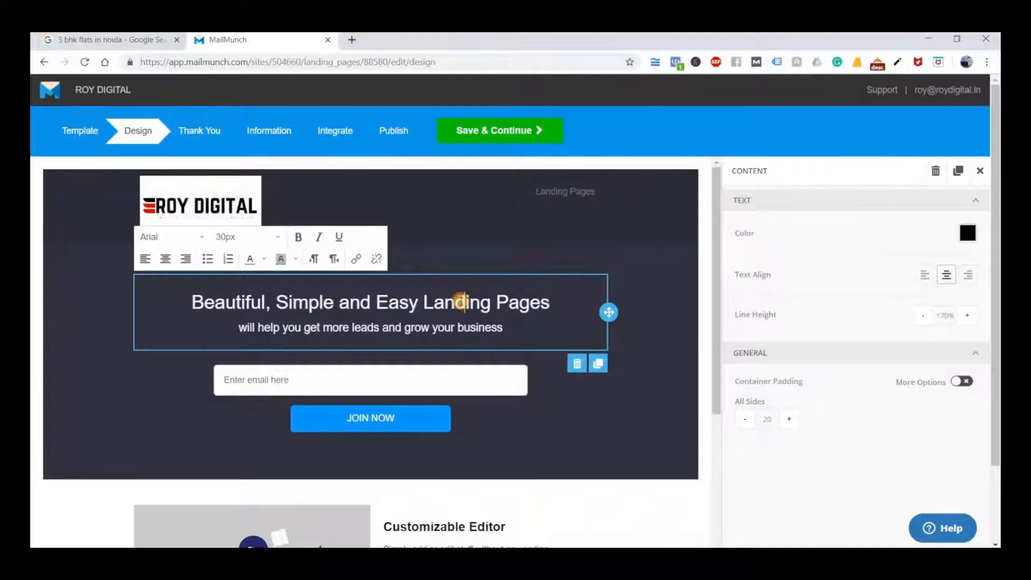
{"action": "double_click", "coordinate": [461, 300]}
{"action": "triple_click", "coordinate": [399, 300]}
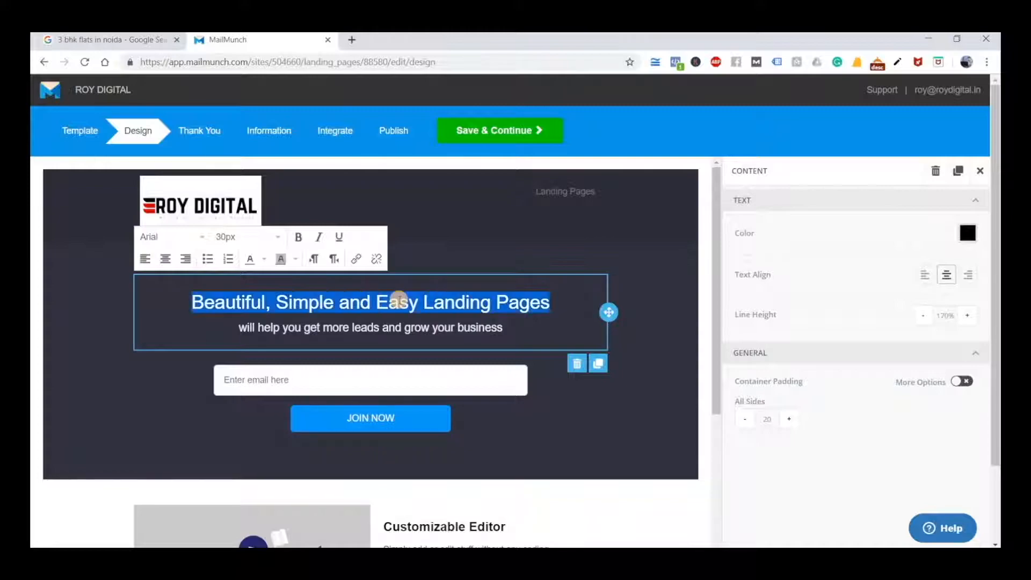
{"action": "type", "text": "Digital Marketing"}
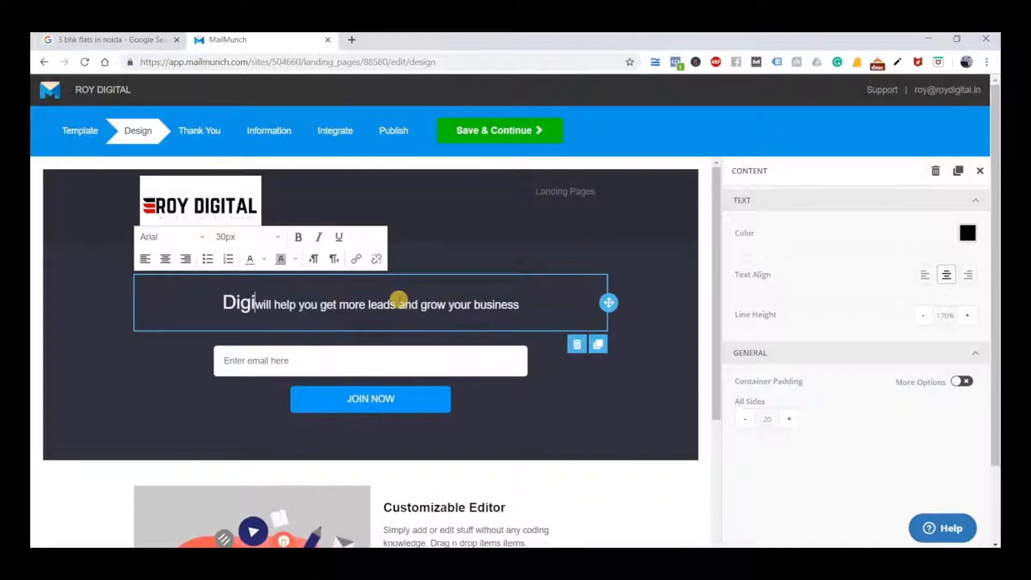
{"action": "type", "text": " Cours"}
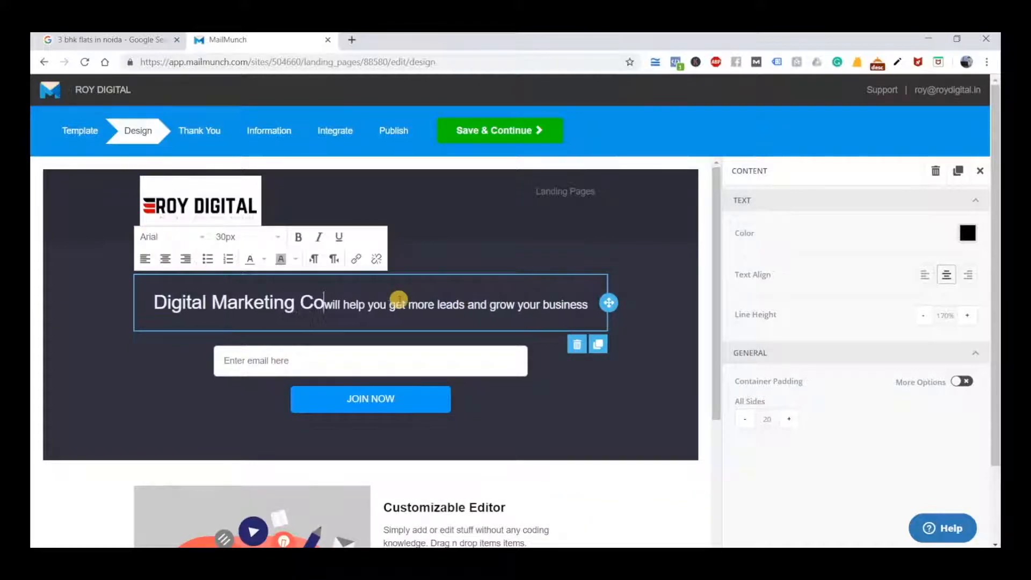
{"action": "key", "text": "Return"}
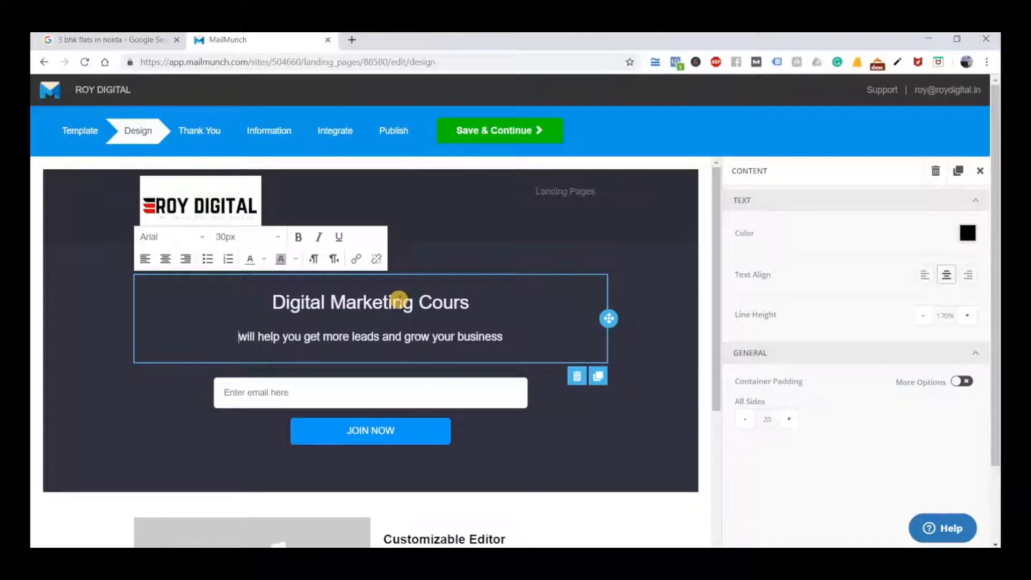
{"action": "key", "text": "BackSpace"}
{"action": "type", "text": "e"}
{"action": "key", "text": "Return"}
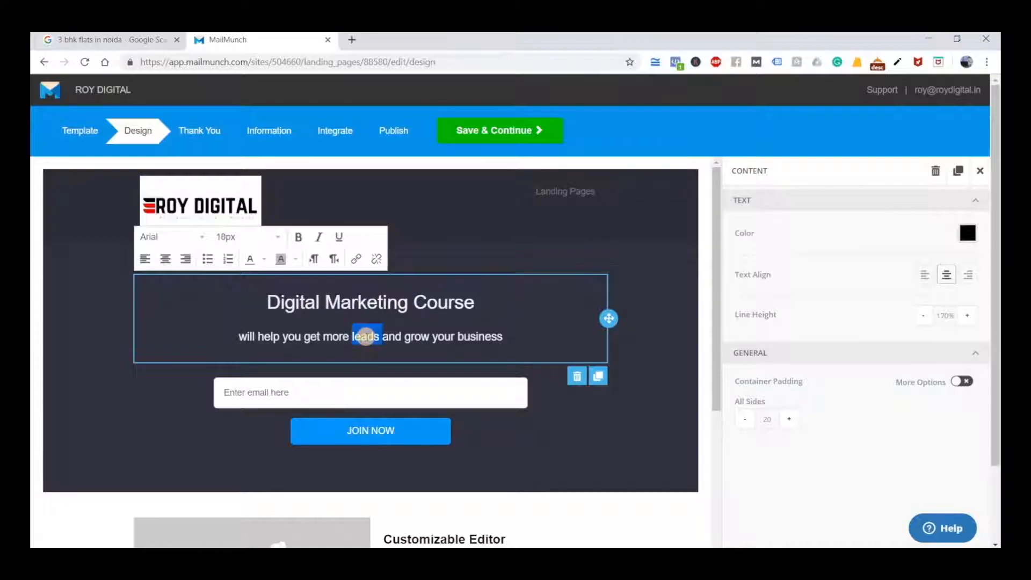
Replace the banner subheading with "Get your course done by with Google certifications"
{"action": "triple_click", "coordinate": [366, 336]}
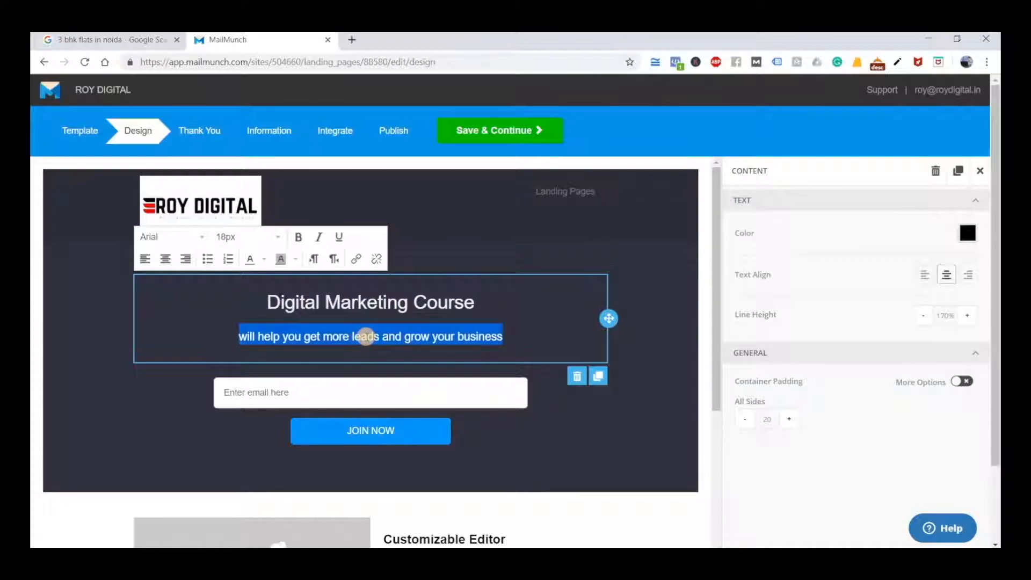
{"action": "type", "text": "Get your co"}
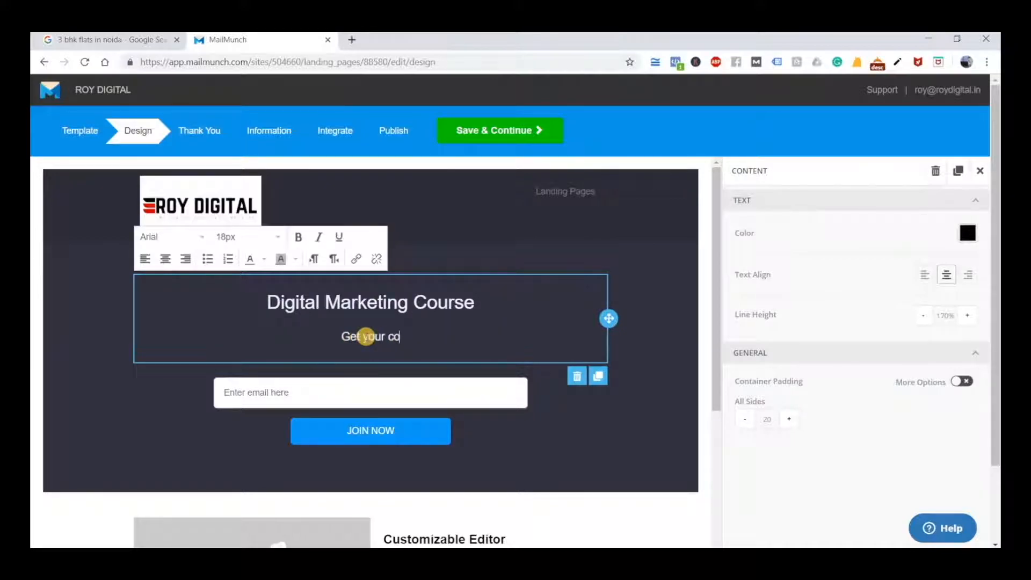
{"action": "type", "text": "urse done by "}
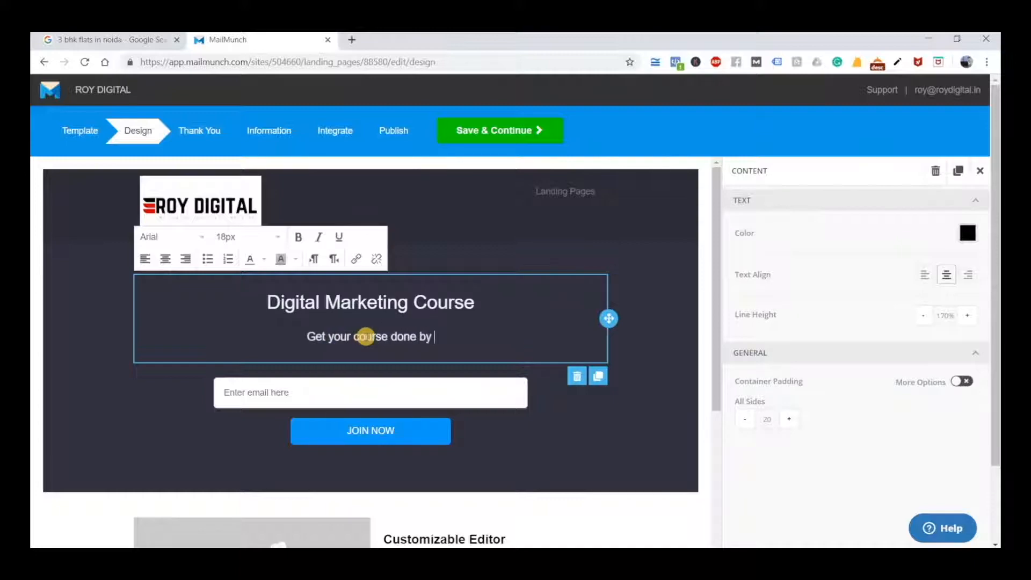
{"action": "type", "text": "with Google c"}
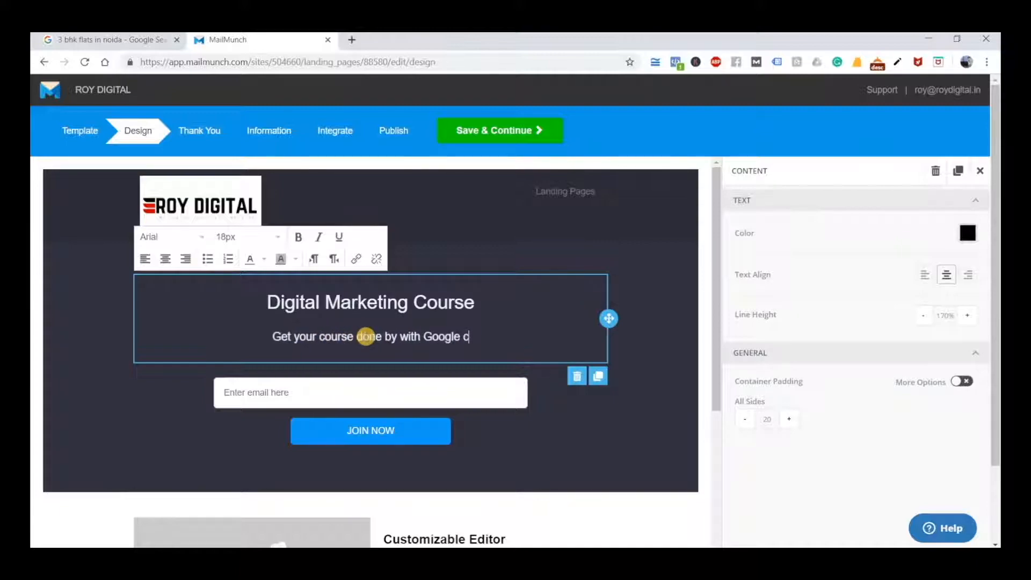
{"action": "type", "text": "ertifications"}
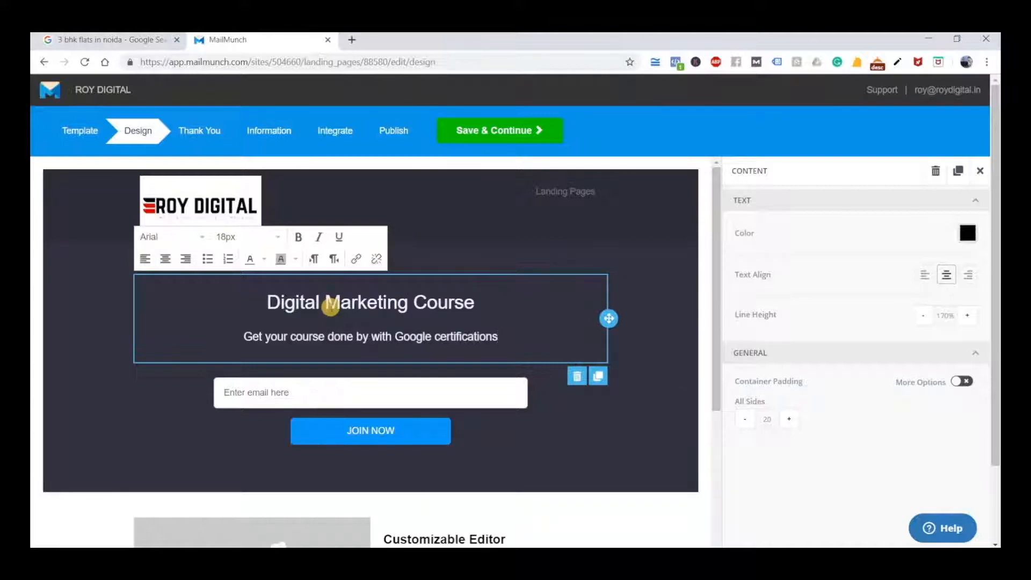
Set the text colour of the banner's heading block to red, hex d51f1f
{"action": "left_click", "coordinate": [966, 241]}
{"action": "left_click", "coordinate": [955, 272]}
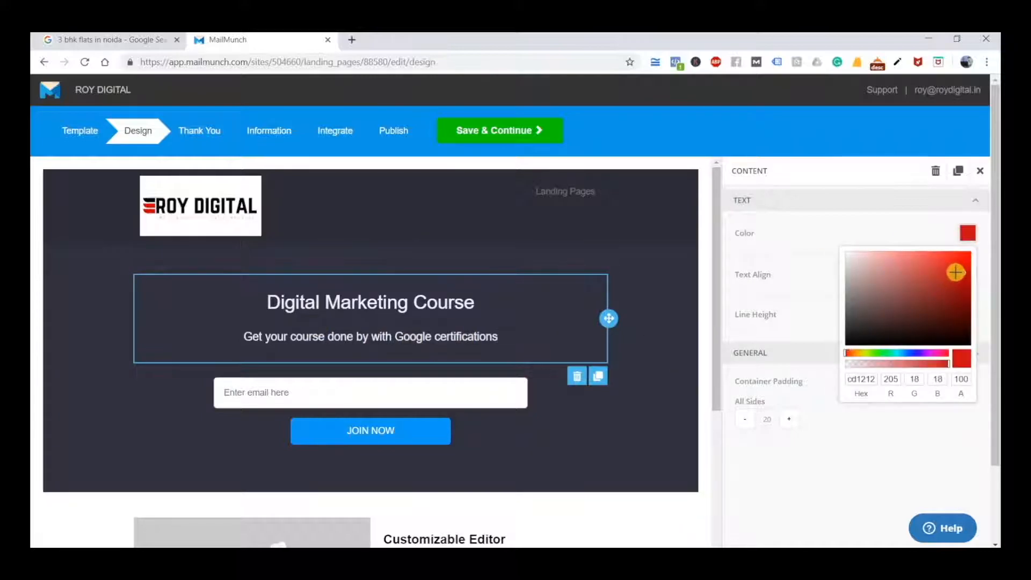
{"action": "left_click_drag", "start_coordinate": [955, 272], "coordinate": [953, 267]}
{"action": "left_click", "coordinate": [962, 357]}
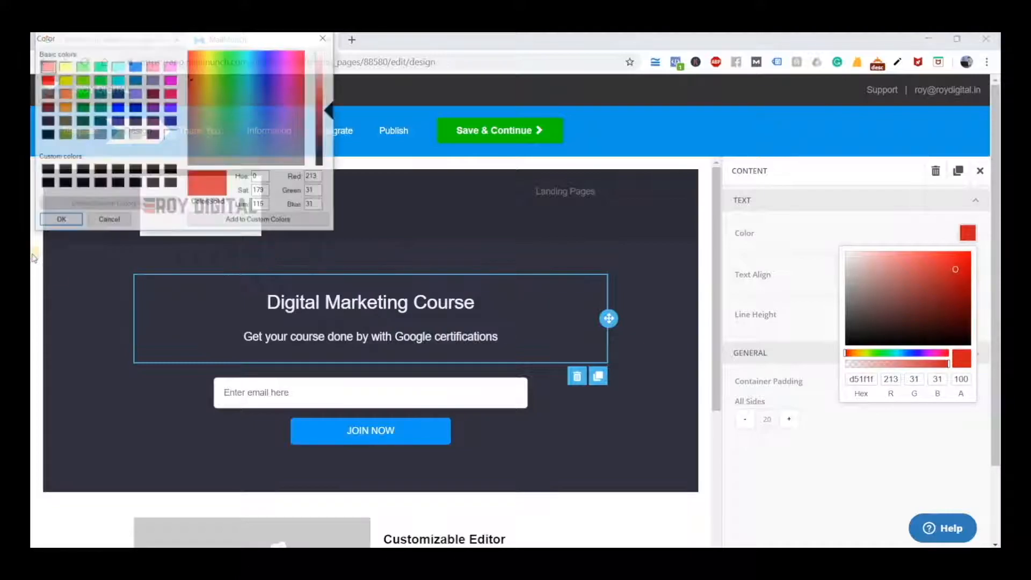
{"action": "left_click", "coordinate": [324, 38]}
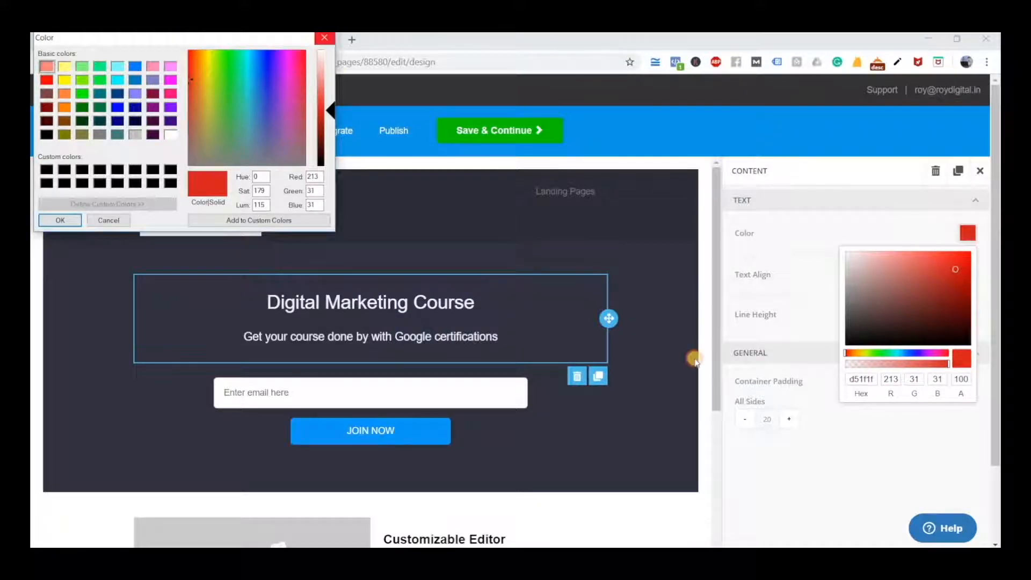
{"action": "left_click", "coordinate": [886, 454]}
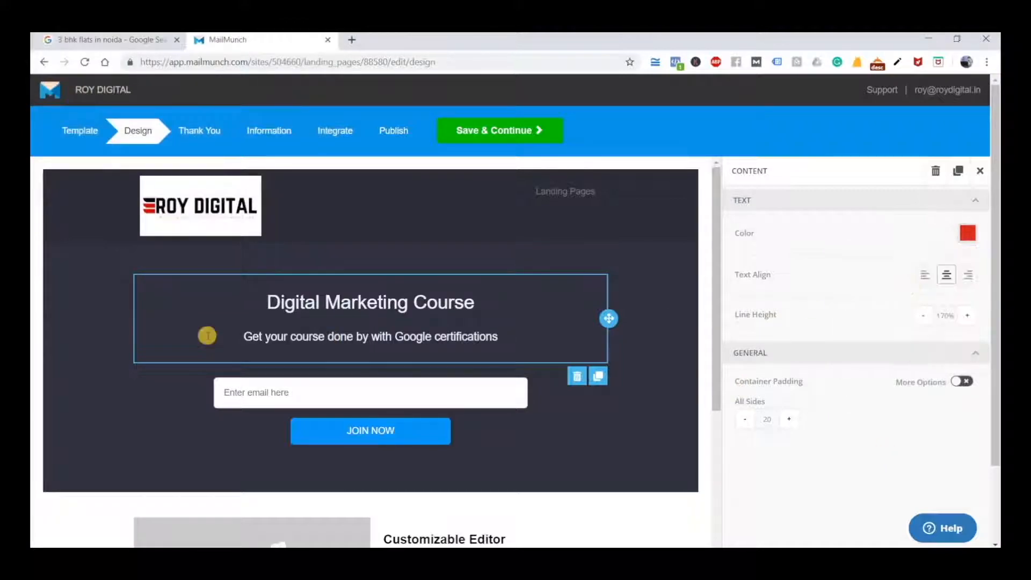
Set the background colour of the row holding the banner heading and email form to red, hex b33232
{"action": "left_click", "coordinate": [121, 329]}
{"action": "left_click", "coordinate": [85, 295]}
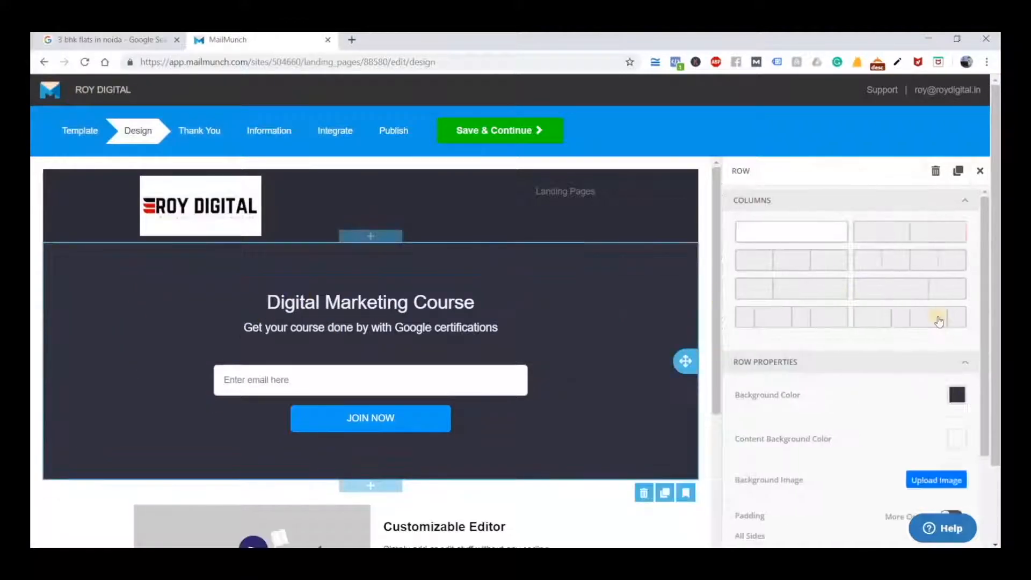
{"action": "left_click", "coordinate": [956, 395]}
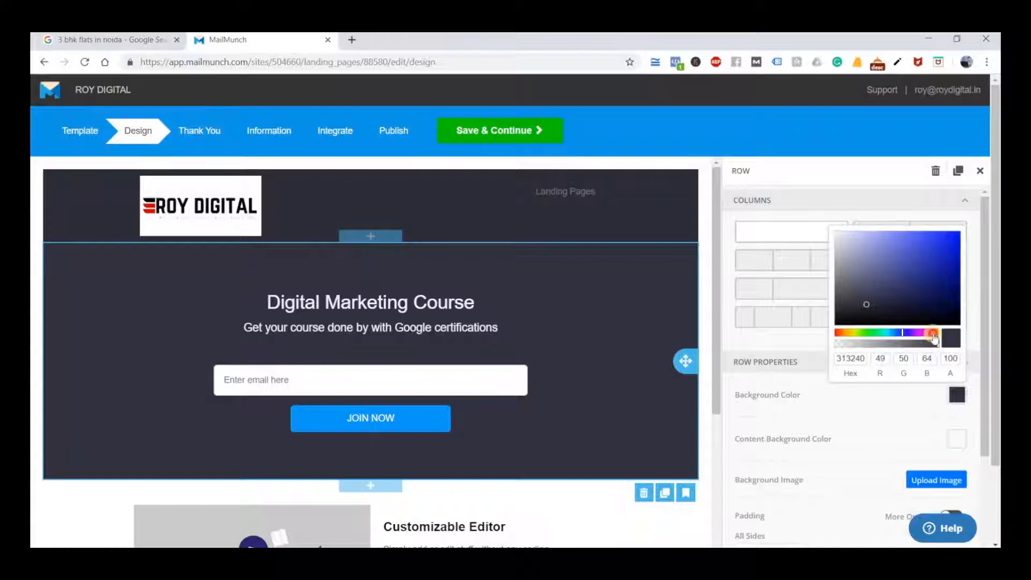
{"action": "left_click", "coordinate": [935, 332]}
{"action": "left_click_drag", "start_coordinate": [888, 334], "coordinate": [938, 336]}
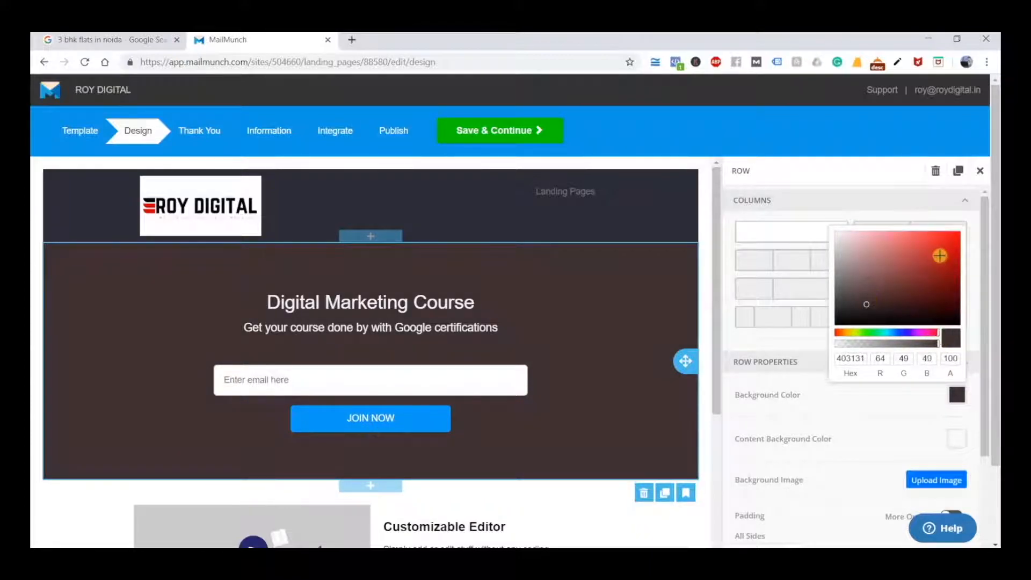
{"action": "left_click_drag", "start_coordinate": [934, 257], "coordinate": [928, 262]}
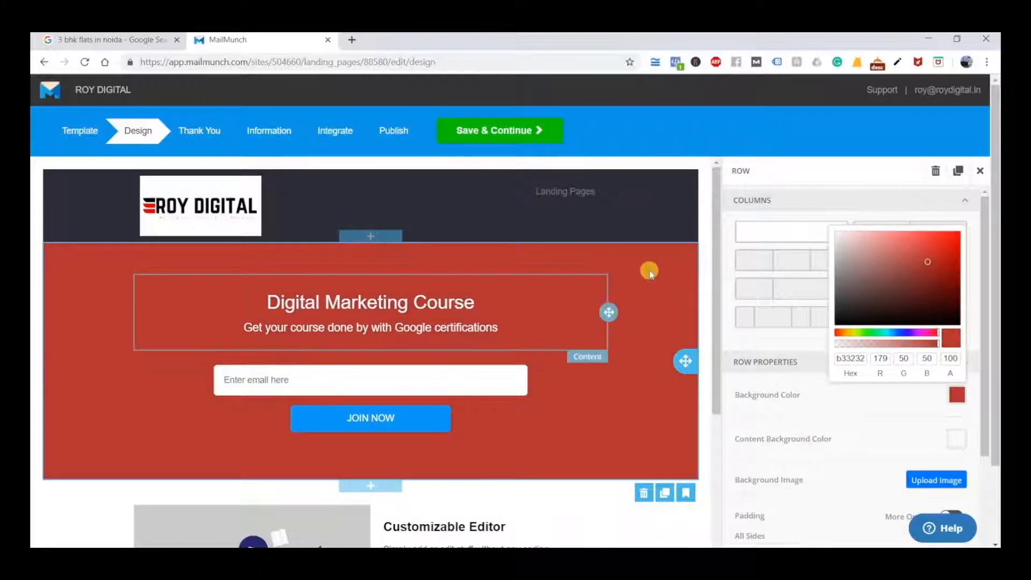
{"action": "left_click", "coordinate": [807, 344]}
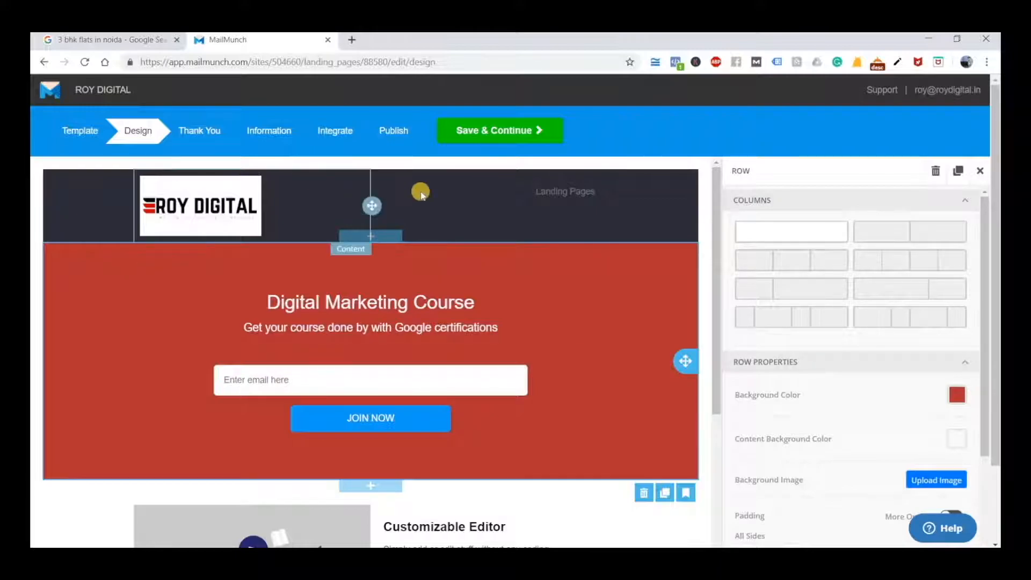
Set the background colour of the header row containing the logo to dark blue, hex 0b146f
{"action": "left_click", "coordinate": [69, 198]}
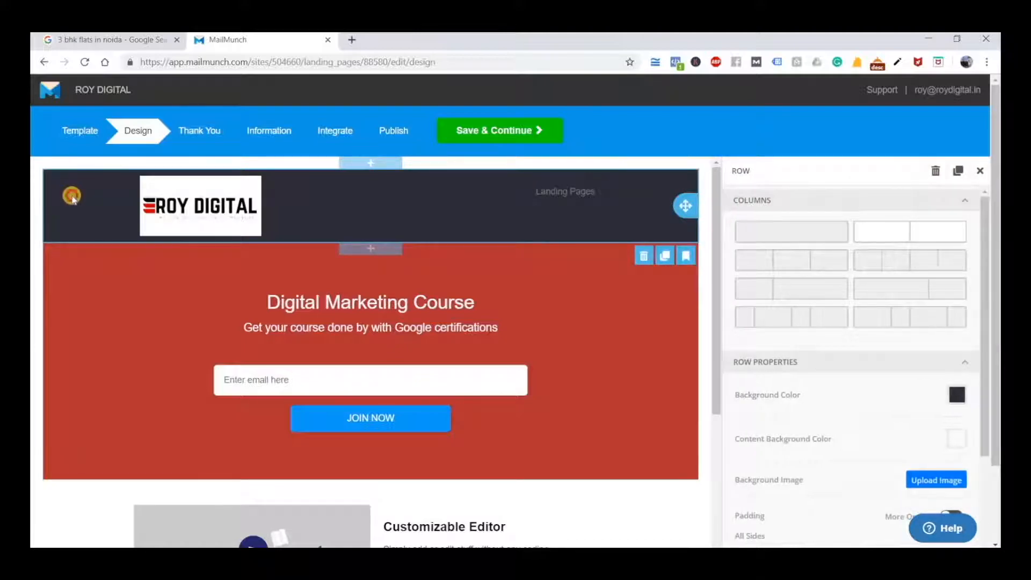
{"action": "left_click", "coordinate": [958, 395]}
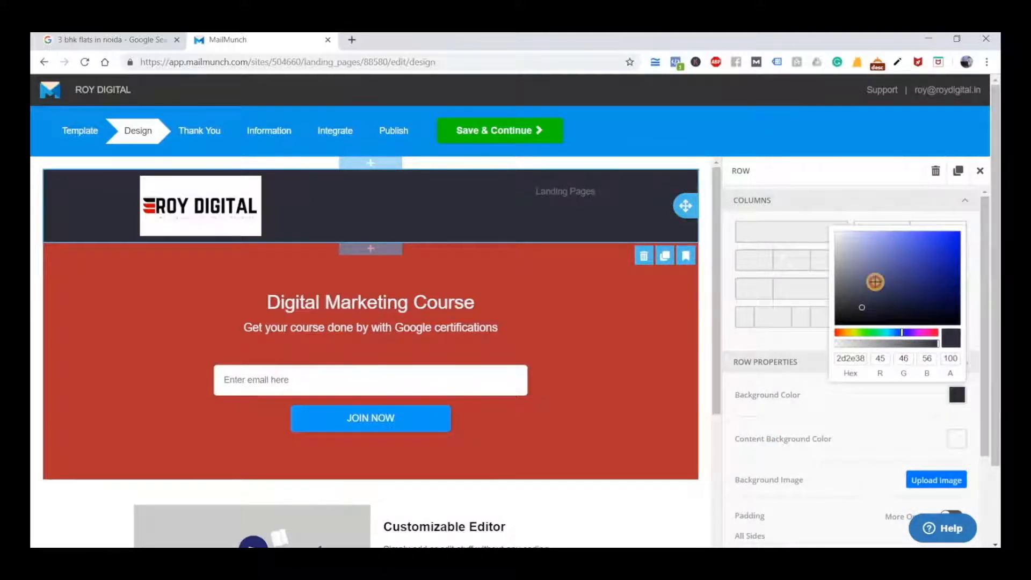
{"action": "left_click", "coordinate": [907, 254]}
{"action": "mouse_move", "coordinate": [930, 245]}
{"action": "left_mouse_down"}
{"action": "mouse_move", "coordinate": [952, 281]}
{"action": "mouse_move", "coordinate": [946, 292]}
{"action": "mouse_move", "coordinate": [948, 284]}
{"action": "left_mouse_up"}
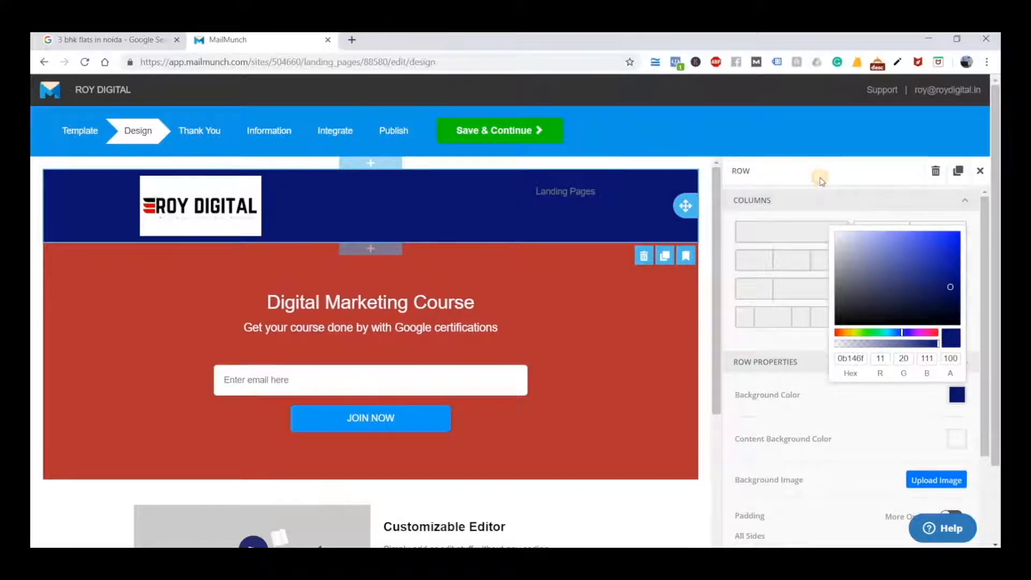
{"action": "left_click", "coordinate": [820, 181]}
{"action": "scroll", "coordinate": [882, 408], "scroll_direction": "down", "scroll_amount": 5}
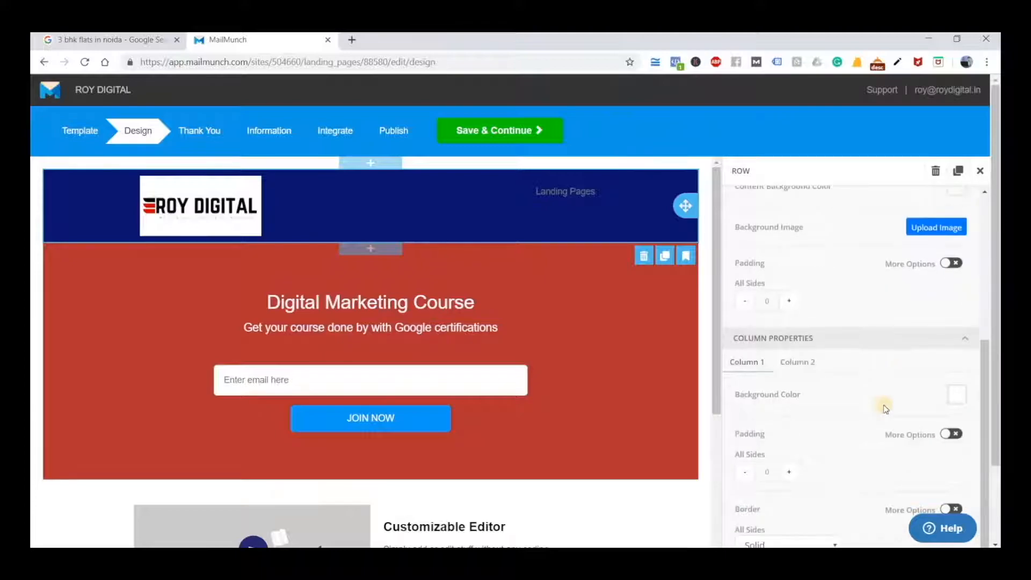
{"action": "scroll", "coordinate": [885, 409], "scroll_direction": "down", "scroll_amount": 1}
{"action": "scroll", "coordinate": [885, 408], "scroll_direction": "up", "scroll_amount": 5}
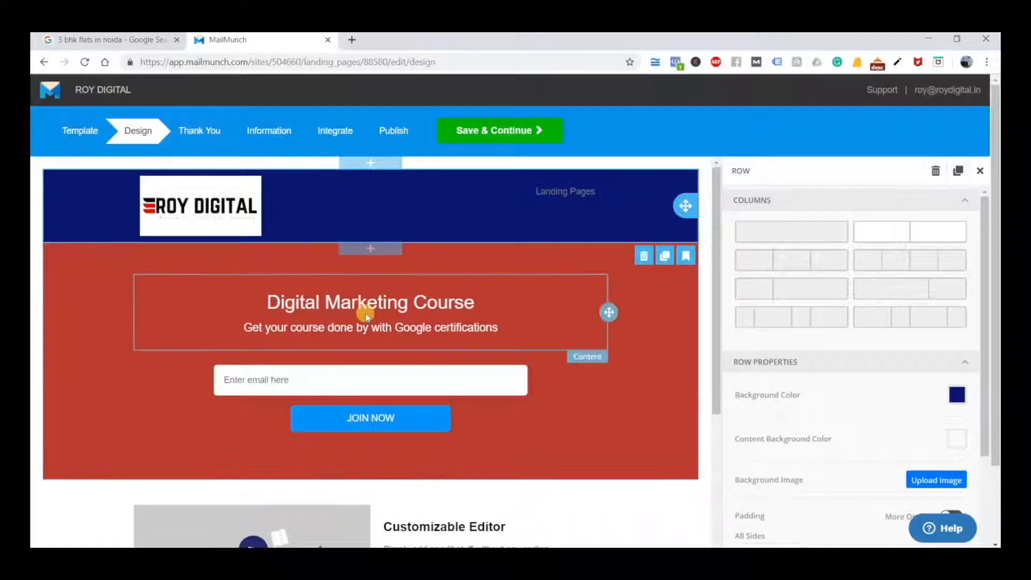
{"action": "scroll", "coordinate": [341, 404], "scroll_direction": "down", "scroll_amount": 3}
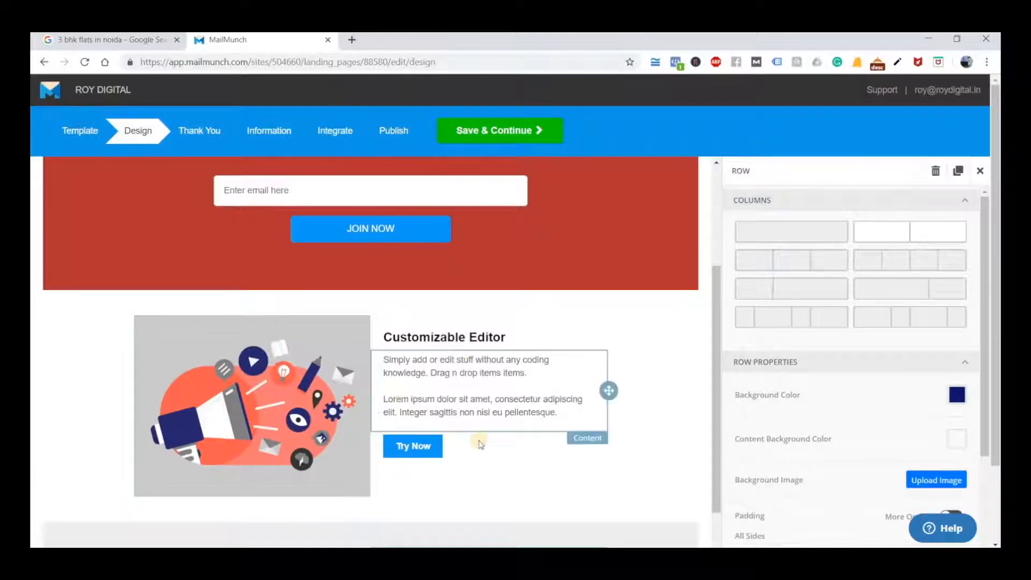
Replace the "Customizable Editor" heading beside the megaphone image with "Tools worth Rs. 50,000"
{"action": "scroll", "coordinate": [459, 364], "scroll_direction": "down", "scroll_amount": 3}
{"action": "scroll", "coordinate": [240, 342], "scroll_direction": "up", "scroll_amount": 5}
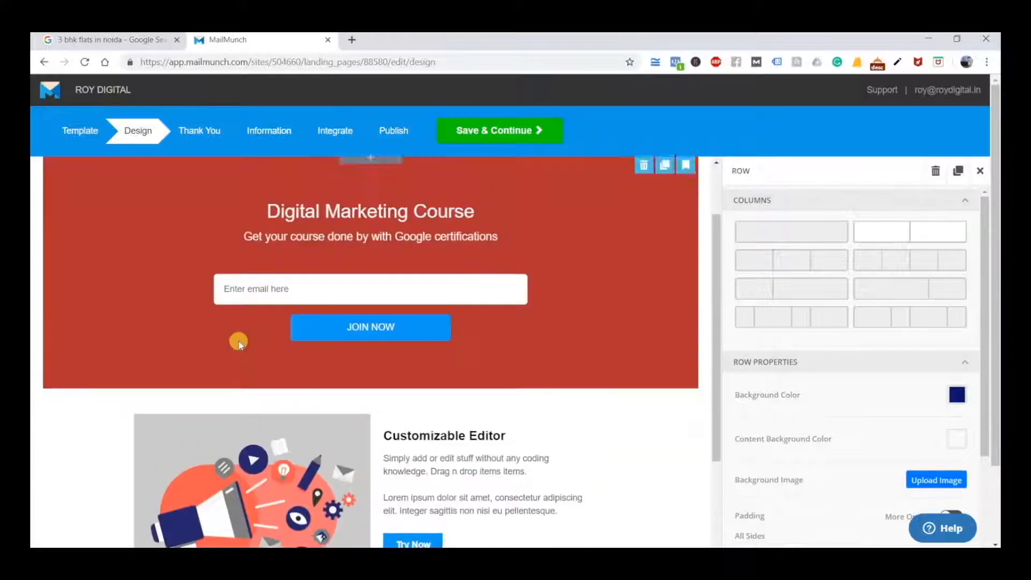
{"action": "scroll", "coordinate": [240, 343], "scroll_direction": "down", "scroll_amount": 3}
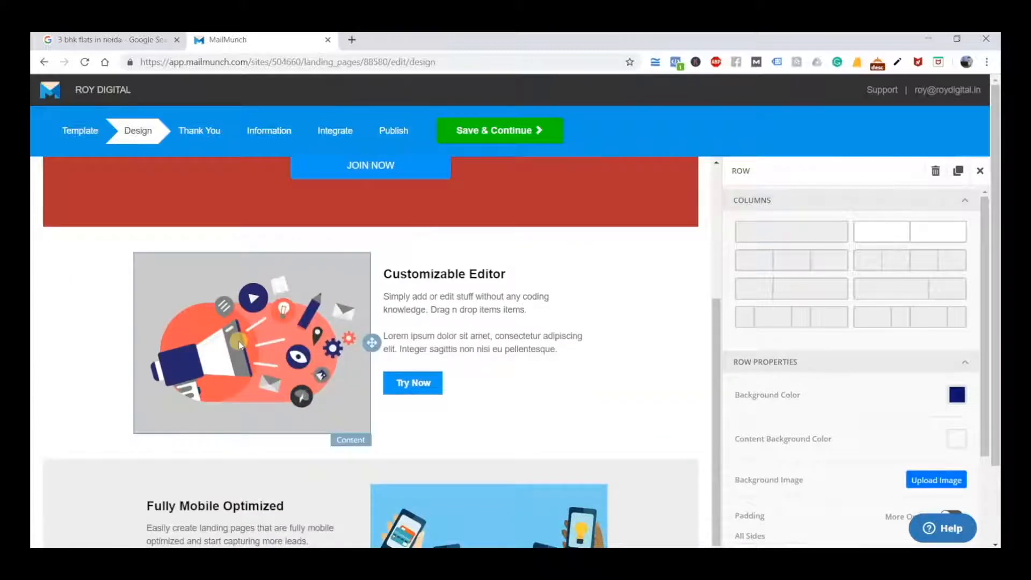
{"action": "left_click", "coordinate": [269, 294]}
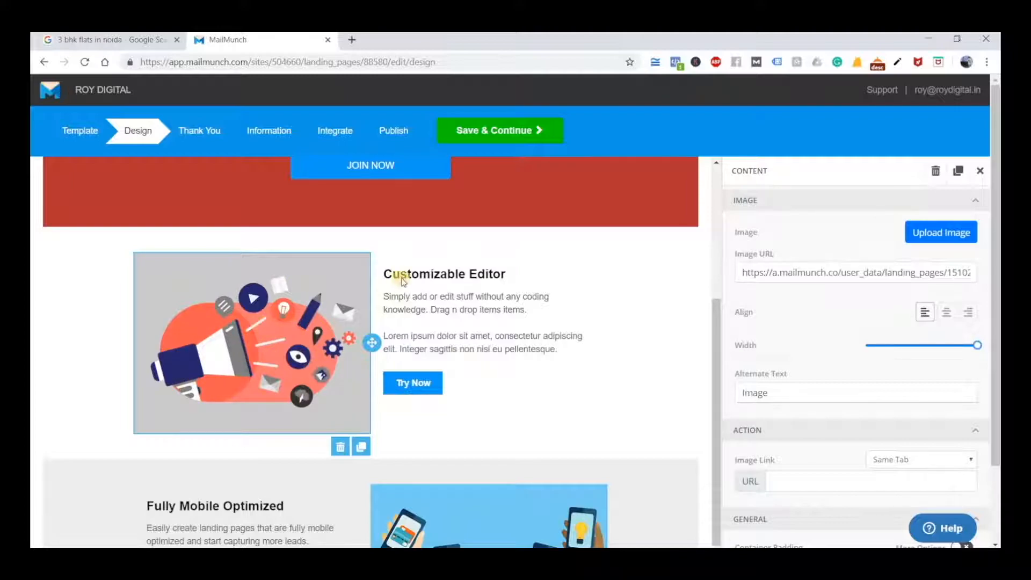
{"action": "left_click", "coordinate": [425, 274]}
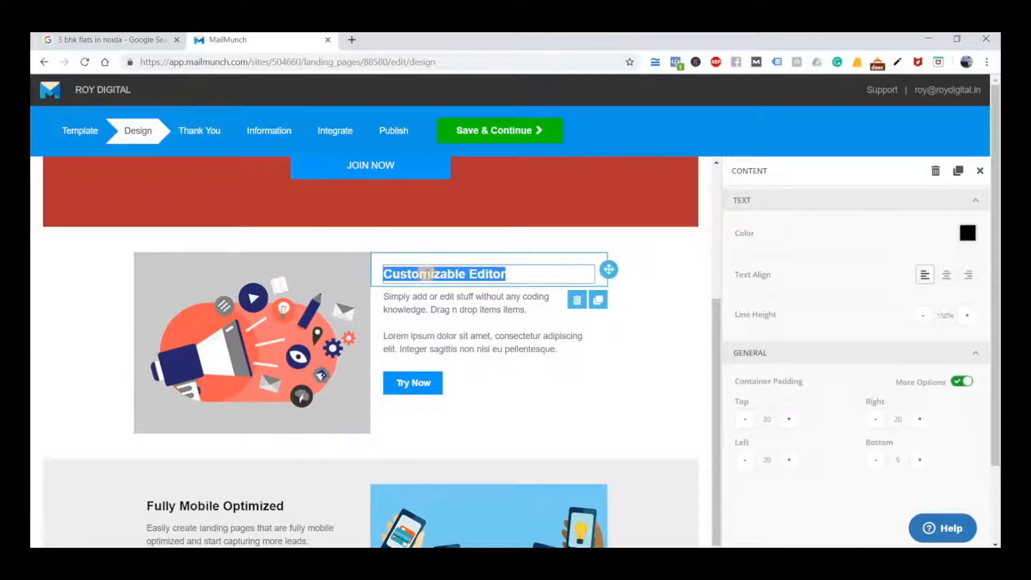
{"action": "type", "text": "Tools wo"}
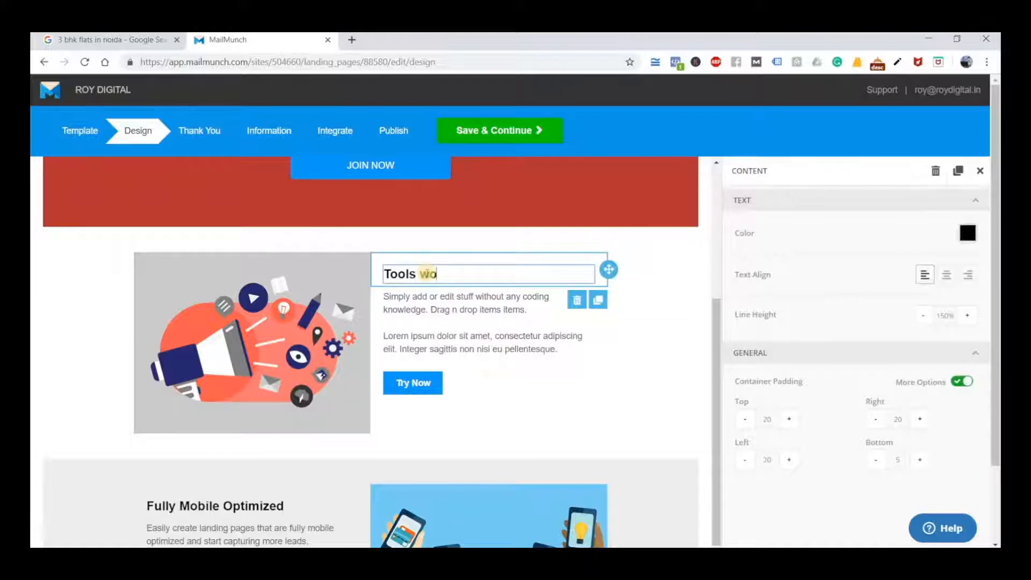
{"action": "type", "text": "rth Rs. 50"}
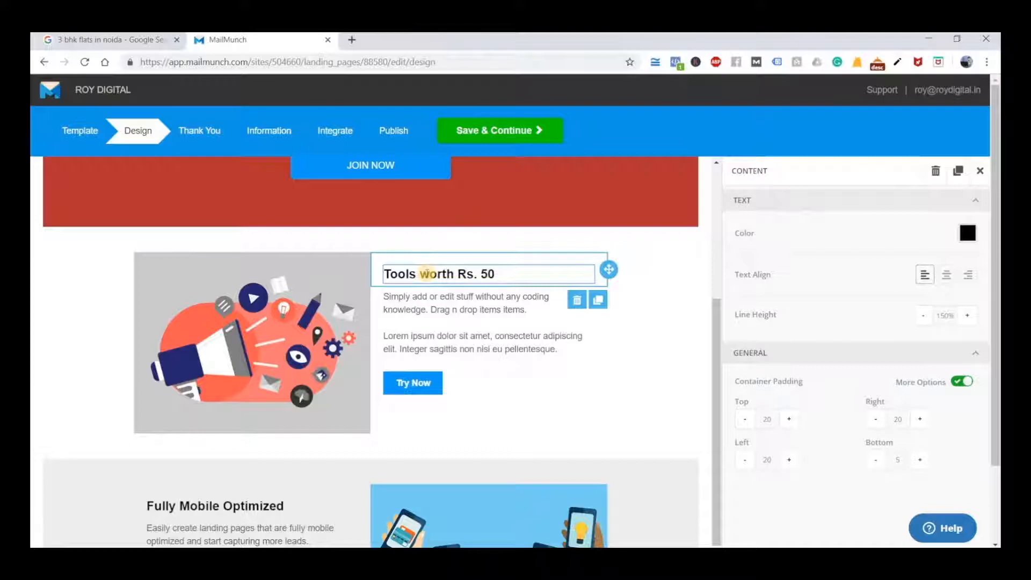
{"action": "type", "text": "0000"}
Replace the placeholder paragraph below the "Tools worth Rs. 50,000" heading with "In this course Roy Digital will provide you tools in Digital Marketing"
{"action": "left_click", "coordinate": [485, 325]}
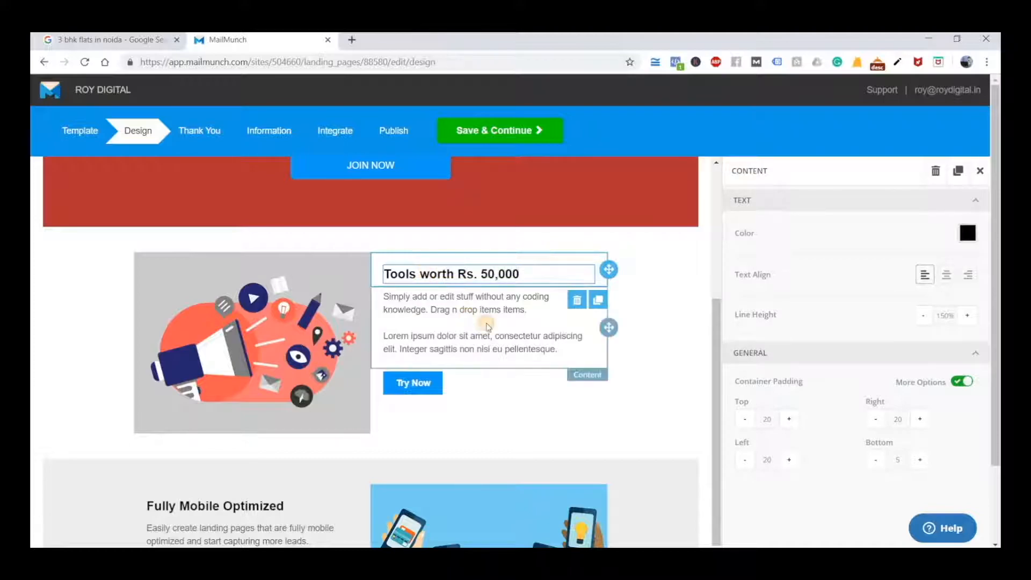
{"action": "left_click", "coordinate": [419, 296]}
{"action": "key", "text": "ctrl+a"}
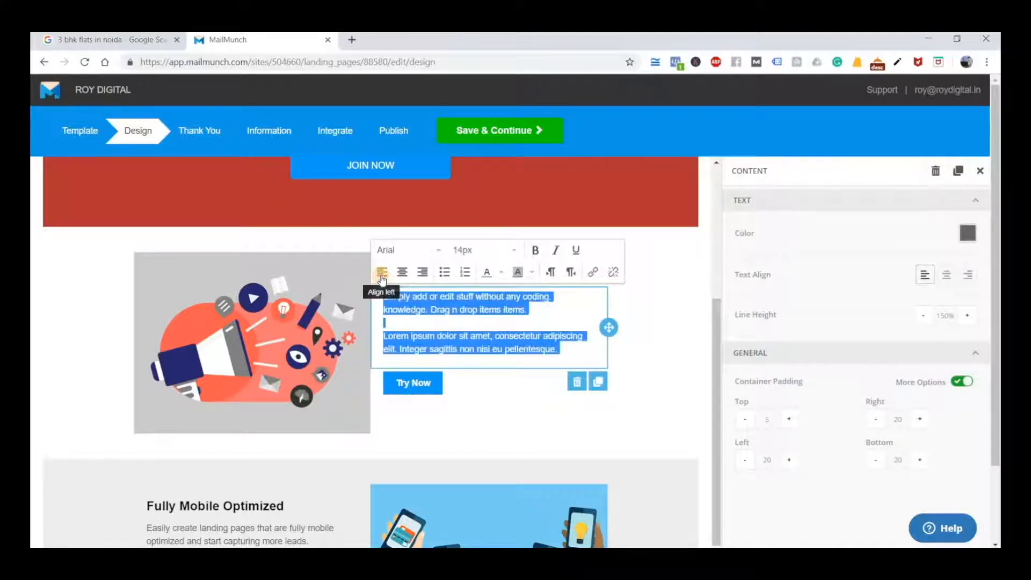
{"action": "key", "text": "BackSpace"}
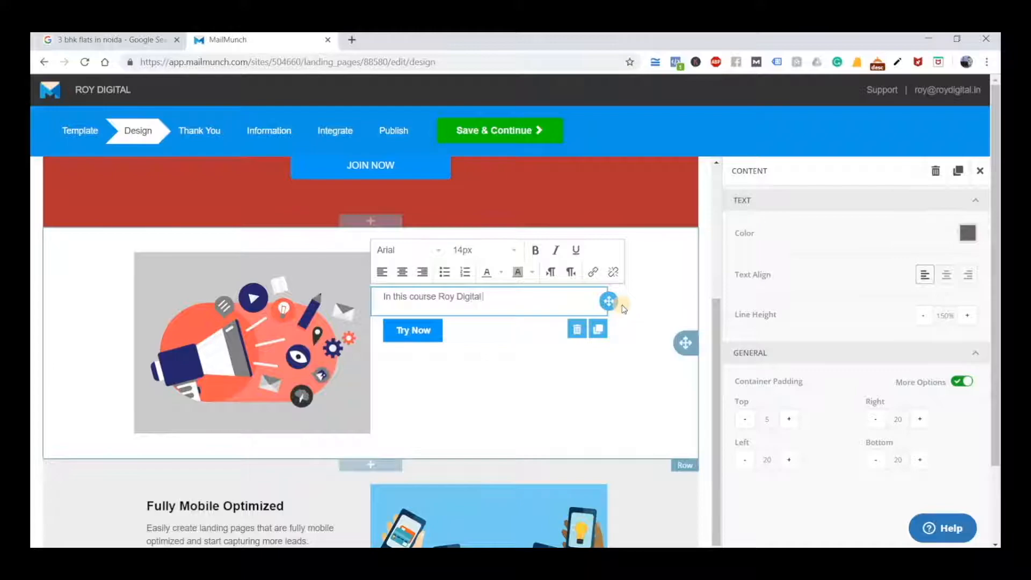
{"action": "type", "text": "In this course Roy Digital will provide you tools in D"}
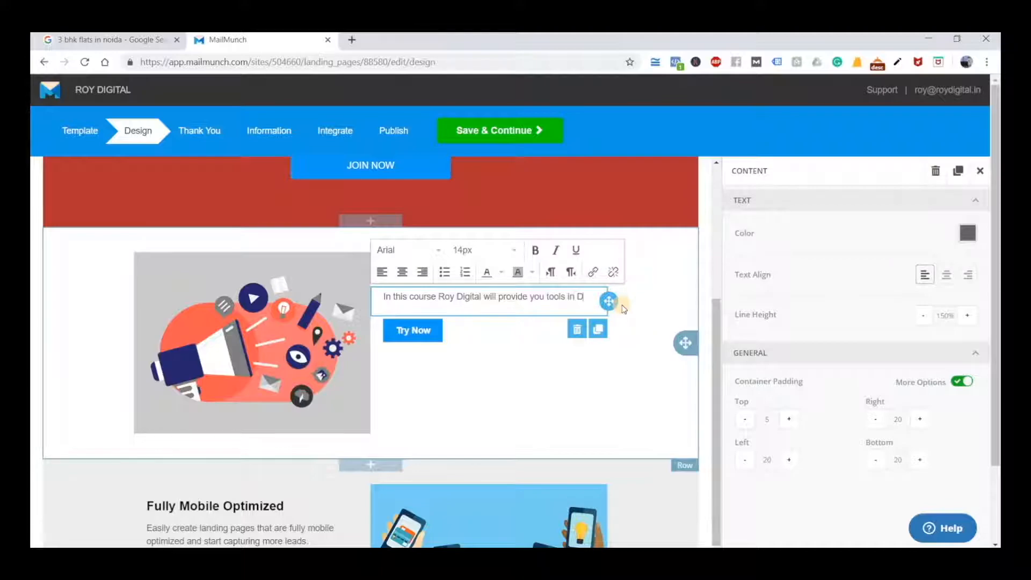
{"action": "type", "text": "igital Marketing"}
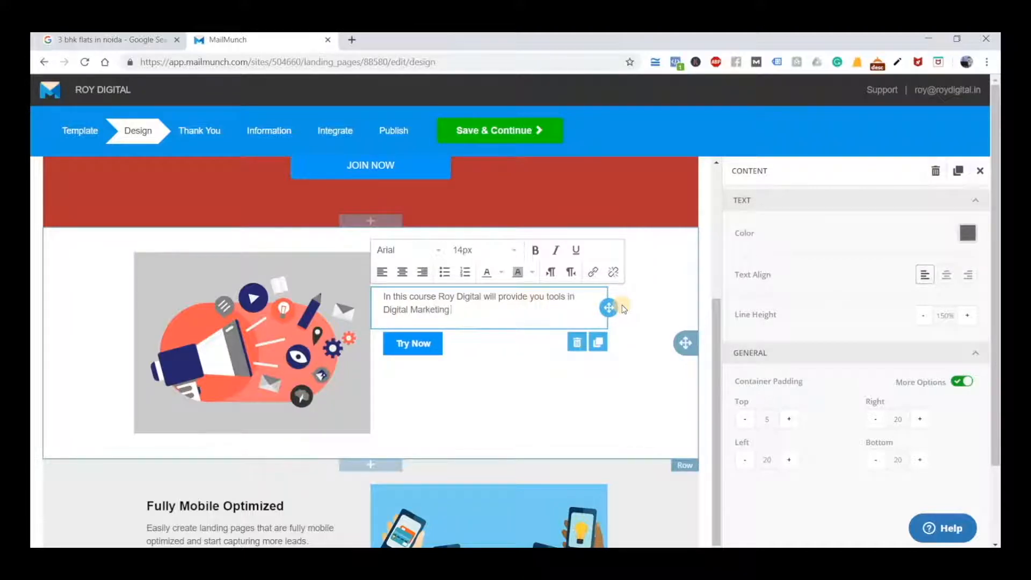
Change "in" to "for" before "Digital Marketing" in the tools paragraph and end the sentence with "Industry worth Rs.50000."
{"action": "double_click", "coordinate": [573, 296]}
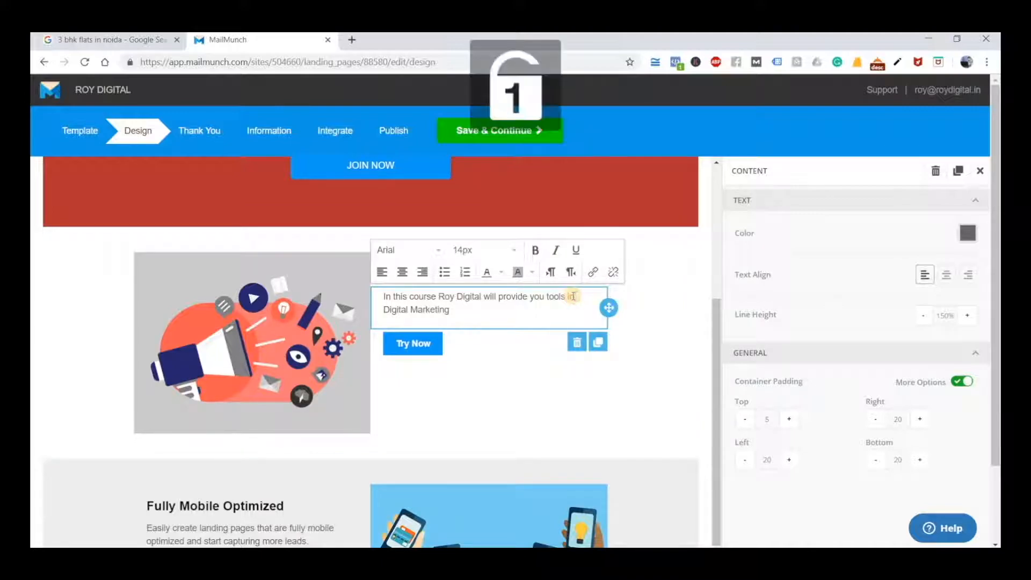
{"action": "key", "text": "BackSpace"}
{"action": "type", "text": "for Digital Marketing In"}
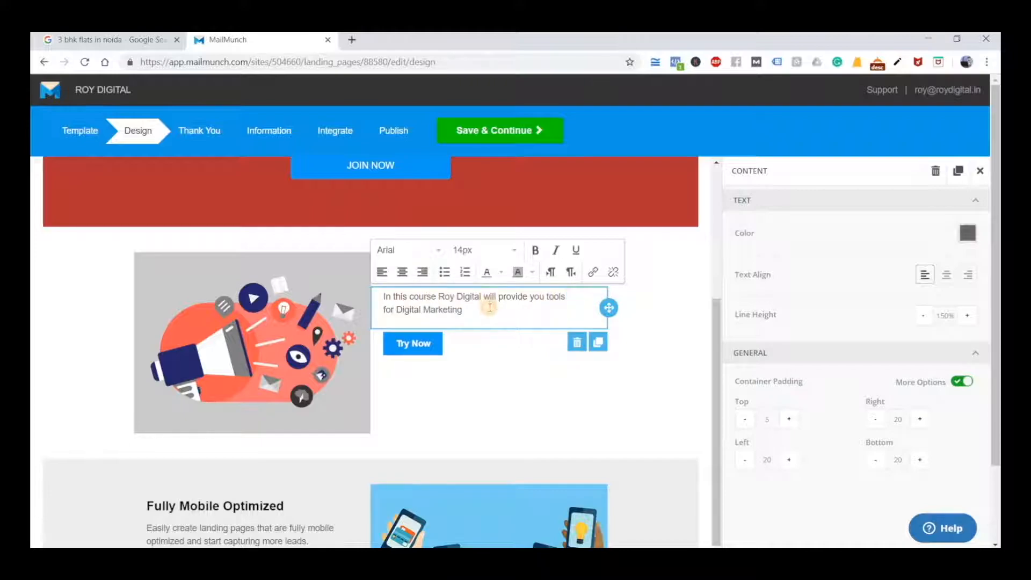
{"action": "type", "text": "dustry worth Rs.50000"}
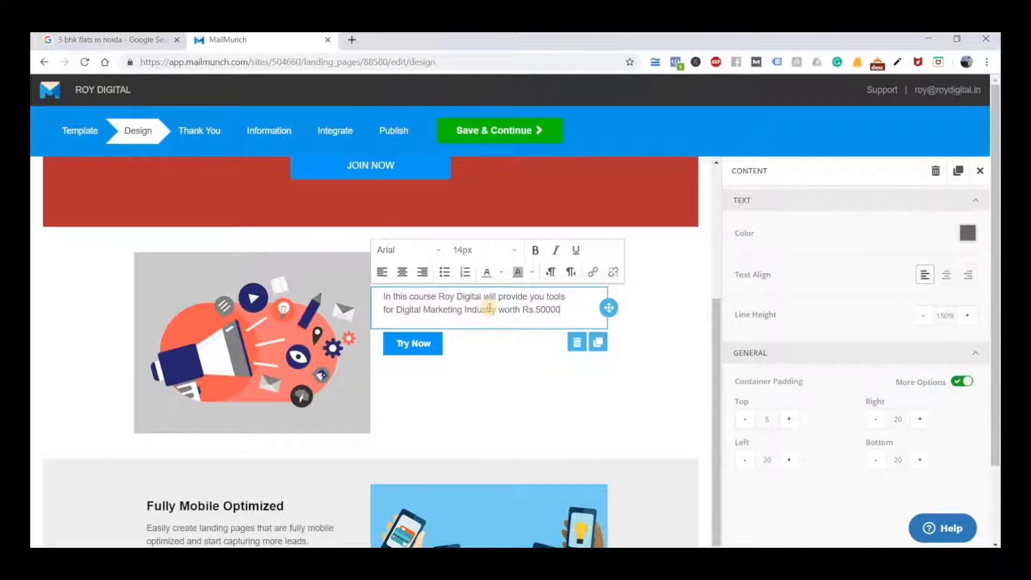
{"action": "type", "text": "."}
Add the line "Today only this offer is valid" below the tools sentence, separated by a blank line
{"action": "key", "text": "Return"}
{"action": "key", "text": "Return"}
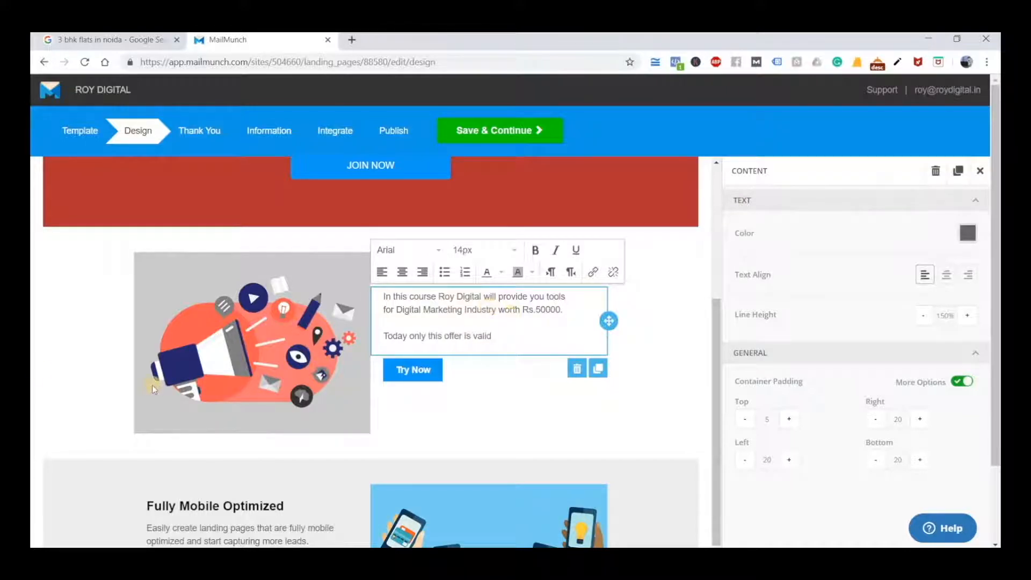
{"action": "left_click", "coordinate": [39, 368]}
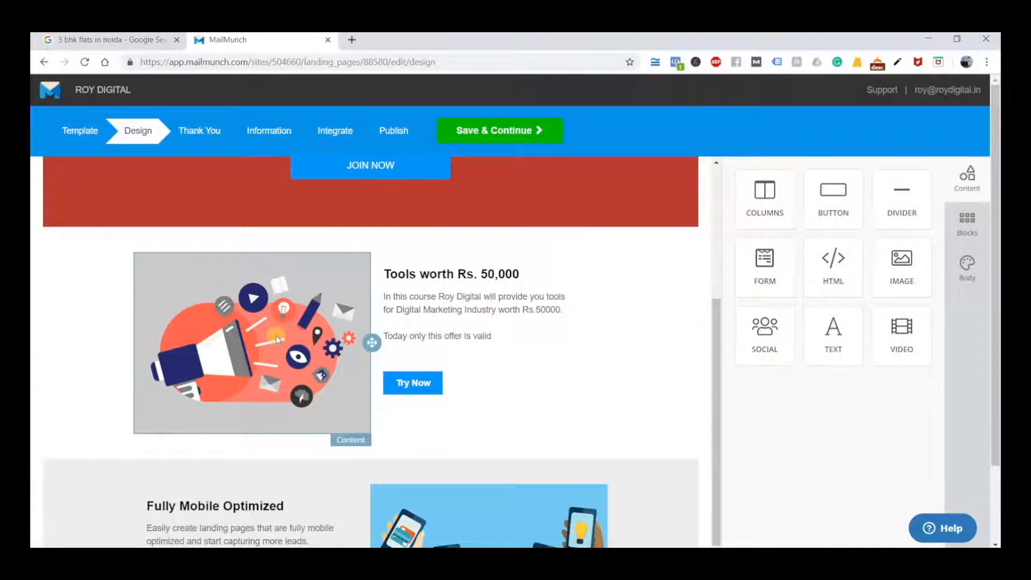
Change the label of the "Try Now" button below the tools paragraph to "Apply Now"
{"action": "scroll", "coordinate": [276, 336], "scroll_direction": "up", "scroll_amount": 5}
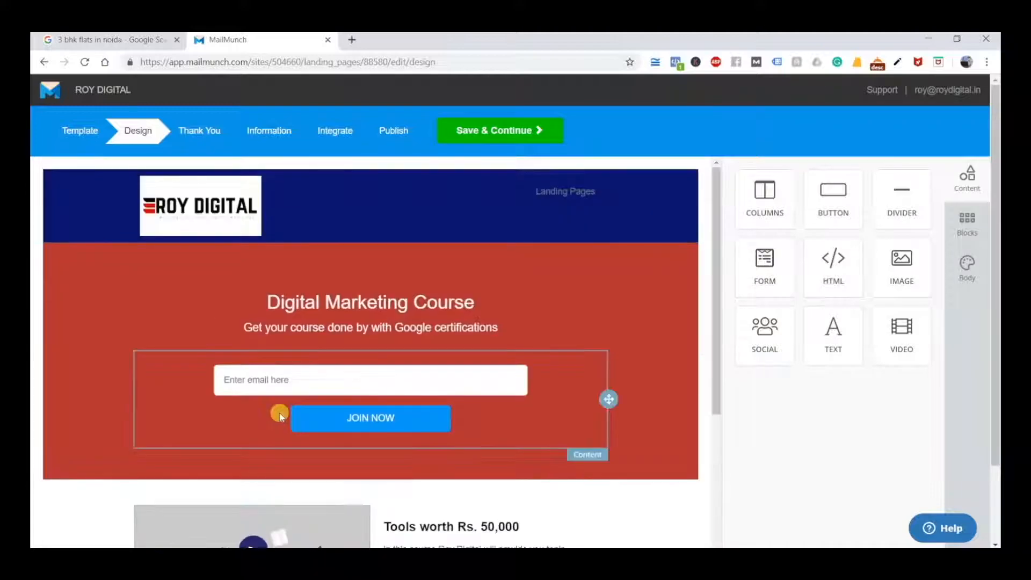
{"action": "scroll", "coordinate": [279, 417], "scroll_direction": "down", "scroll_amount": 5}
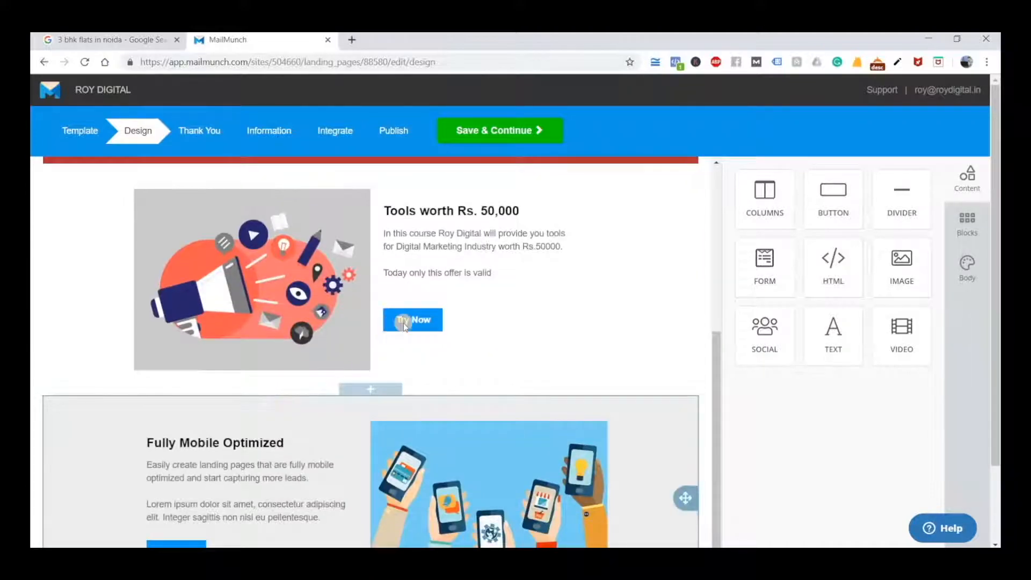
{"action": "left_click", "coordinate": [408, 320]}
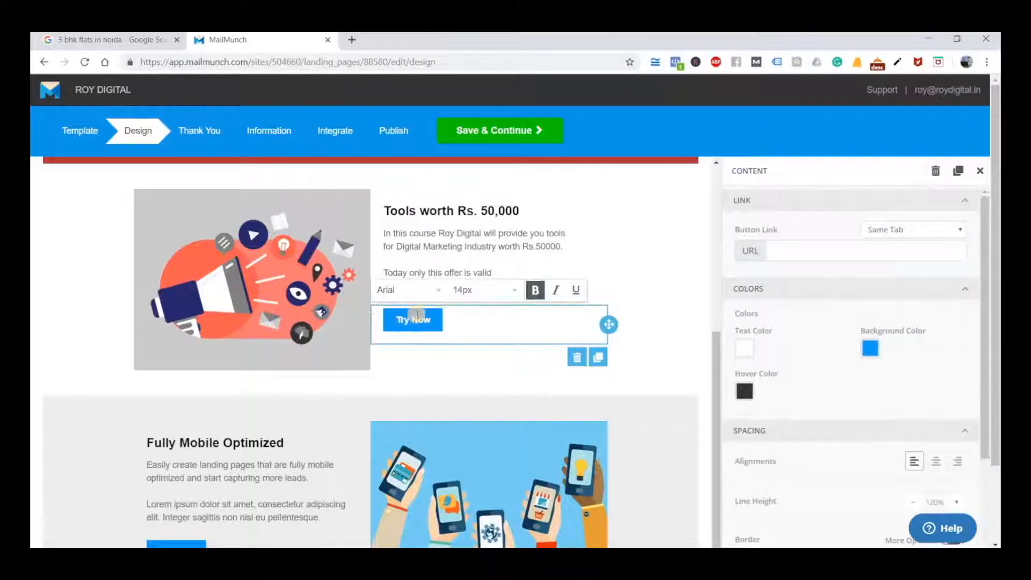
{"action": "left_click_drag", "start_coordinate": [433, 318], "coordinate": [393, 320]}
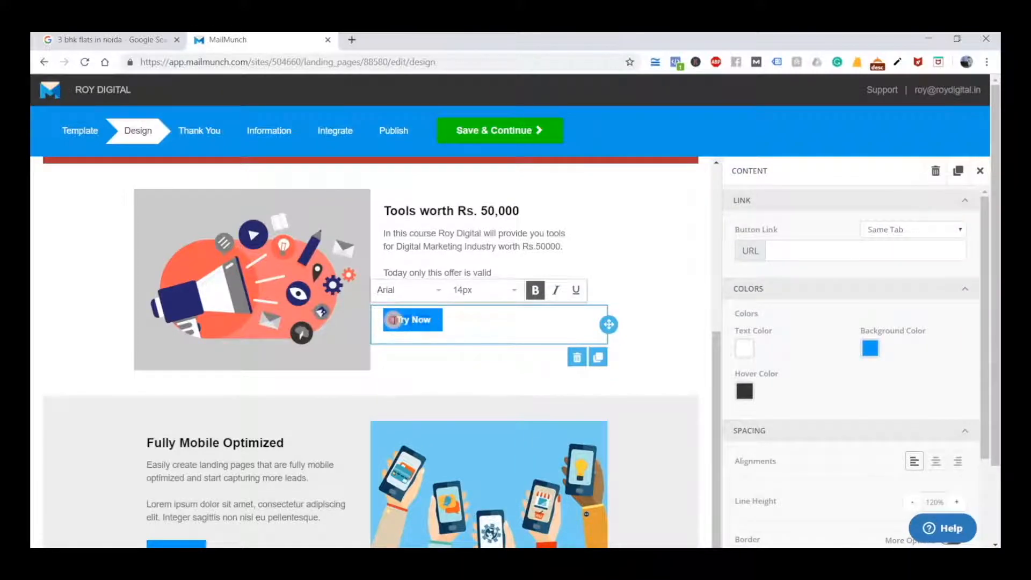
{"action": "type", "text": "Apply Now"}
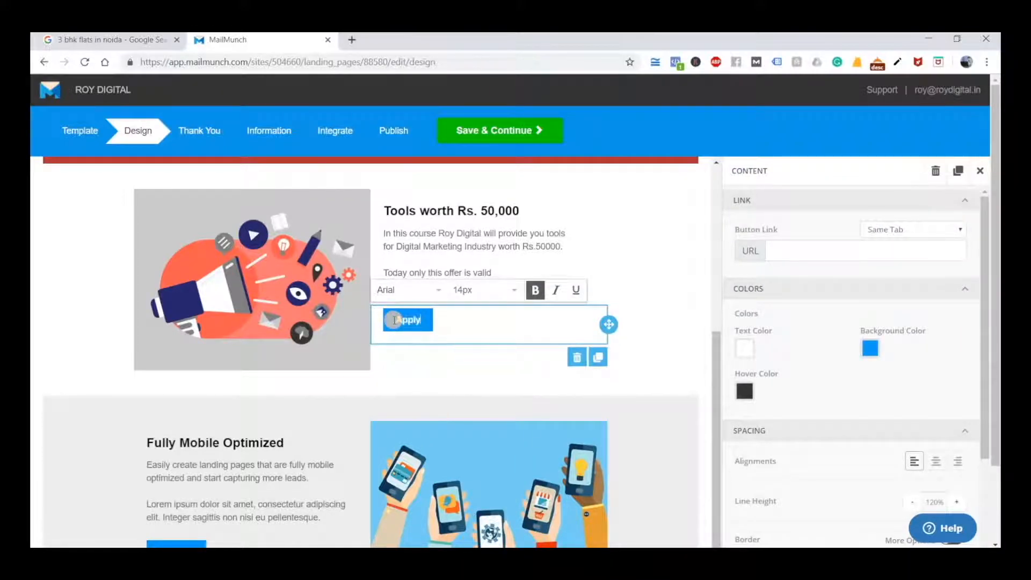
Set the background colour of the "Apply Now" button to a crimson red
{"action": "left_click", "coordinate": [870, 348]}
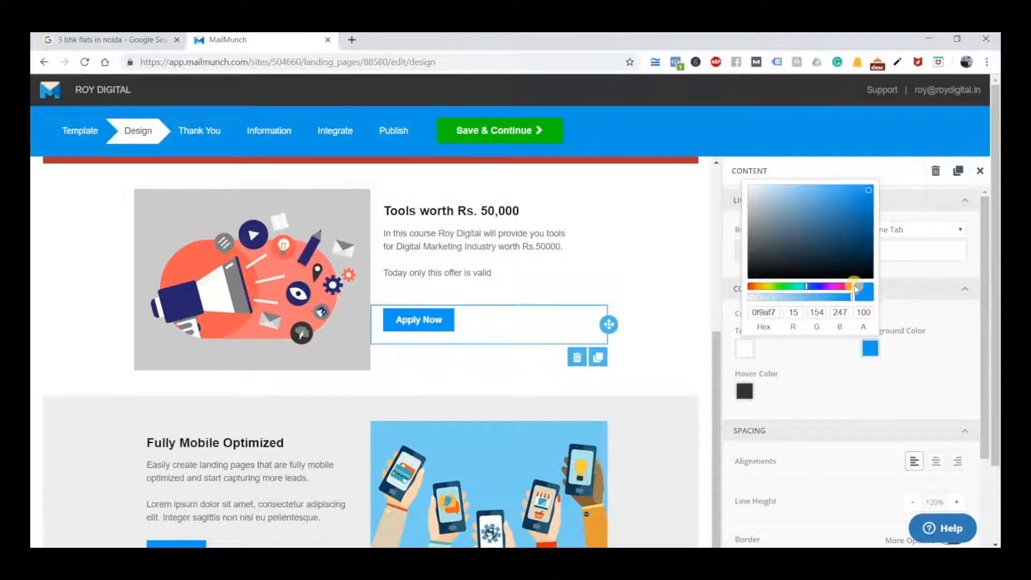
{"action": "left_click", "coordinate": [846, 287]}
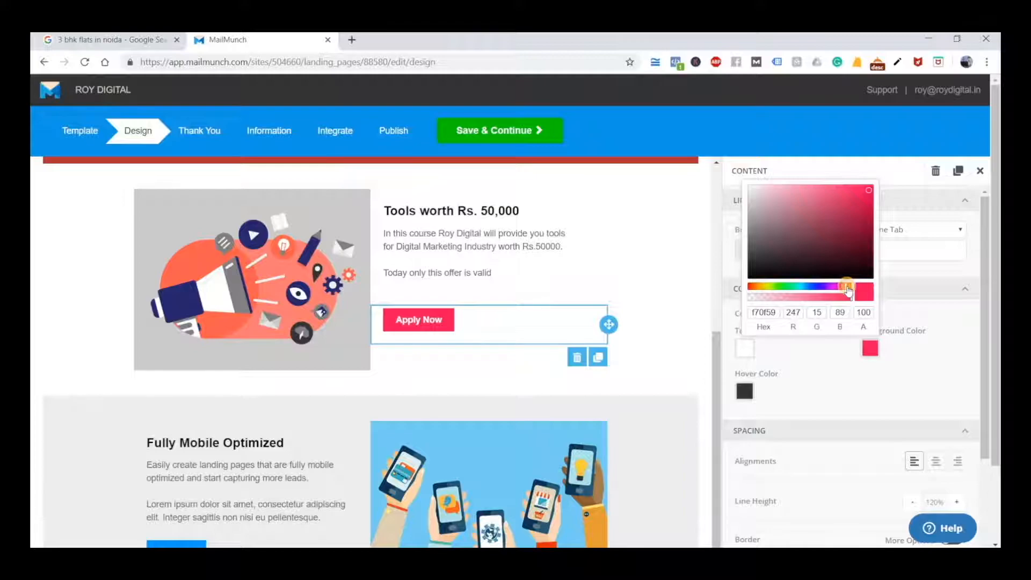
{"action": "left_click_drag", "start_coordinate": [854, 218], "coordinate": [854, 207]}
{"action": "left_click", "coordinate": [85, 308]}
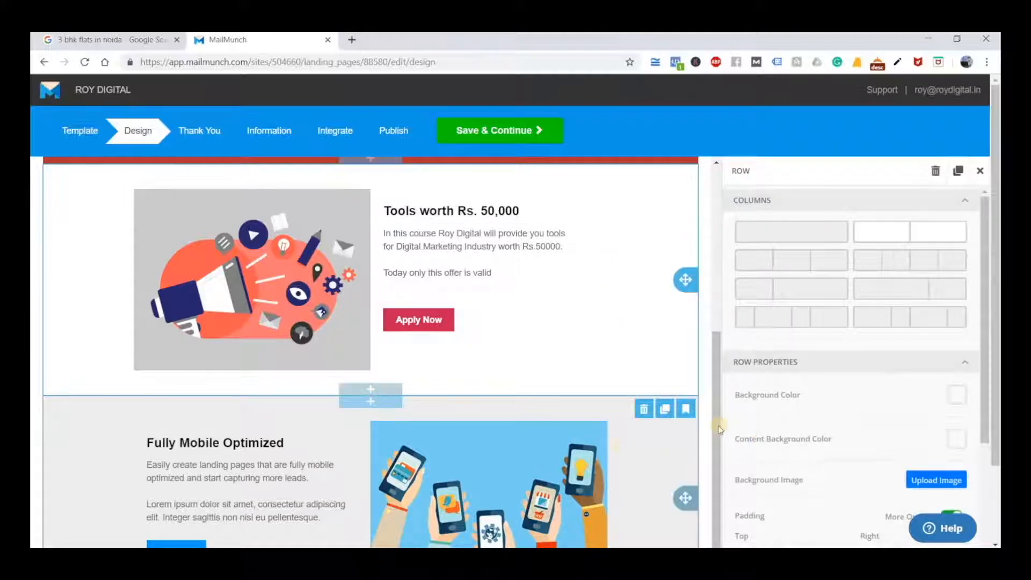
Replace the "Fully Mobile Optimized" heading in the grey row with "23 Advanced Modules"
{"action": "scroll", "coordinate": [278, 388], "scroll_direction": "down", "scroll_amount": 1}
{"action": "left_click", "coordinate": [252, 378]}
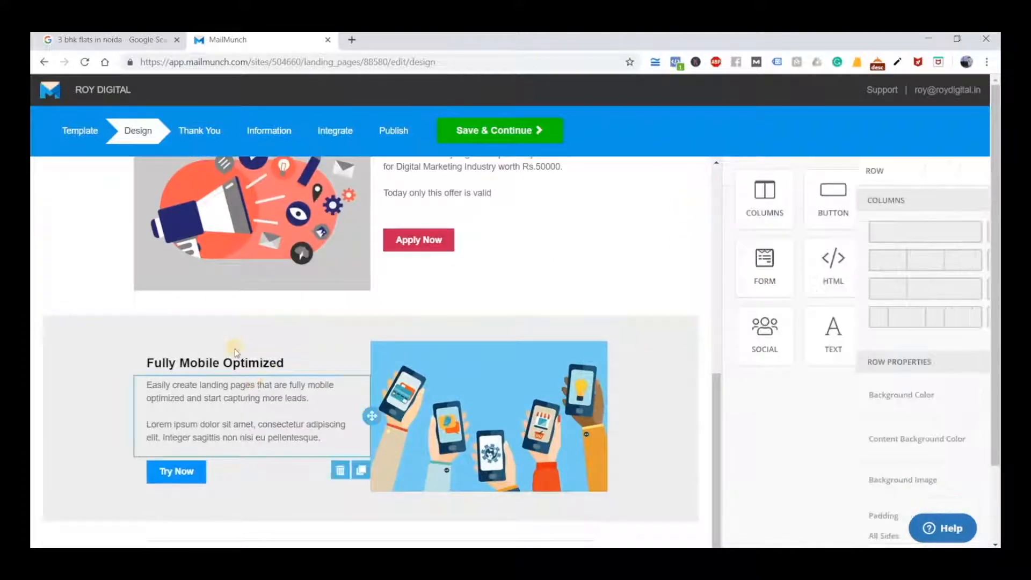
{"action": "left_click", "coordinate": [36, 368]}
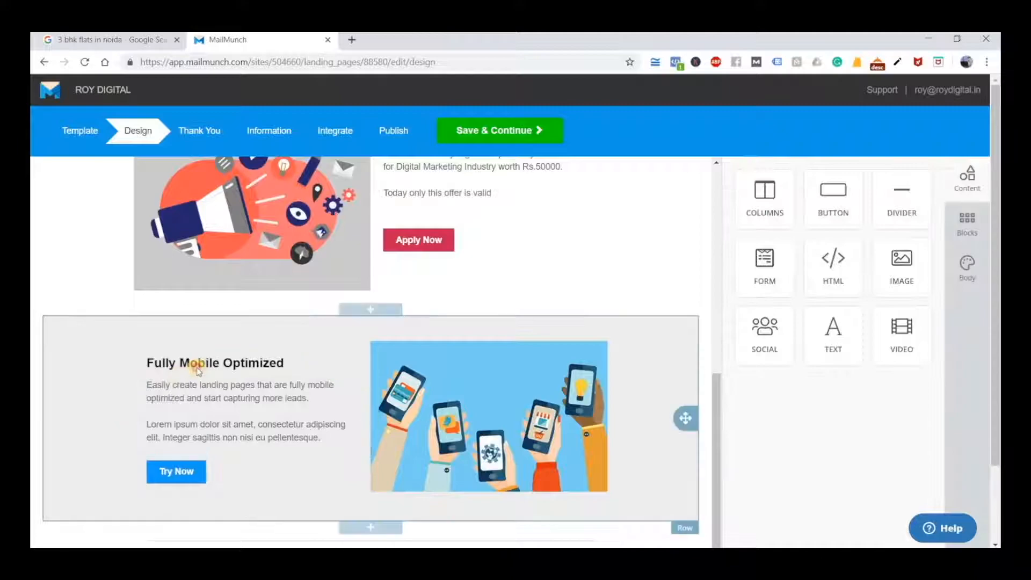
{"action": "left_click", "coordinate": [196, 362]}
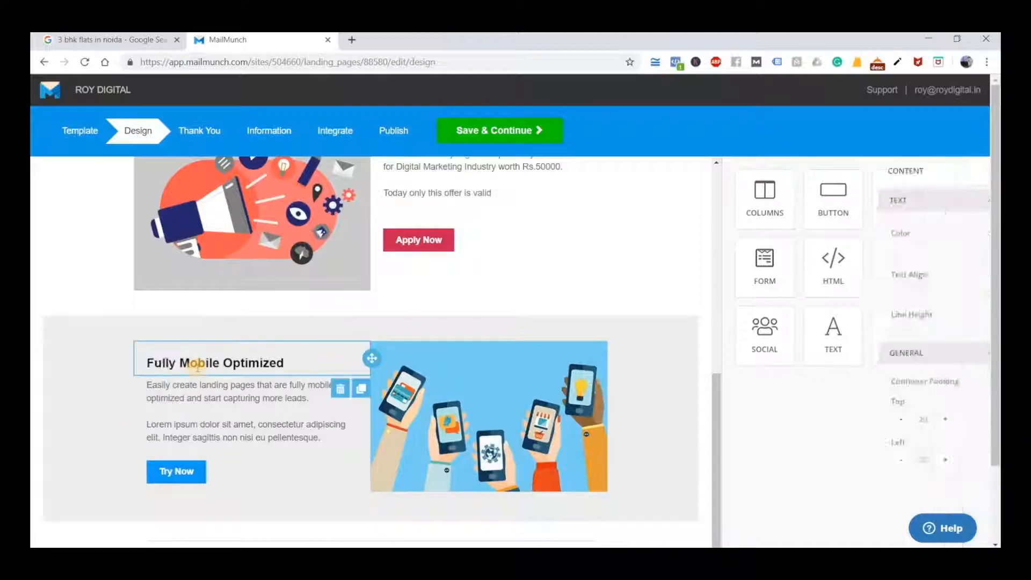
{"action": "left_click", "coordinate": [135, 362]}
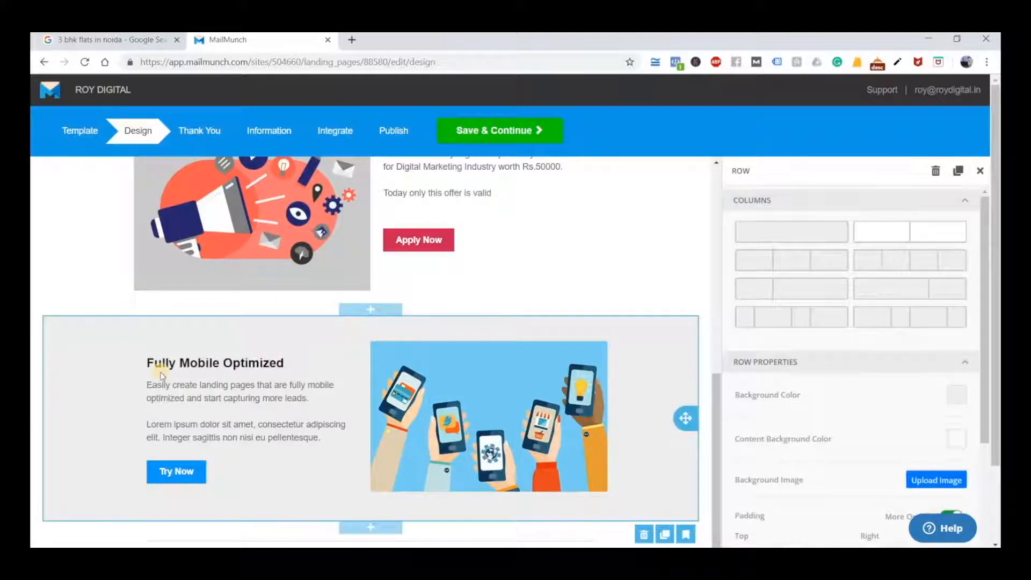
{"action": "left_click", "coordinate": [283, 369]}
{"action": "left_click_drag", "start_coordinate": [284, 368], "coordinate": [160, 350]}
{"action": "key", "text": "BackSpace"}
{"action": "key", "text": "BackSpace"}
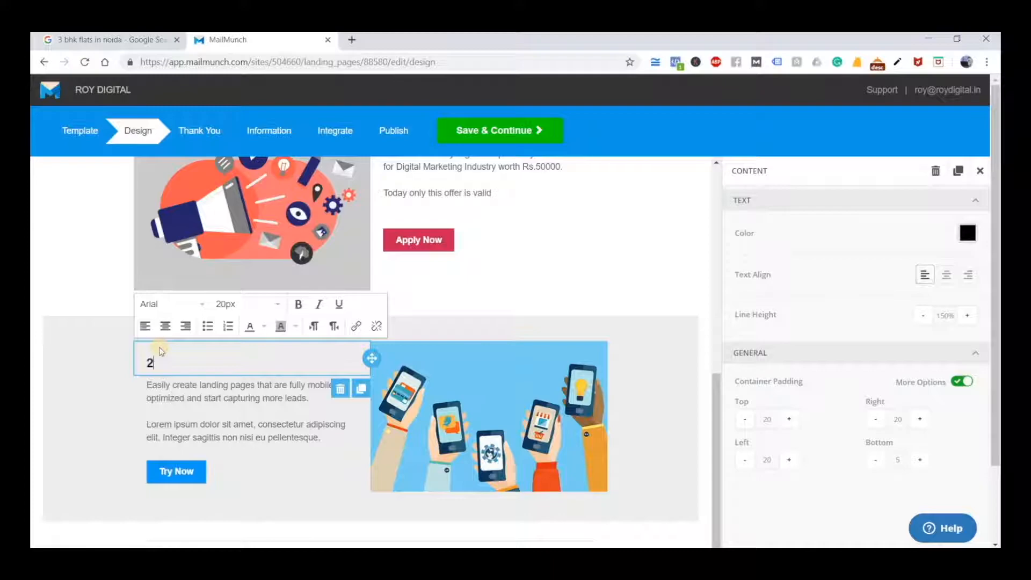
{"action": "type", "text": "vanced Modules"}
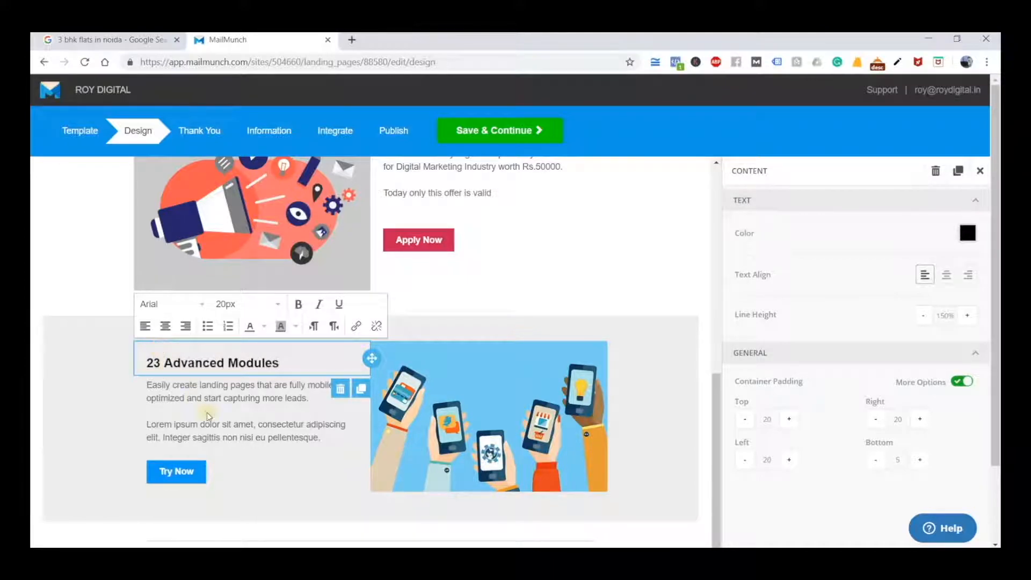
Replace the paragraph under "23 Advanced Modules" with "You'll be get trained in all the aspects of Digital Marketing in next few months."
{"action": "left_click", "coordinate": [323, 439]}
{"action": "left_click_drag", "start_coordinate": [149, 374], "coordinate": [147, 374]}
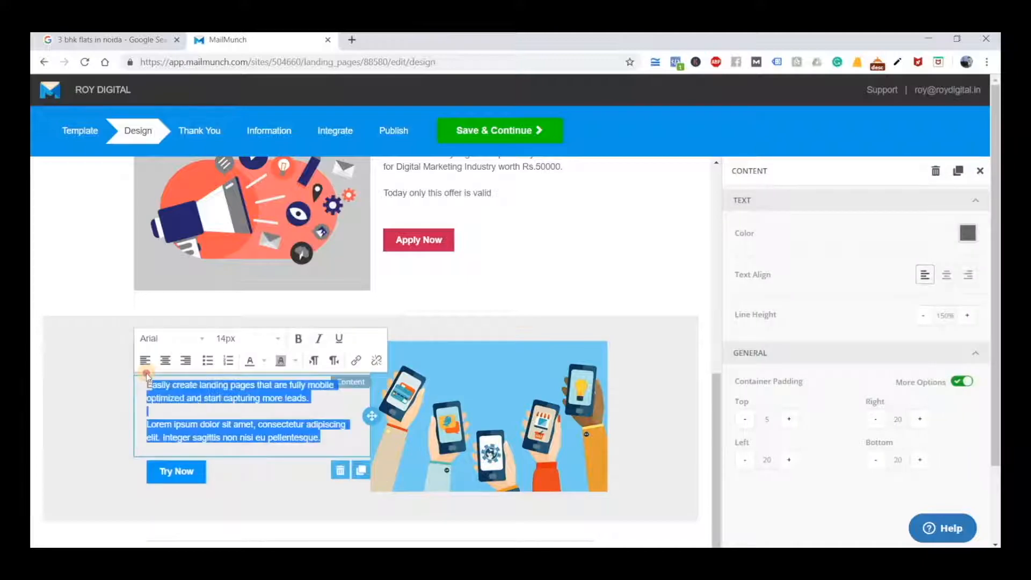
{"action": "left_click", "coordinate": [146, 374]}
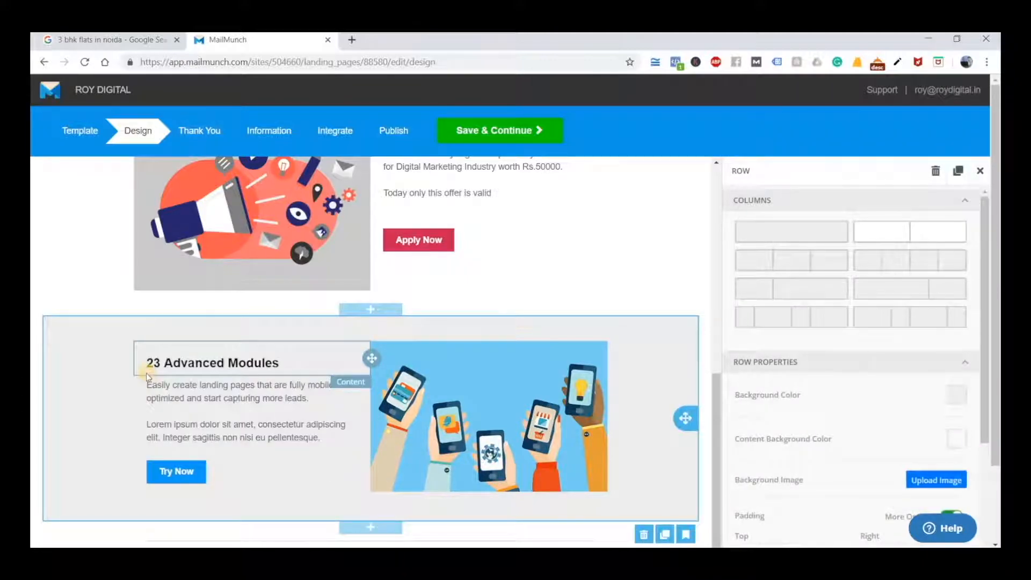
{"action": "left_click", "coordinate": [332, 436]}
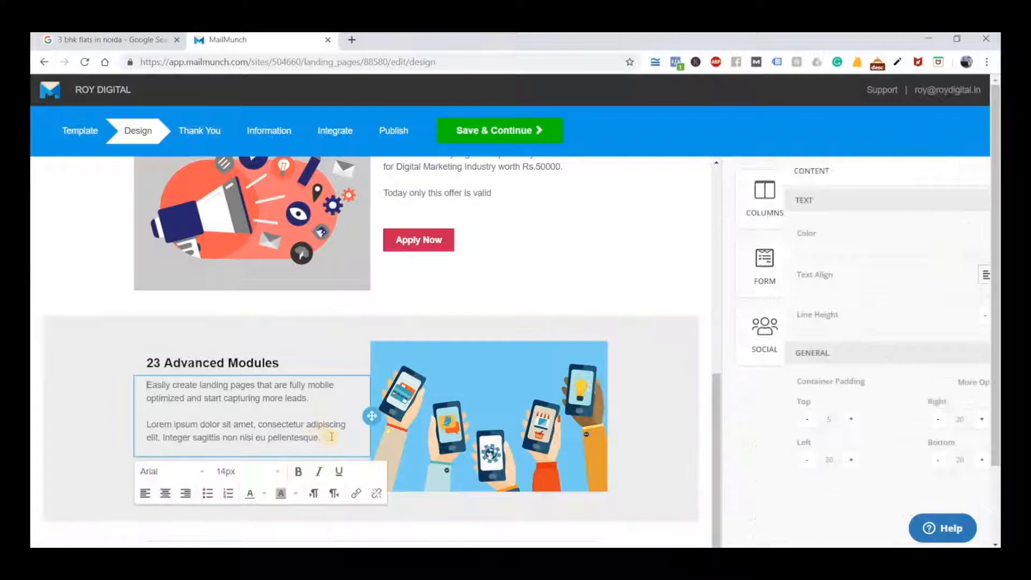
{"action": "left_click_drag", "start_coordinate": [331, 436], "coordinate": [187, 384]}
{"action": "key", "text": "BackSpace"}
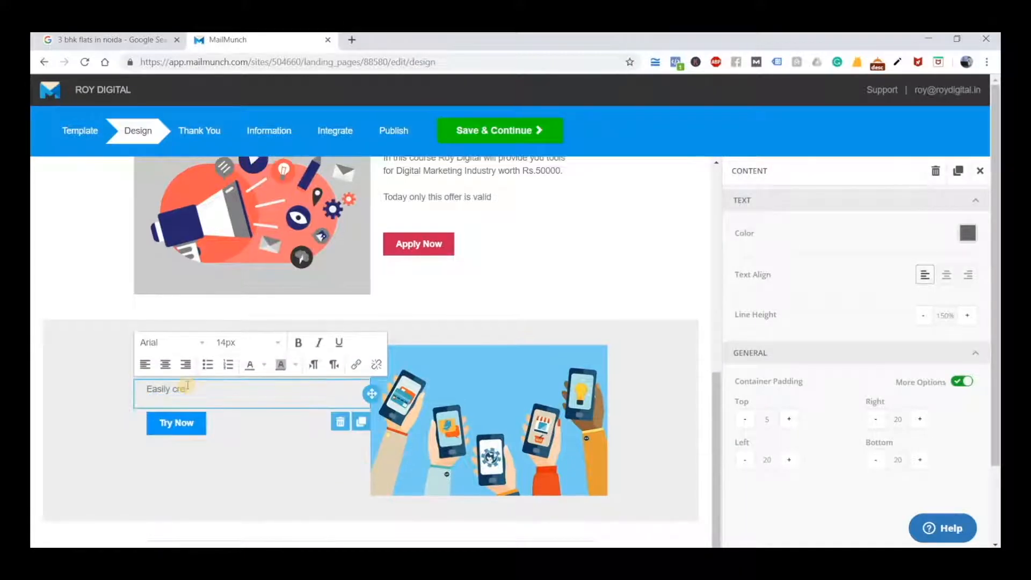
{"action": "key", "text": "BackSpace"}
{"action": "key", "text": "BackSpace"}
{"action": "key", "text": "BackSpace"}
{"action": "key", "text": "BackSpace"}
{"action": "key", "text": "BackSpace"}
{"action": "key", "text": "BackSpace"}
{"action": "key", "text": "BackSpace"}
{"action": "key", "text": "BackSpace"}
{"action": "key", "text": "BackSpace"}
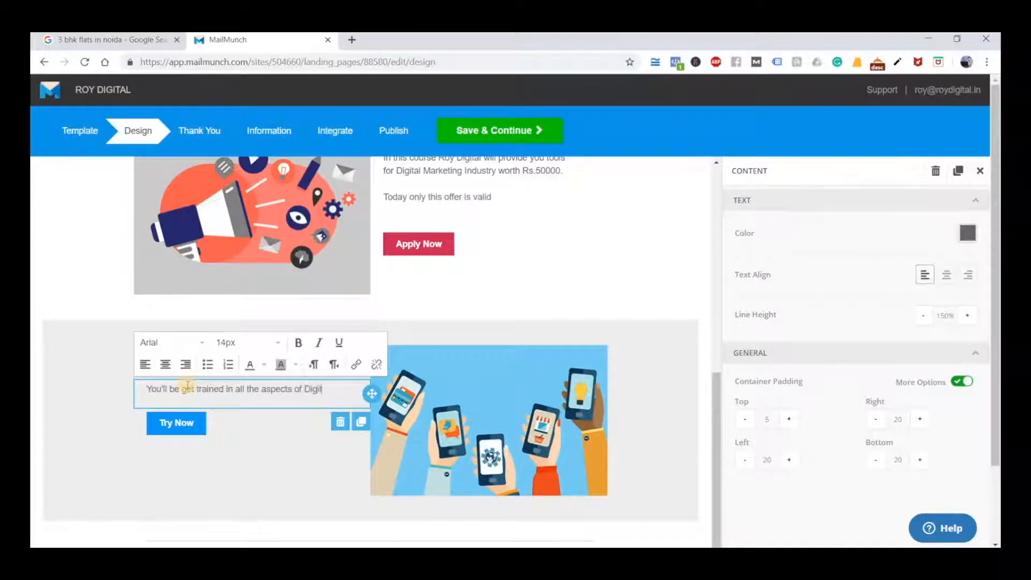
{"action": "type", "text": "rketing in next few months. This is the most luc"}
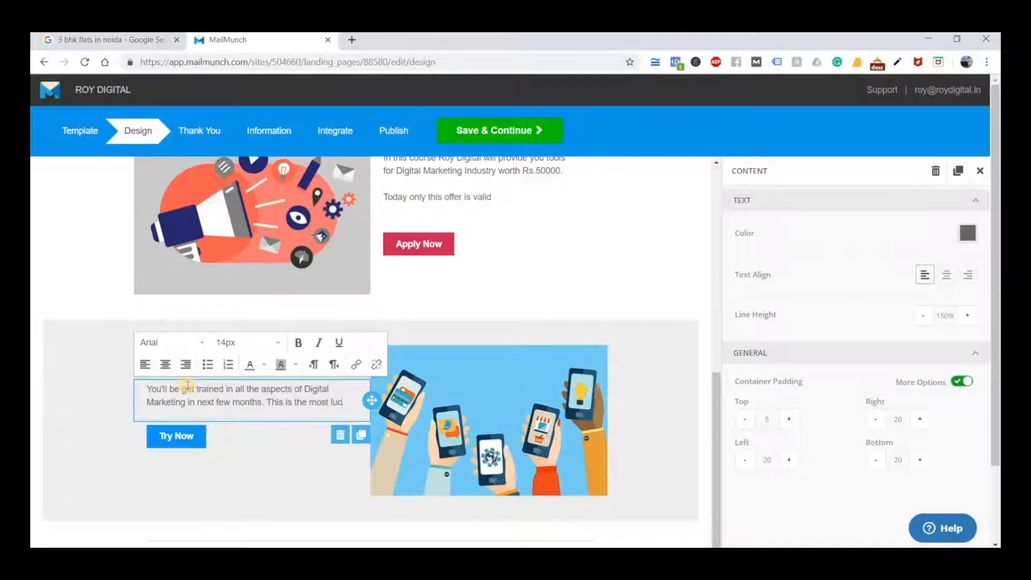
Continue the paragraph with the sentence "This is the most lucrative and high paid Industry as of now in our country."
{"action": "type", "text": "ive and high paid Indust"}
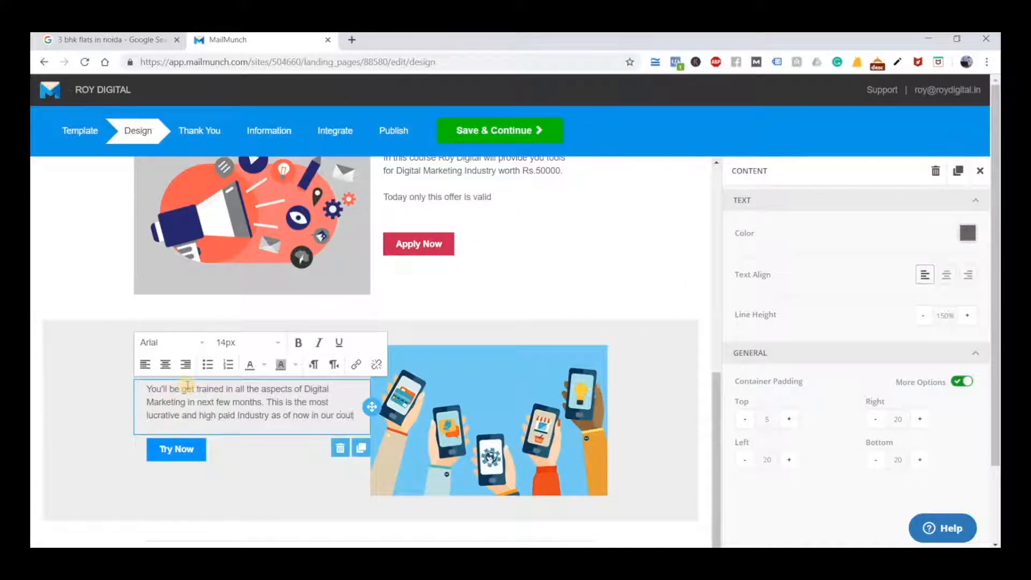
{"action": "type", "text": "ry."}
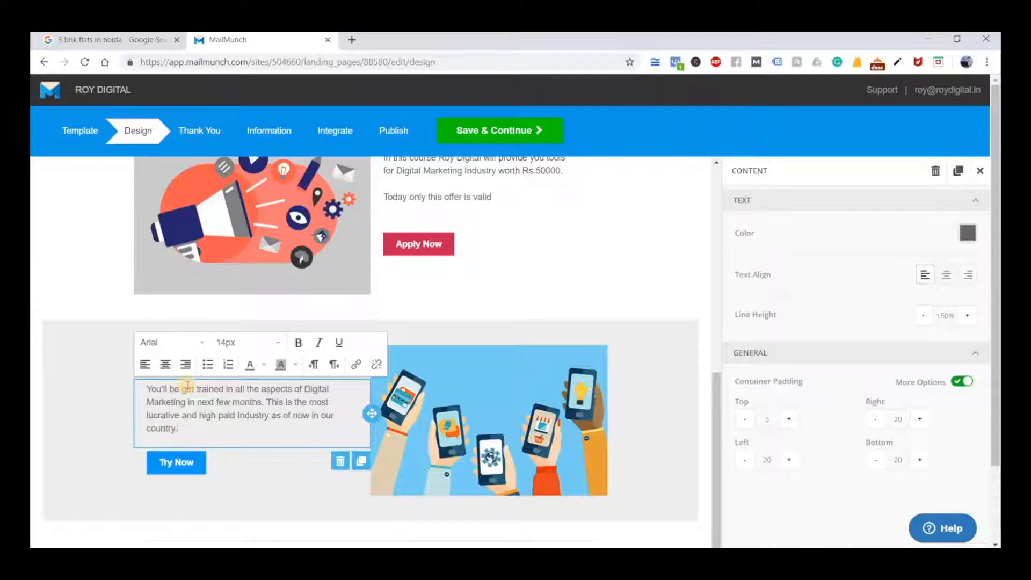
Change the label of the "Try Now" button below the "23 Advanced Modules" paragraph to "Contact Us"
{"action": "scroll", "coordinate": [599, 402], "scroll_direction": "up", "scroll_amount": 3}
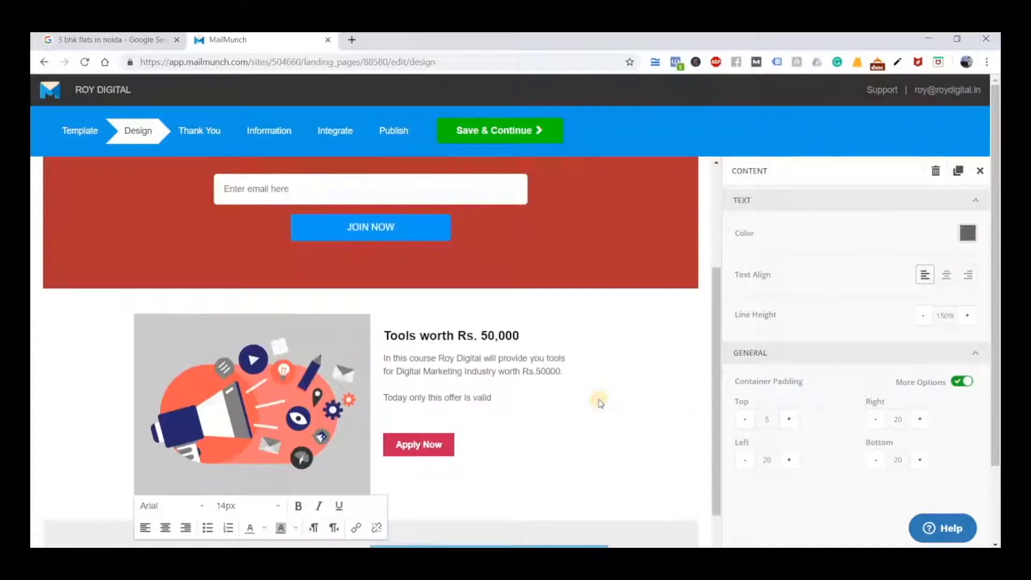
{"action": "scroll", "coordinate": [600, 403], "scroll_direction": "up", "scroll_amount": 4}
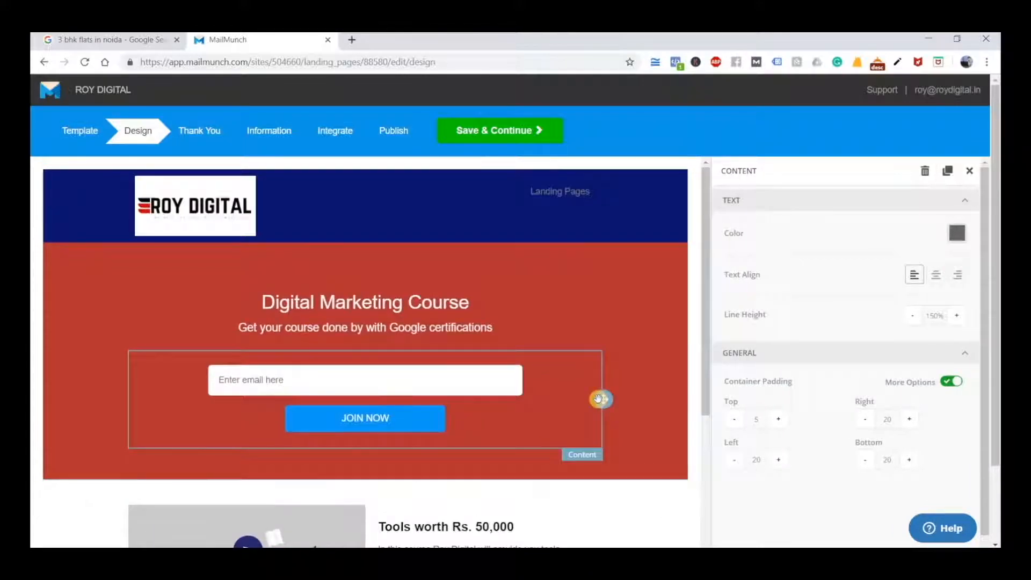
{"action": "scroll", "coordinate": [600, 399], "scroll_direction": "down", "scroll_amount": 7}
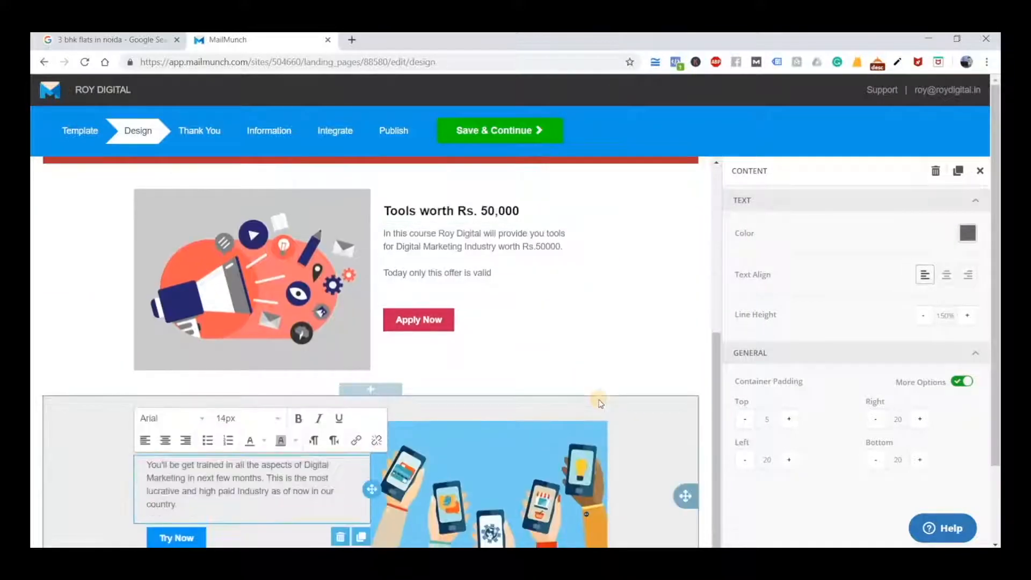
{"action": "scroll", "coordinate": [600, 403], "scroll_direction": "down", "scroll_amount": 1}
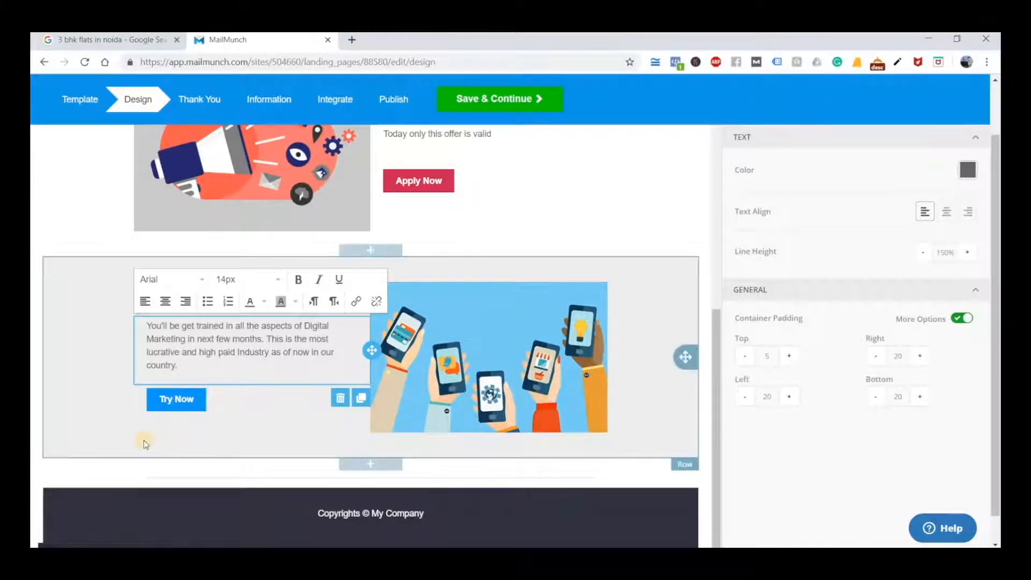
{"action": "left_click", "coordinate": [106, 465]}
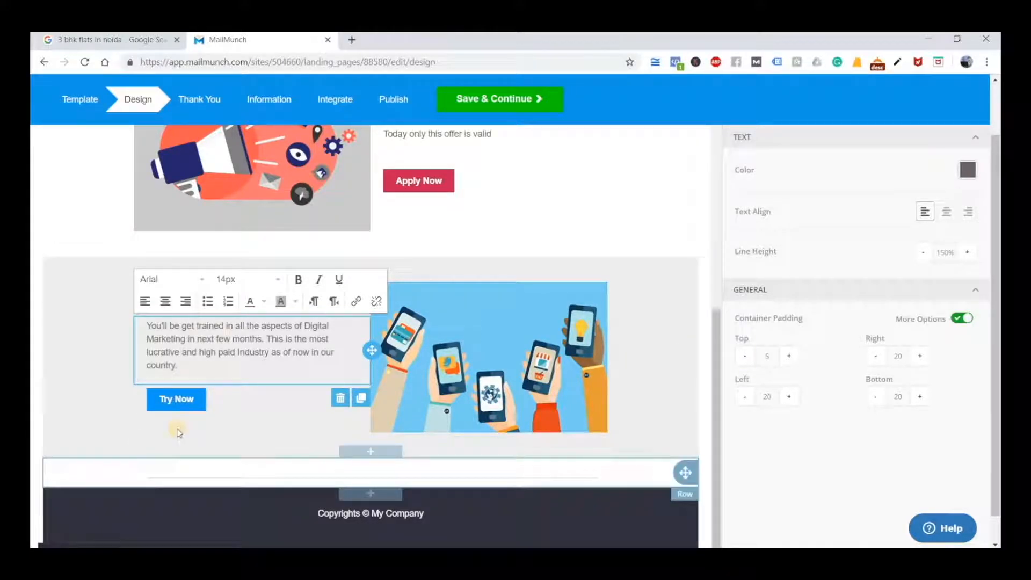
{"action": "left_click", "coordinate": [191, 400]}
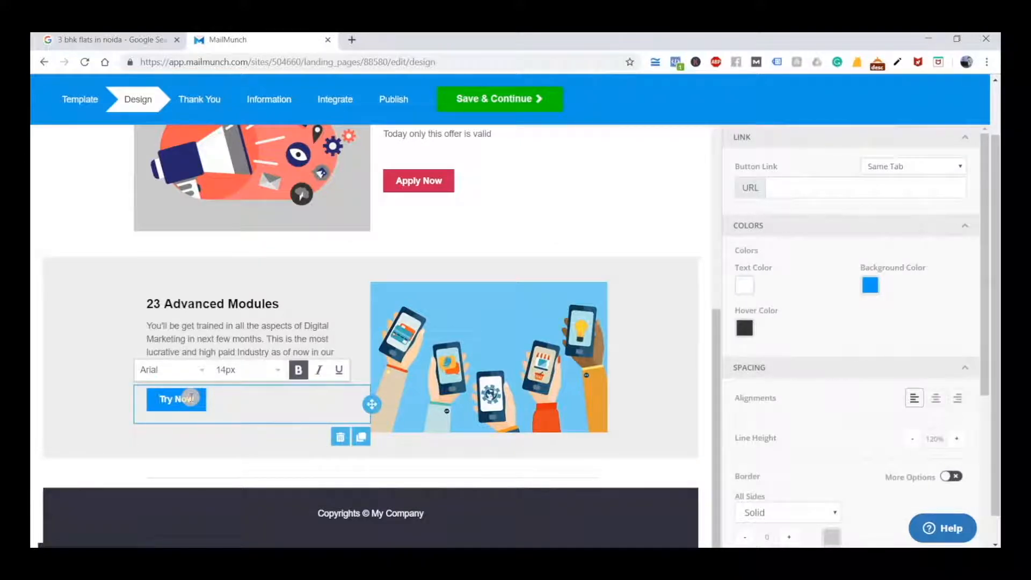
{"action": "type", "text": "Contact Us"}
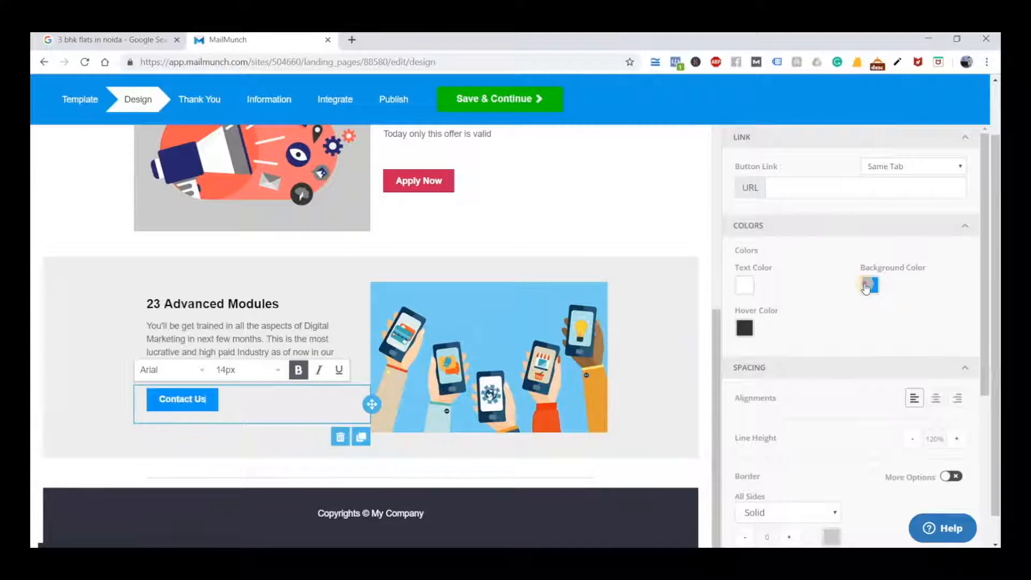
Set the background colour of the "Contact Us" button to the crimson red c31956
{"action": "left_click", "coordinate": [866, 288]}
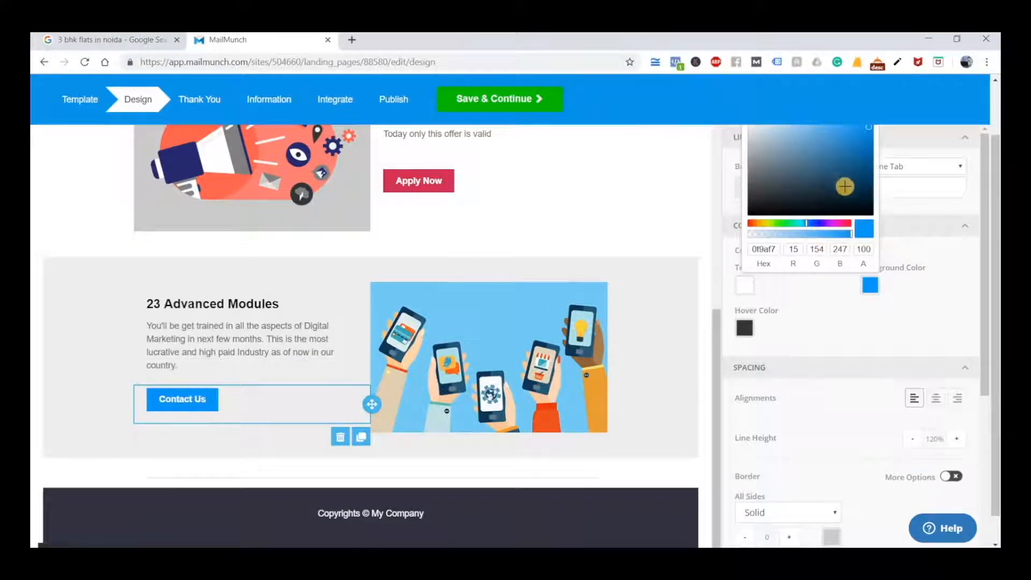
{"action": "left_click", "coordinate": [847, 222]}
{"action": "left_click_drag", "start_coordinate": [860, 167], "coordinate": [860, 147]}
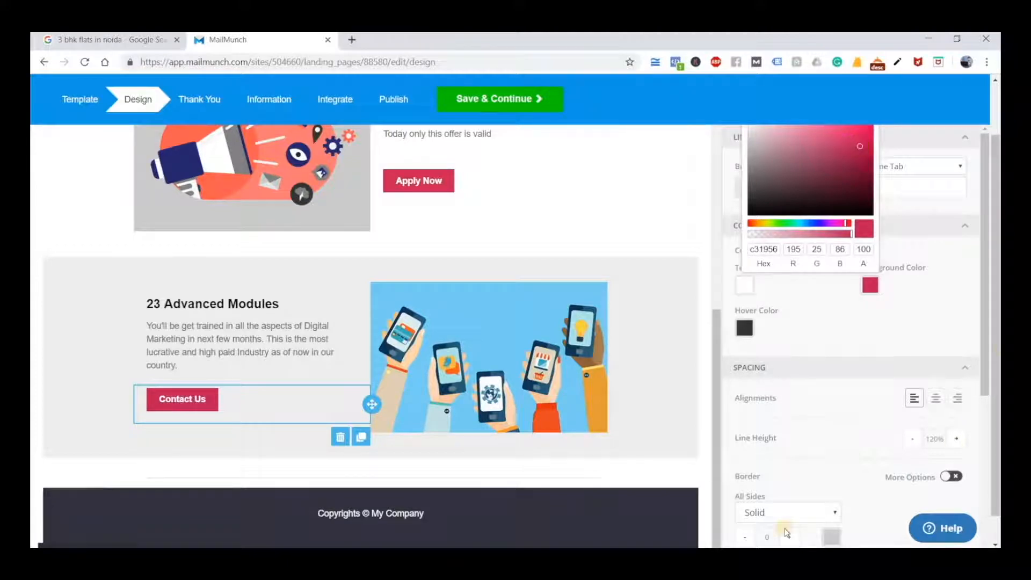
{"action": "left_click", "coordinate": [195, 480]}
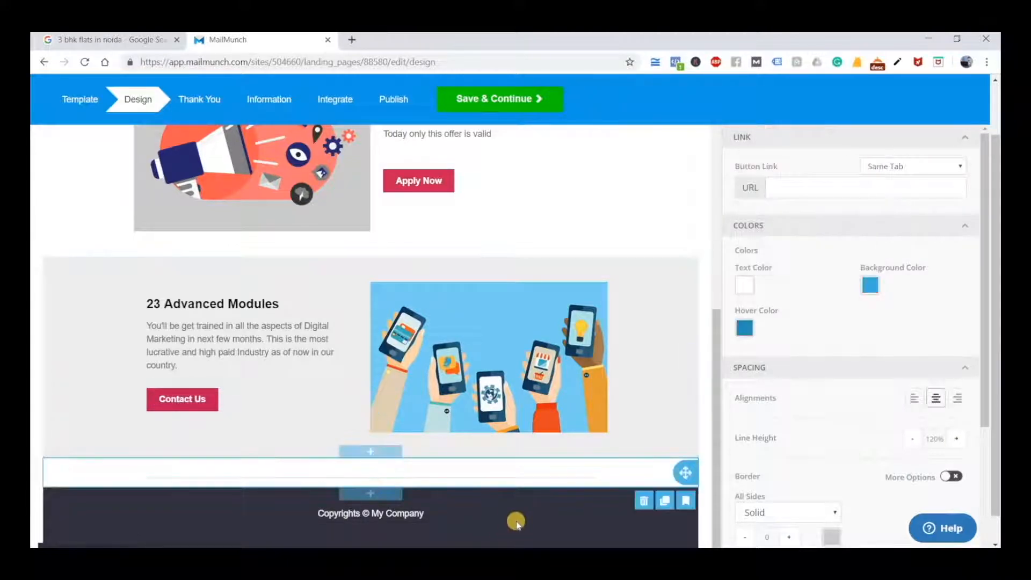
Review the landing page from header to footer and look at the Google results for "3 bhk flats in noida"
{"action": "scroll", "coordinate": [587, 490], "scroll_direction": "up", "scroll_amount": 7}
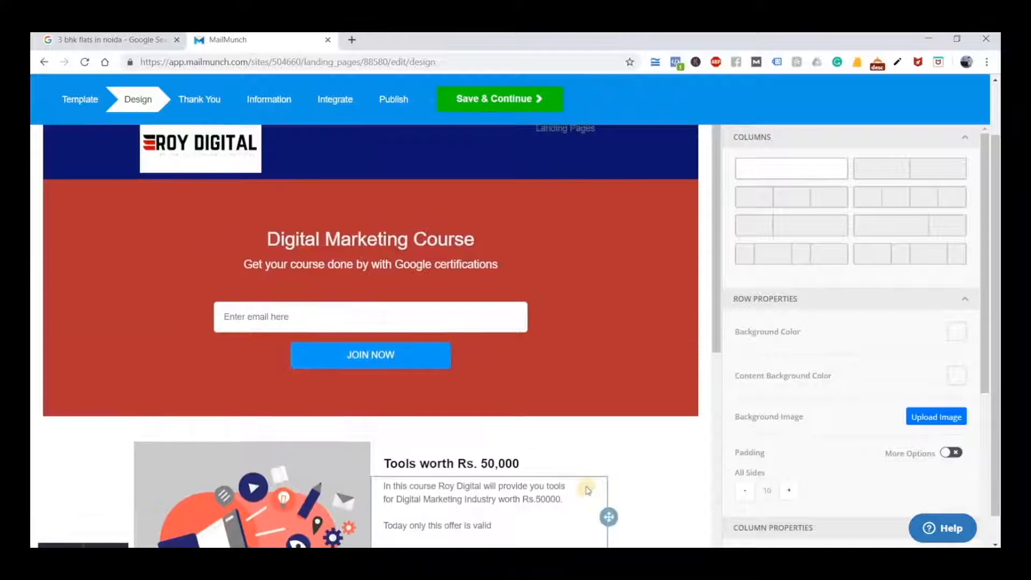
{"action": "scroll", "coordinate": [587, 490], "scroll_direction": "down", "scroll_amount": 7}
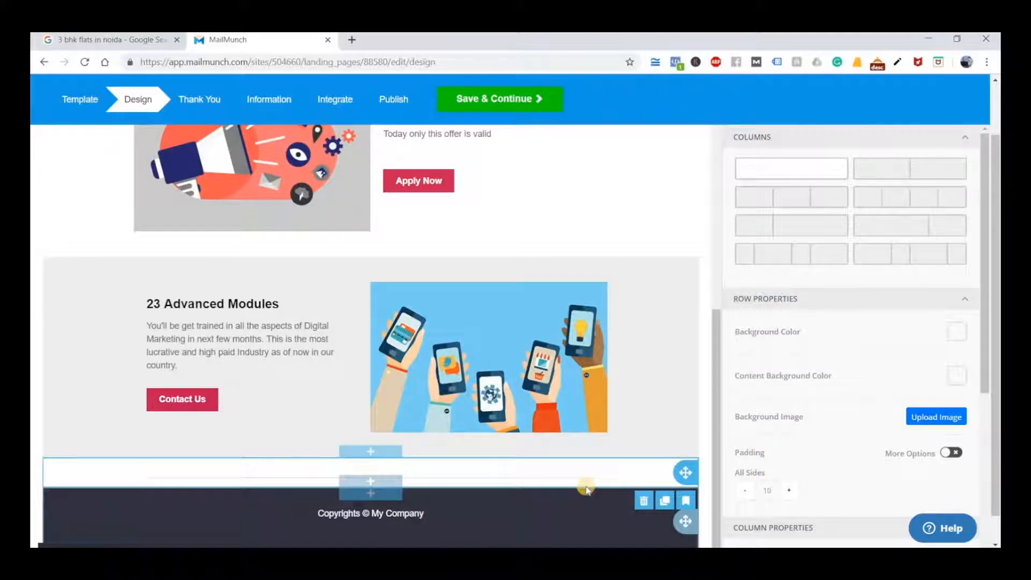
{"action": "scroll", "coordinate": [587, 490], "scroll_direction": "up", "scroll_amount": 7}
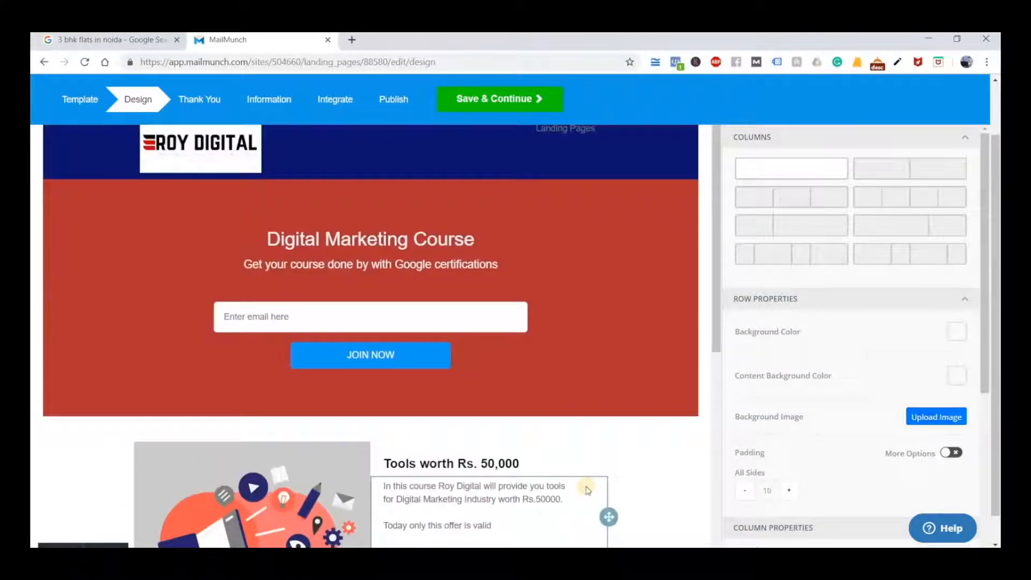
{"action": "scroll", "coordinate": [587, 490], "scroll_direction": "up", "scroll_amount": 2}
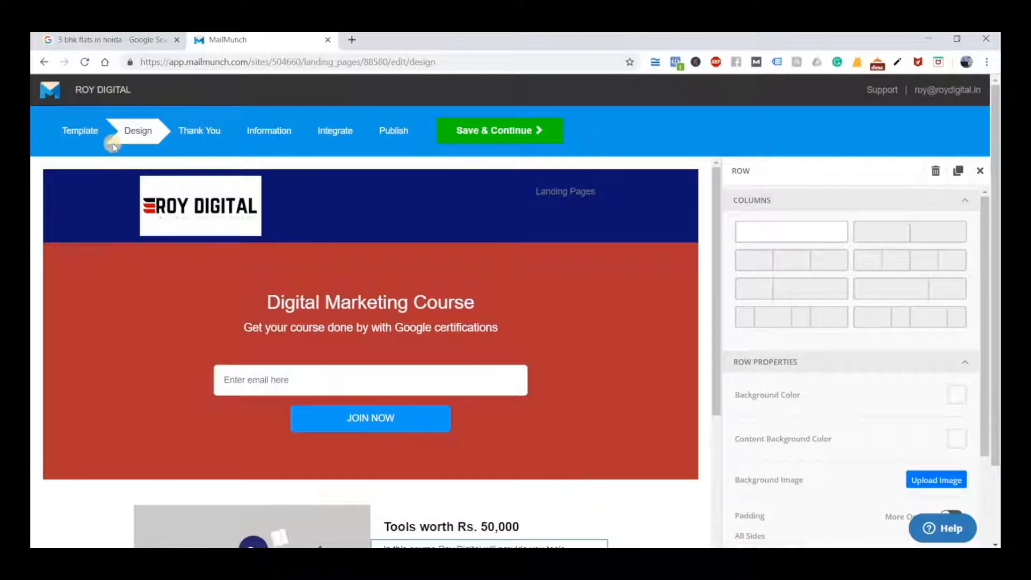
{"action": "left_click", "coordinate": [102, 40]}
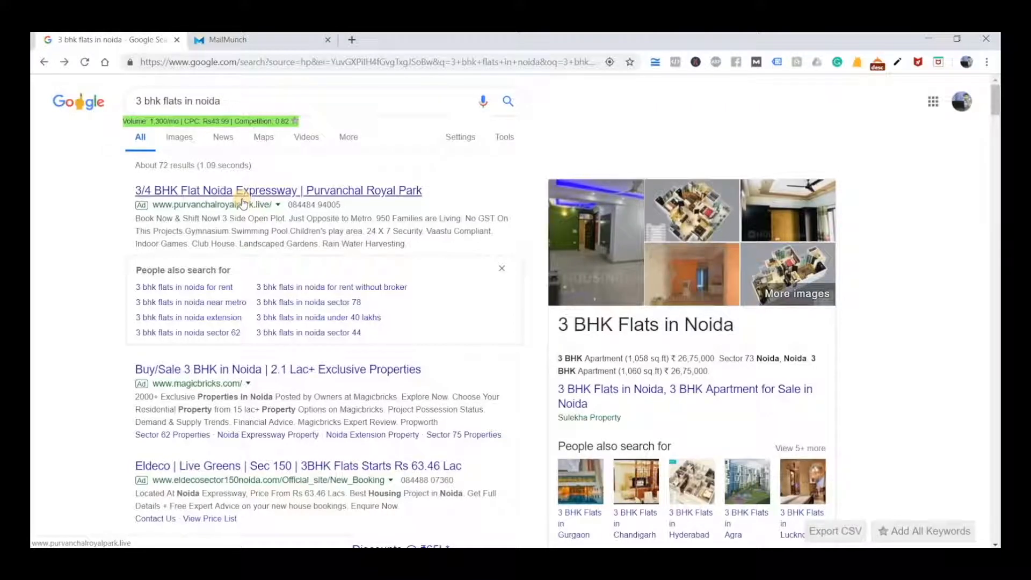
{"action": "left_click", "coordinate": [241, 39]}
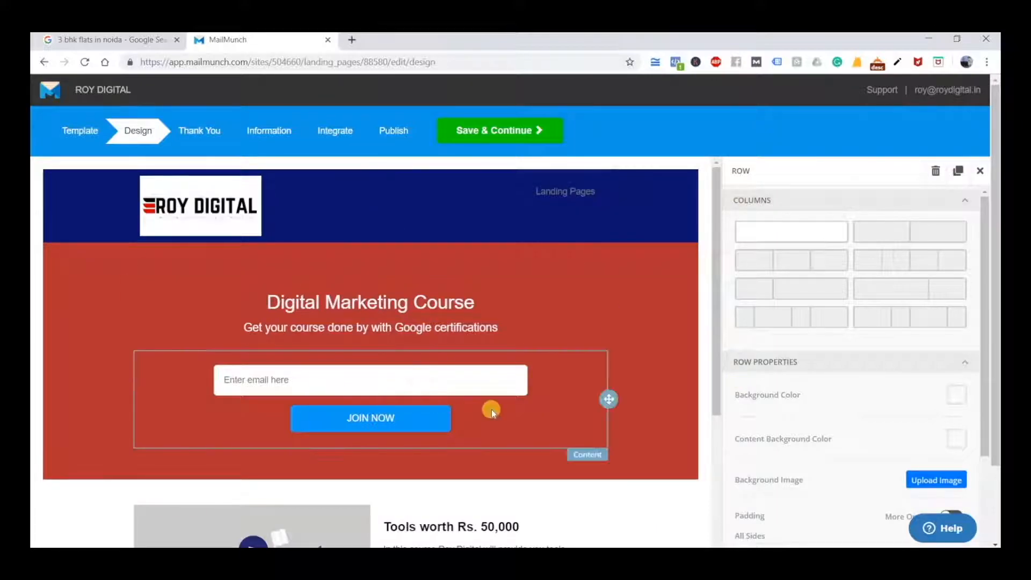
{"action": "scroll", "coordinate": [491, 409], "scroll_direction": "down", "scroll_amount": 7}
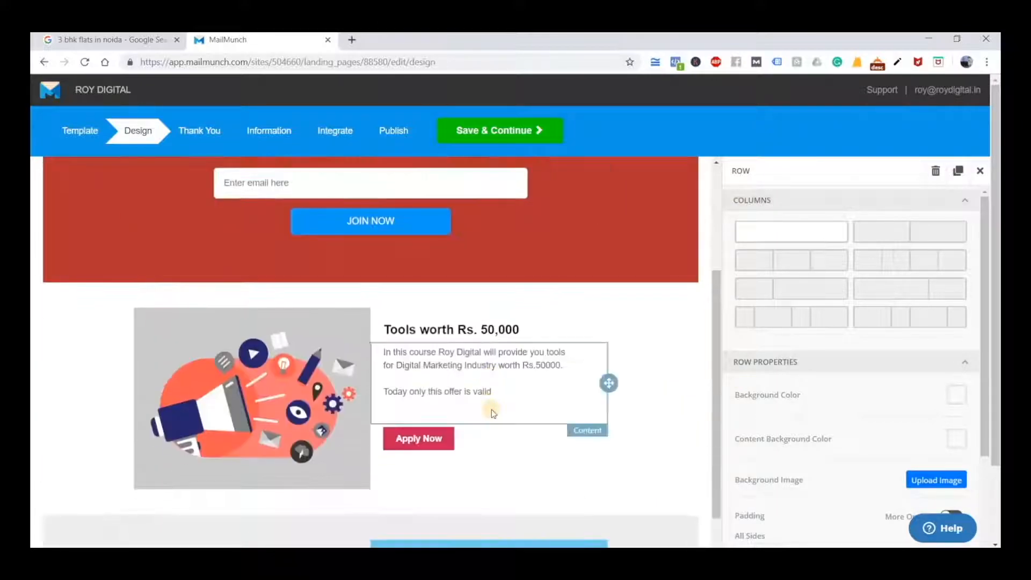
{"action": "scroll", "coordinate": [492, 409], "scroll_direction": "up", "scroll_amount": 5}
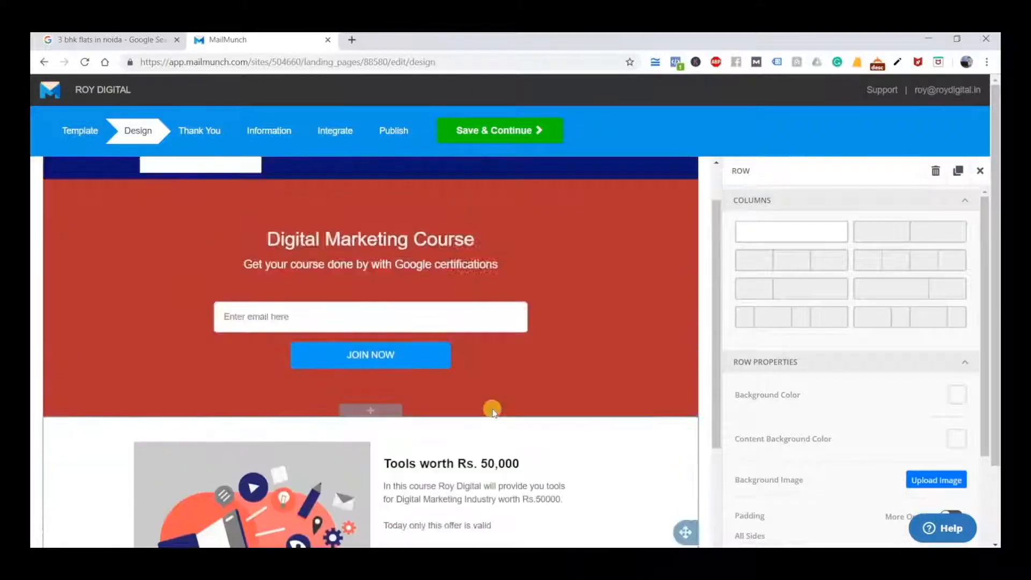
{"action": "scroll", "coordinate": [492, 408], "scroll_direction": "down", "scroll_amount": 2}
{"action": "scroll", "coordinate": [492, 409], "scroll_direction": "down", "scroll_amount": 4}
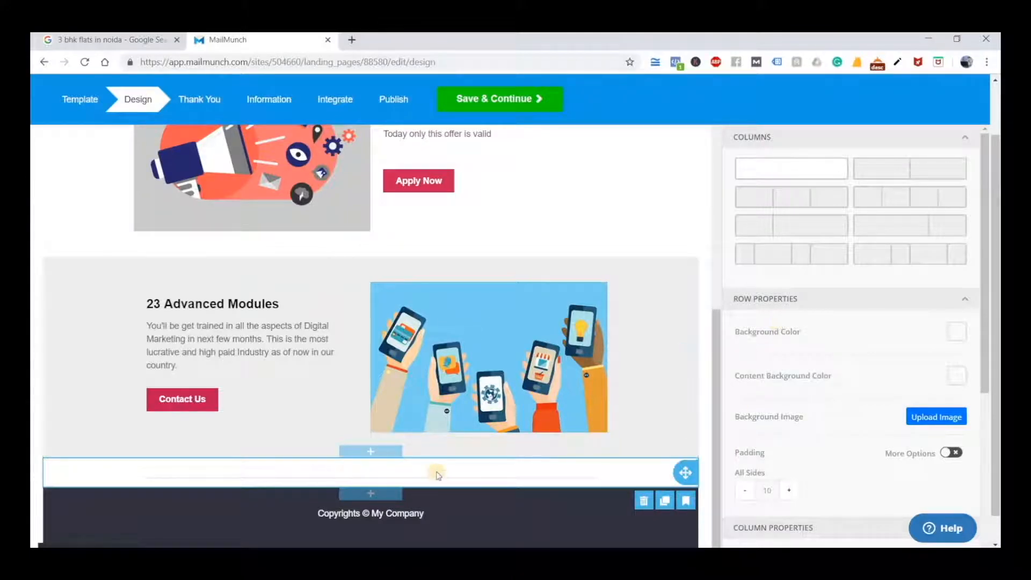
Add an empty row between the grey "23 Advanced Modules" row and the divider row above the footer
{"action": "scroll", "coordinate": [396, 472], "scroll_direction": "down", "scroll_amount": 1}
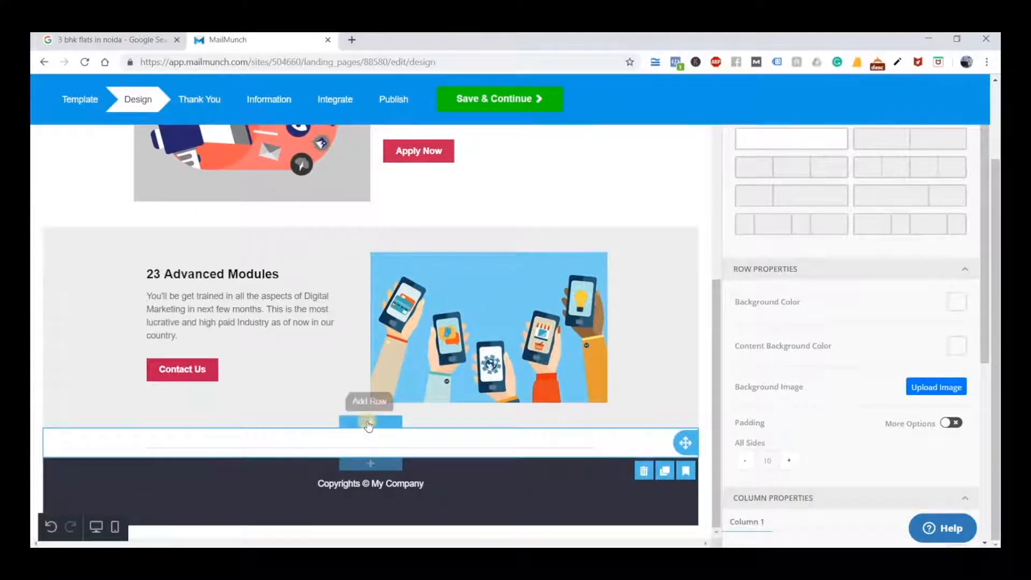
{"action": "left_click", "coordinate": [372, 422]}
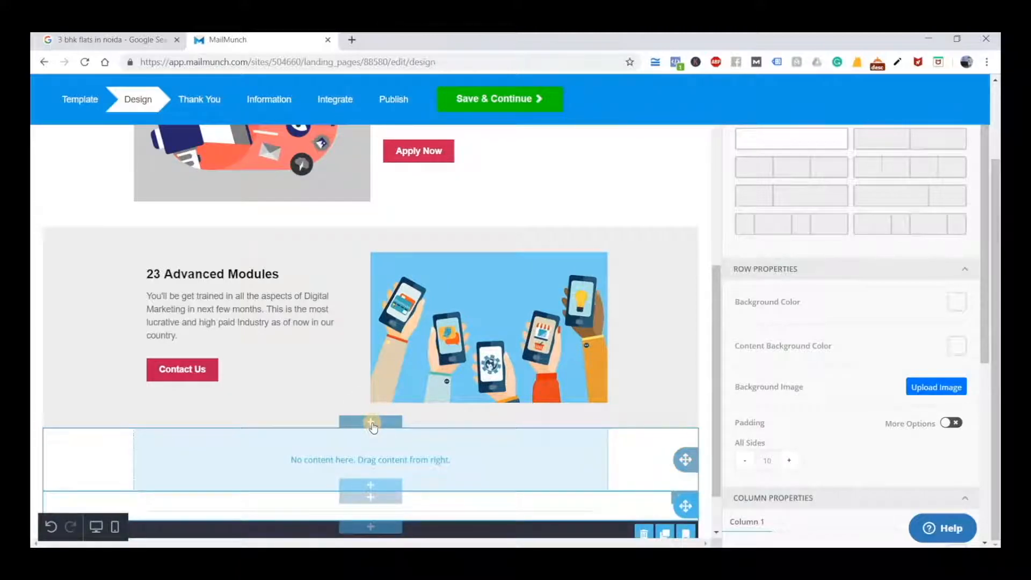
{"action": "scroll", "coordinate": [365, 414], "scroll_direction": "down", "scroll_amount": 2}
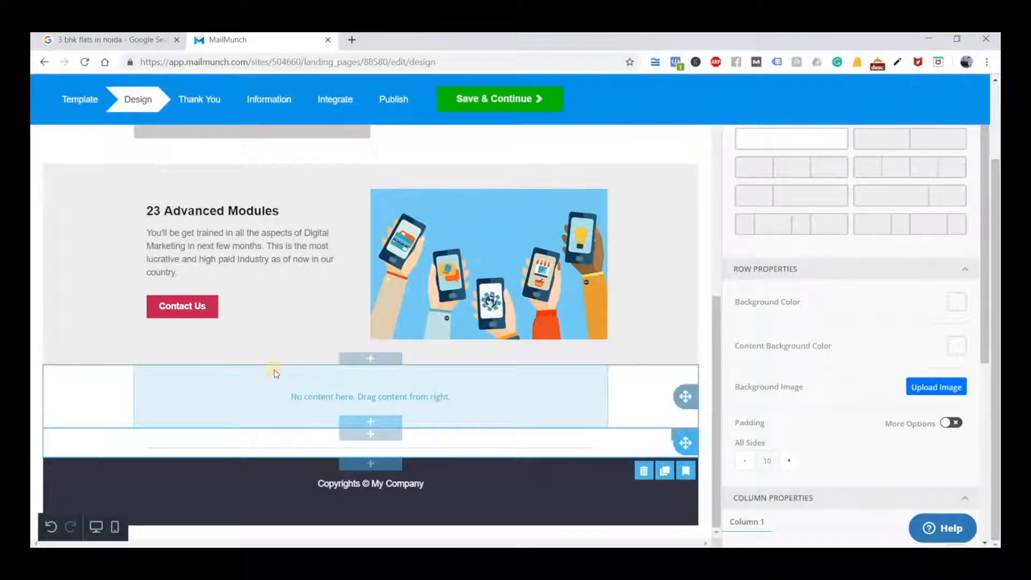
Apply the layout with three equal columns to the divider row above the footer
{"action": "scroll", "coordinate": [274, 373], "scroll_direction": "up", "scroll_amount": 10}
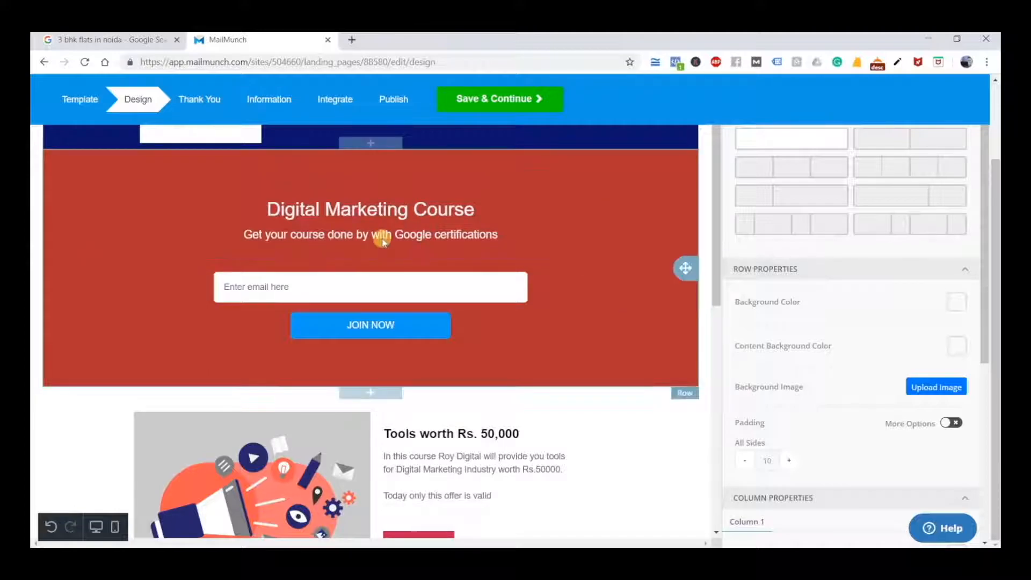
{"action": "scroll", "coordinate": [557, 299], "scroll_direction": "down", "scroll_amount": 1}
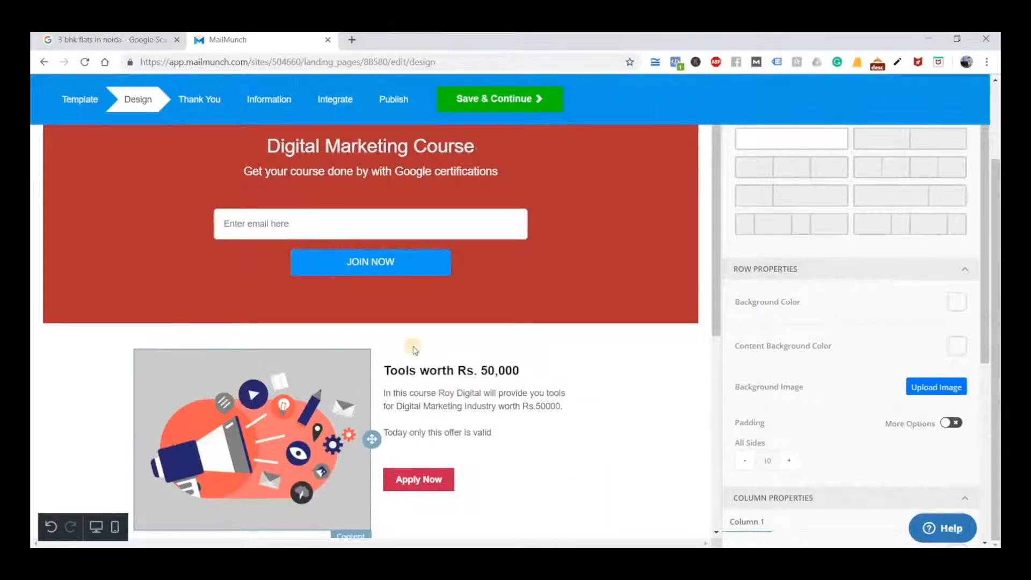
{"action": "scroll", "coordinate": [474, 436], "scroll_direction": "down", "scroll_amount": 4}
{"action": "scroll", "coordinate": [474, 436], "scroll_direction": "down", "scroll_amount": 2}
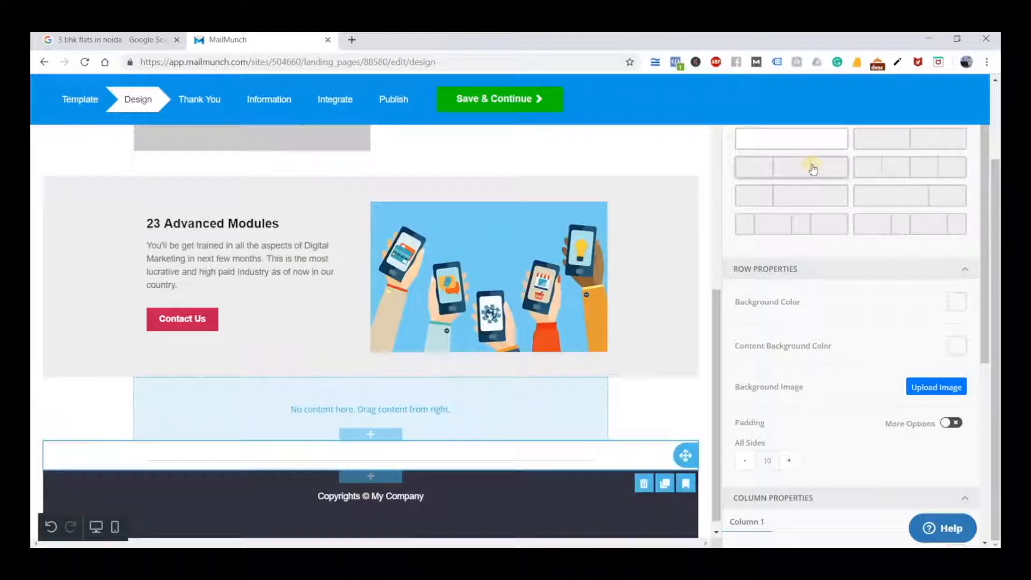
{"action": "left_click_drag", "start_coordinate": [812, 168], "coordinate": [395, 409]}
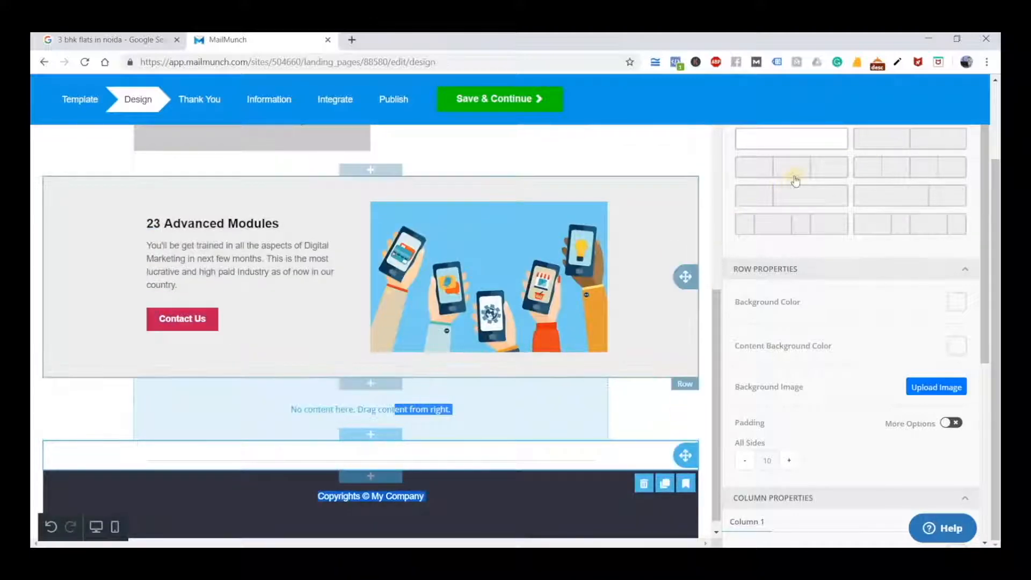
{"action": "left_click", "coordinate": [763, 176]}
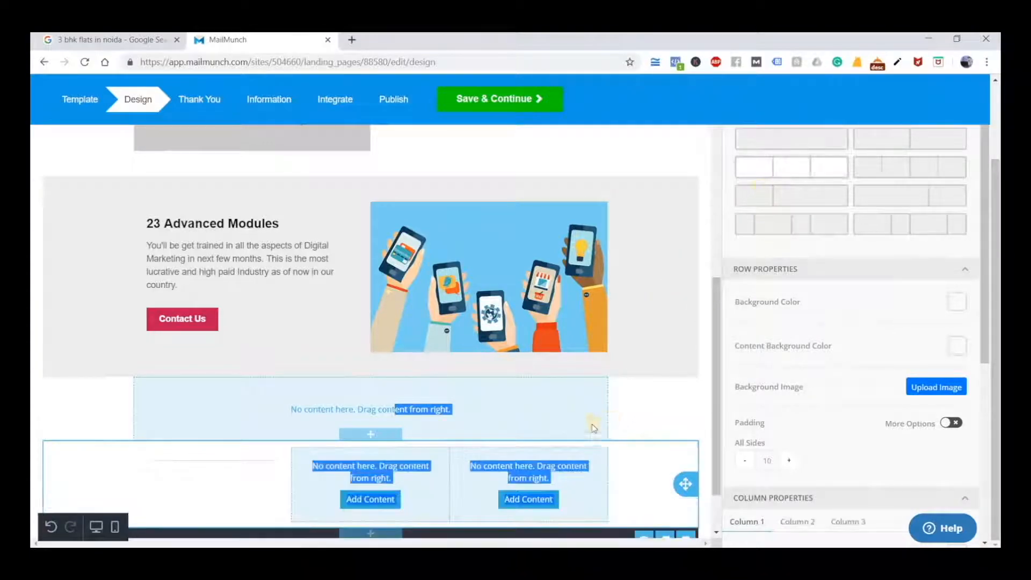
Apply the layout with three equal columns to the empty row below the grey "23 Advanced Modules" row
{"action": "left_click", "coordinate": [666, 446]}
{"action": "scroll", "coordinate": [240, 419], "scroll_direction": "down", "scroll_amount": 2}
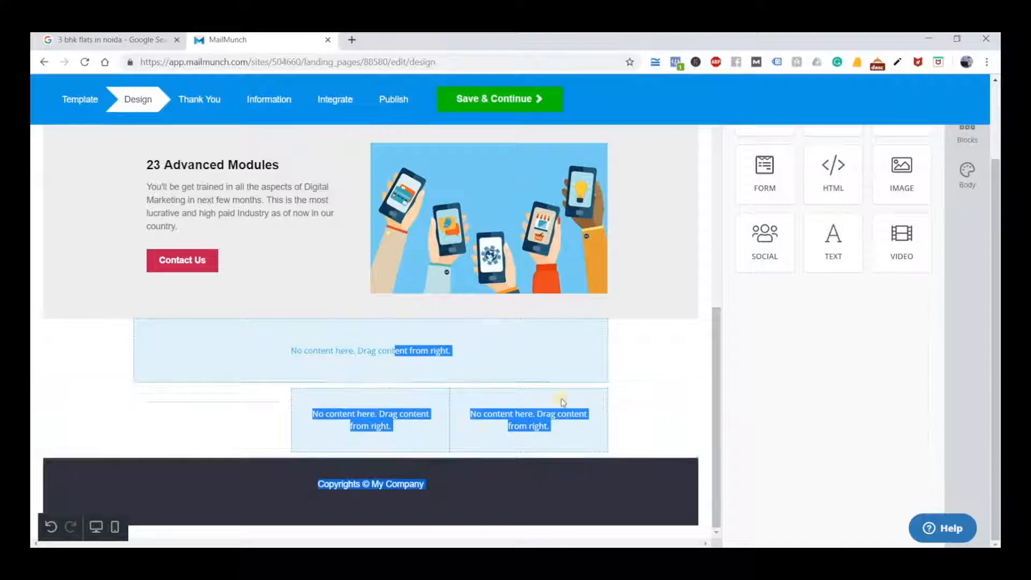
{"action": "left_click", "coordinate": [451, 356]}
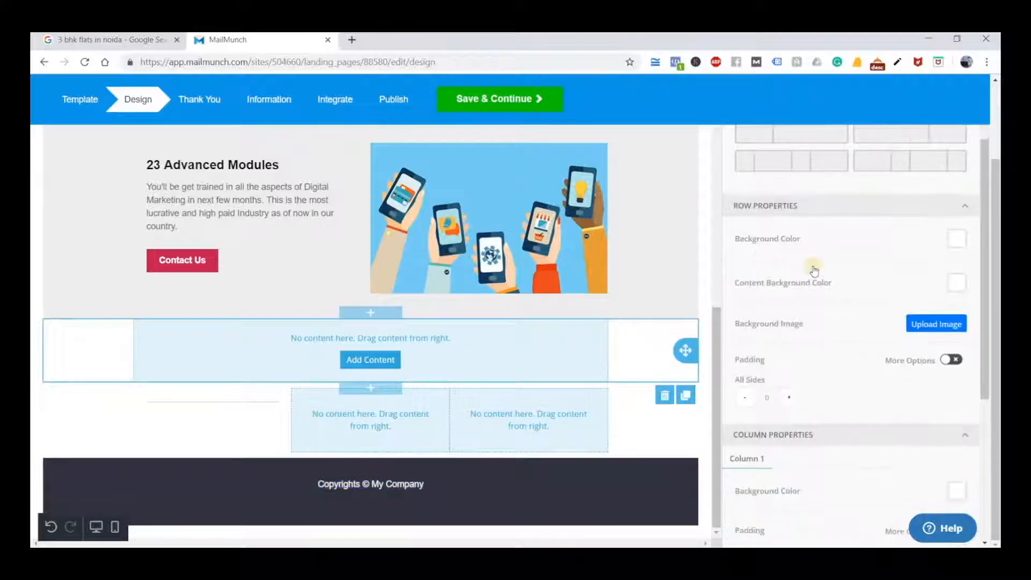
{"action": "left_click", "coordinate": [784, 166]}
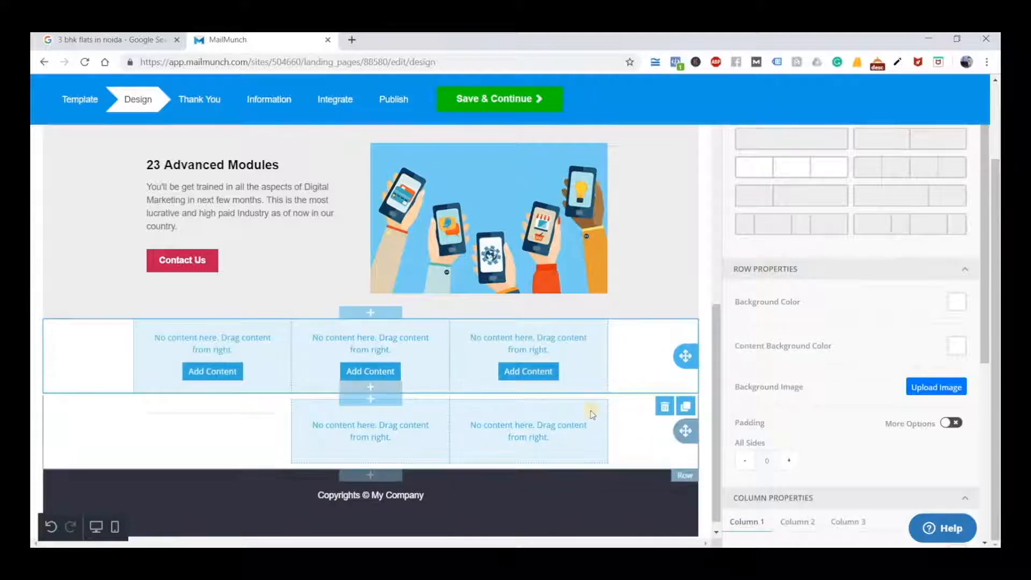
Delete the empty three-column row below "23 Advanced Modules" and the divider in the first column of the row above the footer
{"action": "left_click", "coordinate": [664, 406]}
{"action": "left_click", "coordinate": [633, 345]}
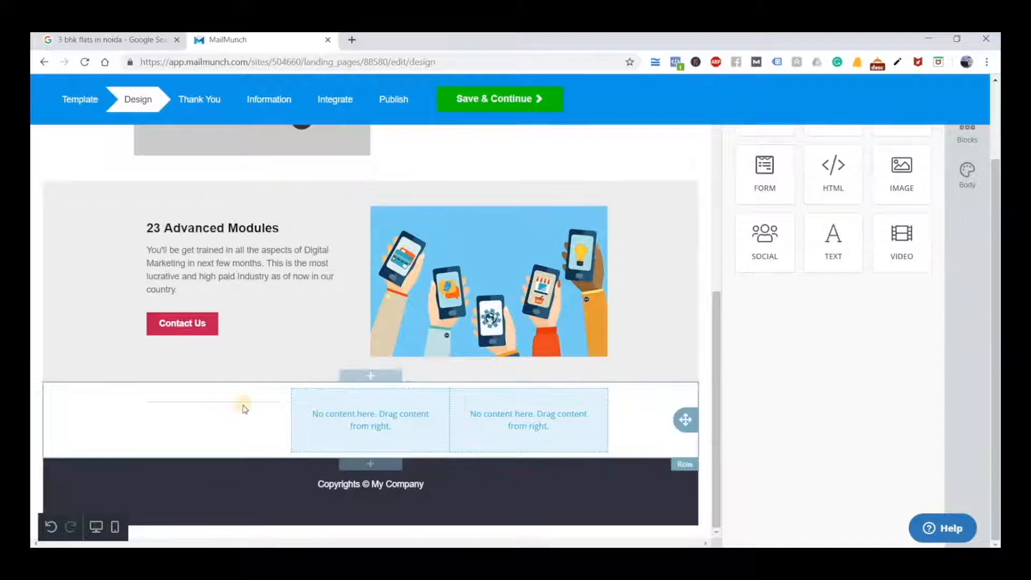
{"action": "left_click", "coordinate": [224, 410]}
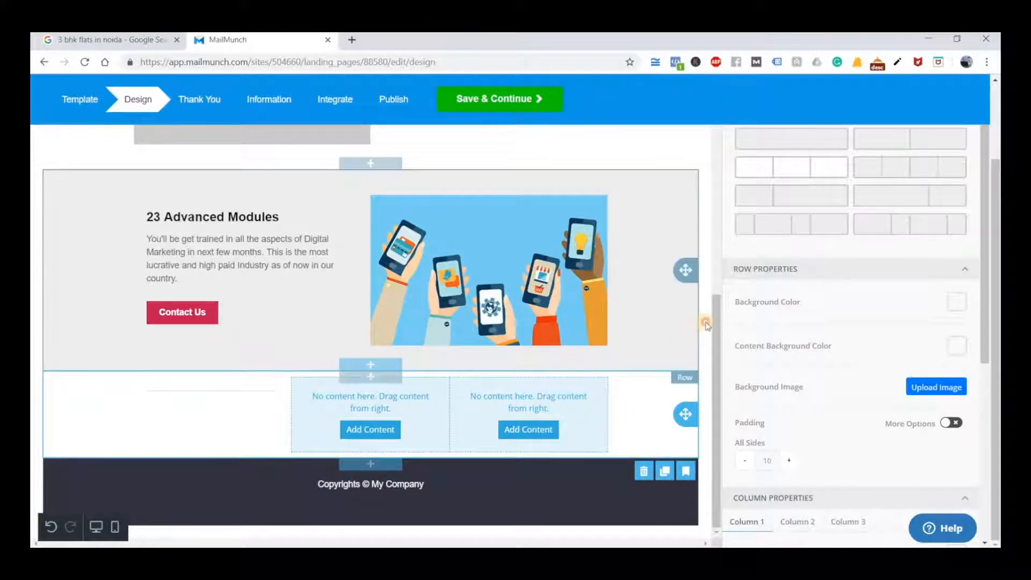
{"action": "left_click", "coordinate": [337, 433]}
{"action": "left_click", "coordinate": [217, 400]}
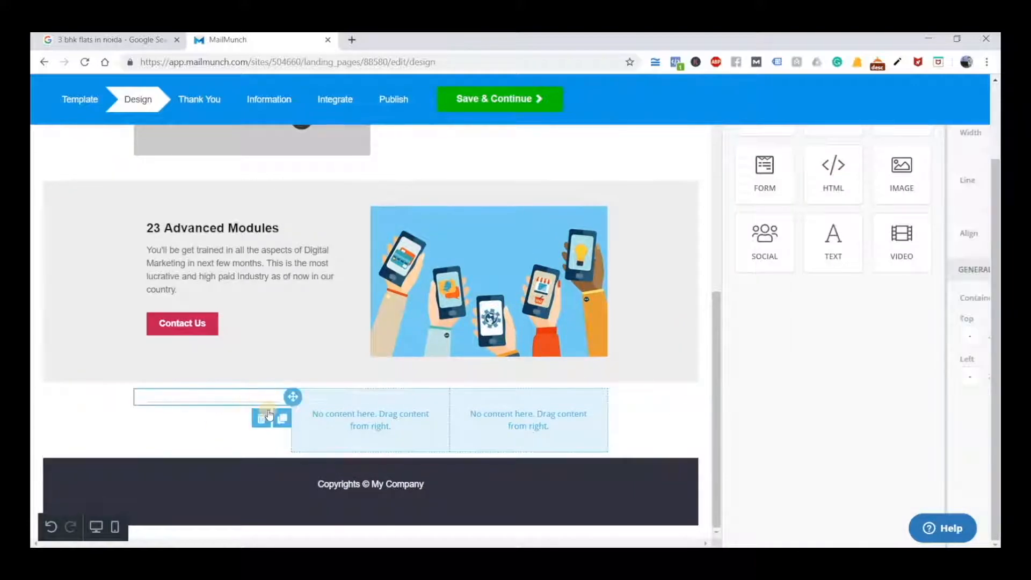
{"action": "left_click", "coordinate": [262, 418]}
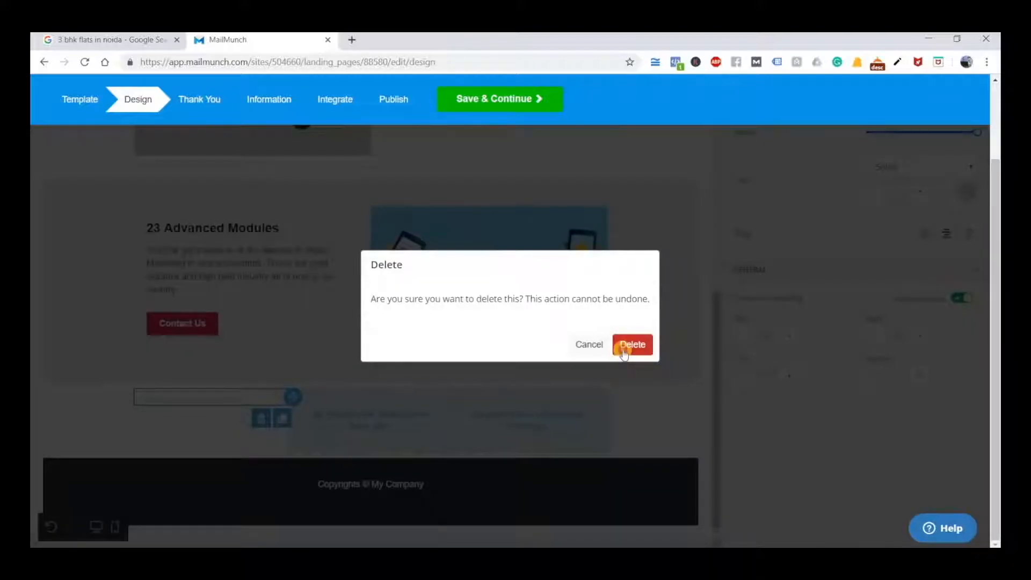
{"action": "left_click", "coordinate": [630, 344]}
{"action": "scroll", "coordinate": [250, 465], "scroll_direction": "down", "scroll_amount": 2}
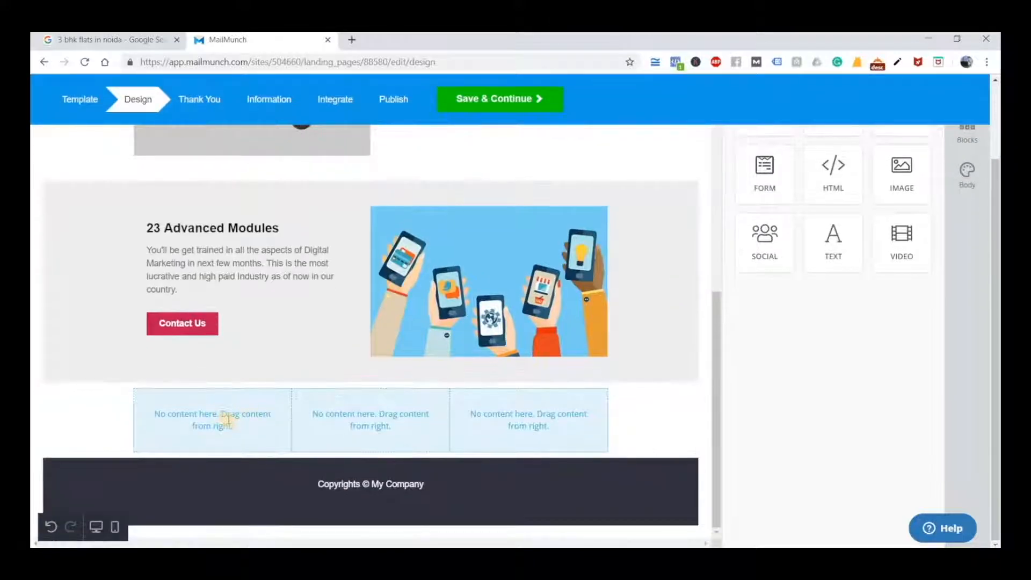
Fill the three-column row above the footer with a video in the first column, a text block in the second and a form in the third
{"action": "scroll", "coordinate": [894, 456], "scroll_direction": "up", "scroll_amount": 2}
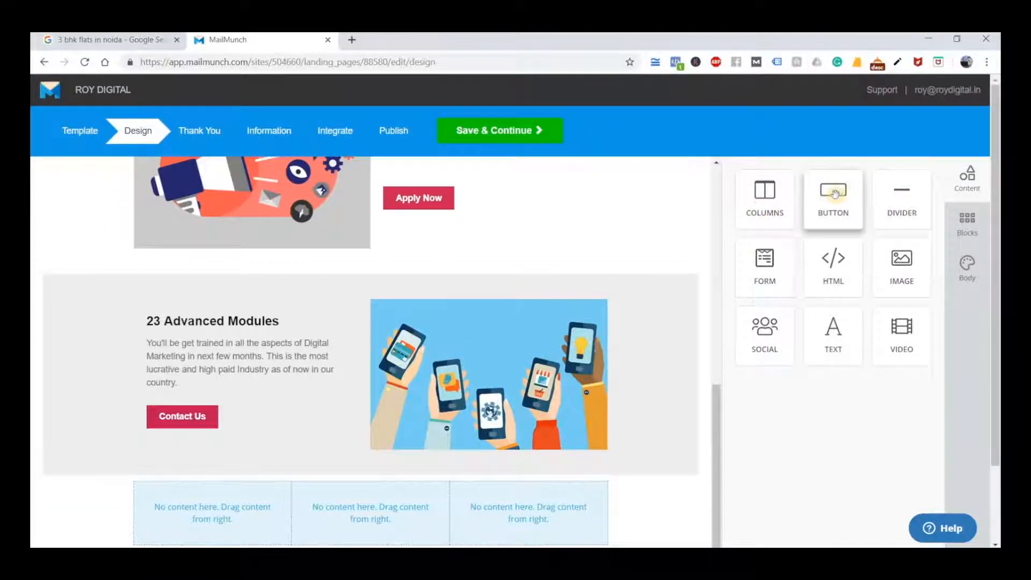
{"action": "scroll", "coordinate": [859, 183], "scroll_direction": "down", "scroll_amount": 1}
{"action": "scroll", "coordinate": [900, 155], "scroll_direction": "up", "scroll_amount": 1}
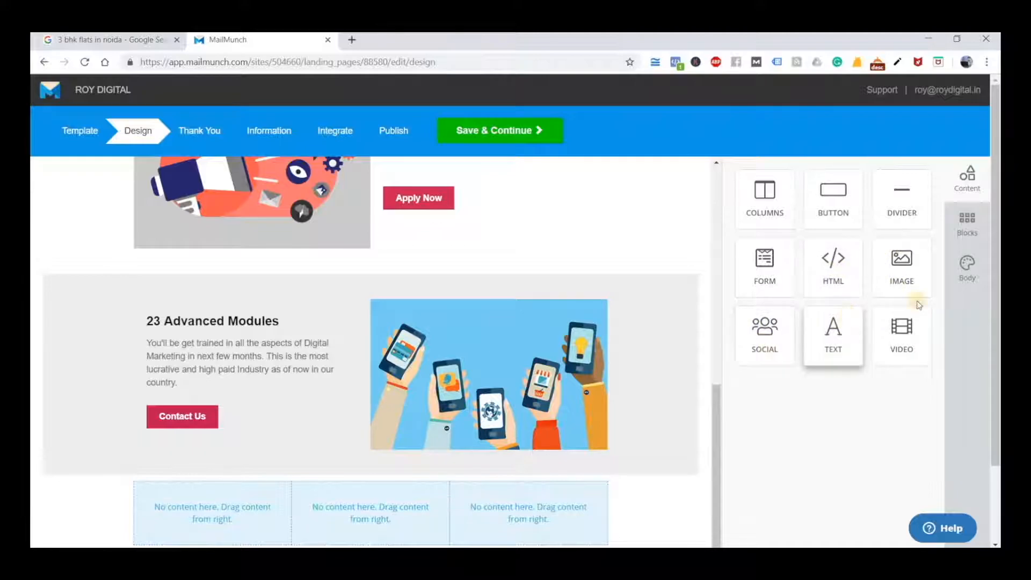
{"action": "scroll", "coordinate": [874, 380], "scroll_direction": "down", "scroll_amount": 2}
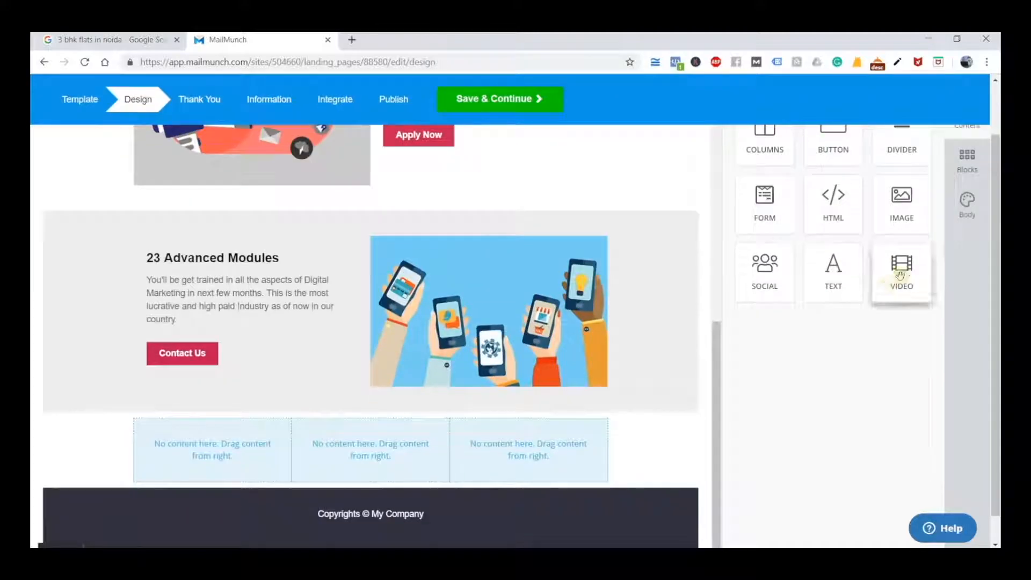
{"action": "left_click_drag", "start_coordinate": [904, 270], "coordinate": [185, 435]}
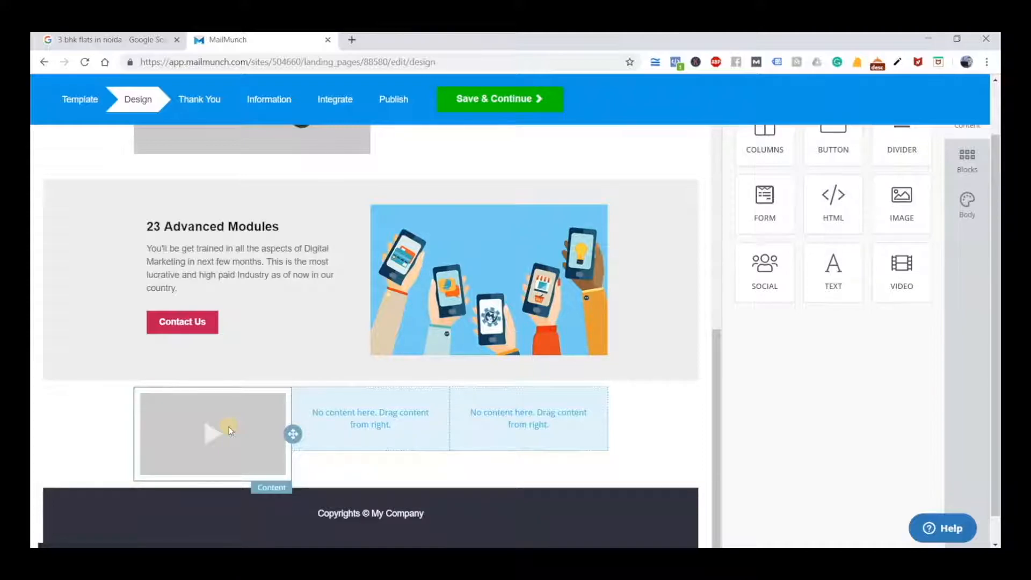
{"action": "left_click_drag", "start_coordinate": [832, 283], "coordinate": [349, 418]}
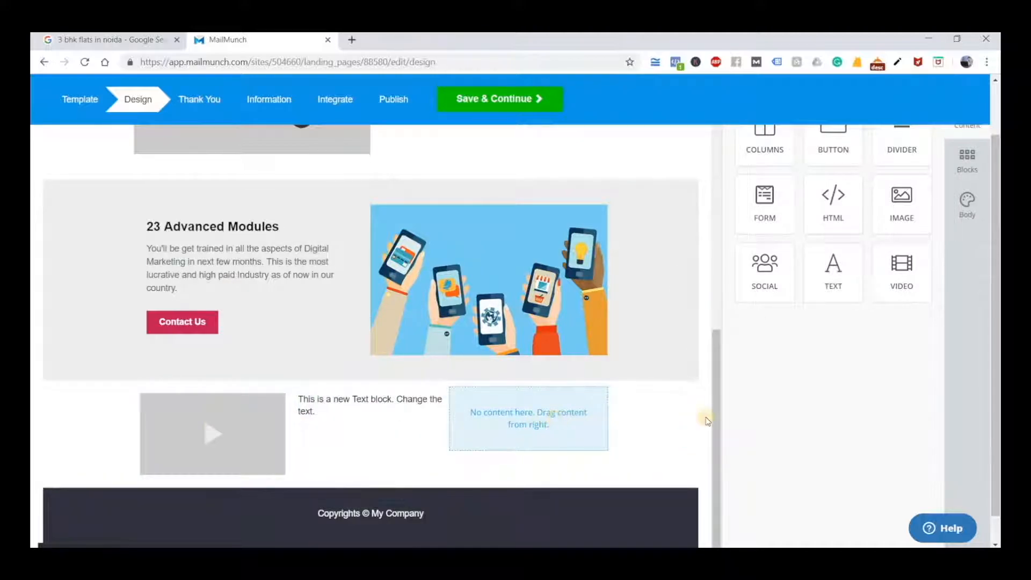
{"action": "left_click_drag", "start_coordinate": [762, 212], "coordinate": [526, 437]}
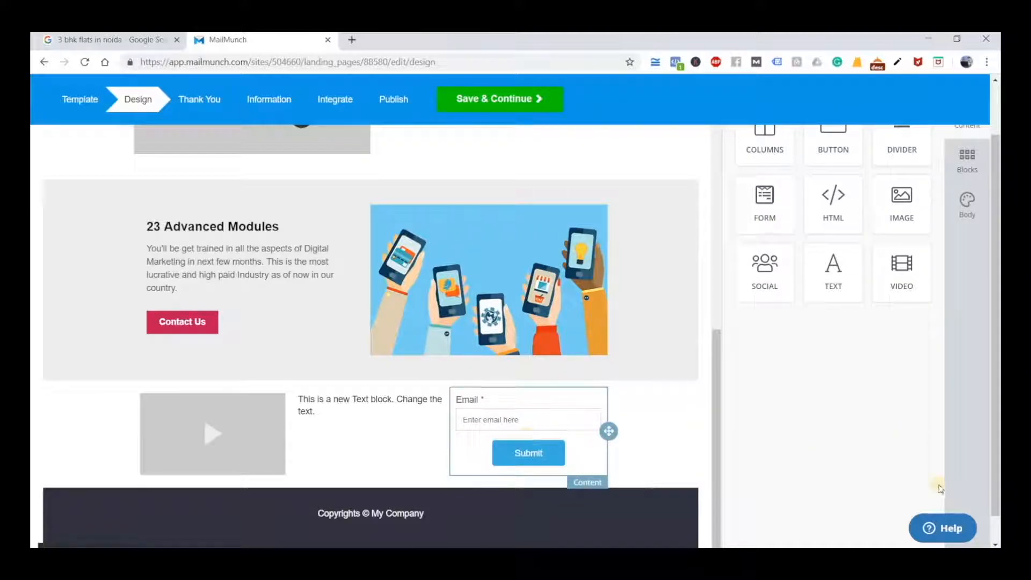
Set the background colour of the row with the video, text and form to red f03939 at 100 opacity
{"action": "left_click", "coordinate": [88, 430]}
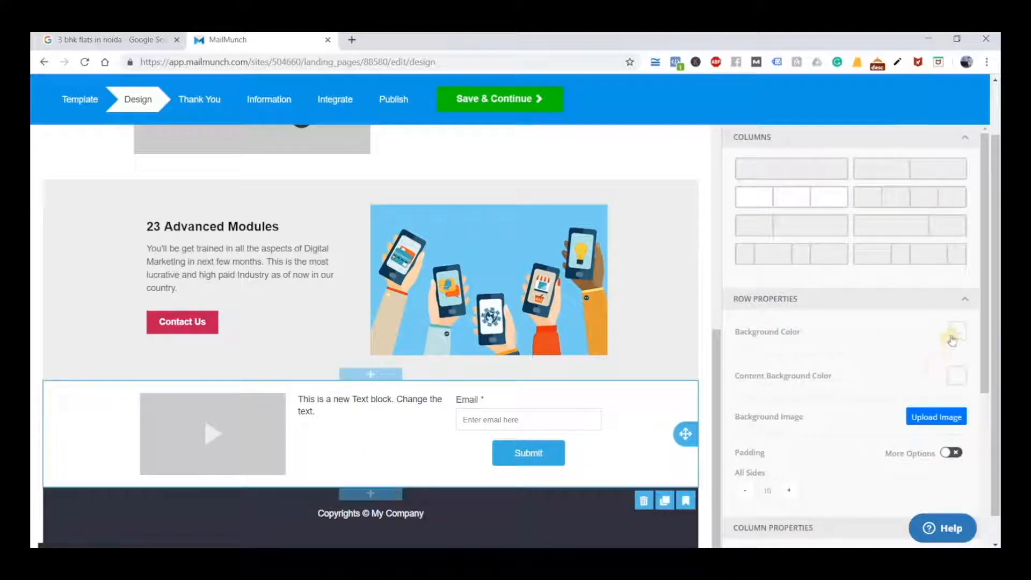
{"action": "left_click", "coordinate": [952, 336]}
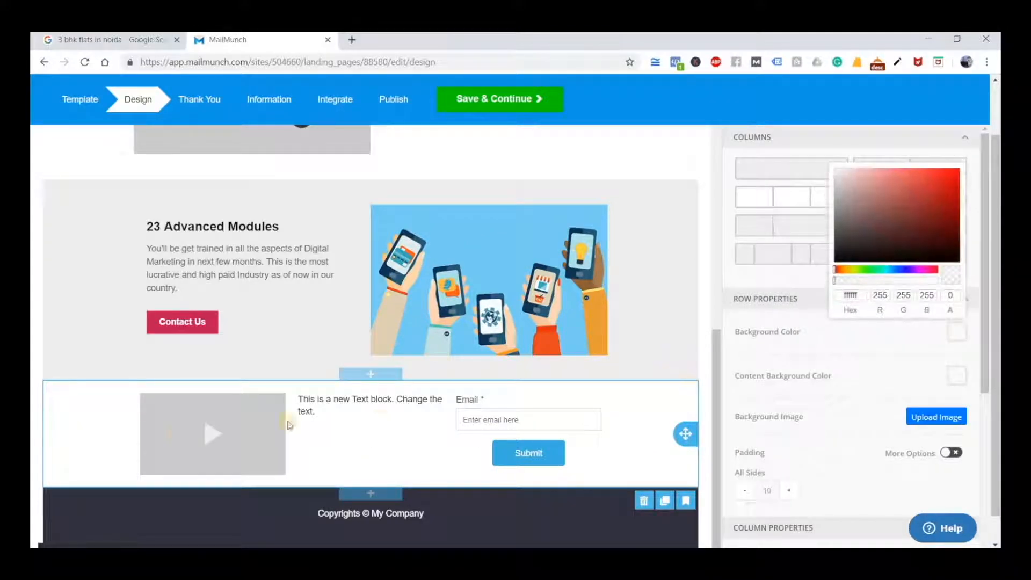
{"action": "left_click", "coordinate": [84, 433]}
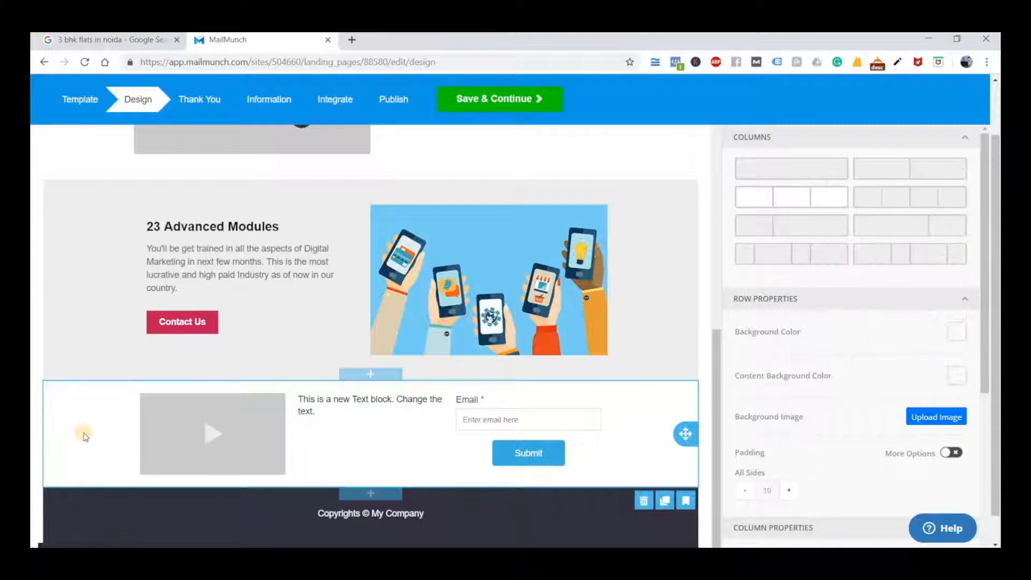
{"action": "left_click", "coordinate": [956, 332]}
{"action": "mouse_move", "coordinate": [911, 201]}
{"action": "left_mouse_down"}
{"action": "mouse_move", "coordinate": [929, 189]}
{"action": "mouse_move", "coordinate": [931, 200]}
{"action": "left_mouse_up"}
{"action": "left_click", "coordinate": [969, 333]}
{"action": "left_click", "coordinate": [962, 342]}
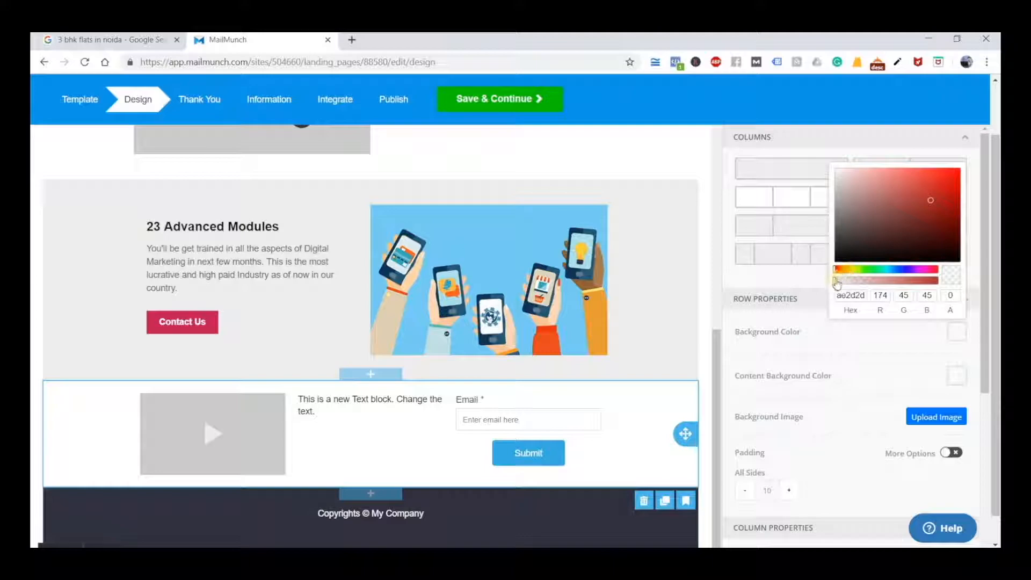
{"action": "left_click_drag", "start_coordinate": [836, 283], "coordinate": [938, 283]}
{"action": "mouse_move", "coordinate": [932, 207]}
{"action": "left_mouse_down"}
{"action": "mouse_move", "coordinate": [935, 184]}
{"action": "mouse_move", "coordinate": [949, 184]}
{"action": "mouse_move", "coordinate": [942, 200]}
{"action": "mouse_move", "coordinate": [907, 184]}
{"action": "mouse_move", "coordinate": [907, 172]}
{"action": "mouse_move", "coordinate": [896, 177]}
{"action": "mouse_move", "coordinate": [933, 175]}
{"action": "left_mouse_up"}
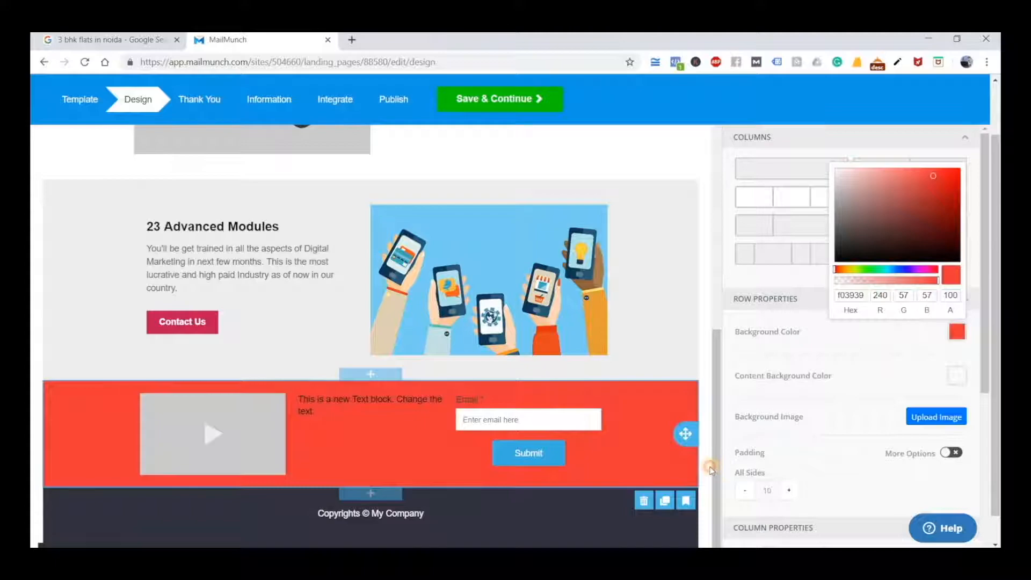
{"action": "left_click", "coordinate": [710, 469]}
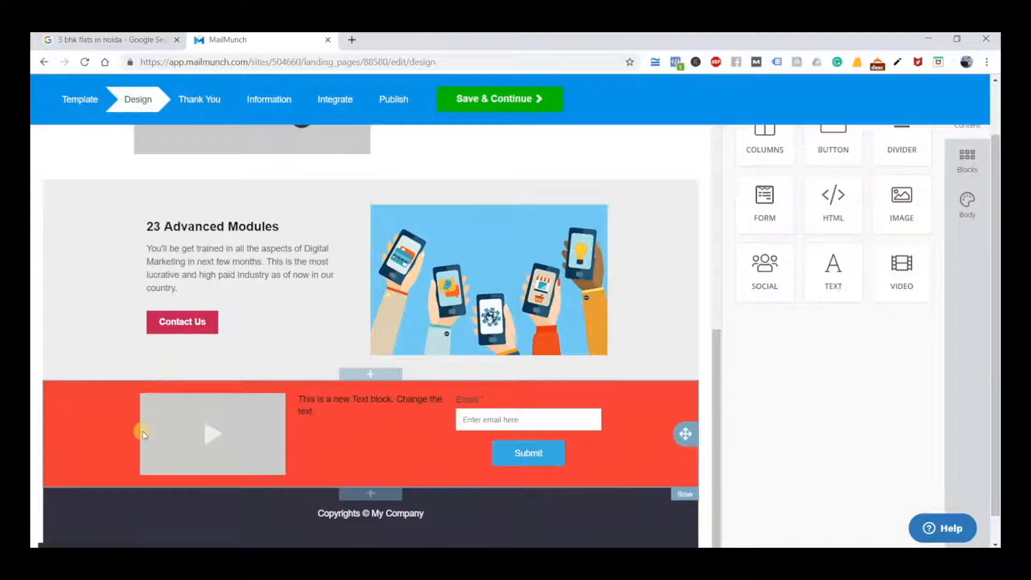
Start editing the video block's URL and open YouTube in a new browser tab
{"action": "left_click", "coordinate": [199, 427]}
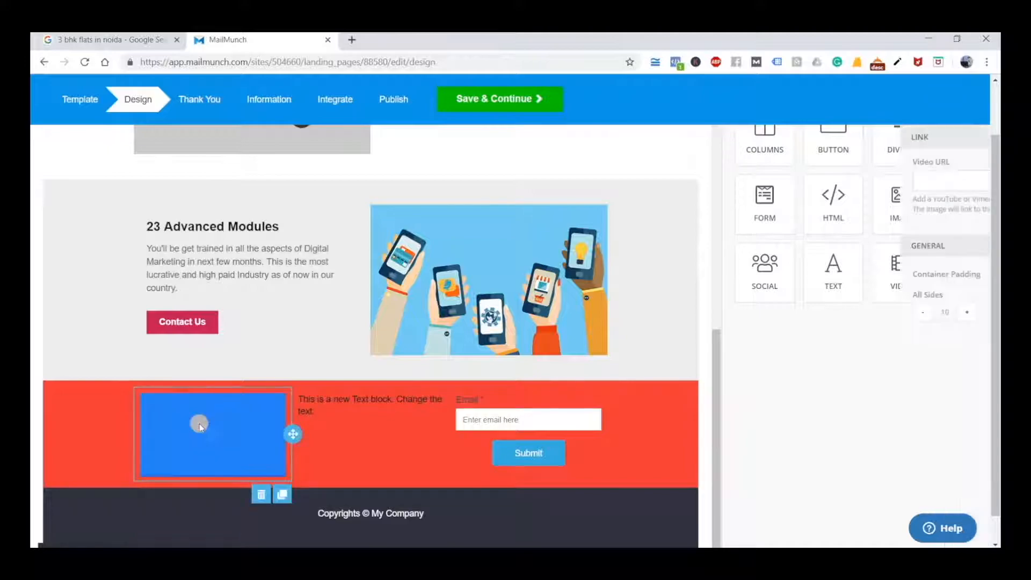
{"action": "left_click", "coordinate": [800, 184]}
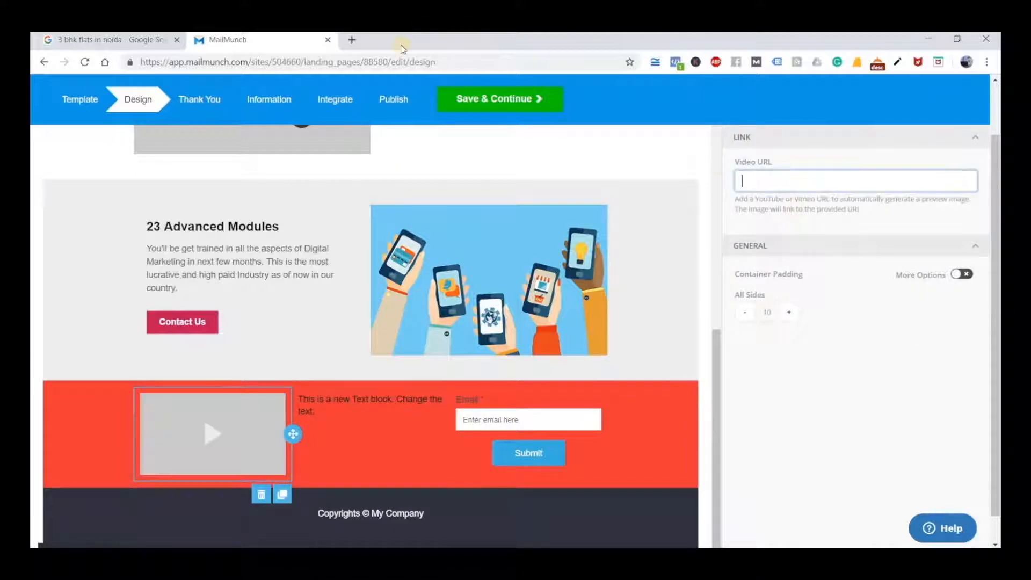
{"action": "left_click", "coordinate": [347, 42]}
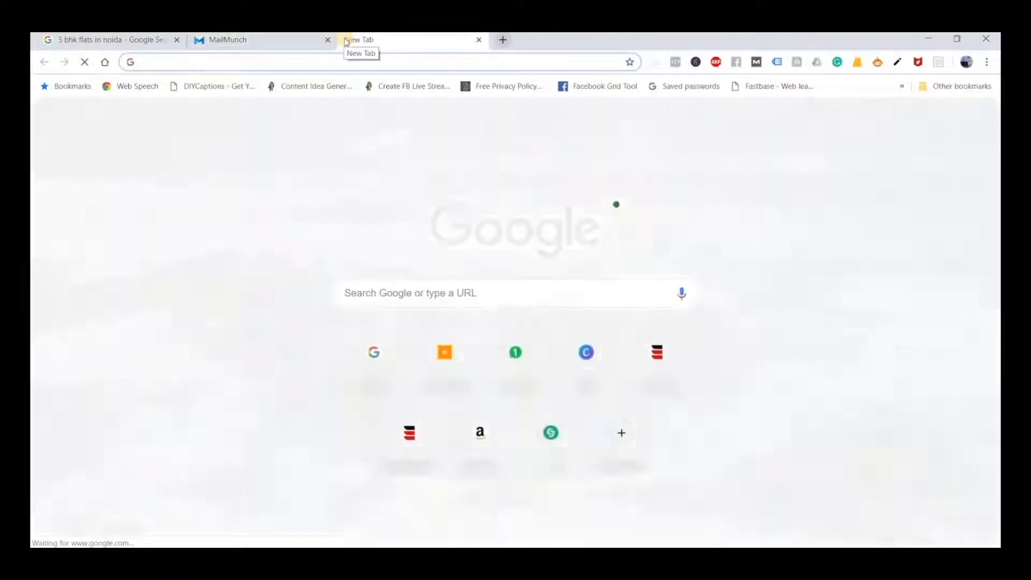
{"action": "type", "text": "you"}
{"action": "key", "text": "Return"}
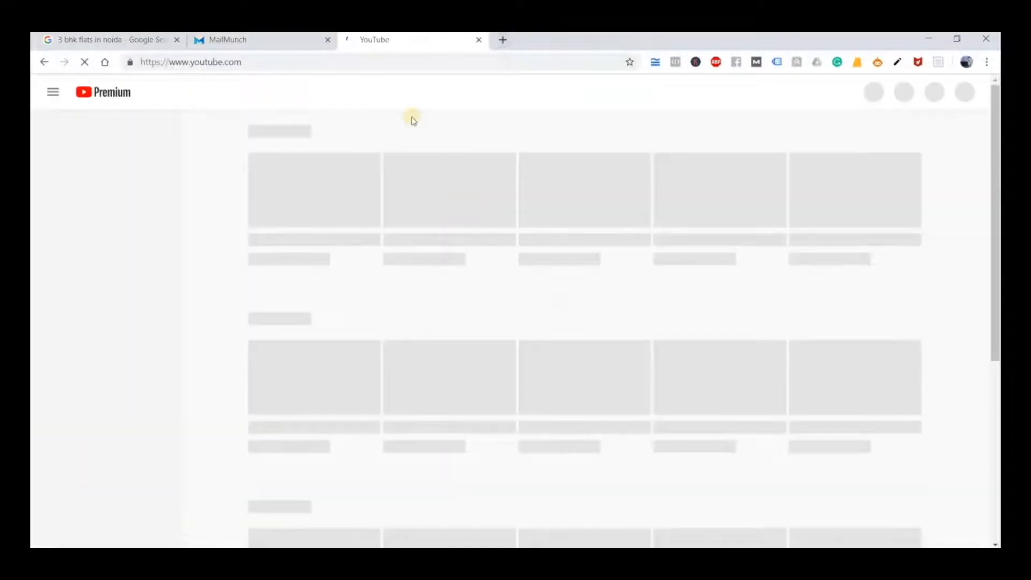
{"action": "left_click", "coordinate": [401, 62]}
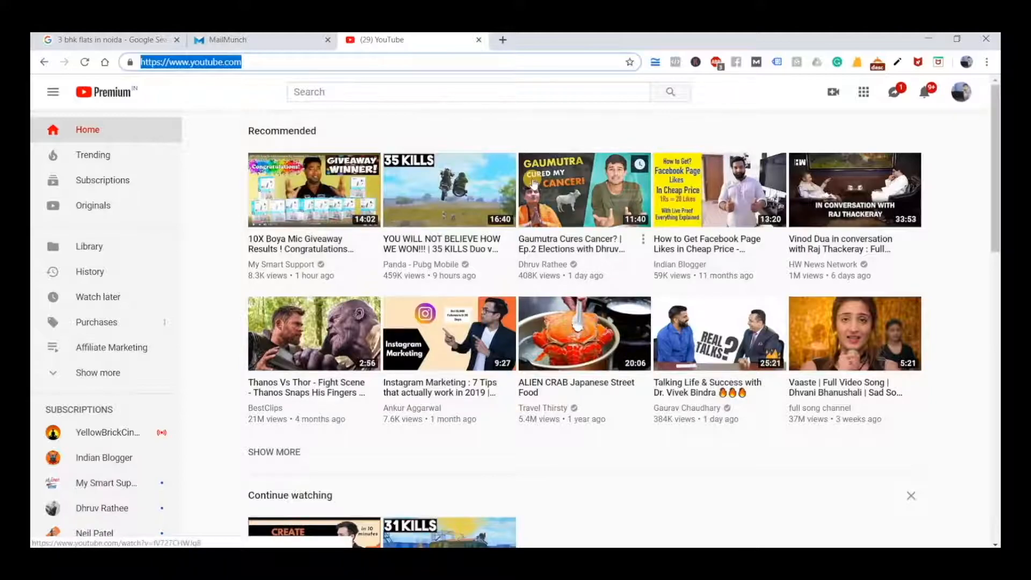
{"action": "type", "text": "roy digital"}
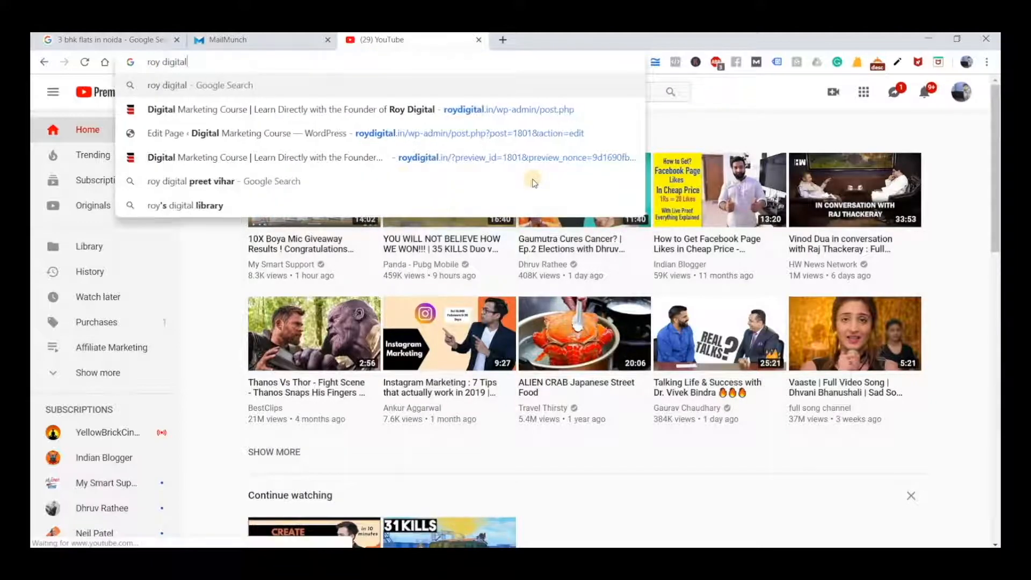
{"action": "key", "text": "Return"}
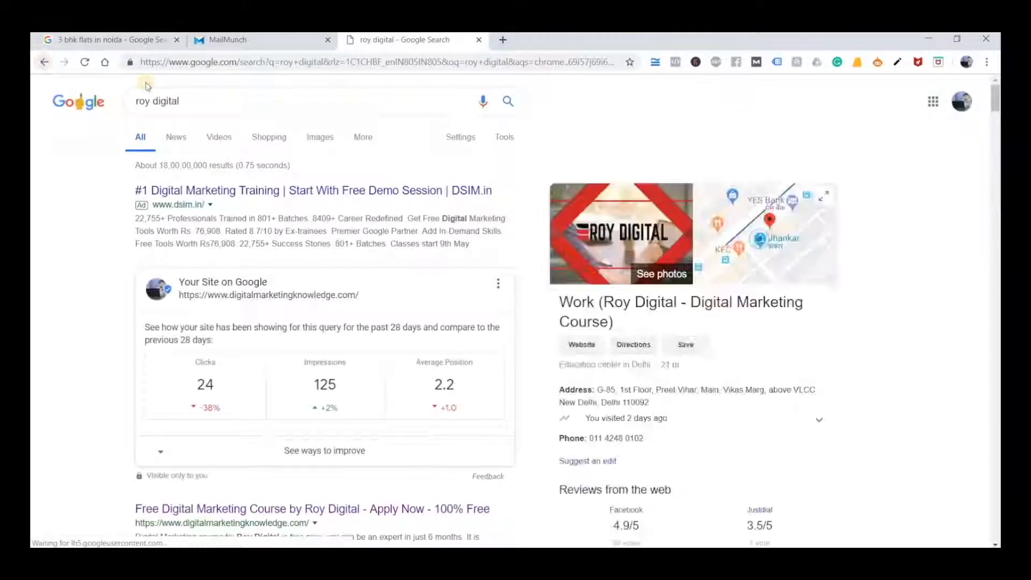
{"action": "key", "text": "alt+Left"}
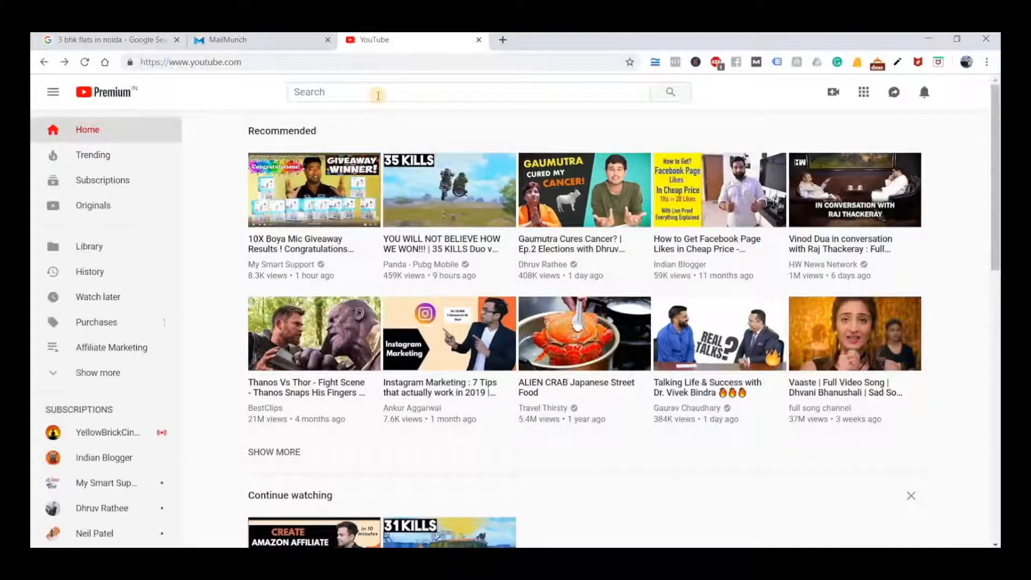
Search YouTube for "roy digital", copy the link of "Do Digital Marketing really can pay you a lot of Money or Not???" and return to MailMunch
{"action": "left_click", "coordinate": [378, 93]}
{"action": "type", "text": "roy digital"}
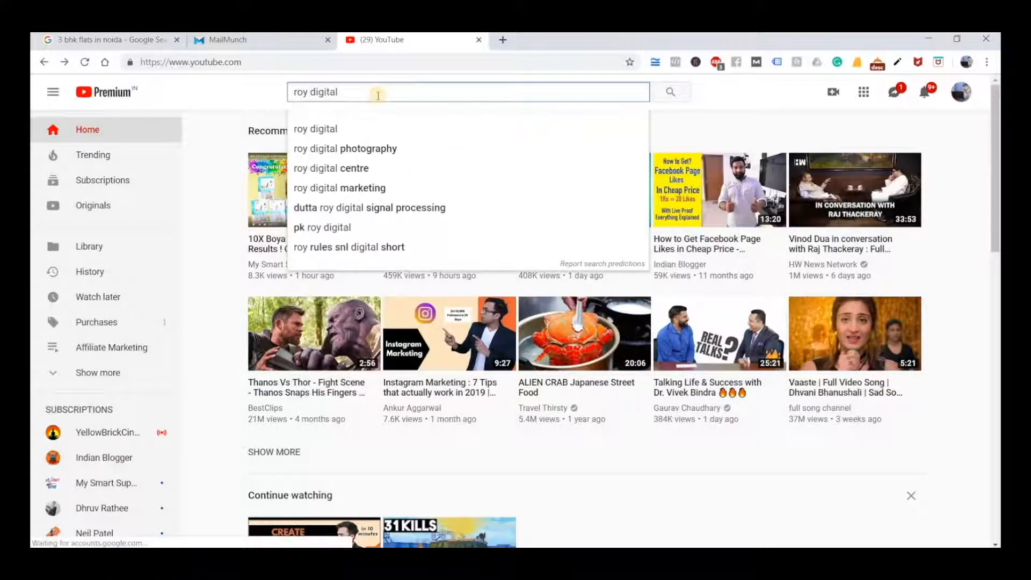
{"action": "key", "text": "Return"}
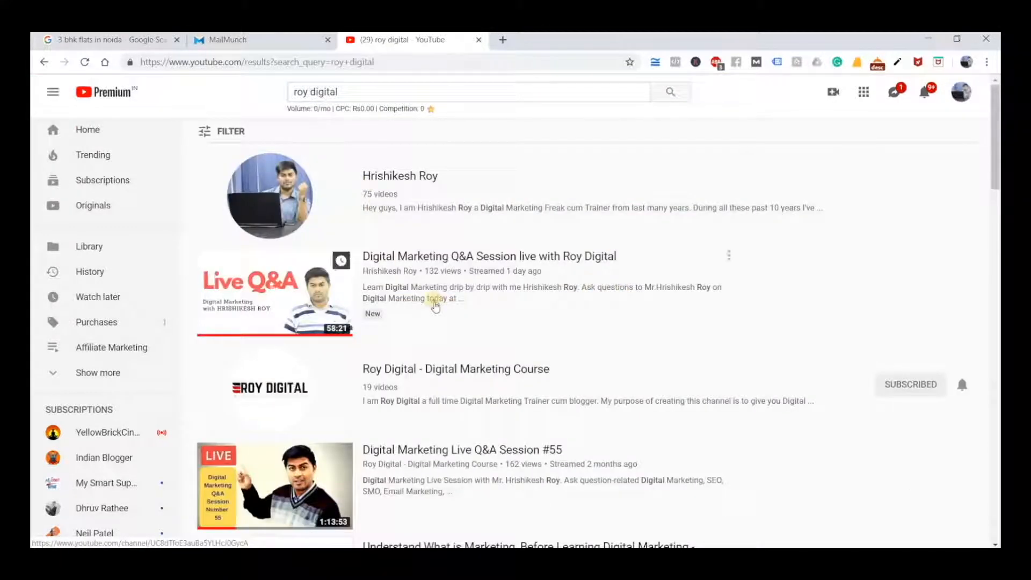
{"action": "scroll", "coordinate": [435, 305], "scroll_direction": "down", "scroll_amount": 5}
{"action": "scroll", "coordinate": [436, 307], "scroll_direction": "down", "scroll_amount": 3}
{"action": "scroll", "coordinate": [445, 276], "scroll_direction": "up", "scroll_amount": 2}
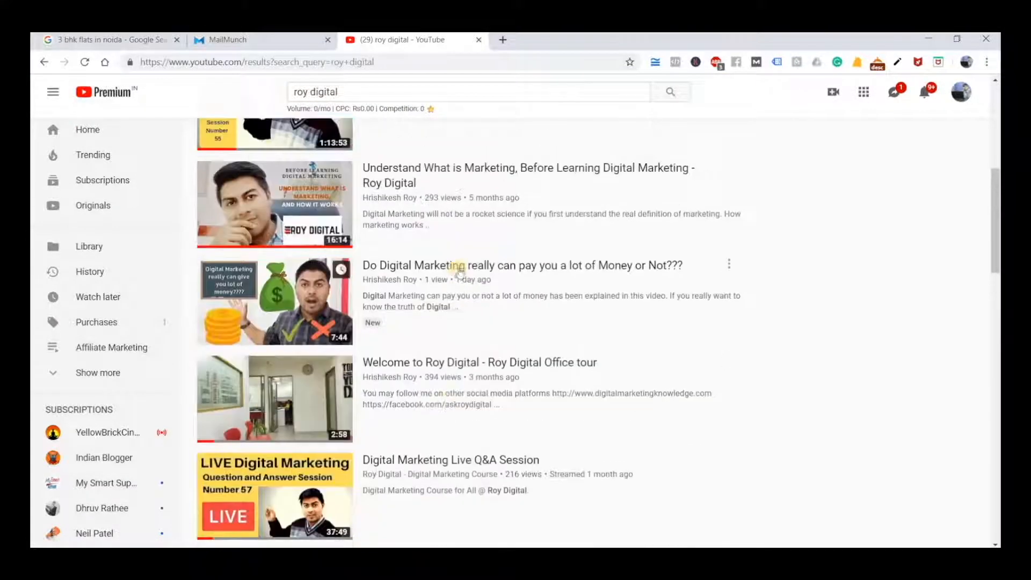
{"action": "right_click", "coordinate": [462, 268]}
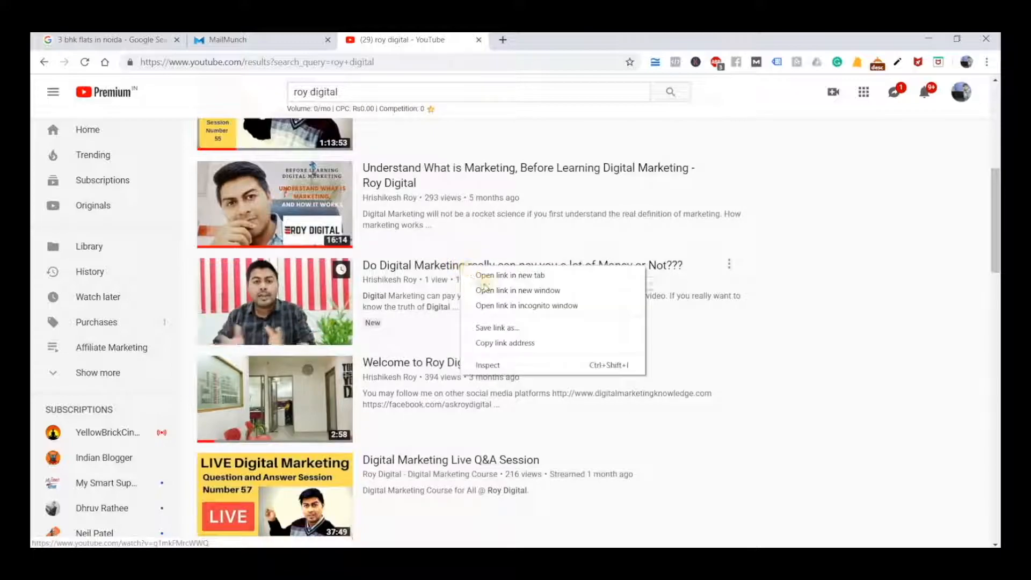
{"action": "left_click", "coordinate": [509, 344]}
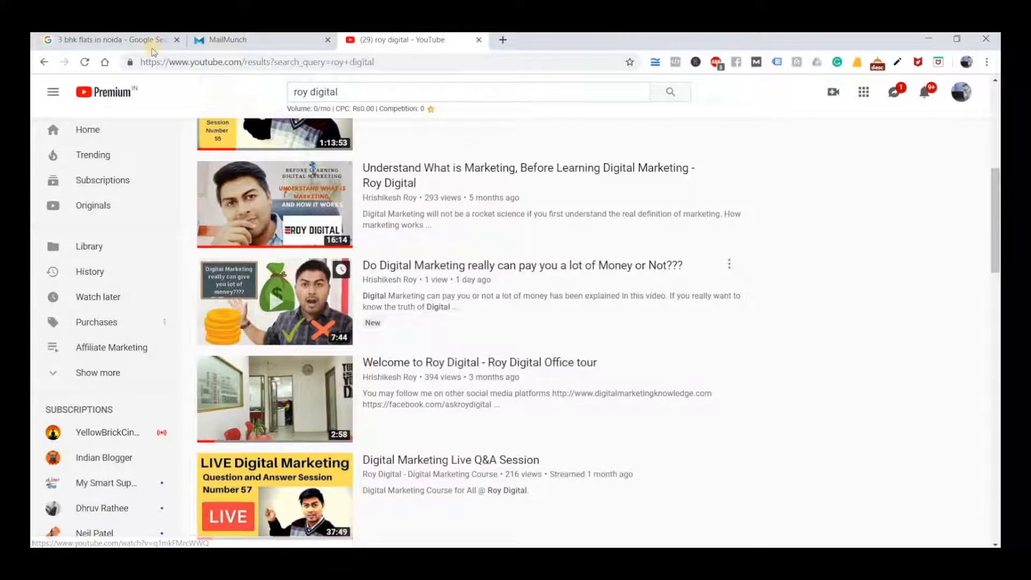
{"action": "key", "text": "ctrl+shift+Tab"}
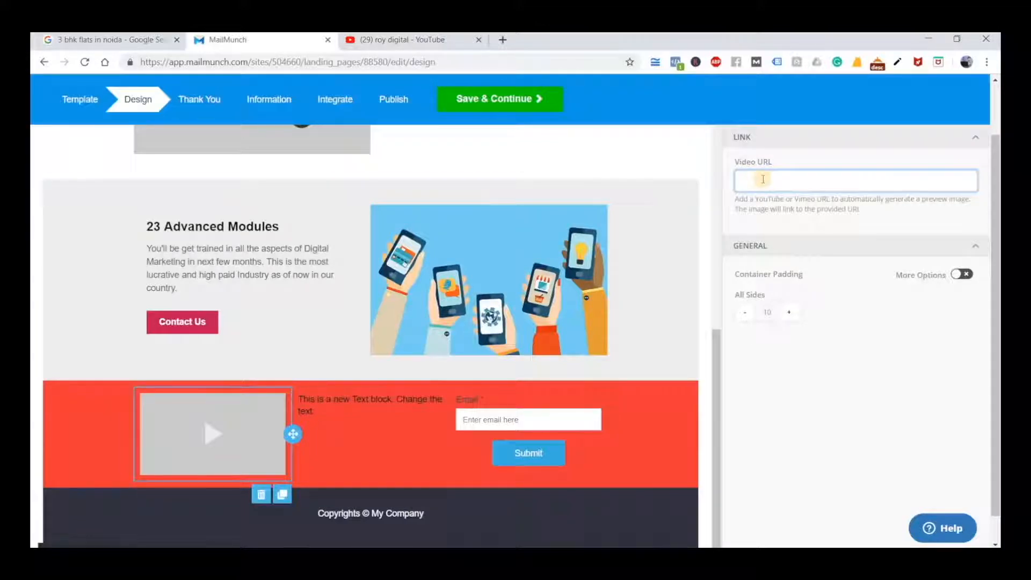
{"action": "key", "text": "ctrl+v"}
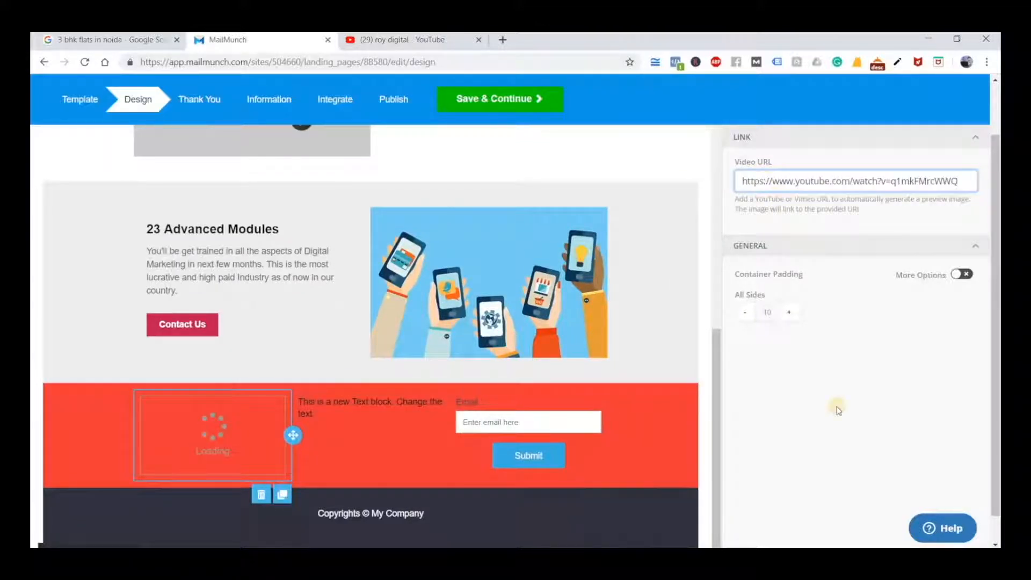
{"action": "scroll", "coordinate": [915, 432], "scroll_direction": "down", "scroll_amount": 1}
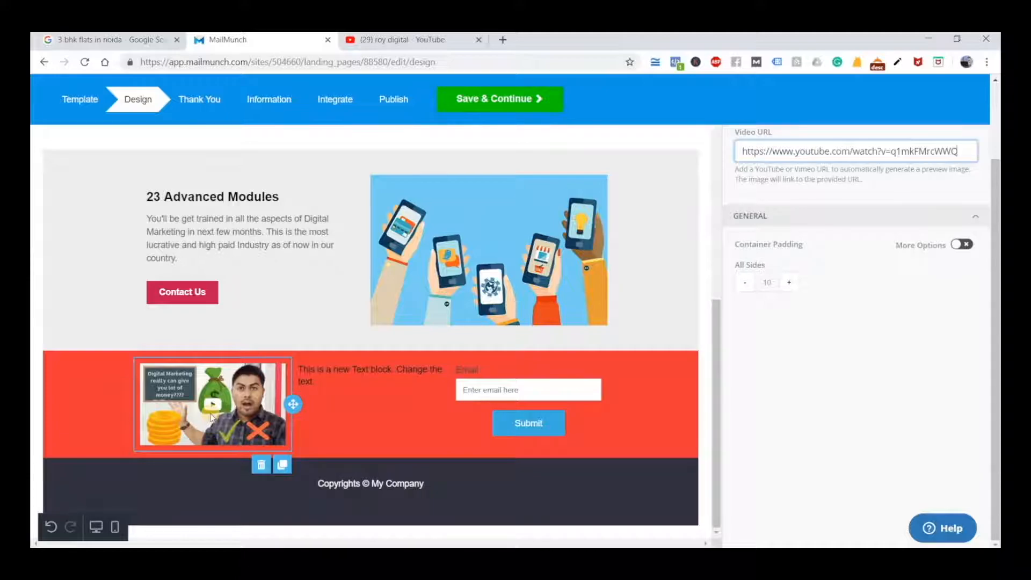
Add the heading line "Watch the video" above the placeholder text in the red row's text block, separated by a blank line
{"action": "left_click", "coordinate": [365, 379]}
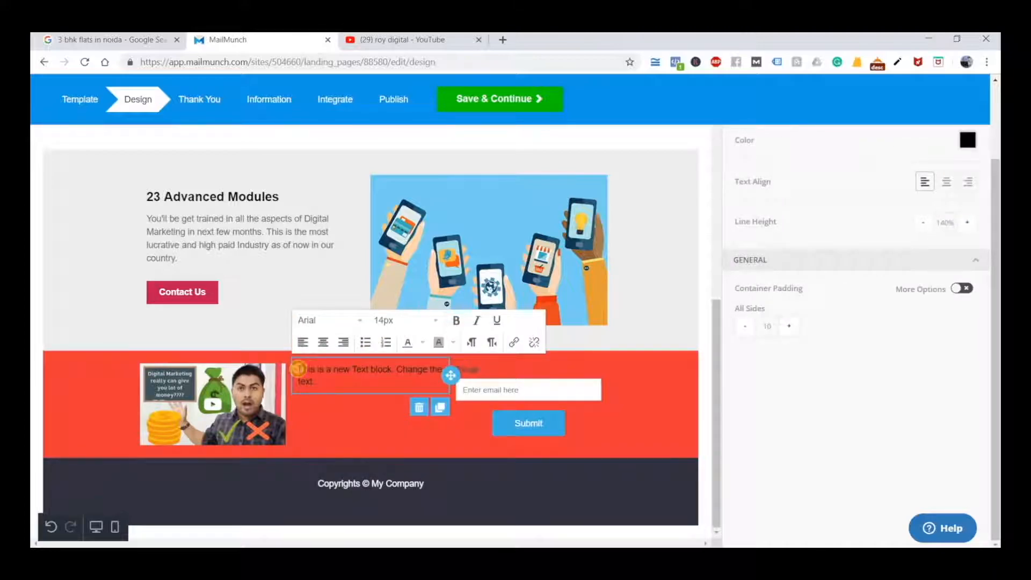
{"action": "left_click", "coordinate": [299, 369]}
{"action": "key", "text": "Return"}
{"action": "key", "text": "Return"}
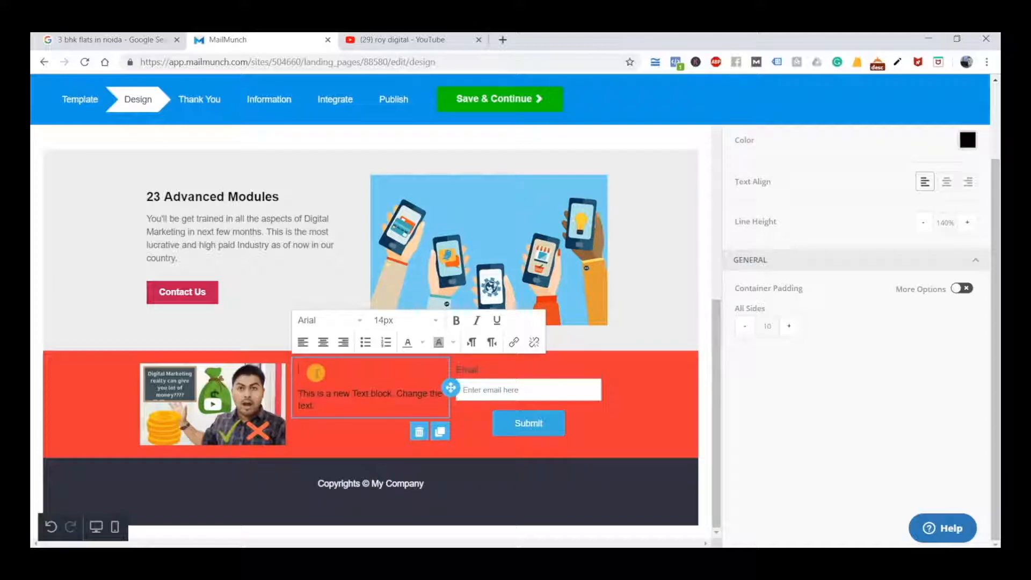
{"action": "scroll", "coordinate": [350, 458], "scroll_direction": "up", "scroll_amount": 2}
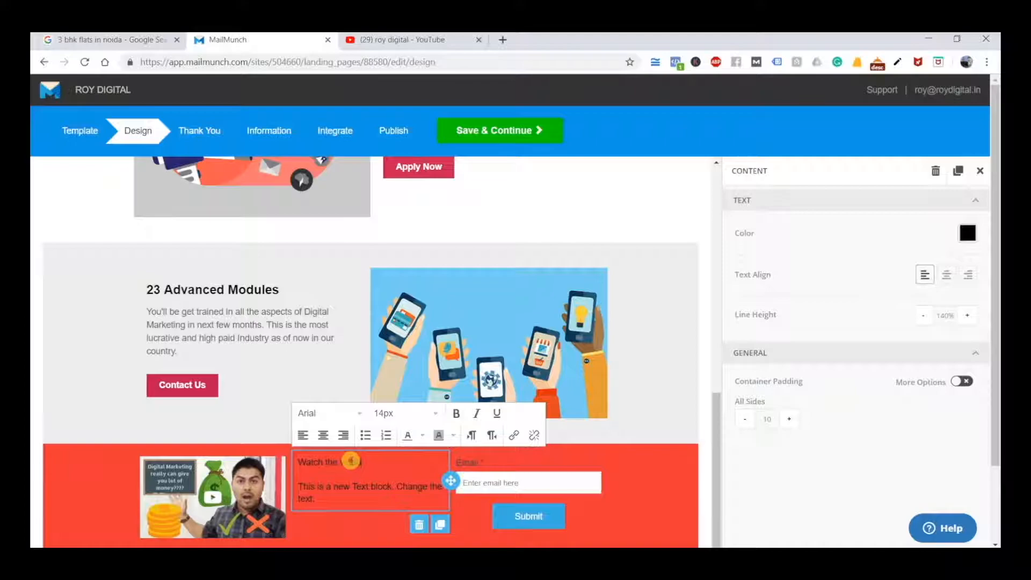
Format the heading "Watch the video" as 20px bold
{"action": "triple_click", "coordinate": [350, 461]}
{"action": "left_click", "coordinate": [392, 415]}
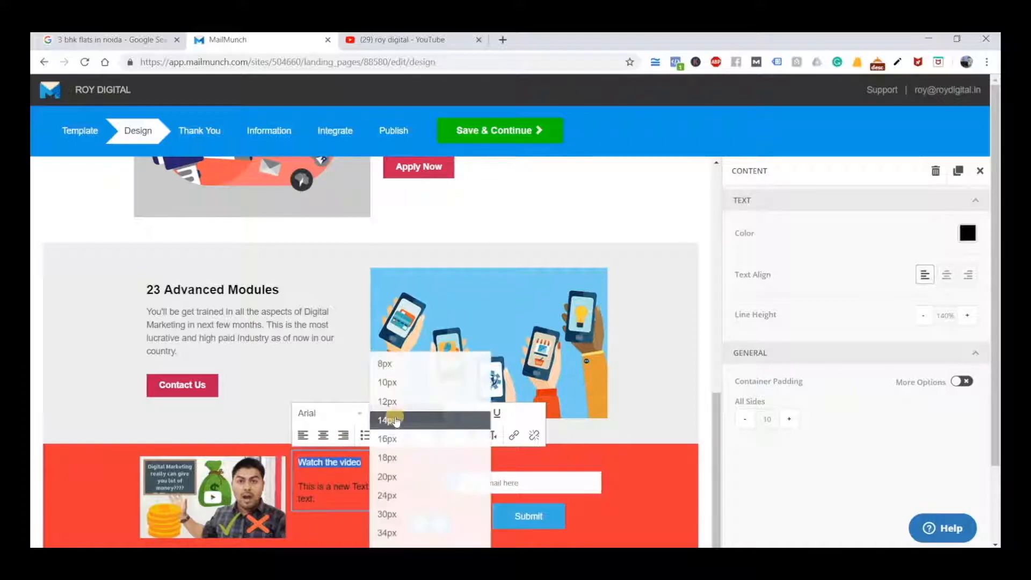
{"action": "left_click", "coordinate": [409, 476]}
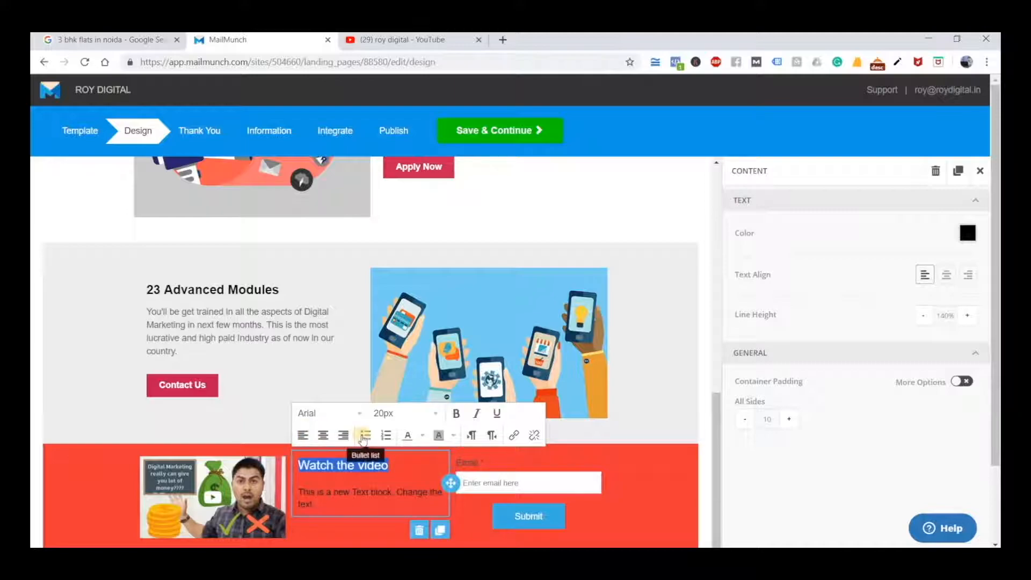
{"action": "key", "text": "ctrl+b"}
{"action": "left_click", "coordinate": [346, 490]}
{"action": "scroll", "coordinate": [323, 456], "scroll_direction": "down", "scroll_amount": 2}
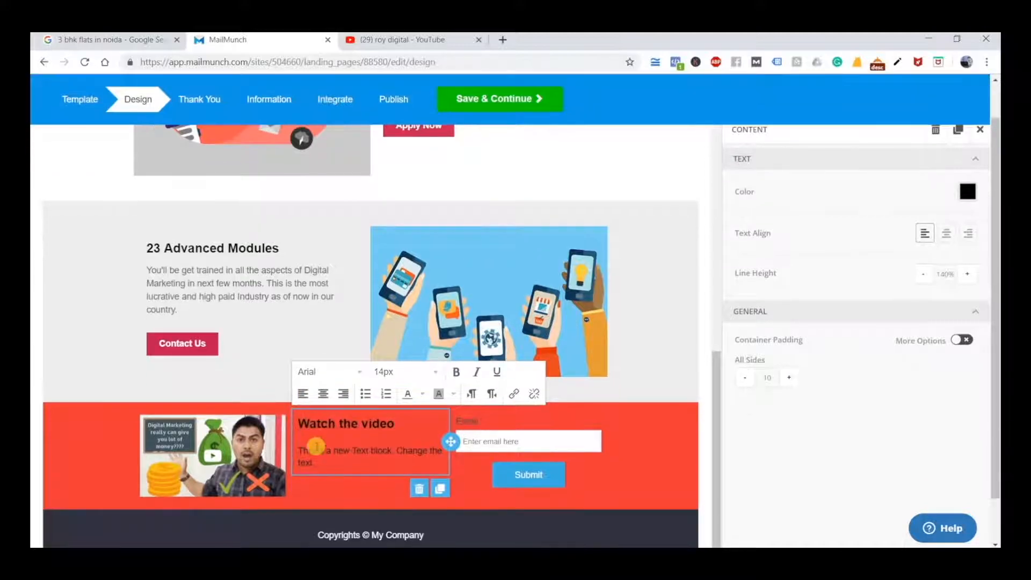
Change the text colour of the heading "Watch the video" to white
{"action": "triple_click", "coordinate": [358, 401]}
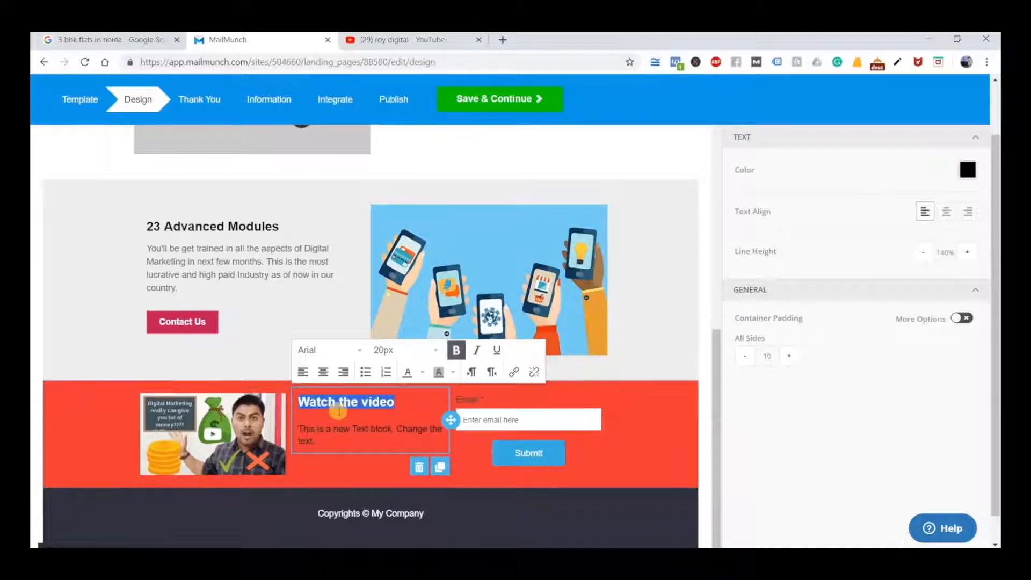
{"action": "left_click", "coordinate": [423, 372]}
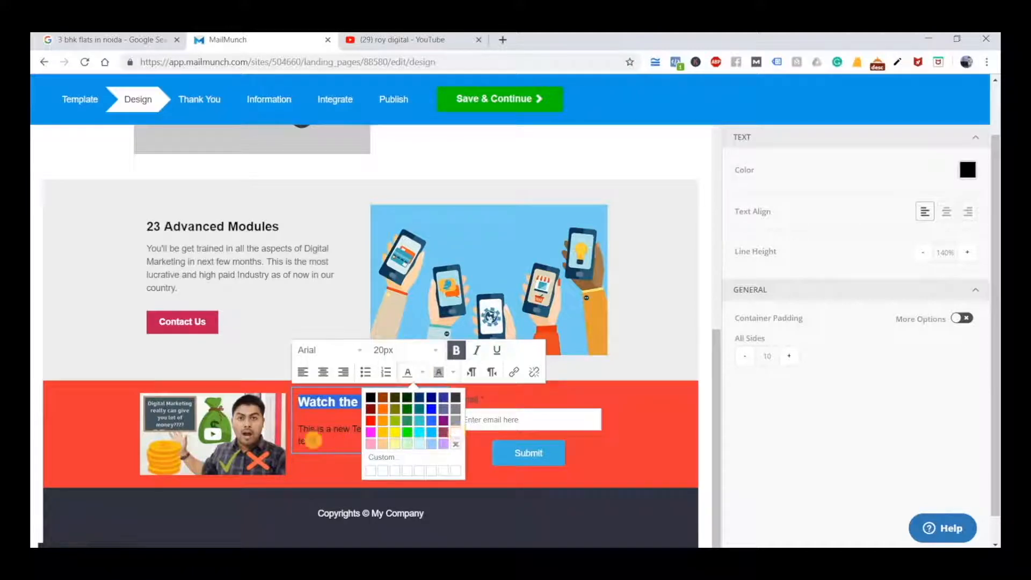
{"action": "left_click", "coordinate": [314, 442]}
{"action": "left_click", "coordinate": [316, 452]}
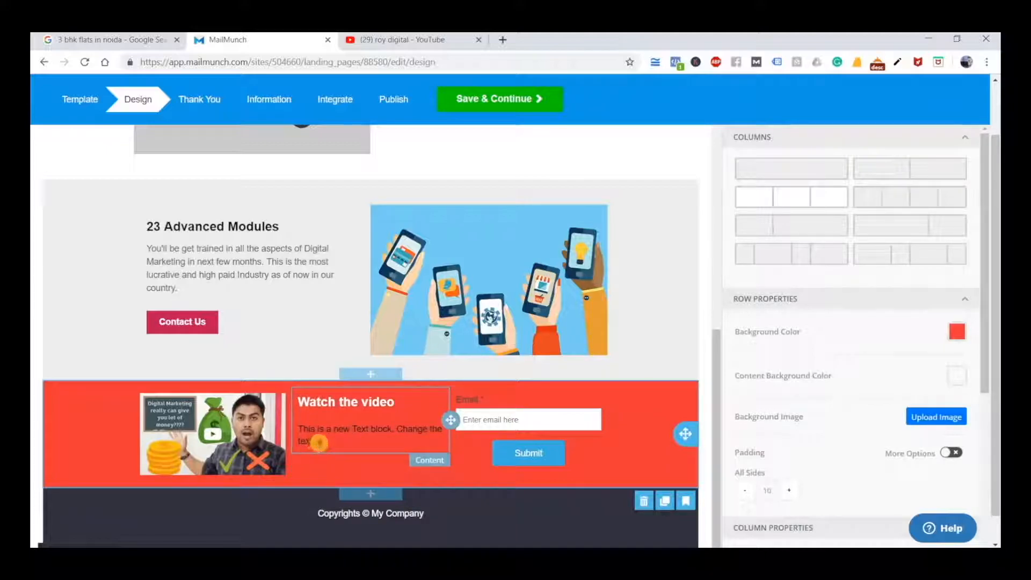
Replace the placeholder text under the heading with "This video help you to understand why you need to learn Digital Marketing."
{"action": "left_click", "coordinate": [319, 443]}
{"action": "triple_click", "coordinate": [297, 425]}
{"action": "type", "text": "This video"}
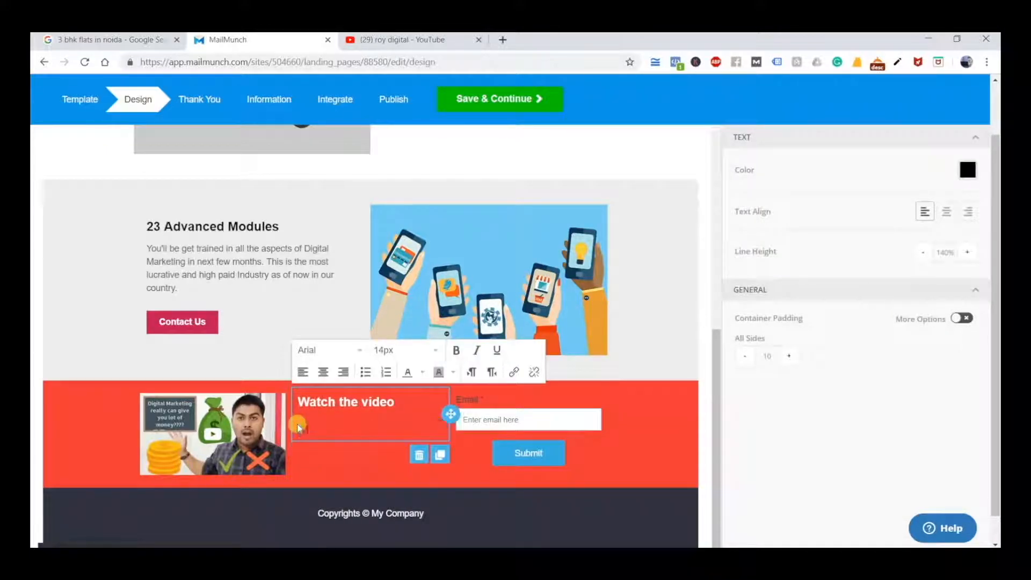
{"action": "type", "text": " help you to unde"}
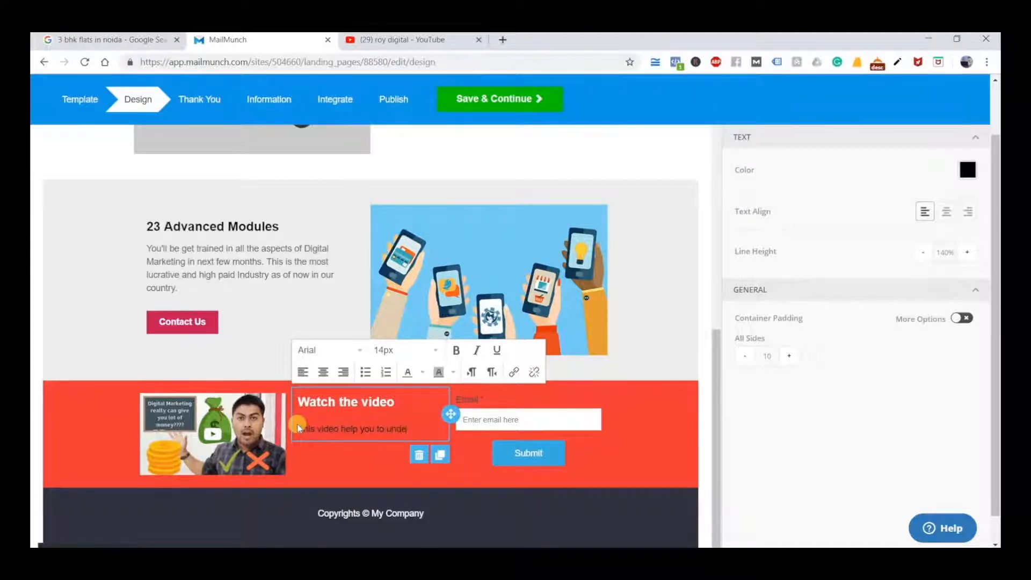
{"action": "type", "text": "rstand why you need to"}
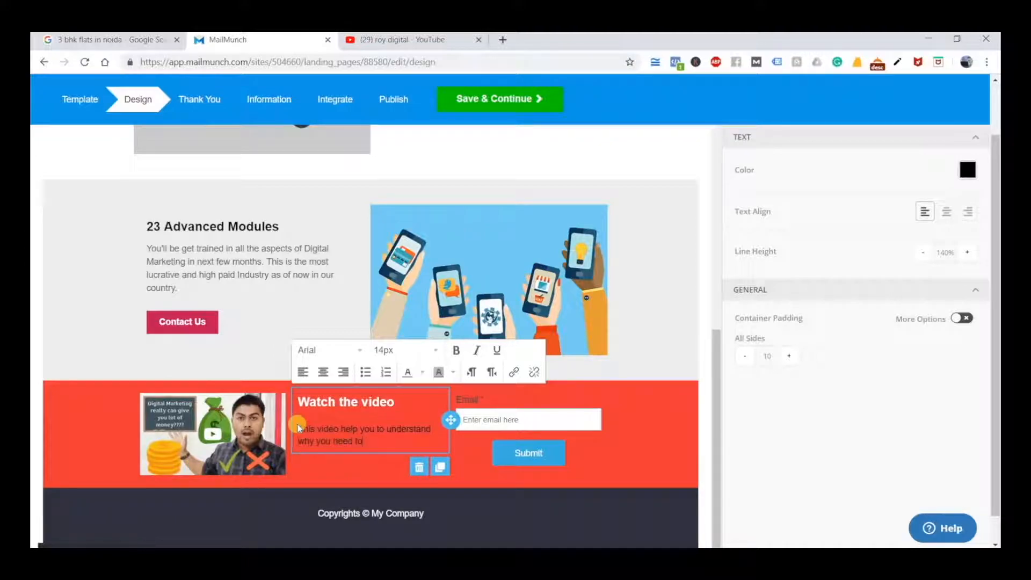
{"action": "type", "text": " learn Digital Marketing."}
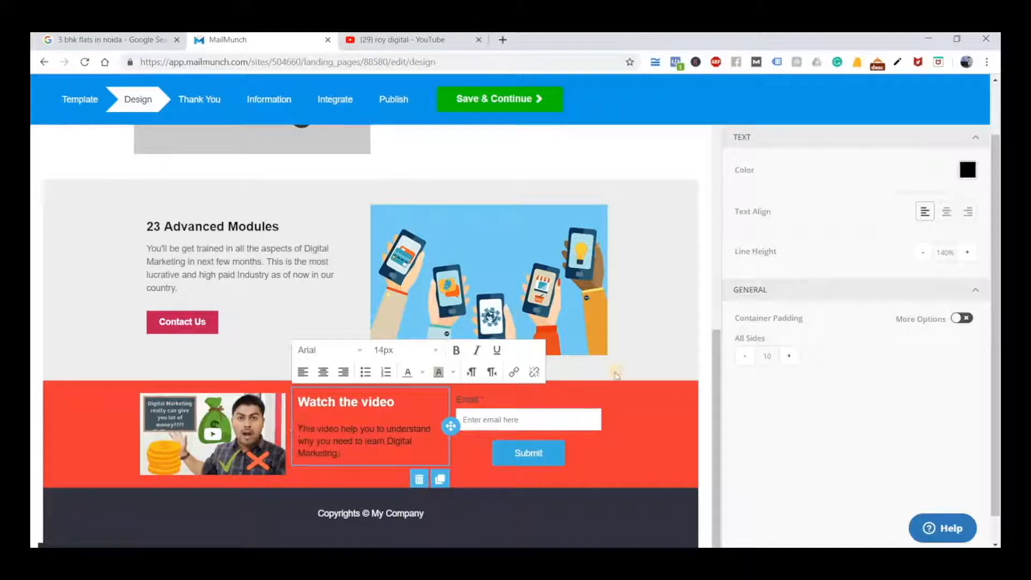
{"action": "left_click", "coordinate": [806, 436]}
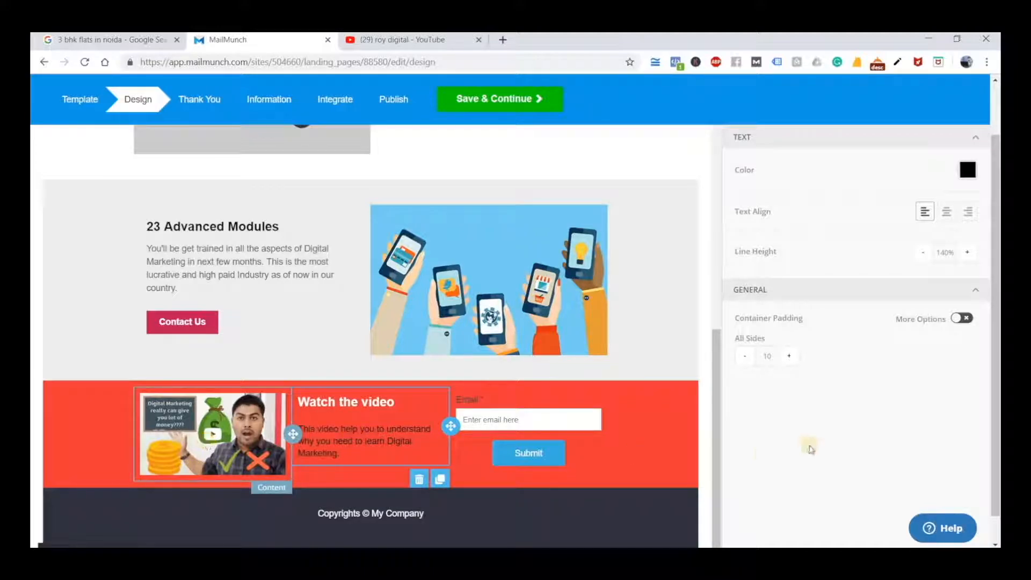
Add a Name field and a Phone Number field to the form in the red row
{"action": "left_click", "coordinate": [534, 417]}
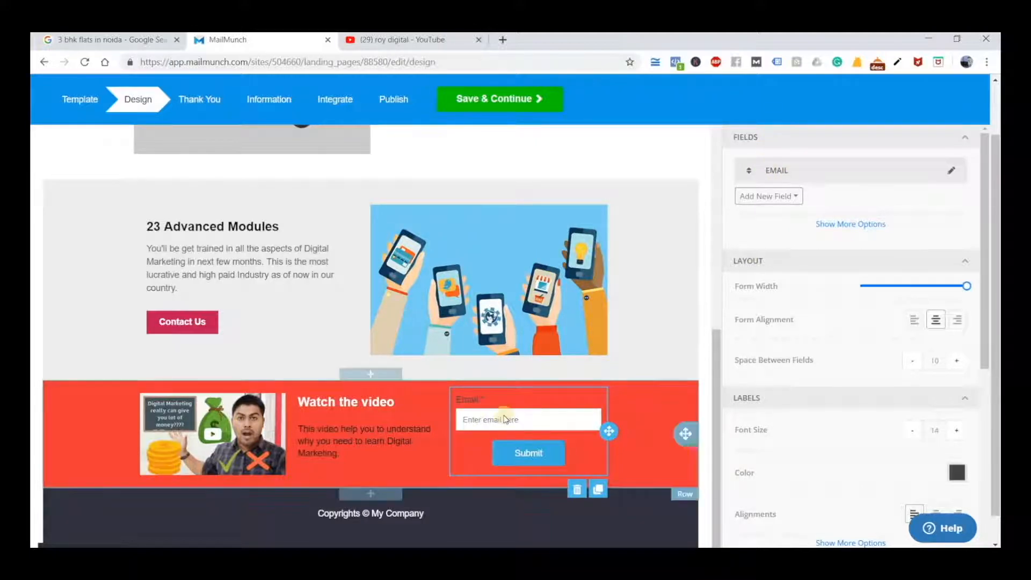
{"action": "left_click", "coordinate": [780, 199]}
{"action": "left_click", "coordinate": [787, 272]}
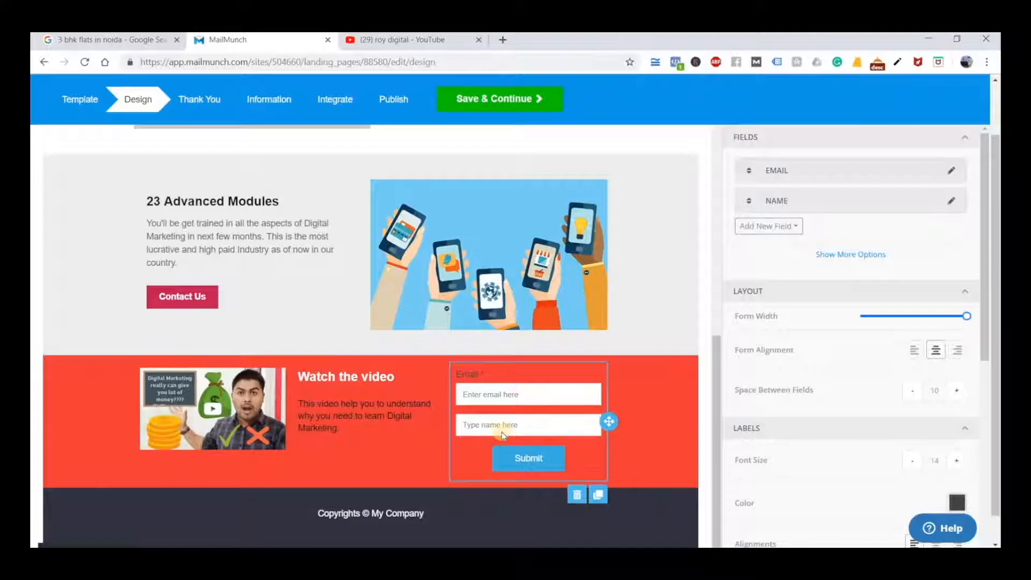
{"action": "left_click", "coordinate": [780, 226]}
{"action": "left_click", "coordinate": [775, 302]}
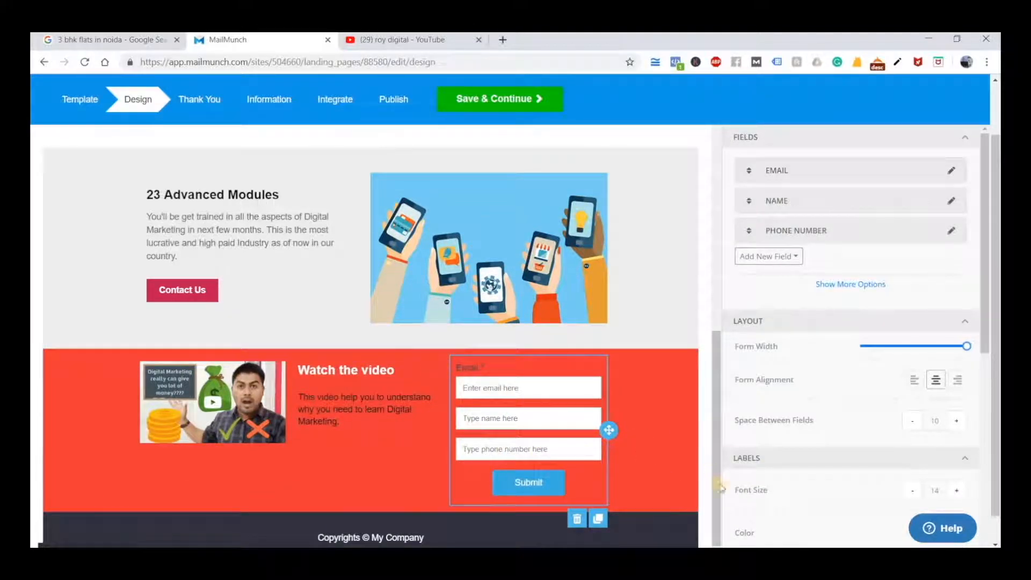
{"action": "left_click", "coordinate": [676, 448]}
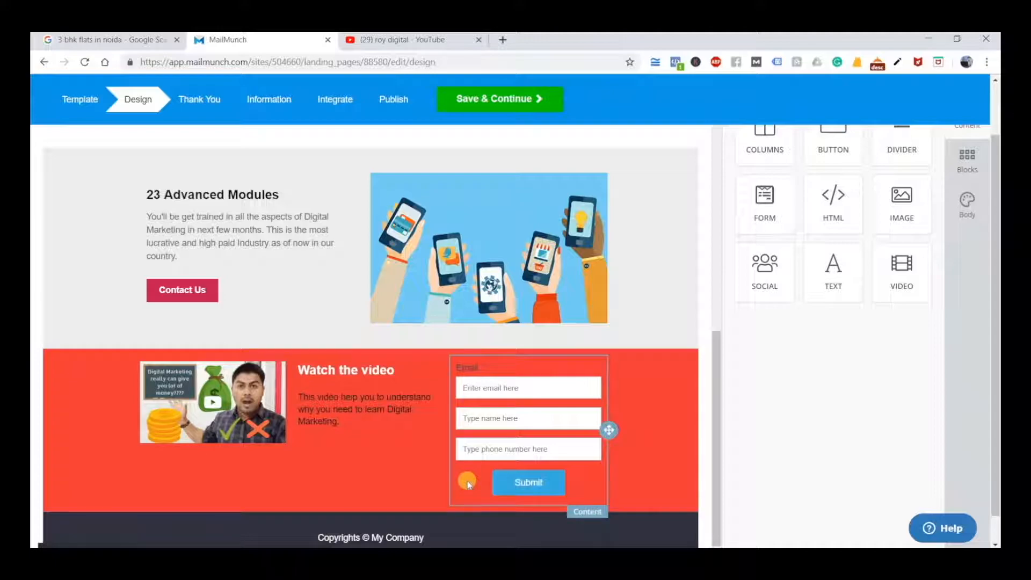
Insert a new empty row between the red video row and the copyright footer
{"action": "scroll", "coordinate": [576, 460], "scroll_direction": "up", "scroll_amount": 1}
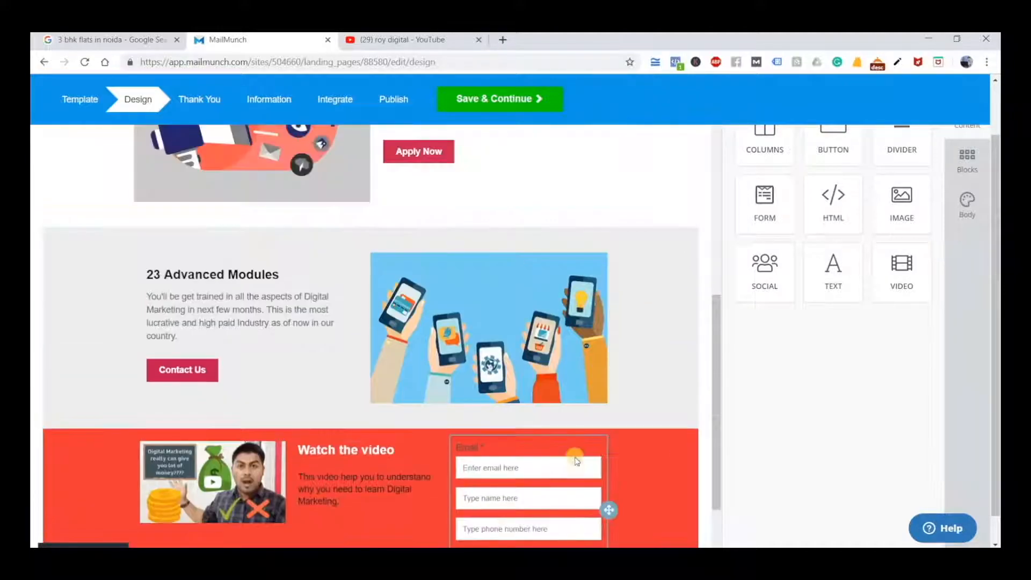
{"action": "scroll", "coordinate": [576, 460], "scroll_direction": "up", "scroll_amount": 5}
{"action": "scroll", "coordinate": [576, 461], "scroll_direction": "down", "scroll_amount": 3}
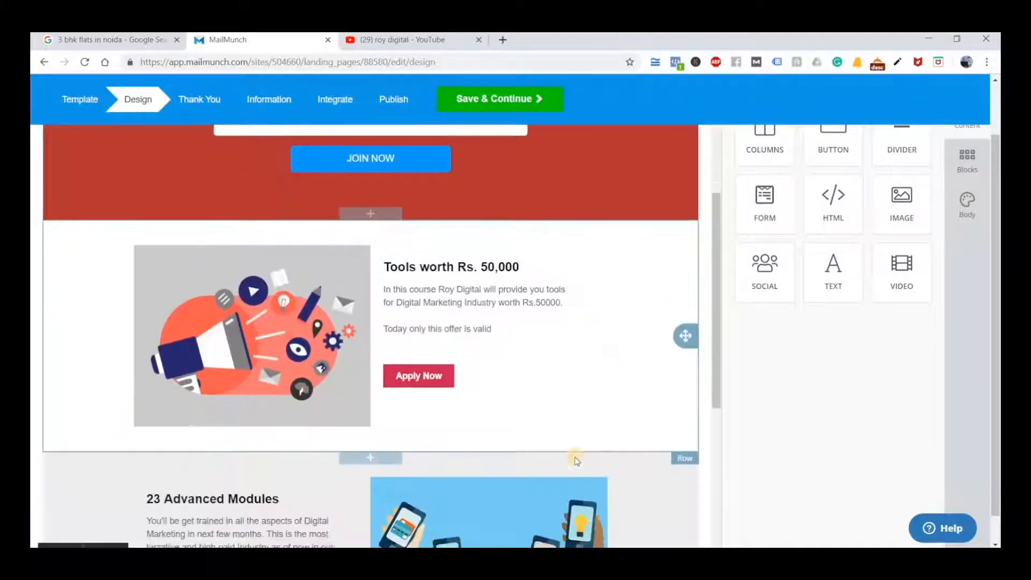
{"action": "scroll", "coordinate": [576, 460], "scroll_direction": "down", "scroll_amount": 5}
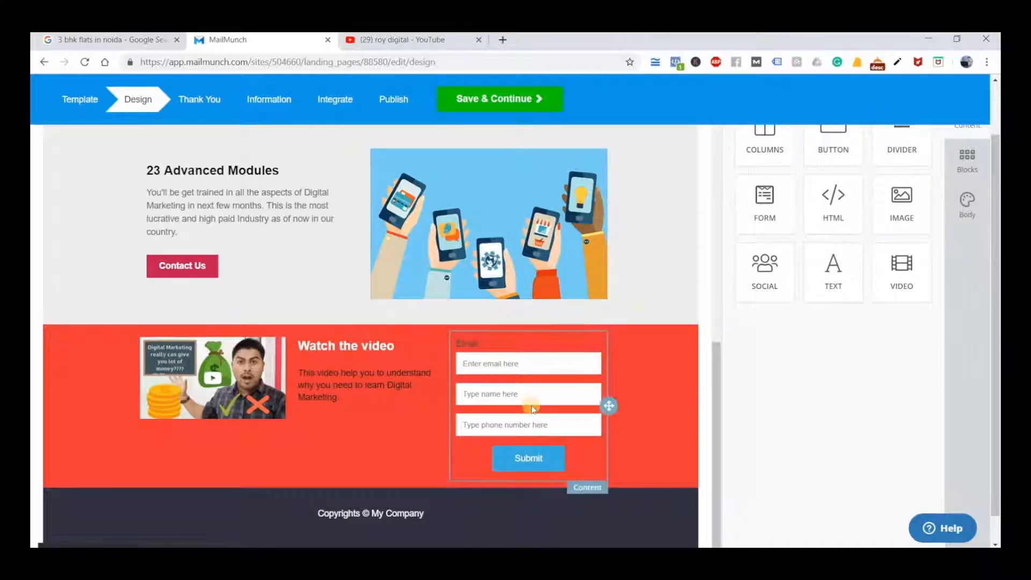
{"action": "scroll", "coordinate": [719, 335], "scroll_direction": "up", "scroll_amount": 6}
{"action": "scroll", "coordinate": [606, 347], "scroll_direction": "down", "scroll_amount": 8}
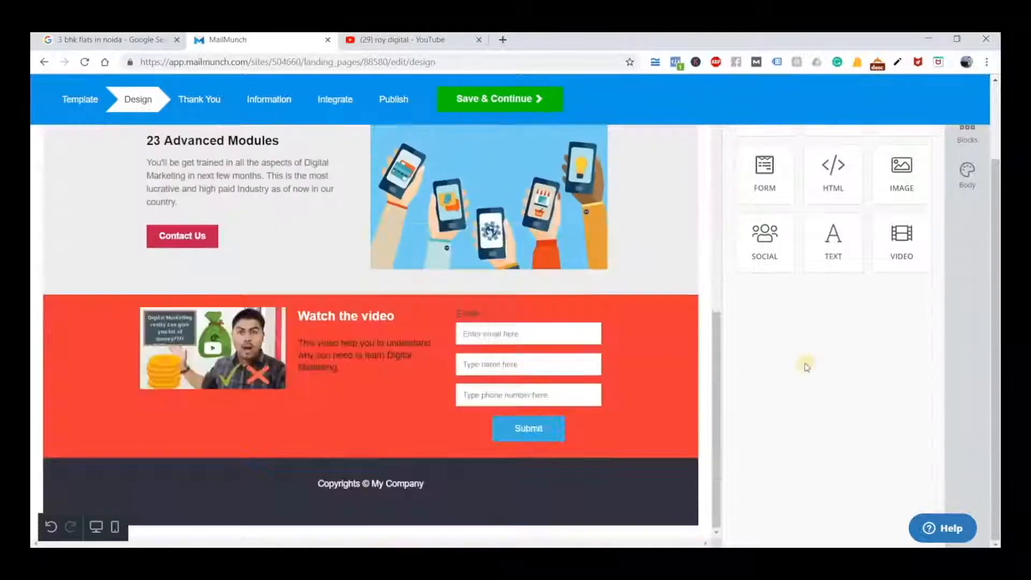
{"action": "scroll", "coordinate": [849, 349], "scroll_direction": "up", "scroll_amount": 3}
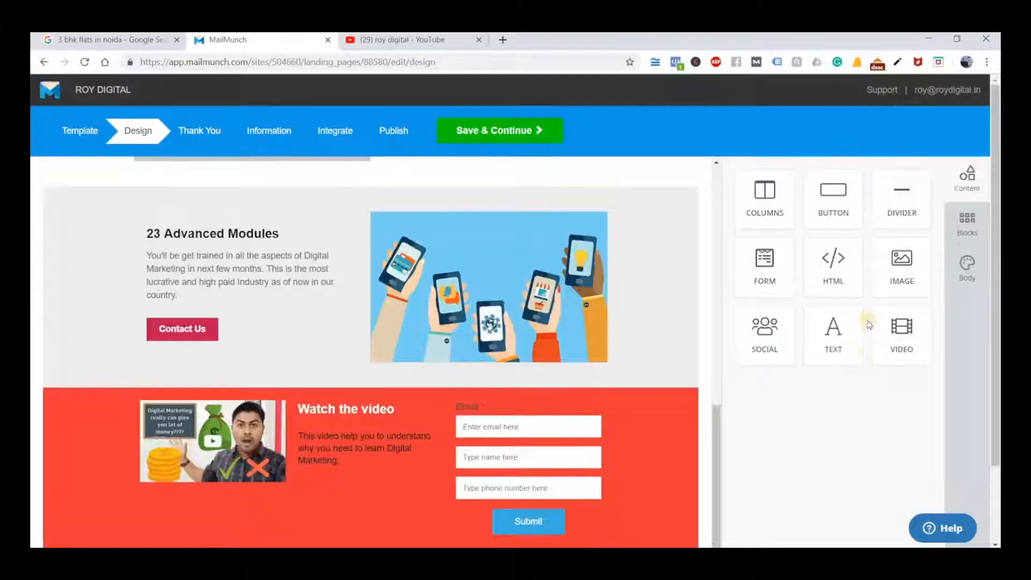
{"action": "left_click", "coordinate": [975, 214]}
{"action": "scroll", "coordinate": [385, 455], "scroll_direction": "down", "scroll_amount": 3}
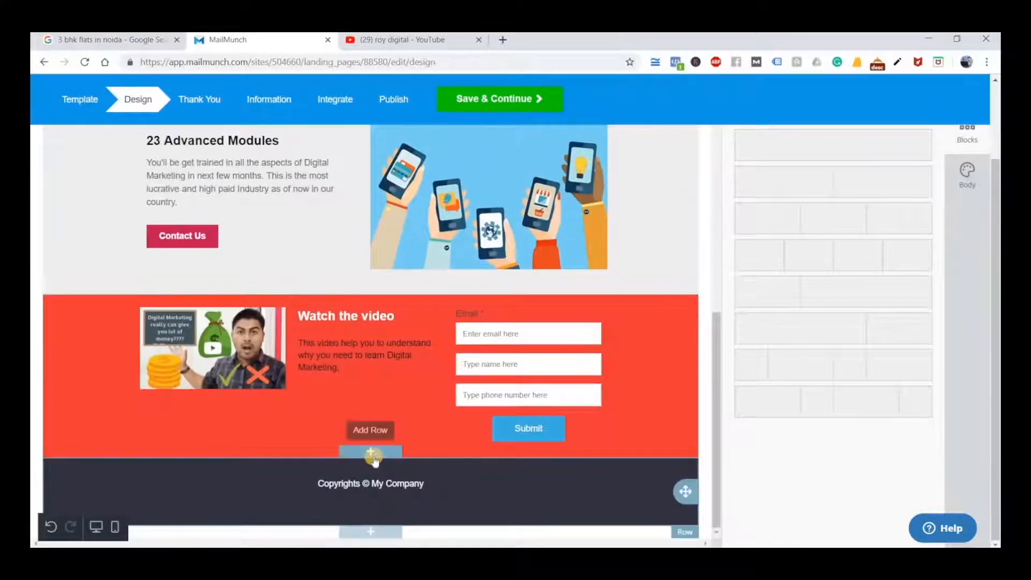
{"action": "left_click", "coordinate": [382, 455]}
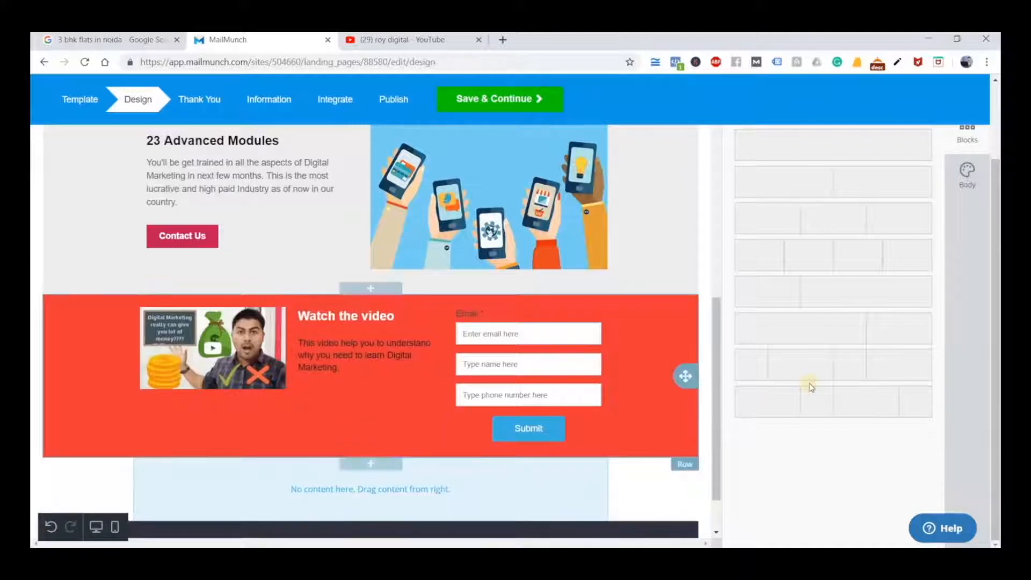
Set the new empty row above the footer to a layout of two equal columns
{"action": "scroll", "coordinate": [881, 273], "scroll_direction": "up", "scroll_amount": 3}
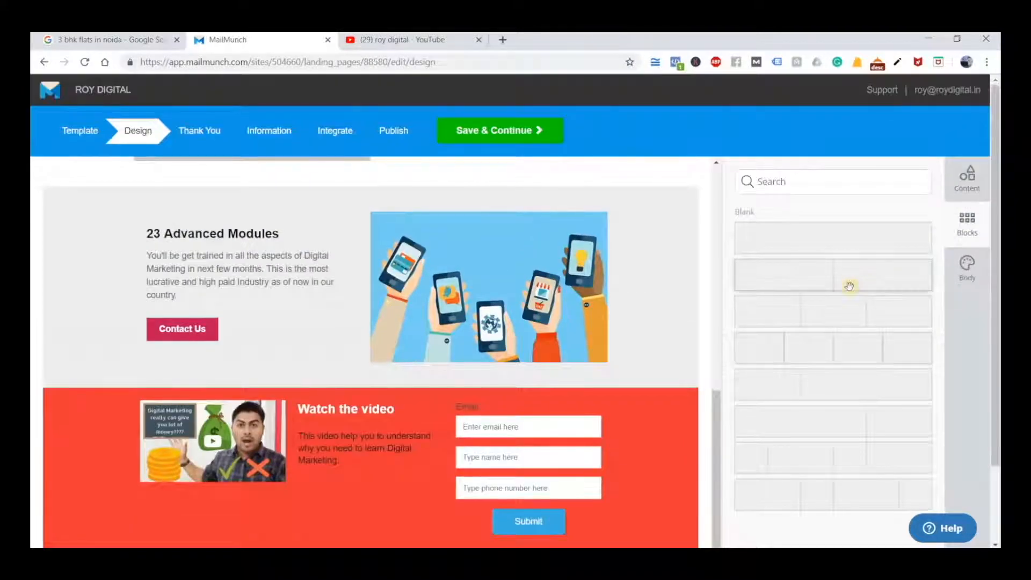
{"action": "scroll", "coordinate": [849, 286], "scroll_direction": "down", "scroll_amount": 3}
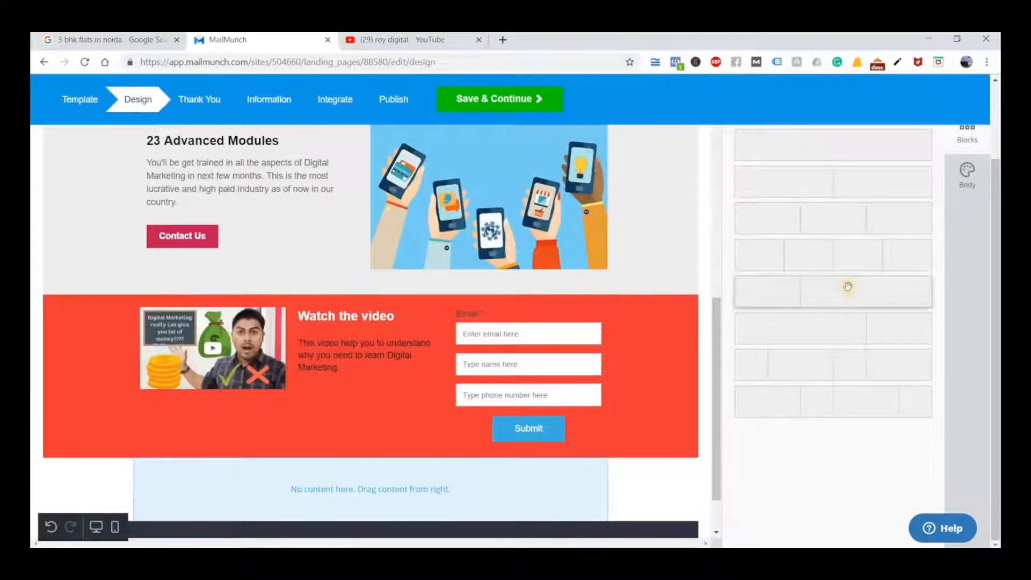
{"action": "scroll", "coordinate": [848, 274], "scroll_direction": "up", "scroll_amount": 3}
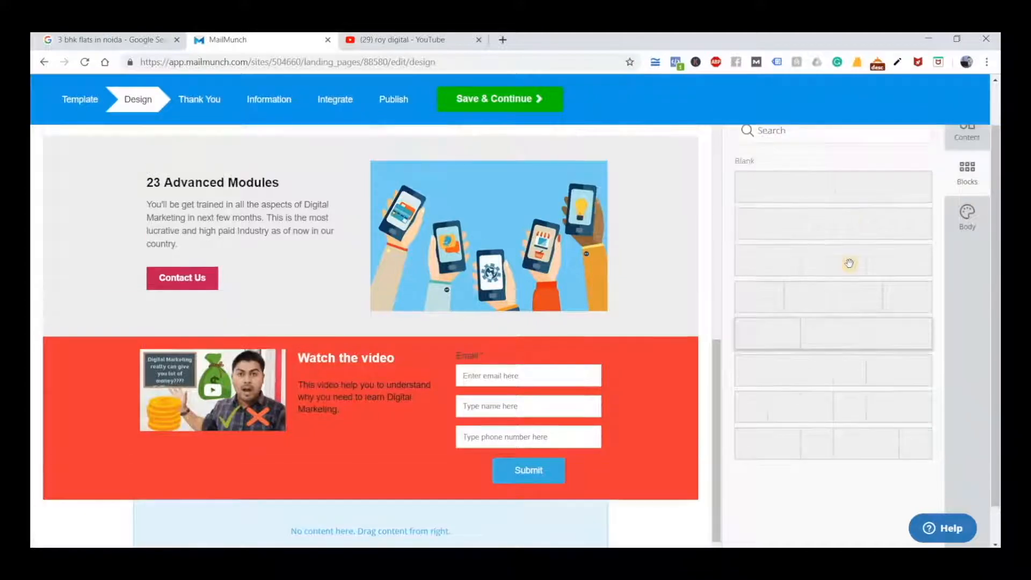
{"action": "scroll", "coordinate": [841, 242], "scroll_direction": "down", "scroll_amount": 3}
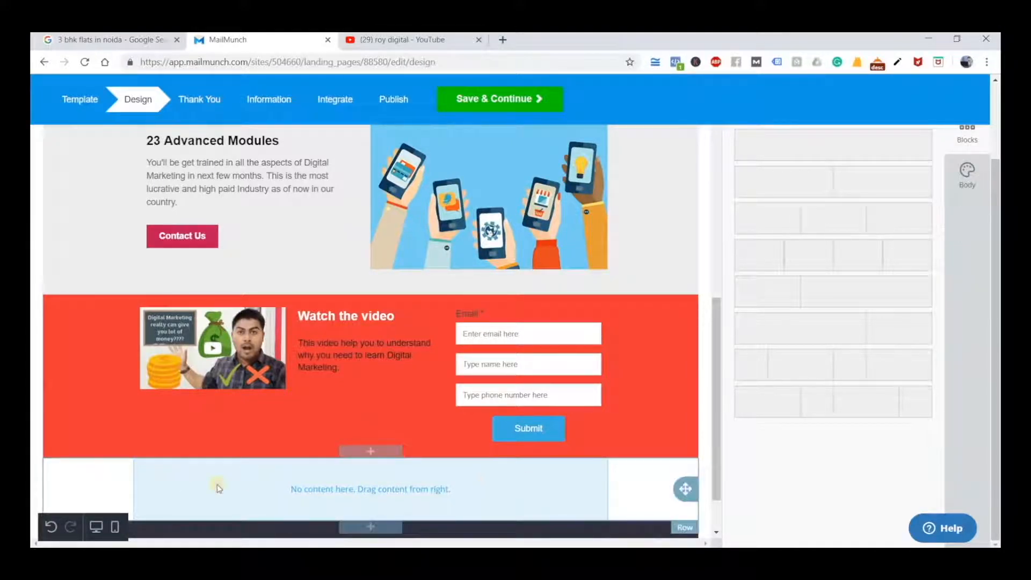
{"action": "scroll", "coordinate": [813, 350], "scroll_direction": "up", "scroll_amount": 3}
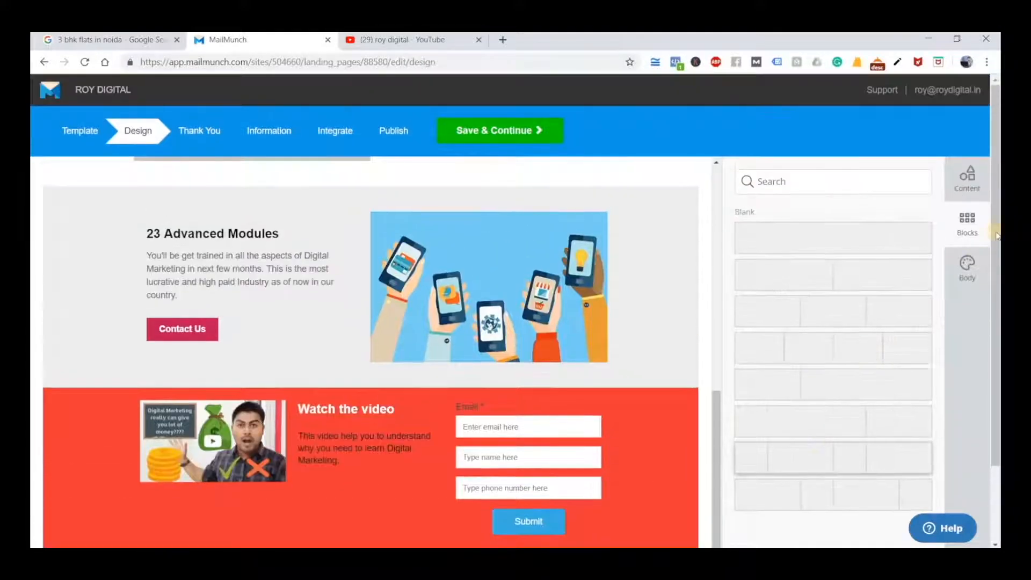
{"action": "scroll", "coordinate": [636, 522], "scroll_direction": "down", "scroll_amount": 1}
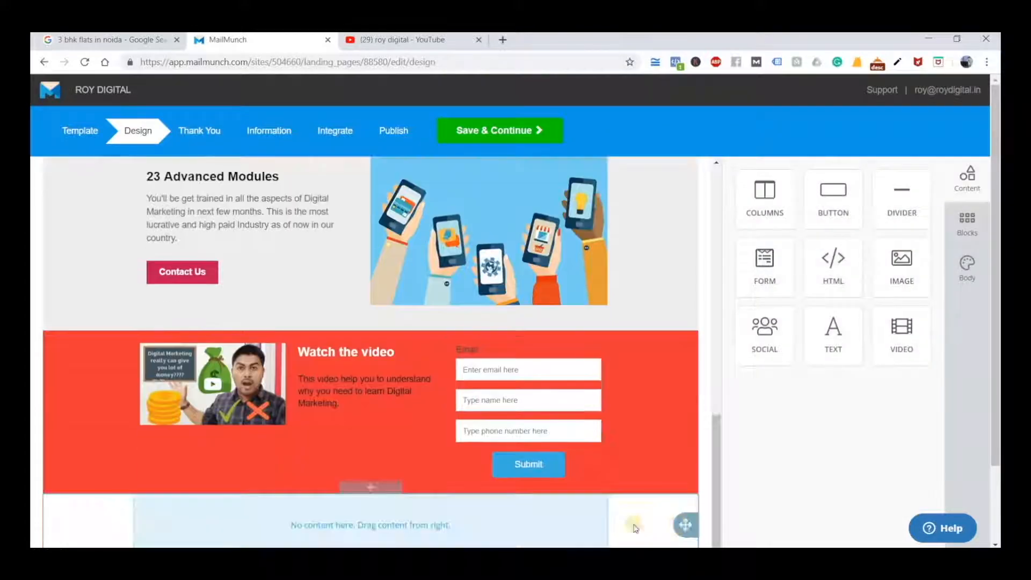
{"action": "double_click", "coordinate": [640, 521]}
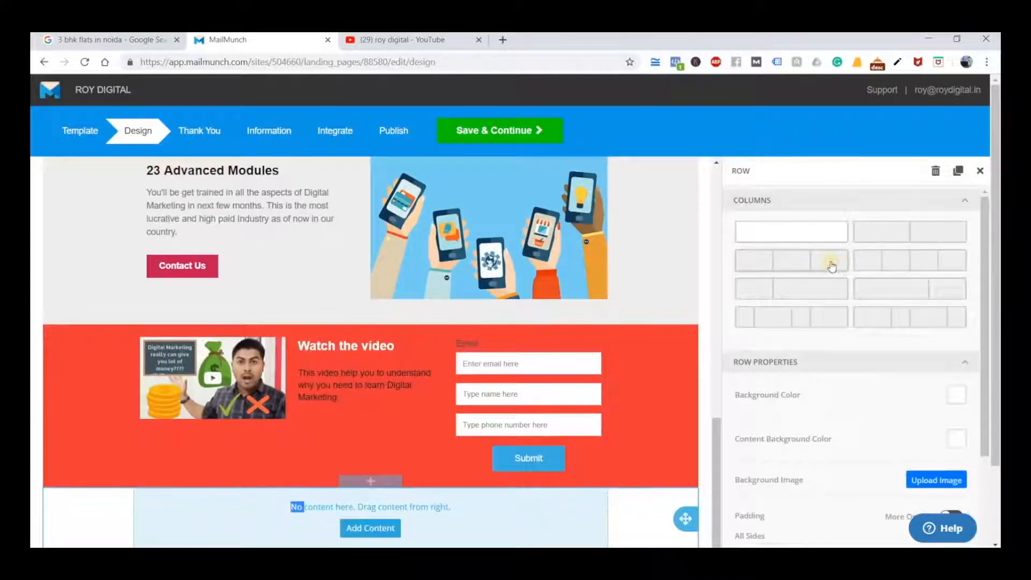
{"action": "left_click", "coordinate": [916, 240]}
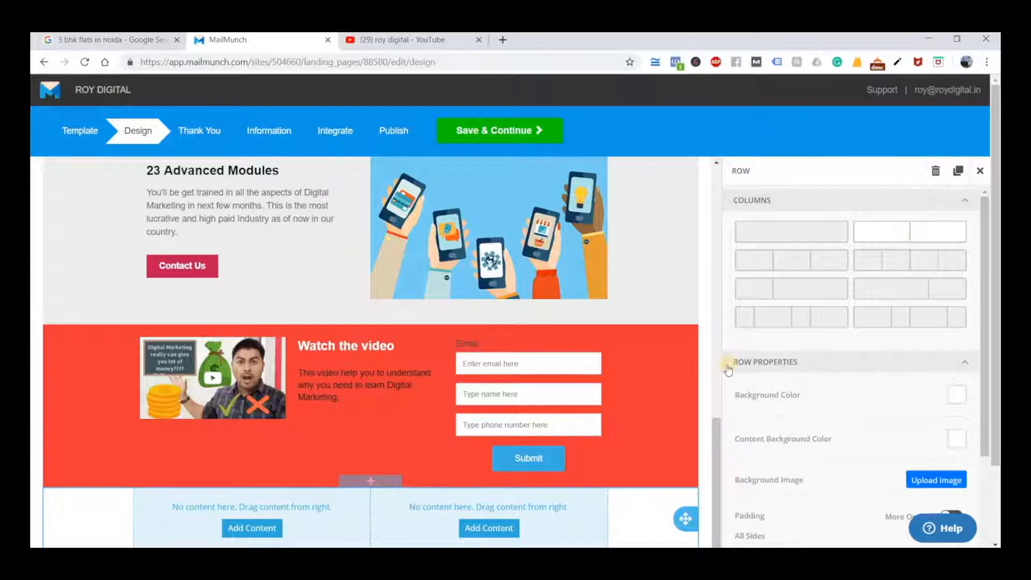
Insert another empty row above the copyright footer and set it to a four-column layout alternating wide and narrow columns
{"action": "left_click", "coordinate": [569, 408]}
{"action": "scroll", "coordinate": [525, 395], "scroll_direction": "down", "scroll_amount": 2}
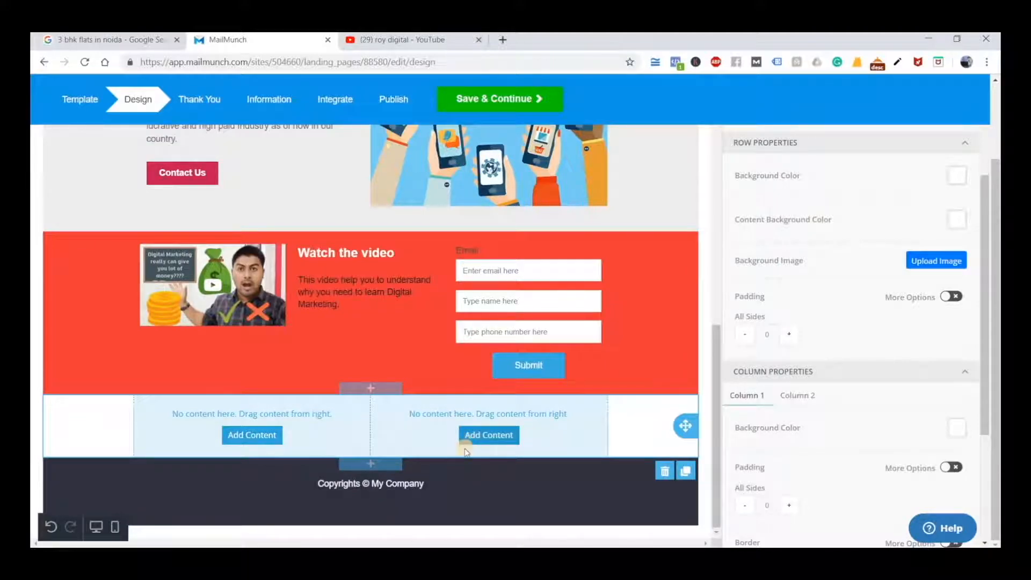
{"action": "left_click", "coordinate": [383, 466]}
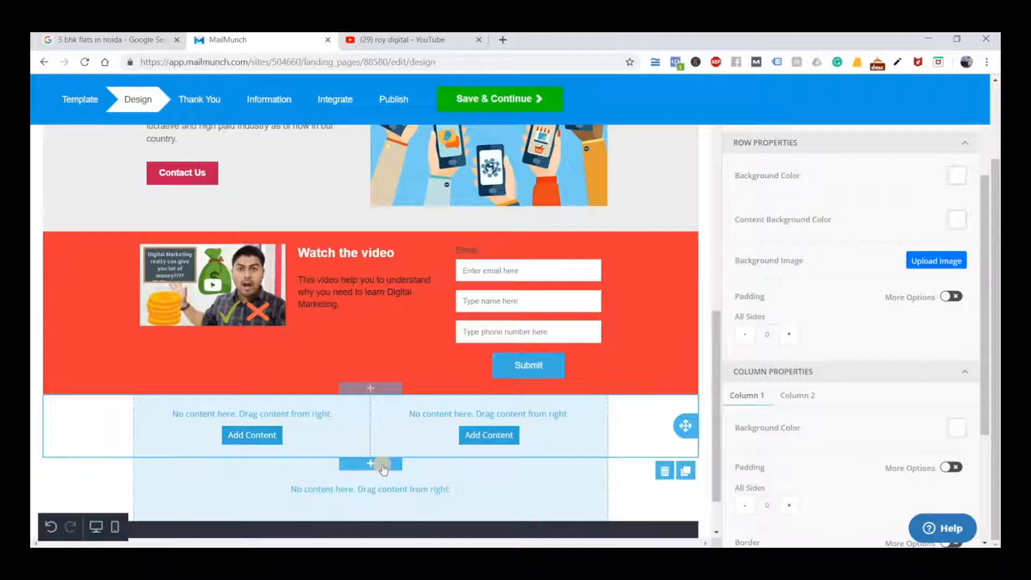
{"action": "scroll", "coordinate": [408, 456], "scroll_direction": "down", "scroll_amount": 1}
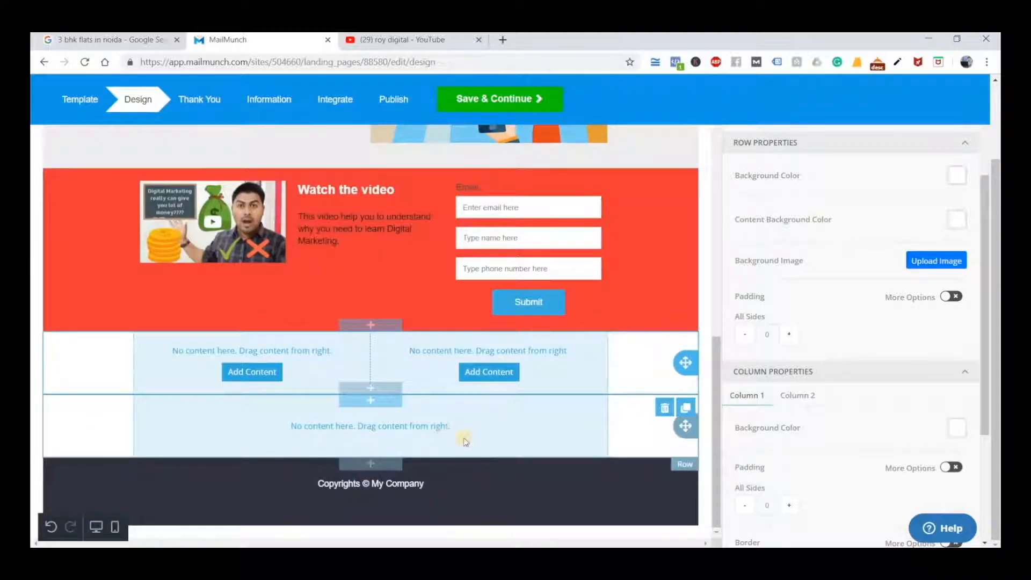
{"action": "double_click", "coordinate": [462, 440]}
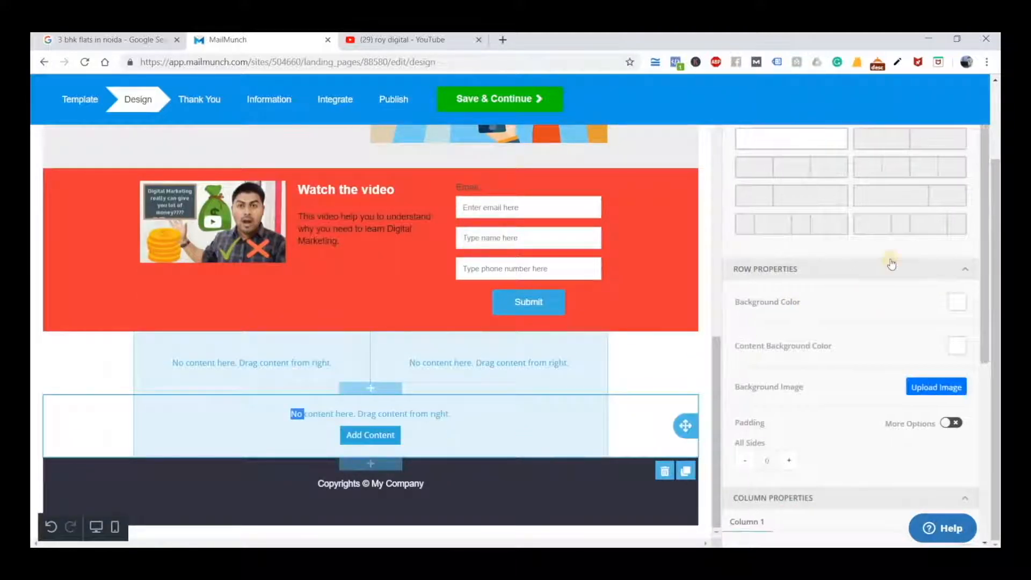
{"action": "left_click", "coordinate": [932, 227]}
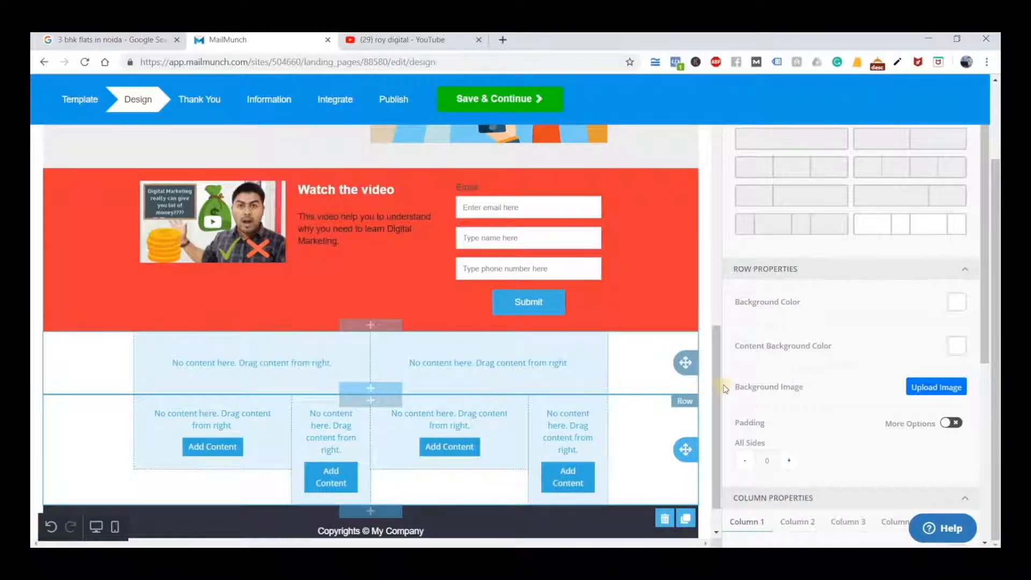
Add a button to the second column of the two-column row below the red video row
{"action": "scroll", "coordinate": [810, 452], "scroll_direction": "up", "scroll_amount": 2}
{"action": "scroll", "coordinate": [810, 452], "scroll_direction": "down", "scroll_amount": 3}
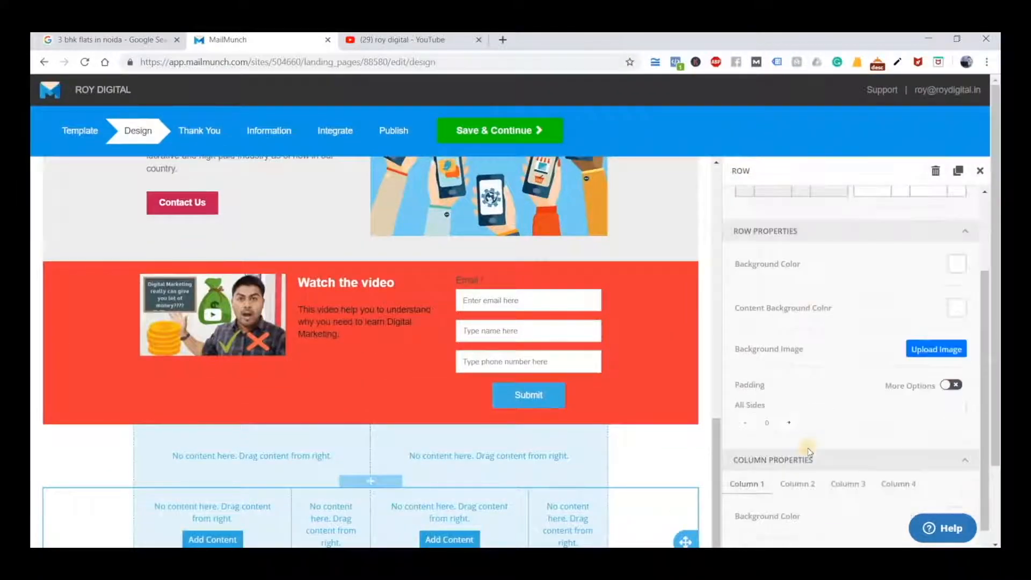
{"action": "scroll", "coordinate": [810, 452], "scroll_direction": "up", "scroll_amount": 3}
{"action": "left_click", "coordinate": [506, 472]}
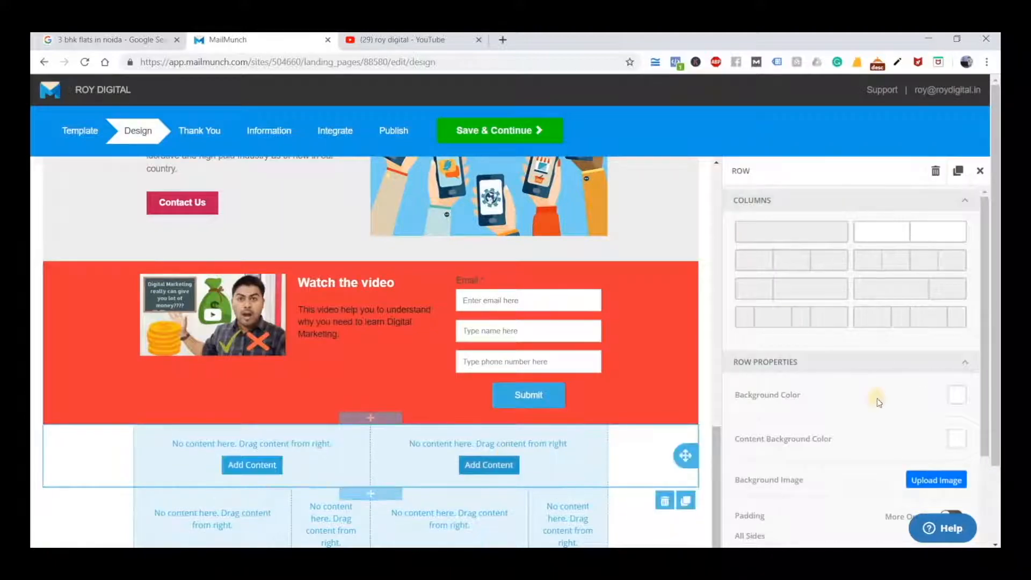
{"action": "scroll", "coordinate": [553, 445], "scroll_direction": "down", "scroll_amount": 1}
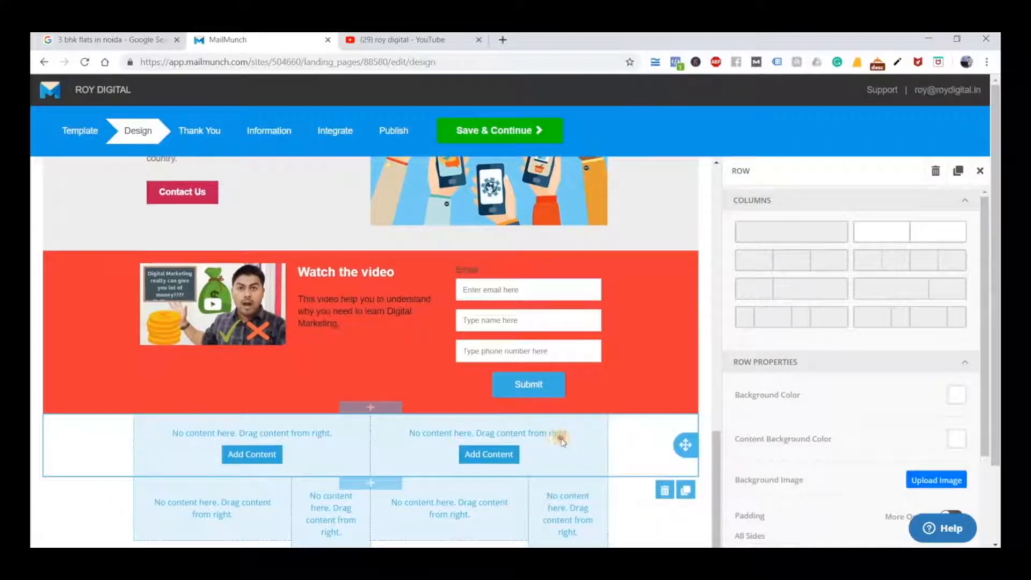
{"action": "left_click", "coordinate": [490, 454]}
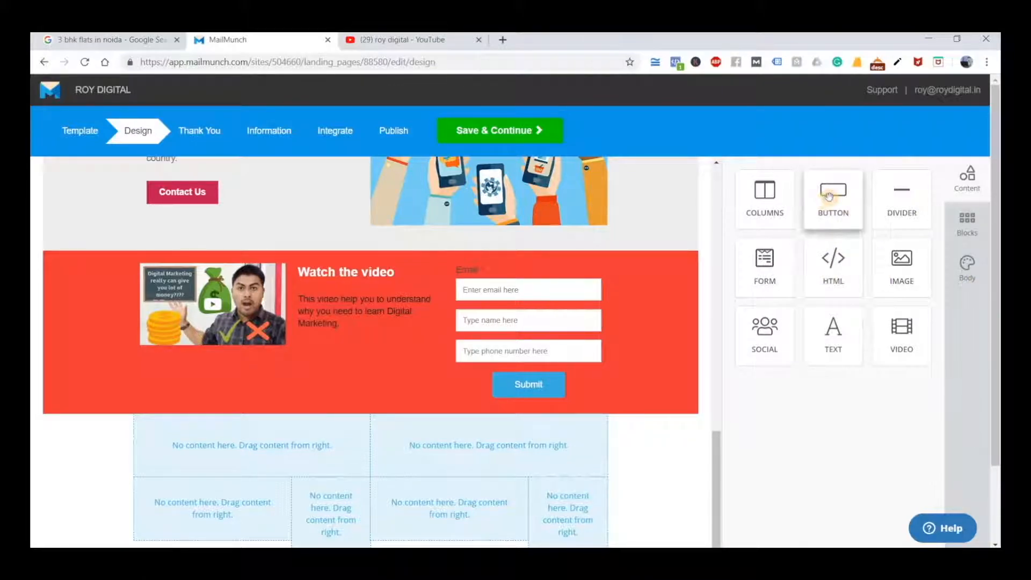
{"action": "left_click_drag", "start_coordinate": [839, 199], "coordinate": [460, 434]}
Delete the new button from the second column of the two-column row
{"action": "scroll", "coordinate": [494, 365], "scroll_direction": "down", "scroll_amount": 1}
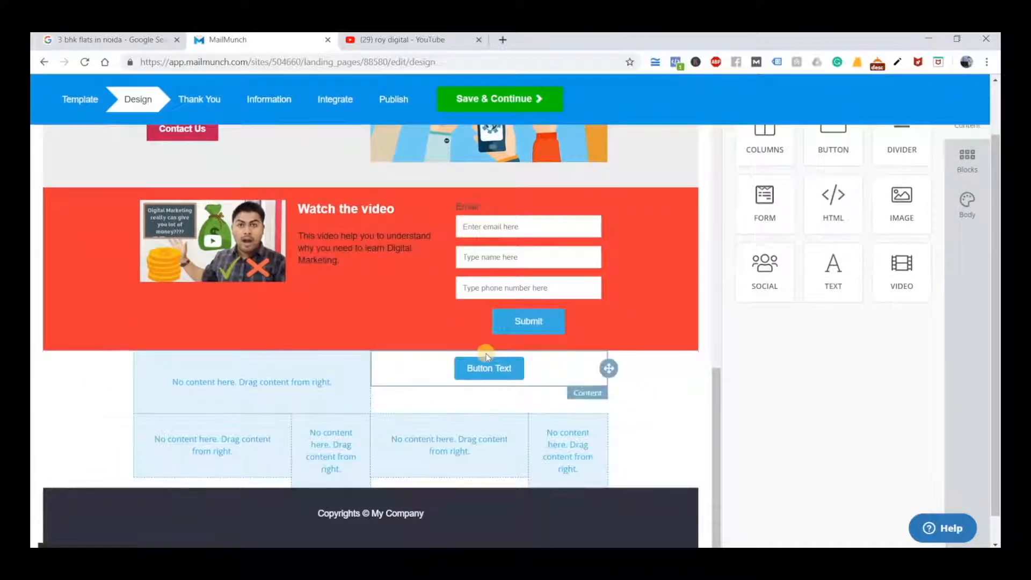
{"action": "left_click", "coordinate": [563, 373]}
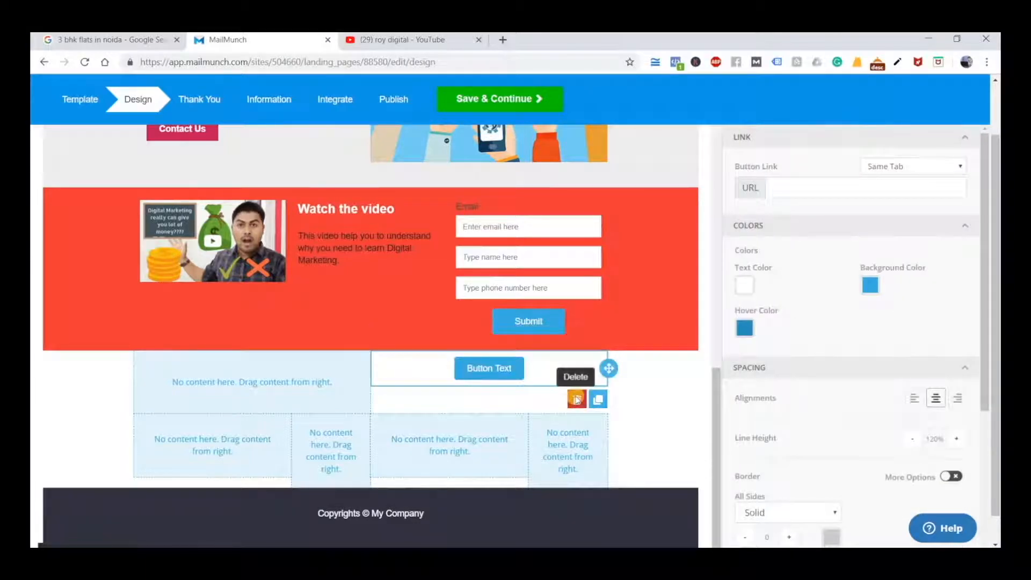
{"action": "left_click", "coordinate": [577, 399]}
{"action": "left_click", "coordinate": [620, 373]}
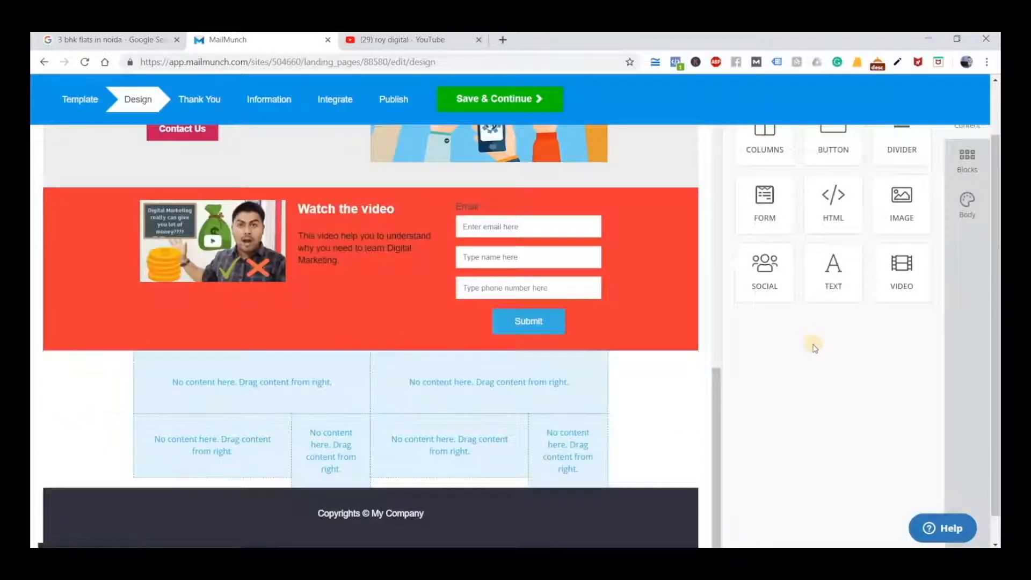
Place a text block in the first column of the two-column row and show the content options for the second column
{"action": "left_click_drag", "start_coordinate": [282, 395], "coordinate": [258, 377]}
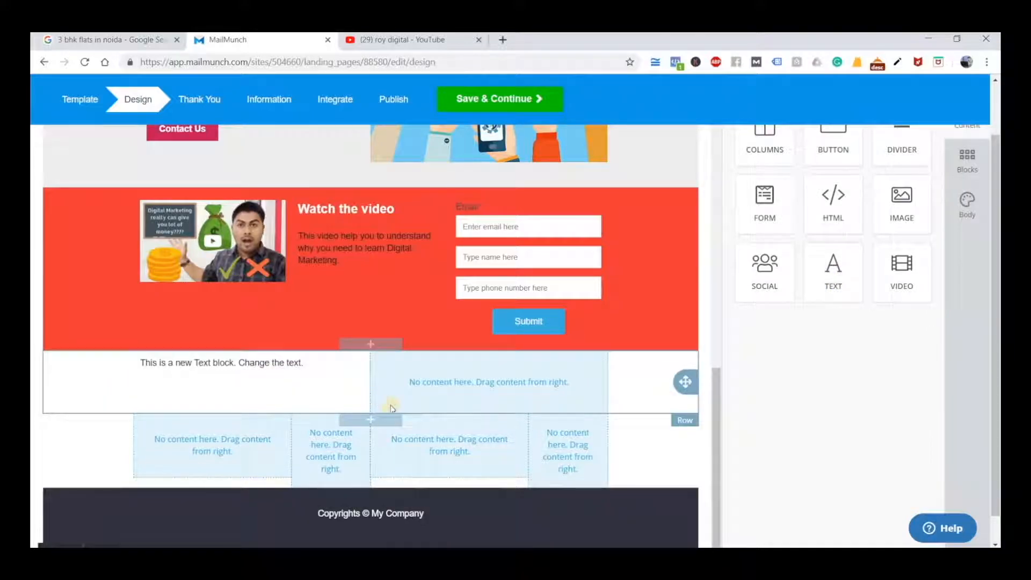
{"action": "left_click", "coordinate": [240, 371]}
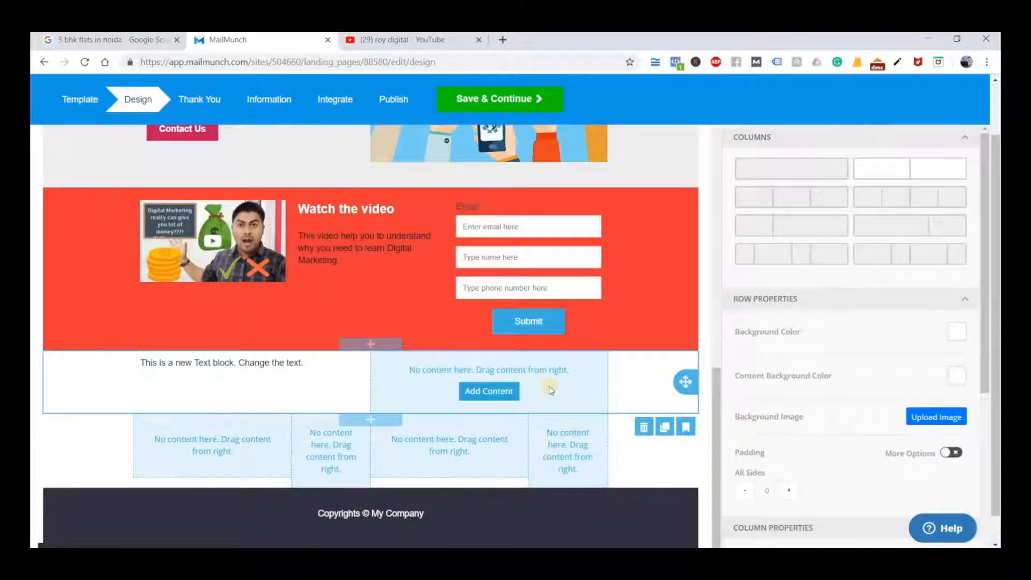
{"action": "left_click", "coordinate": [487, 388]}
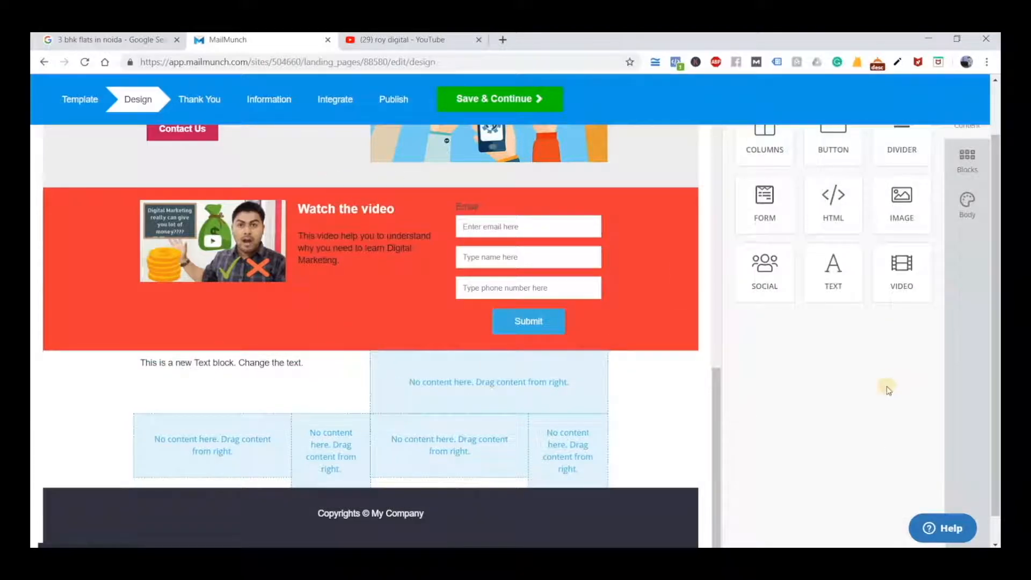
Delete the two-column row directly below the red video row
{"action": "scroll", "coordinate": [887, 391], "scroll_direction": "up", "scroll_amount": 1}
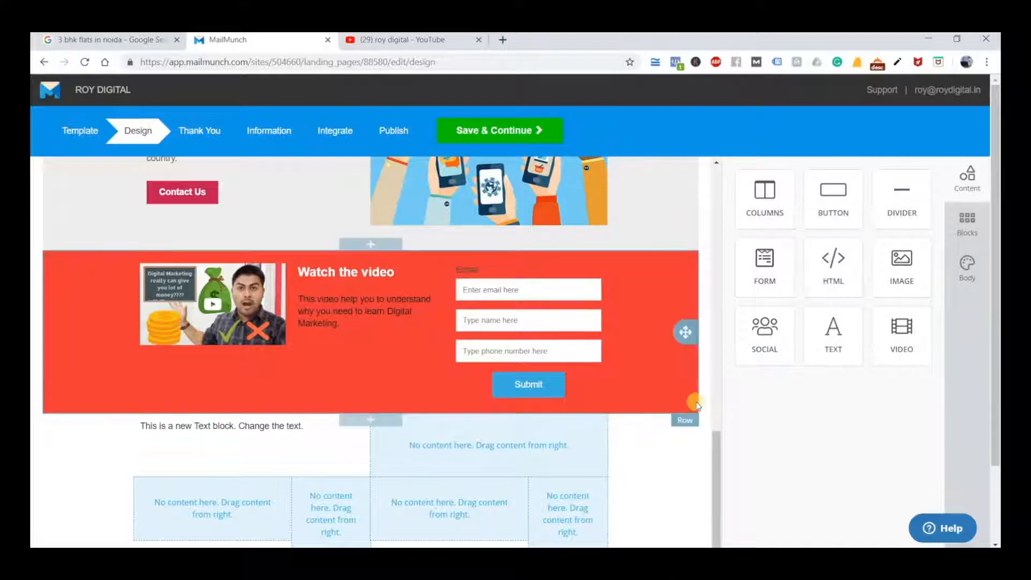
{"action": "scroll", "coordinate": [696, 405], "scroll_direction": "down", "scroll_amount": 1}
{"action": "scroll", "coordinate": [633, 366], "scroll_direction": "down", "scroll_amount": 1}
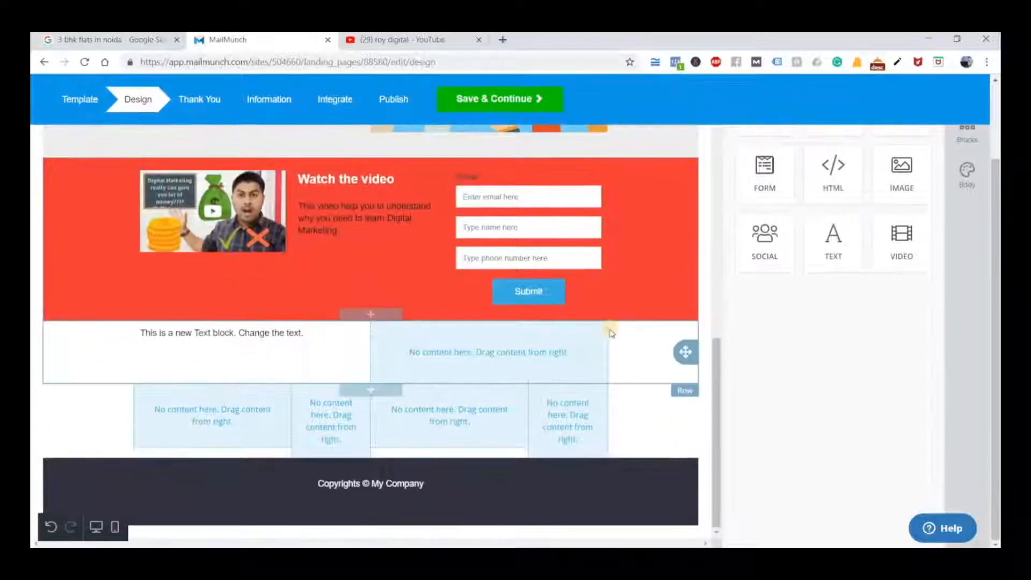
{"action": "left_click", "coordinate": [665, 397]}
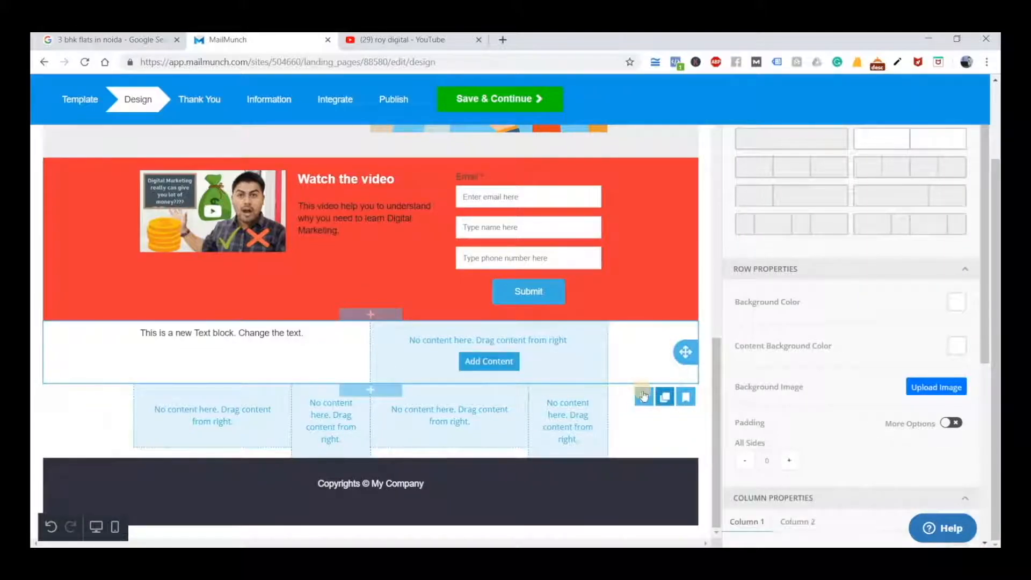
{"action": "left_click", "coordinate": [643, 397]}
{"action": "left_click", "coordinate": [630, 346]}
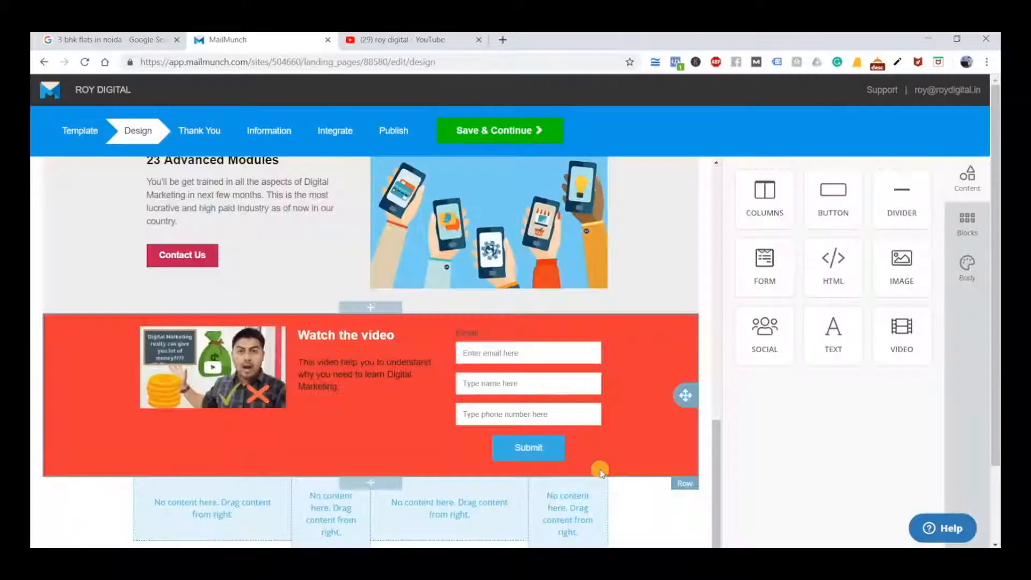
Delete the empty four-column row between the red video row and the footer
{"action": "scroll", "coordinate": [610, 428], "scroll_direction": "down", "scroll_amount": 2}
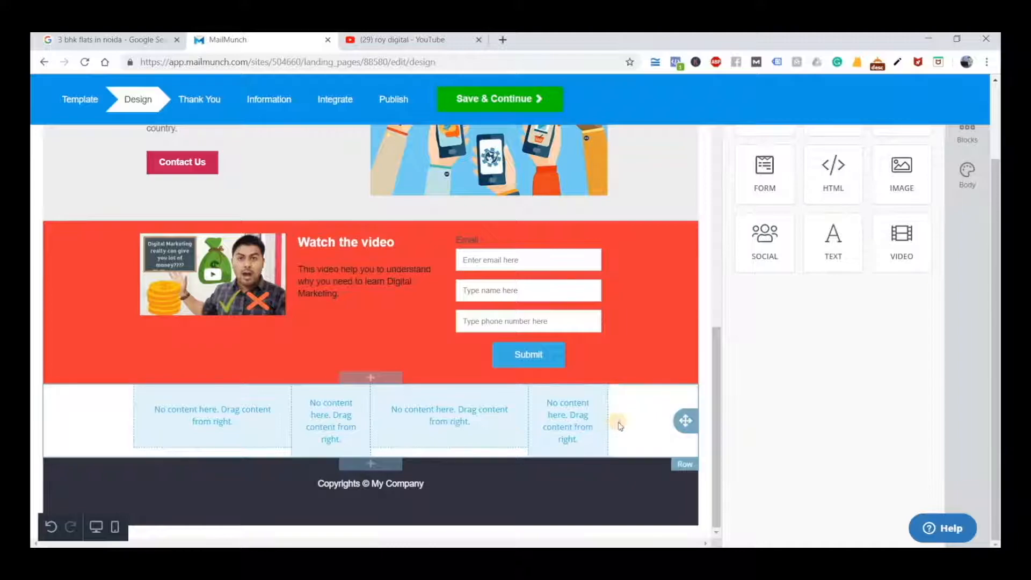
{"action": "left_click", "coordinate": [614, 444]}
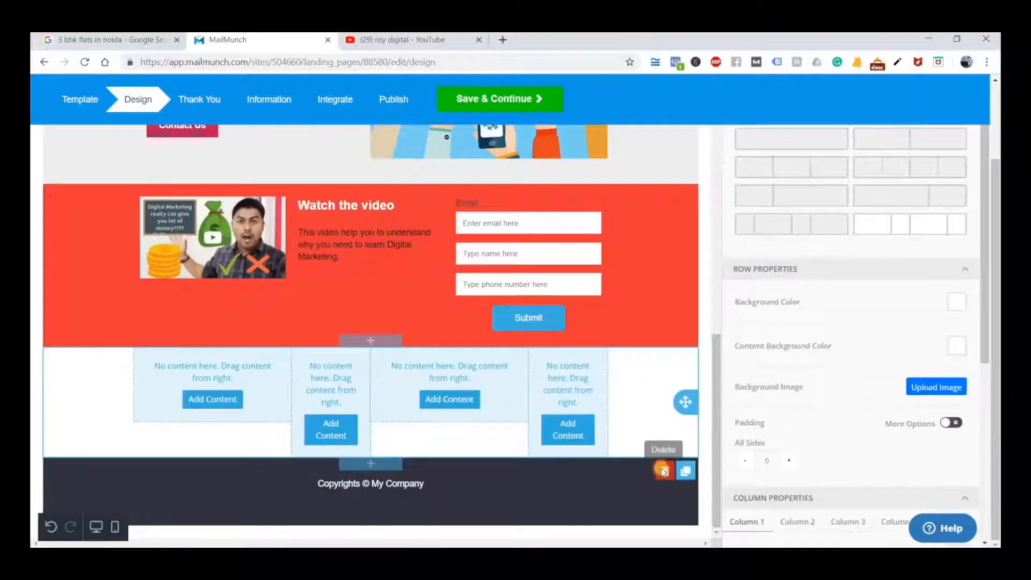
{"action": "left_click", "coordinate": [665, 471]}
{"action": "left_click", "coordinate": [633, 344]}
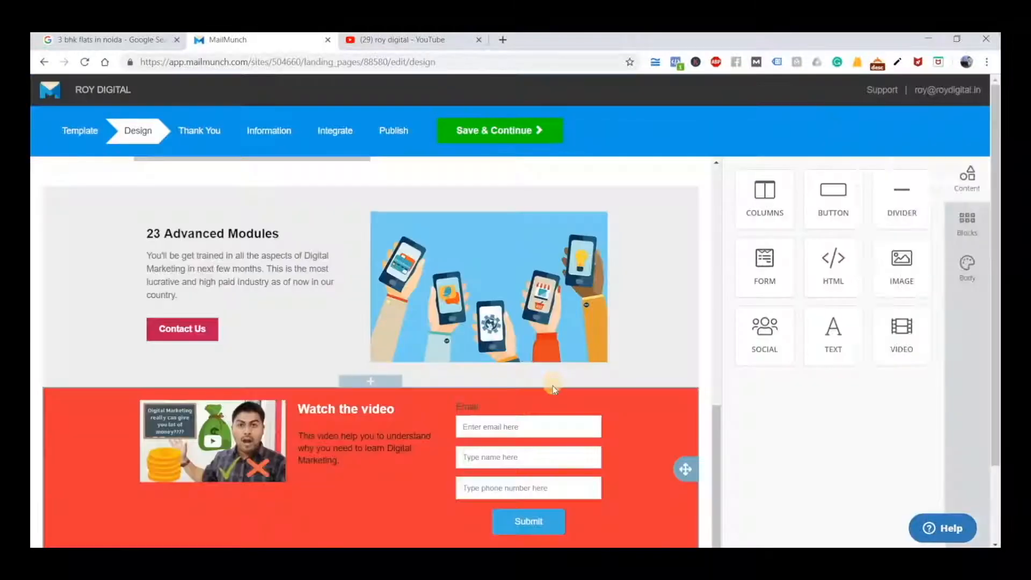
Replace "My Company" in the footer's copyright line with "Roy Digital"
{"action": "scroll", "coordinate": [553, 385], "scroll_direction": "down", "scroll_amount": 2}
{"action": "left_click", "coordinate": [400, 485]}
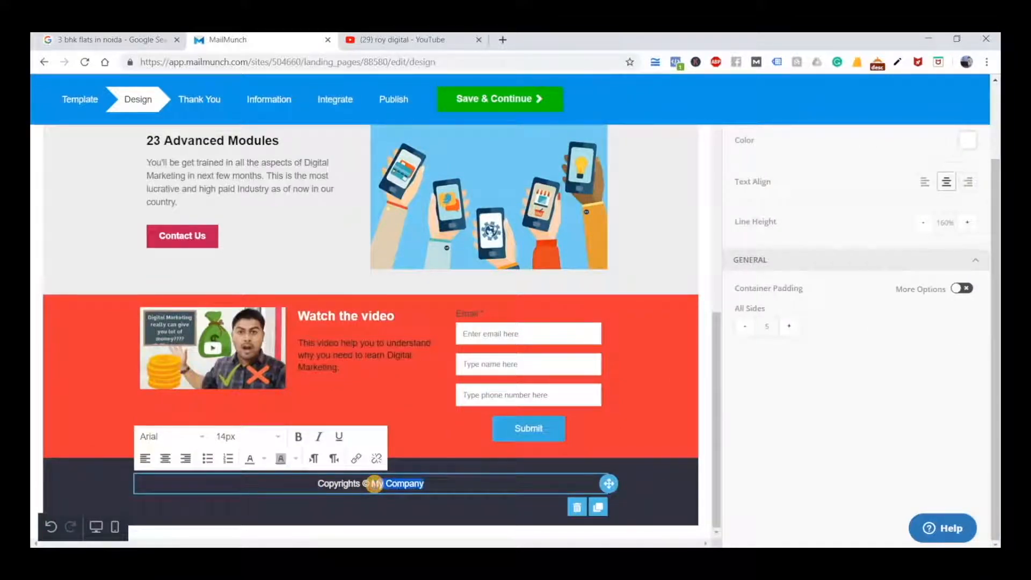
{"action": "type", "text": "Roy Digital"}
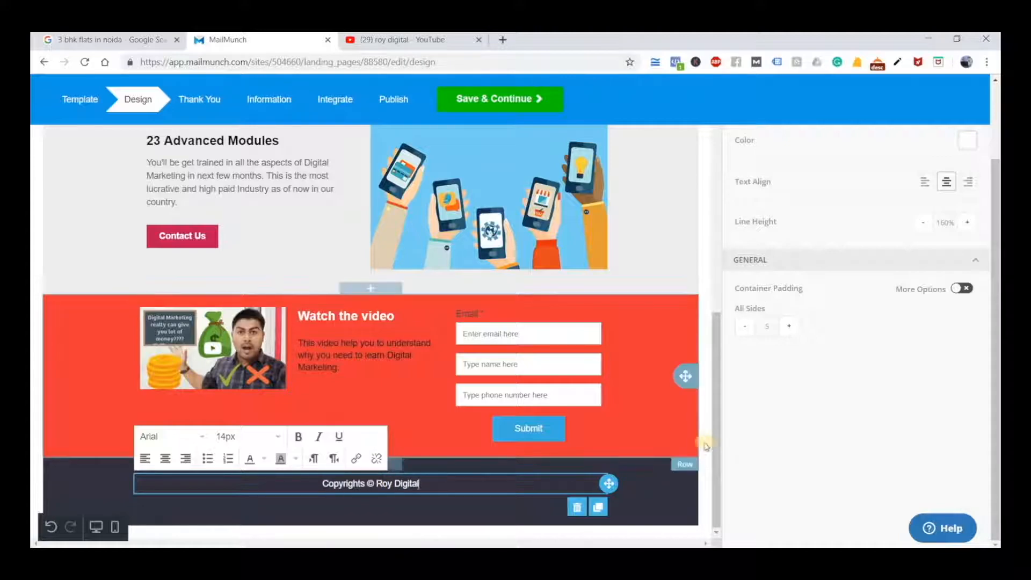
{"action": "left_click", "coordinate": [700, 442]}
Add a Name field and a Phone Number field to the form under the "Digital Marketing Course" heading
{"action": "scroll", "coordinate": [470, 349], "scroll_direction": "up", "scroll_amount": 10}
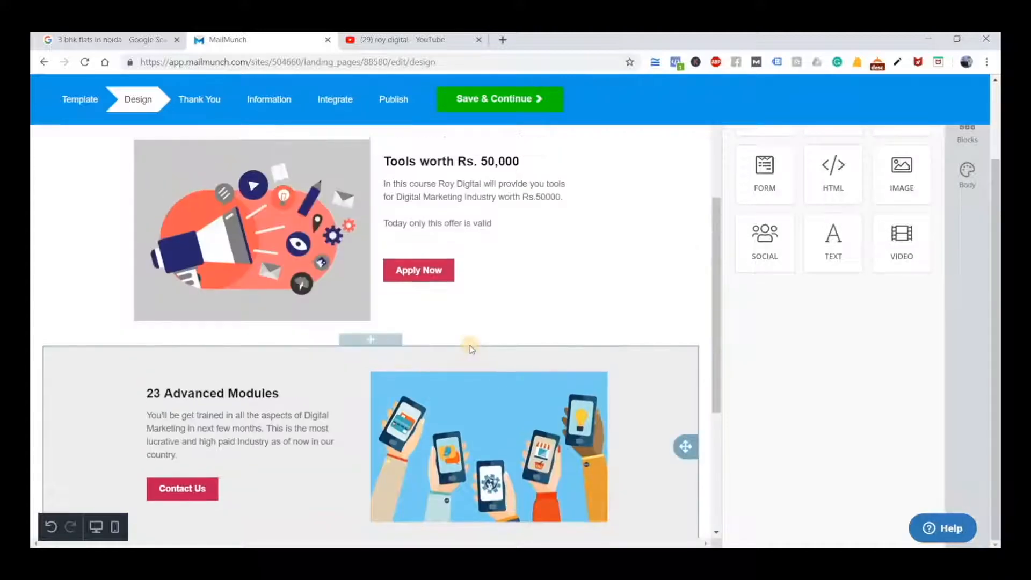
{"action": "scroll", "coordinate": [471, 349], "scroll_direction": "down", "scroll_amount": 10}
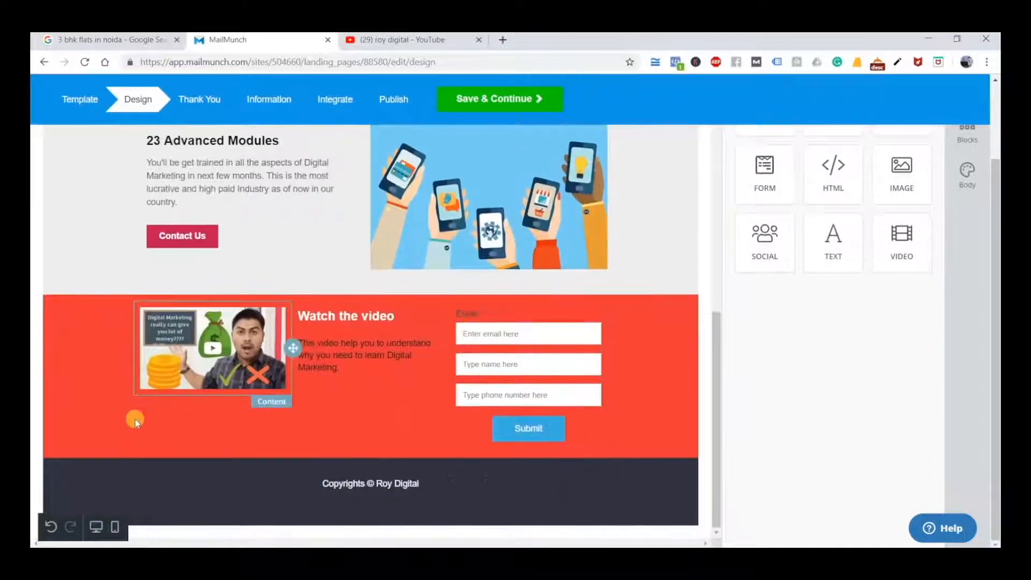
{"action": "scroll", "coordinate": [136, 413], "scroll_direction": "up", "scroll_amount": 6}
{"action": "scroll", "coordinate": [136, 414], "scroll_direction": "up", "scroll_amount": 3}
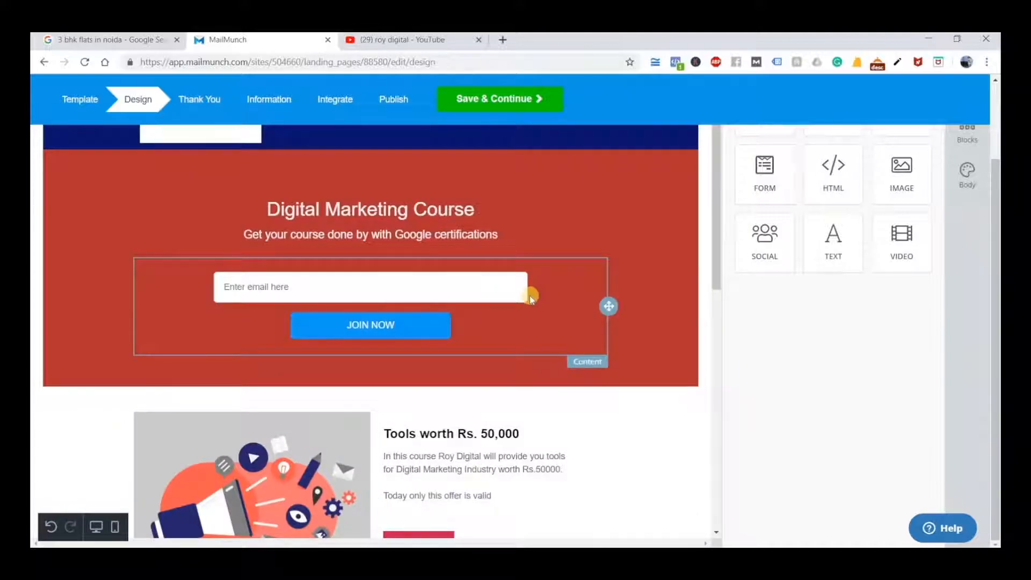
{"action": "scroll", "coordinate": [568, 345], "scroll_direction": "up", "scroll_amount": 2}
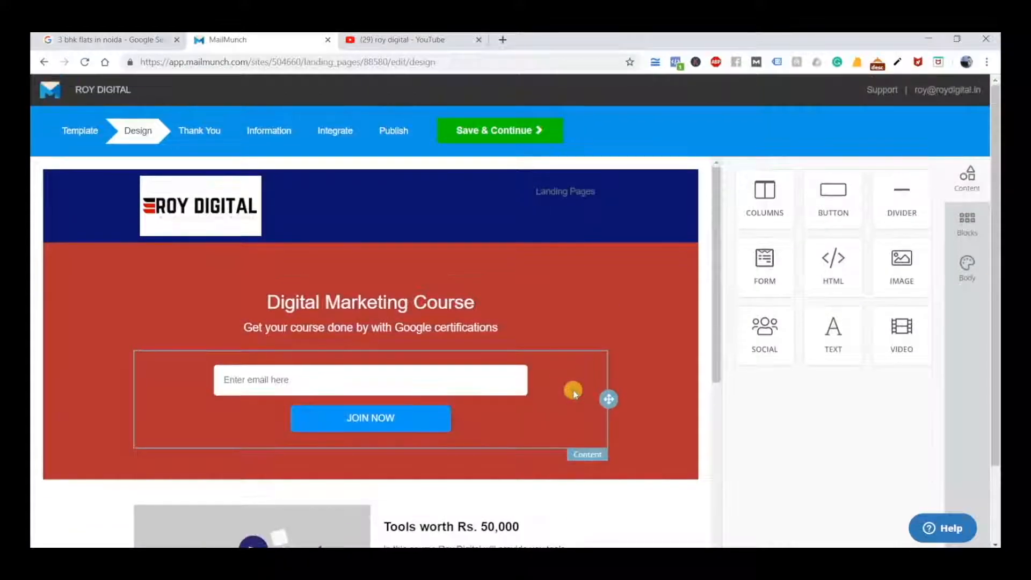
{"action": "left_click", "coordinate": [573, 393]}
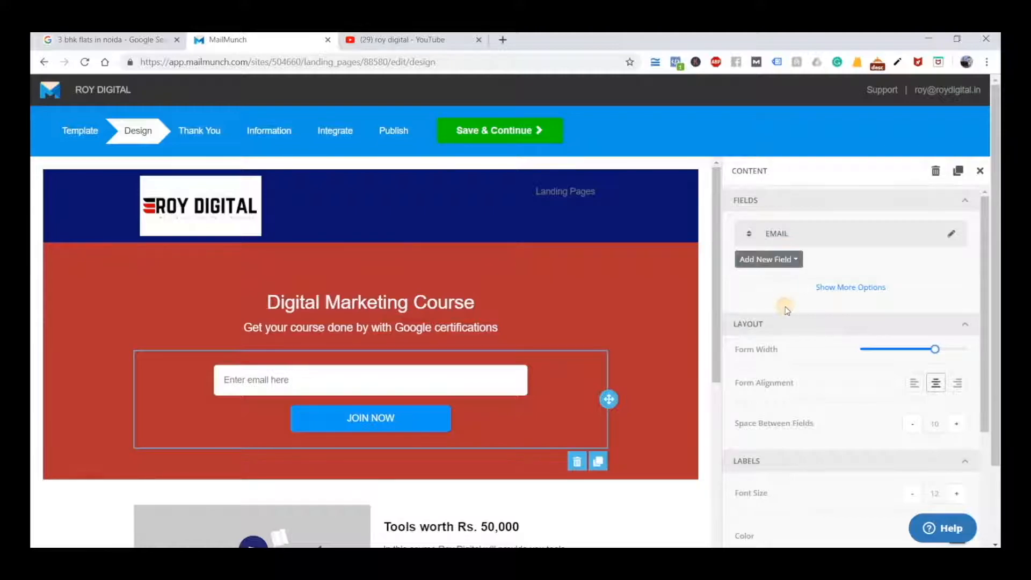
{"action": "left_click", "coordinate": [768, 259]}
{"action": "left_click", "coordinate": [762, 336]}
{"action": "left_click", "coordinate": [780, 290]}
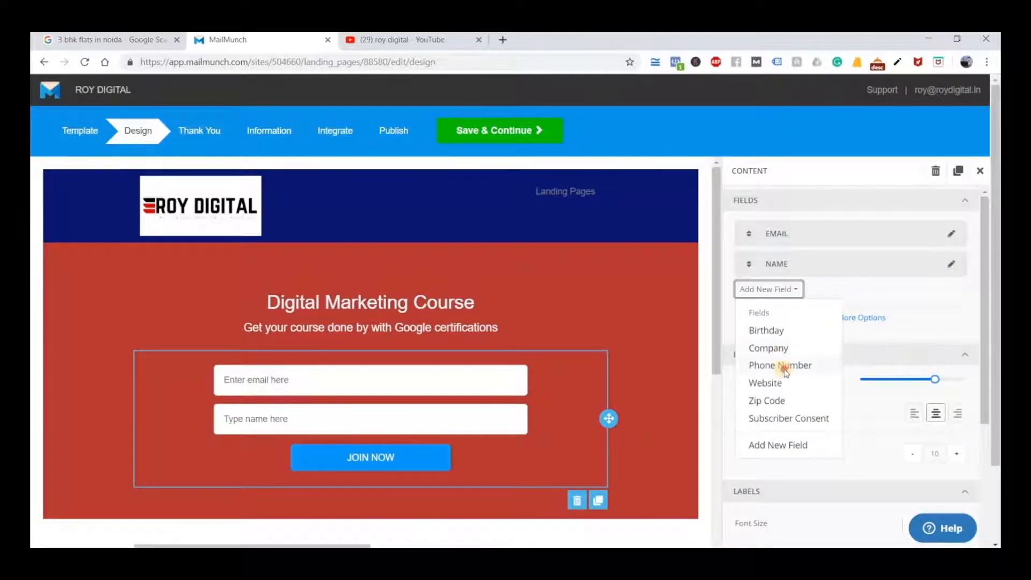
{"action": "left_click", "coordinate": [784, 369]}
{"action": "left_click", "coordinate": [82, 341]}
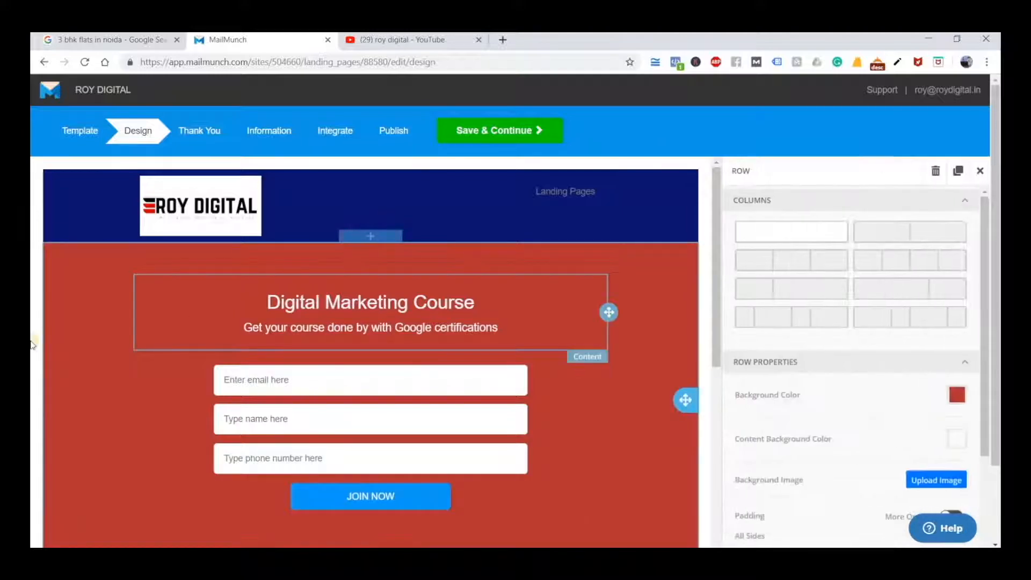
Save the landing page design and open the Thank You page settings
{"action": "scroll", "coordinate": [31, 343], "scroll_direction": "down", "scroll_amount": 5}
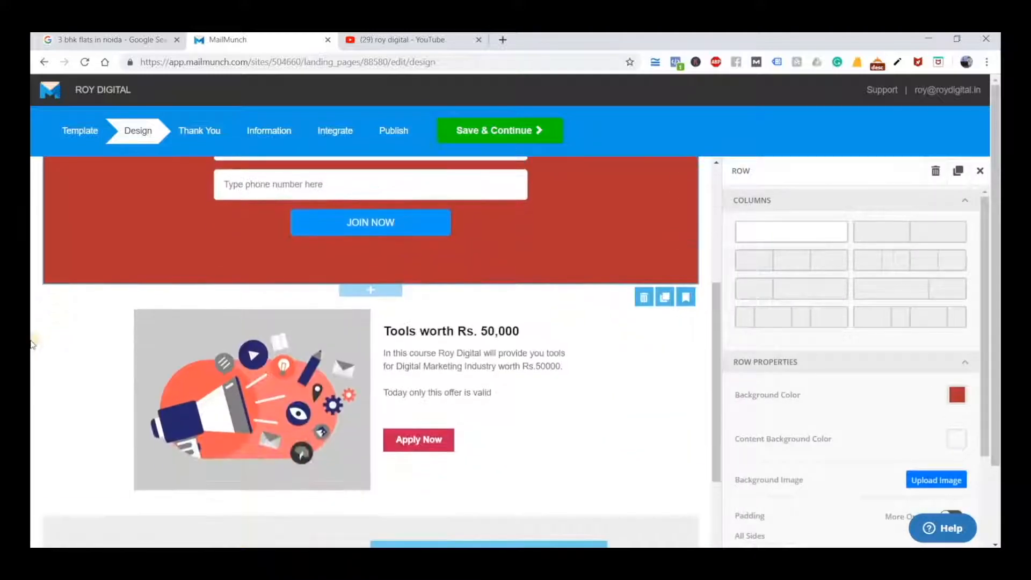
{"action": "scroll", "coordinate": [30, 344], "scroll_direction": "down", "scroll_amount": 5}
{"action": "scroll", "coordinate": [30, 342], "scroll_direction": "up", "scroll_amount": 5}
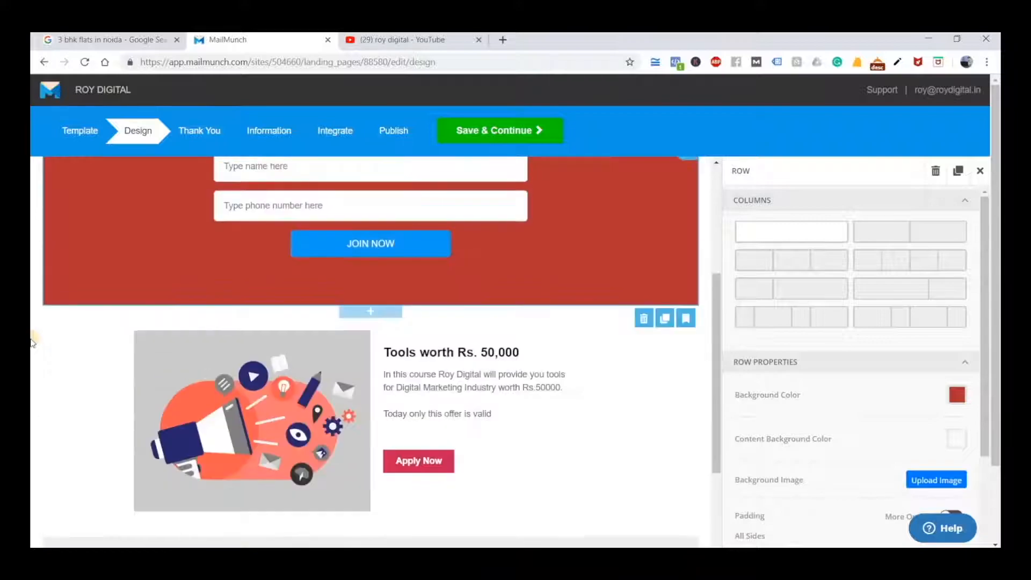
{"action": "scroll", "coordinate": [31, 342], "scroll_direction": "up", "scroll_amount": 5}
{"action": "left_click", "coordinate": [494, 138]}
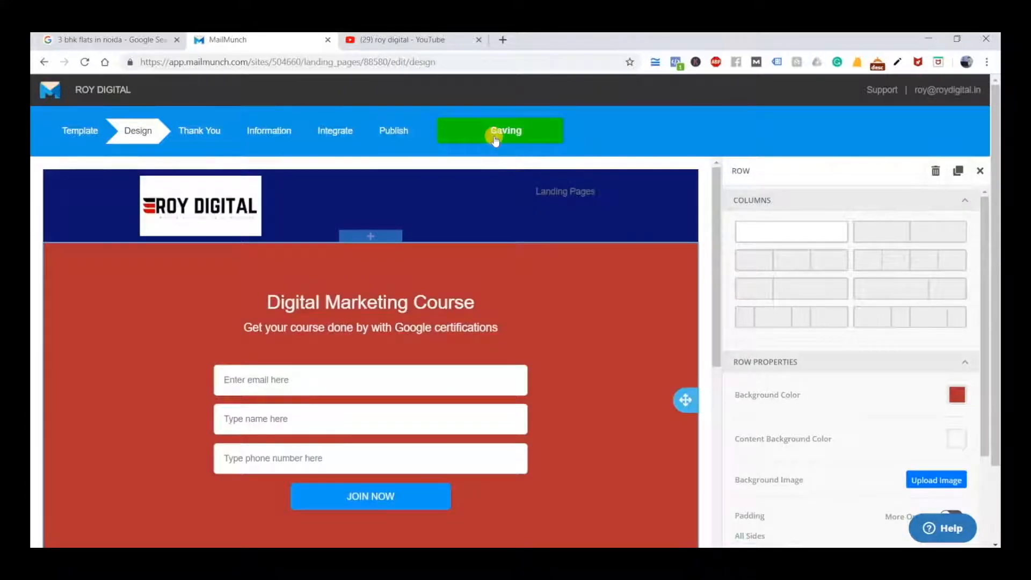
{"action": "left_click", "coordinate": [191, 130]}
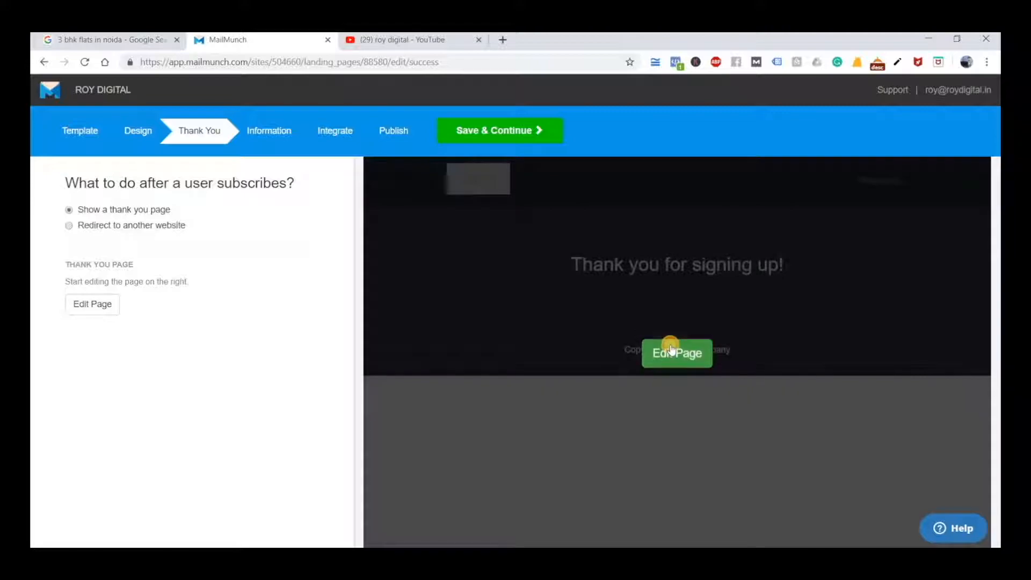
Open the thank you page for editing and replace its heading with "Thank you for showing interest in our Digital Marketing Course"
{"action": "left_click", "coordinate": [669, 346]}
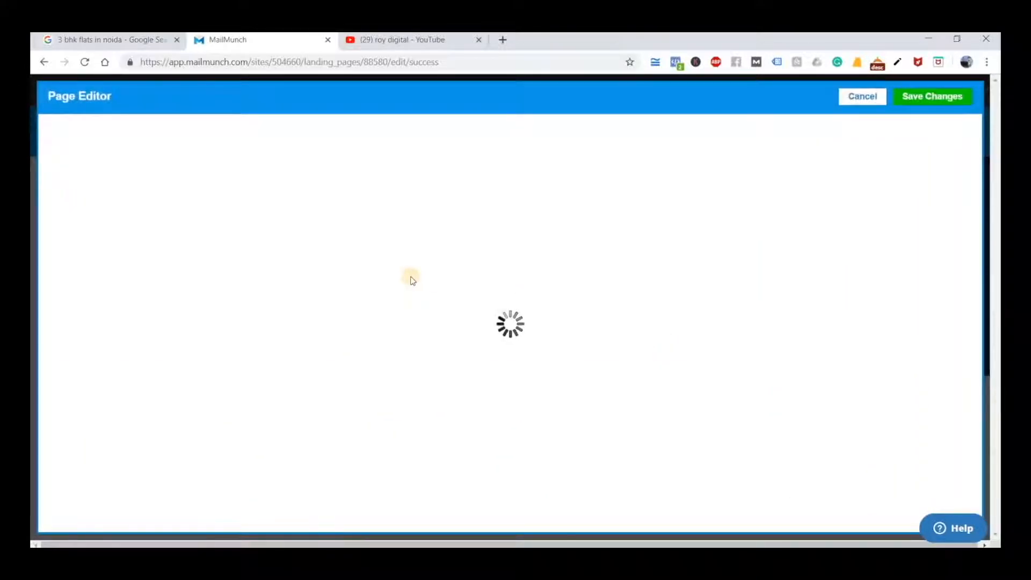
{"action": "left_click", "coordinate": [422, 243]}
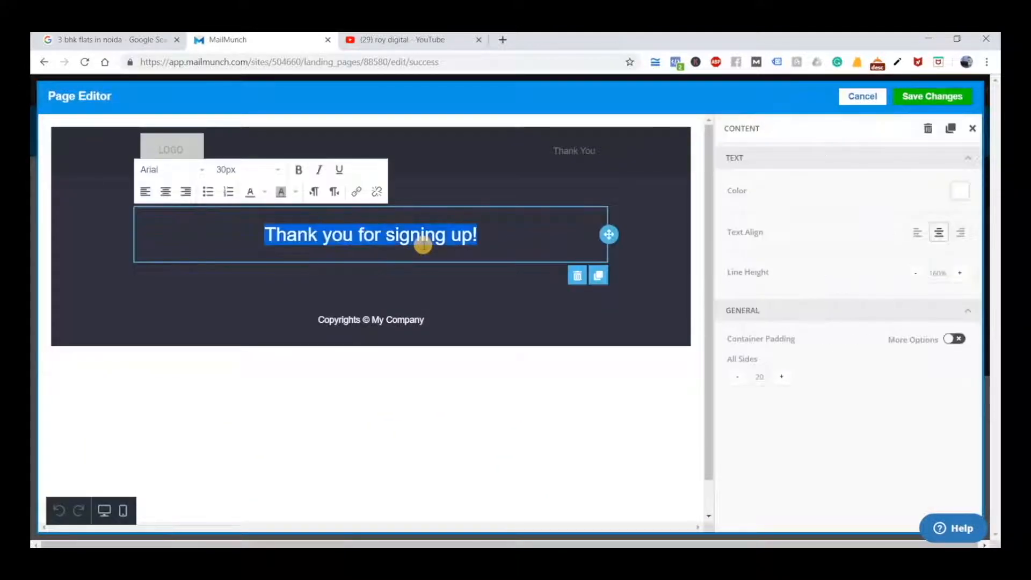
{"action": "type", "text": "Thankd"}
{"action": "key", "text": "BackSpace"}
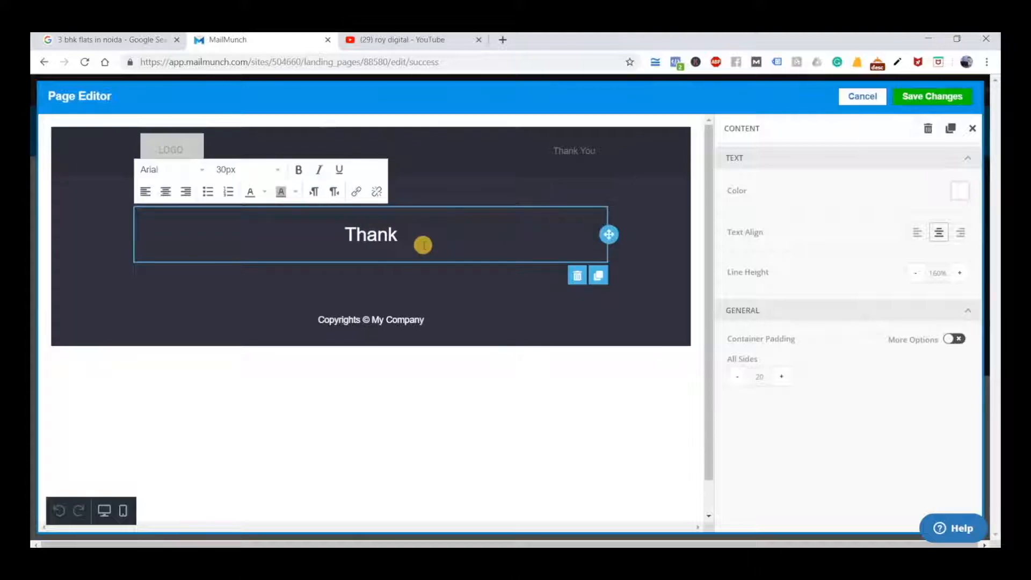
{"action": "type", "text": "you for s"}
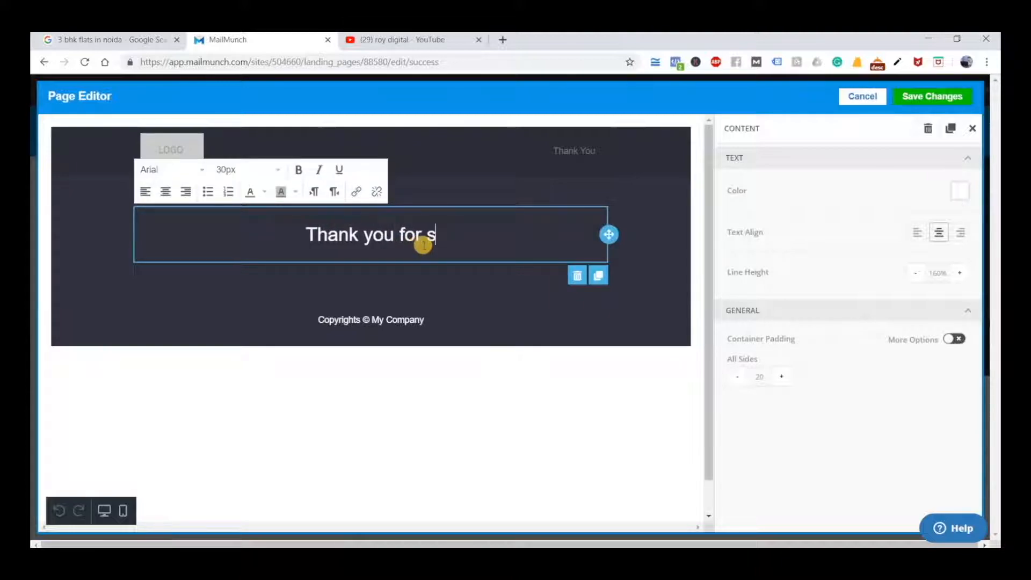
{"action": "type", "text": "howing inter"}
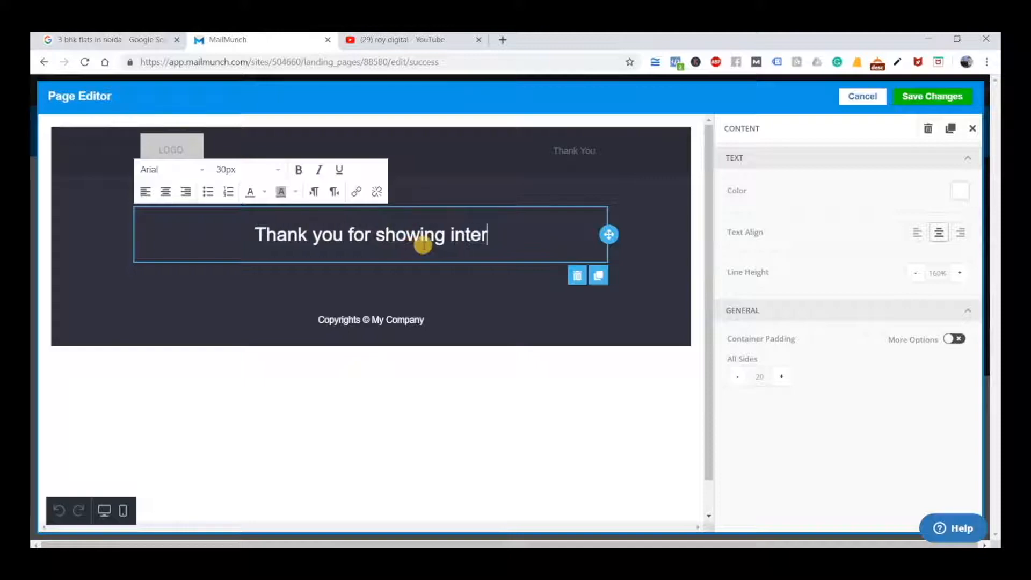
{"action": "type", "text": "est in o"}
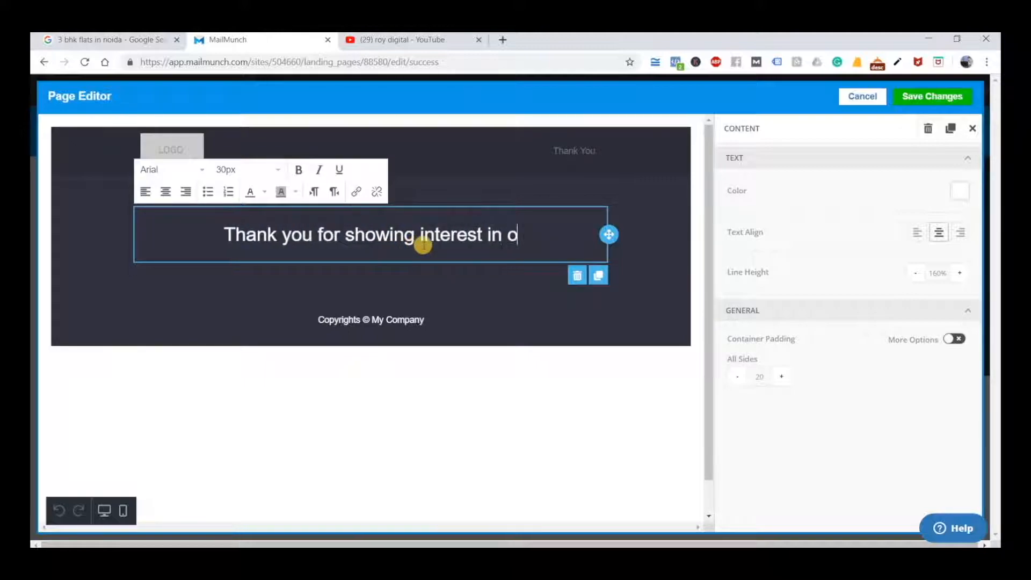
{"action": "type", "text": "ur Digital Marketigt"}
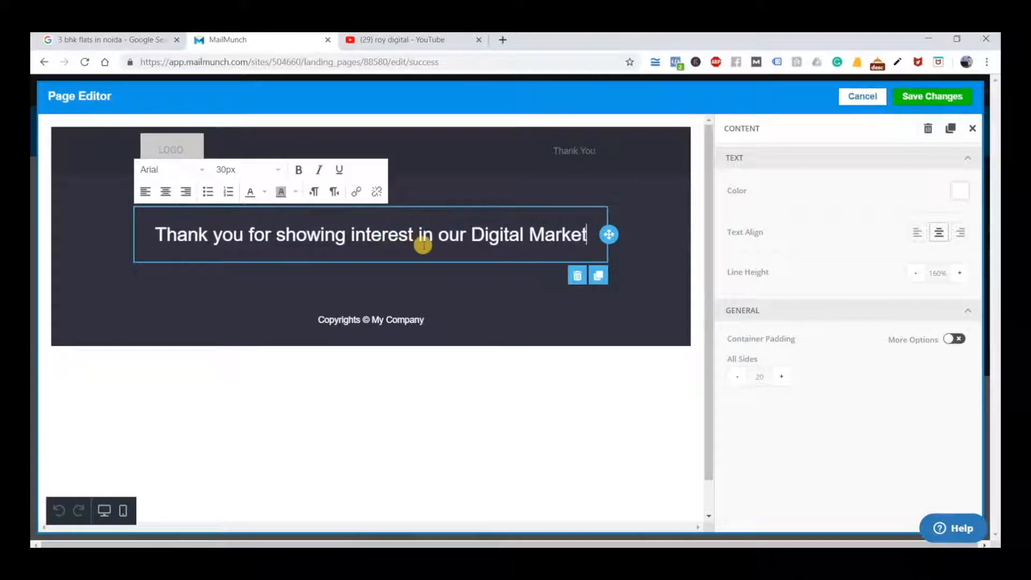
{"action": "key", "text": "BackSpace"}
{"action": "key", "text": "BackSpace"}
{"action": "type", "text": "ng Course"}
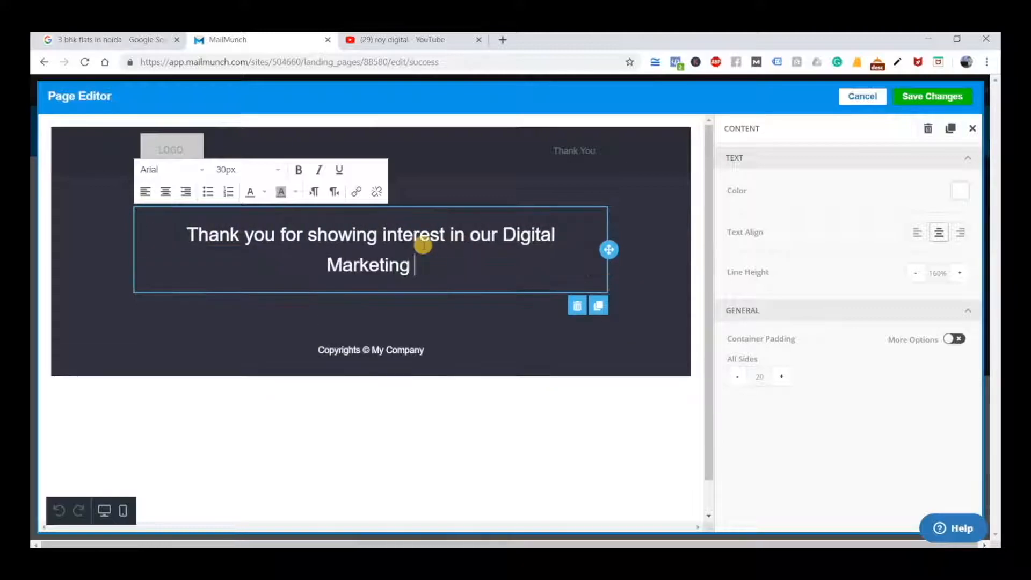
Replace "My Company" in the thank you page's copyright line with "Roy Digital"
{"action": "triple_click", "coordinate": [392, 347]}
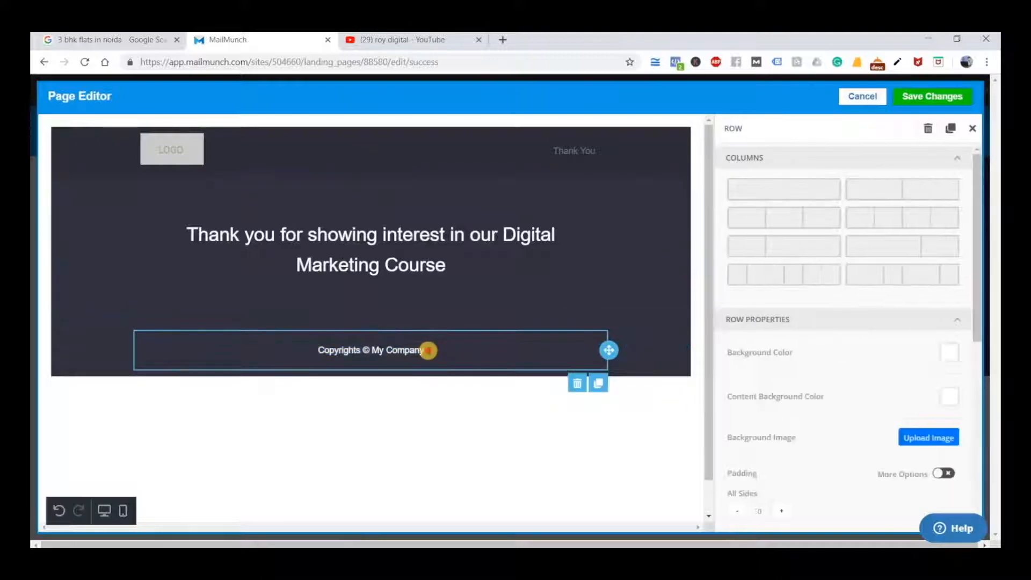
{"action": "left_click", "coordinate": [428, 350]}
{"action": "key", "text": "BackSpace"}
{"action": "key", "text": "BackSpace"}
{"action": "key", "text": "BackSpace"}
{"action": "key", "text": "BackSpace"}
{"action": "key", "text": "BackSpace"}
{"action": "key", "text": "BackSpace"}
{"action": "key", "text": "BackSpace"}
{"action": "key", "text": "BackSpace"}
{"action": "key", "text": "BackSpace"}
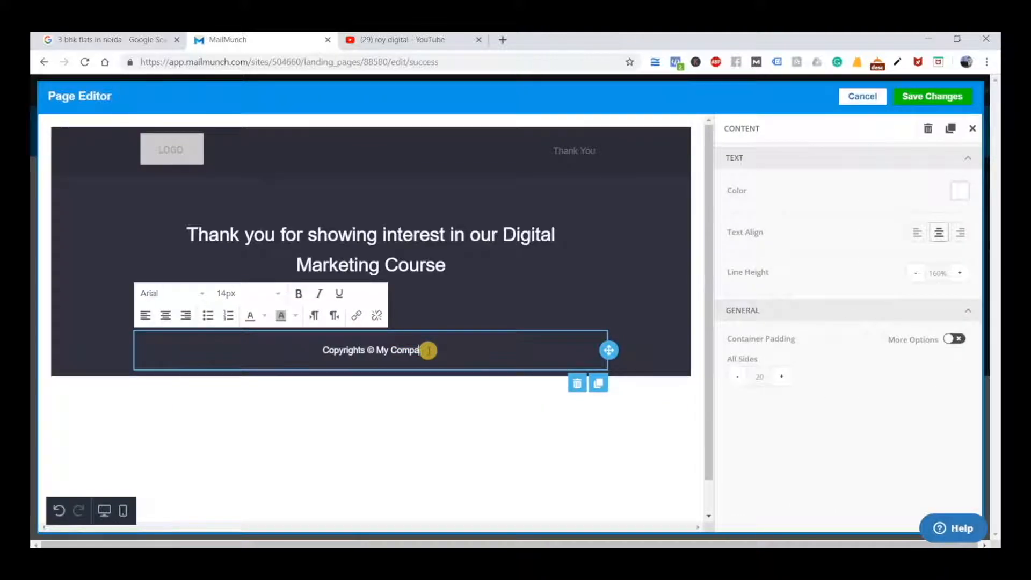
{"action": "type", "text": "Roy"}
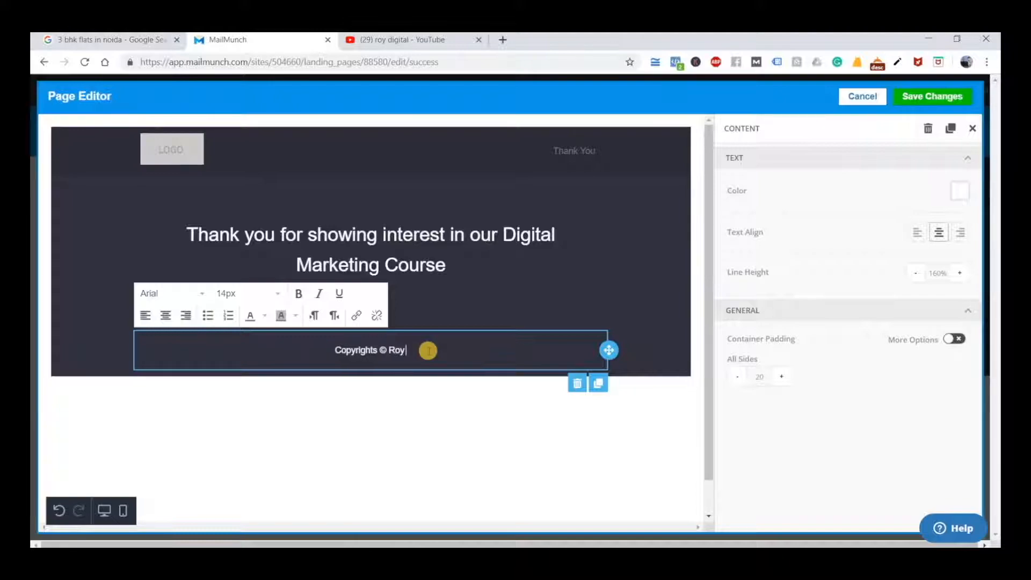
{"action": "type", "text": " Digital"}
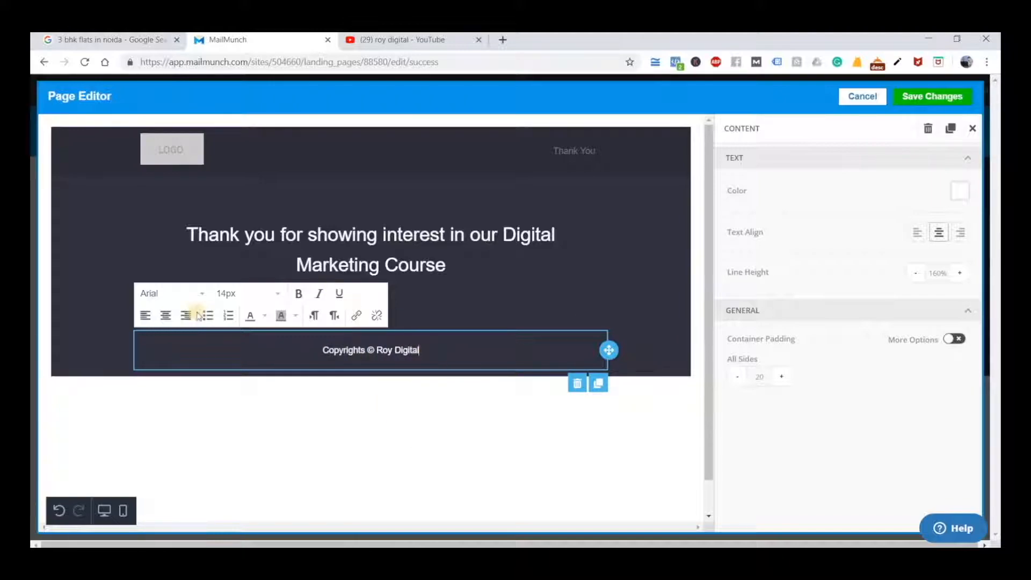
Replace the header's placeholder logo with the Roy Digital logo image and reduce its width to about half
{"action": "left_click", "coordinate": [231, 152]}
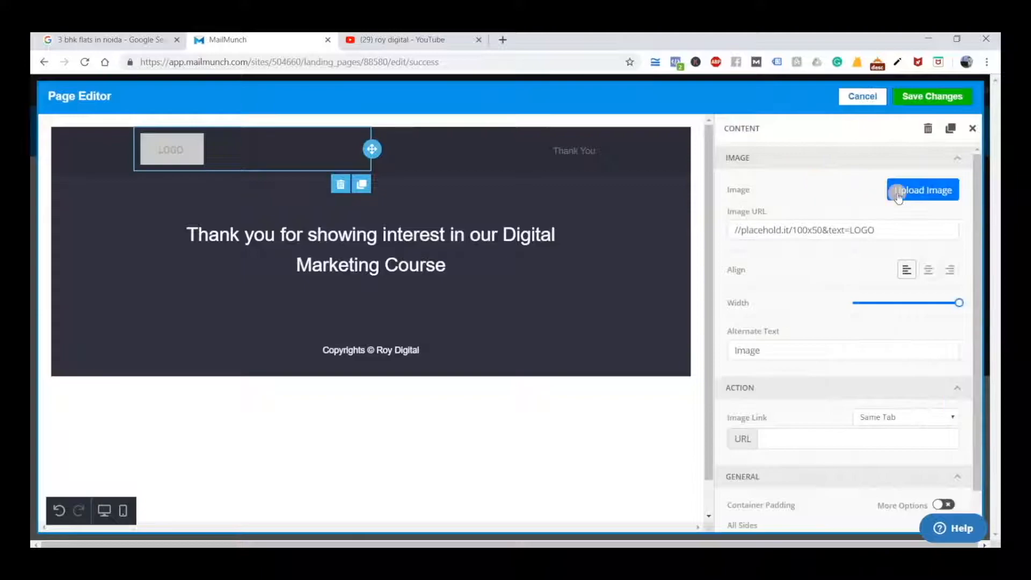
{"action": "left_click", "coordinate": [898, 196]}
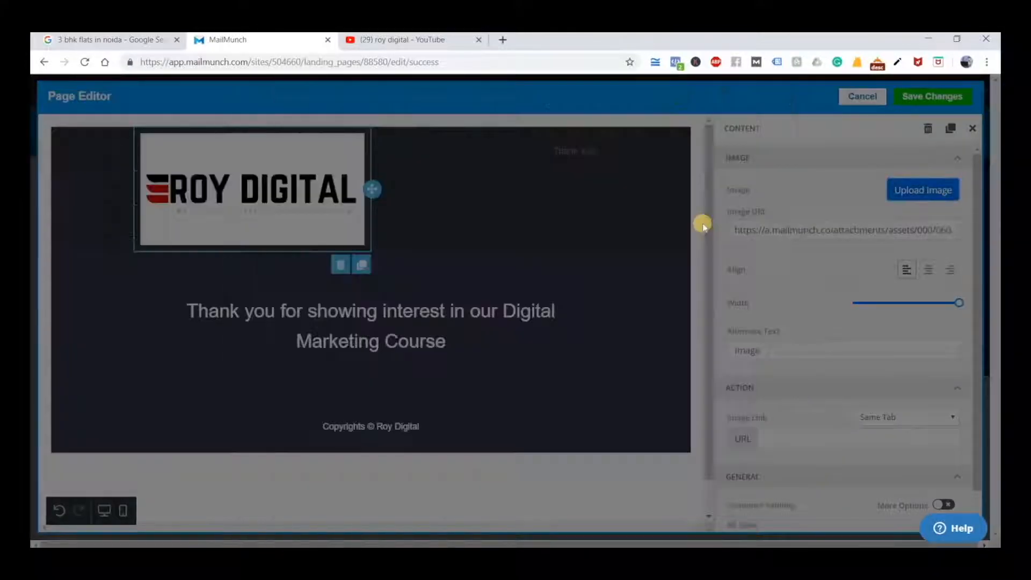
{"action": "left_click_drag", "start_coordinate": [958, 302], "coordinate": [911, 306]}
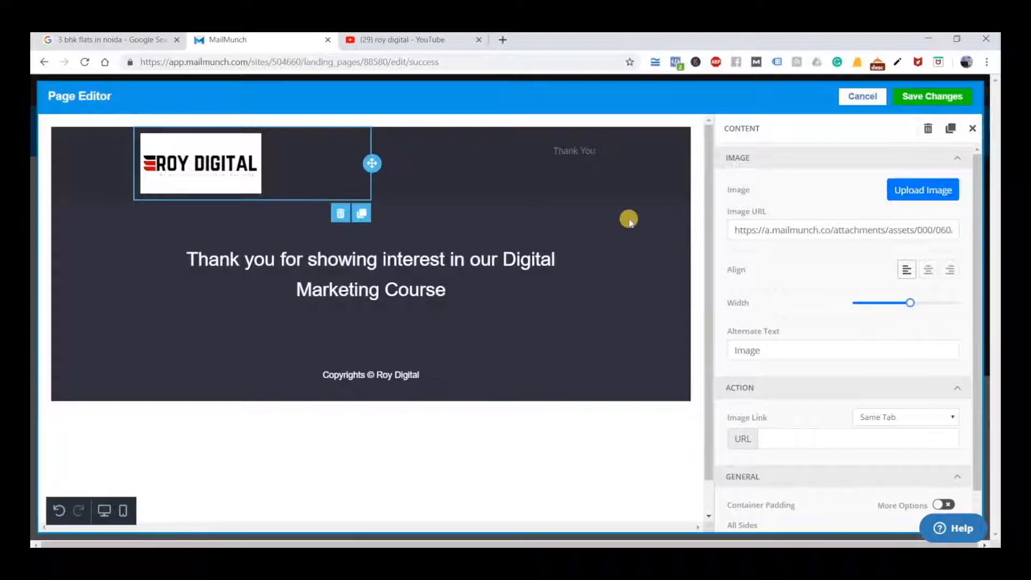
Delete the "Thank You" text block beside the logo in the header row
{"action": "left_click", "coordinate": [592, 176]}
{"action": "left_click", "coordinate": [525, 151]}
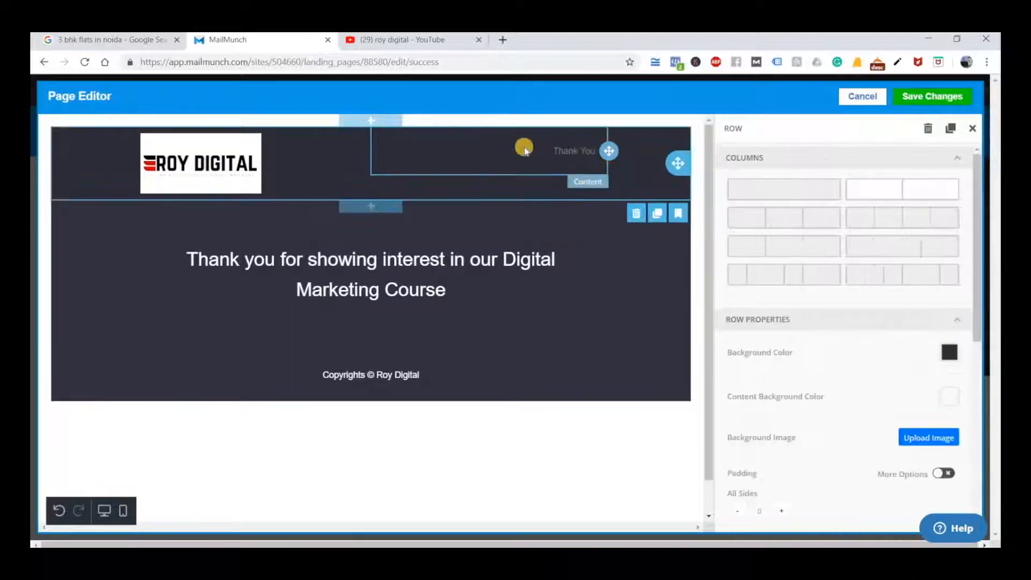
{"action": "left_click", "coordinate": [553, 269]}
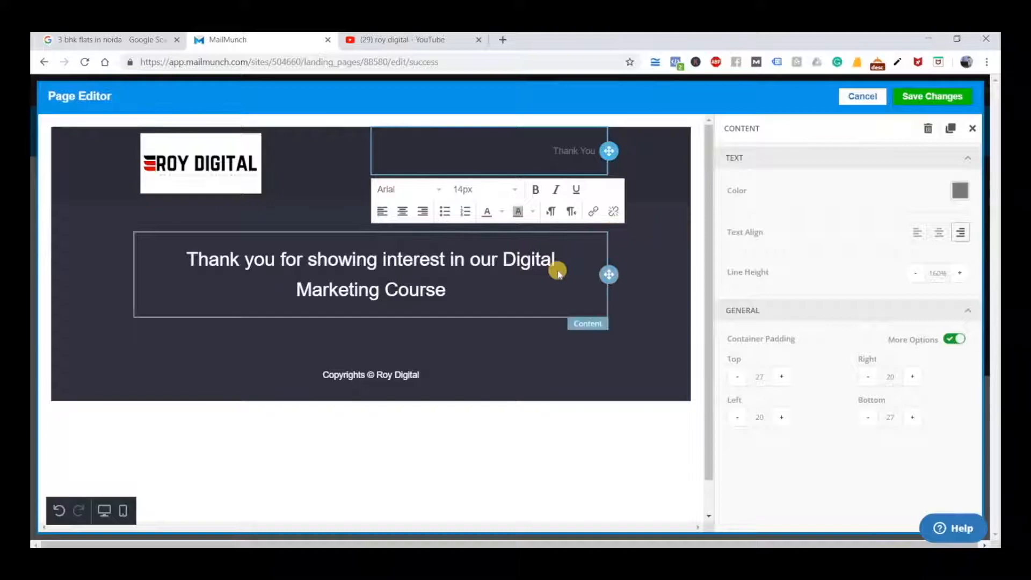
{"action": "scroll", "coordinate": [578, 159], "scroll_direction": "down", "scroll_amount": 1}
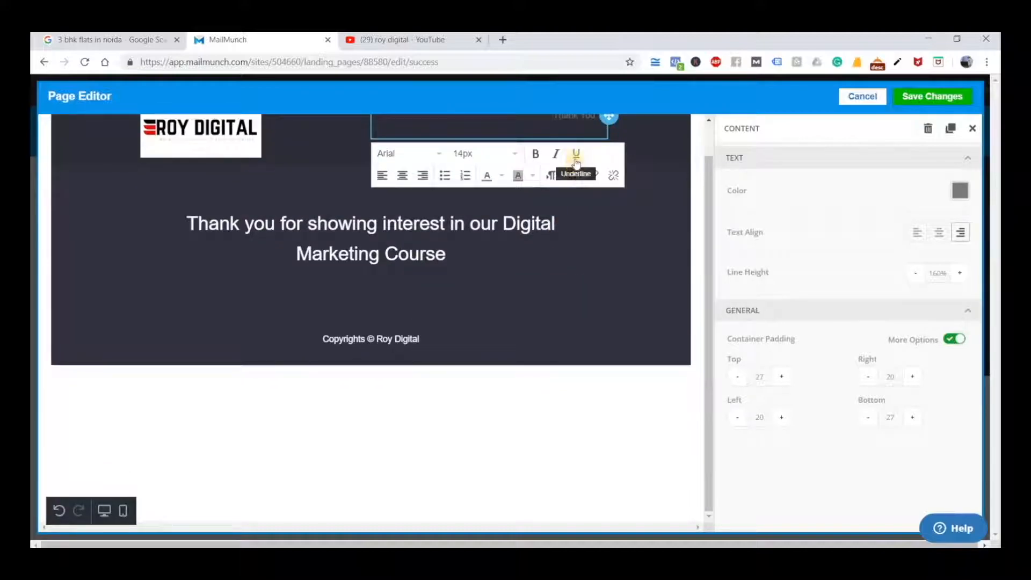
{"action": "left_click", "coordinate": [925, 132]}
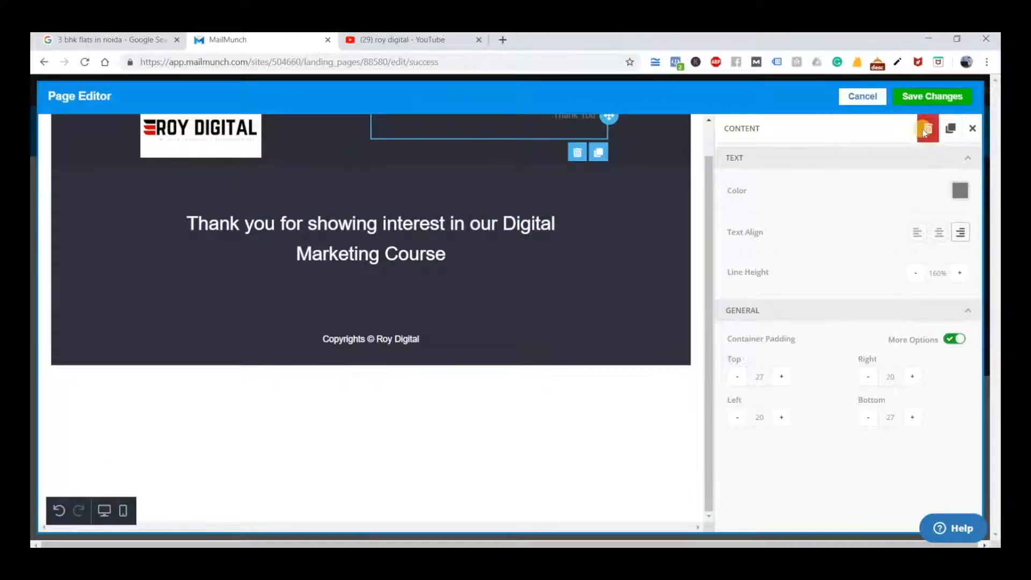
{"action": "left_click", "coordinate": [647, 362]}
{"action": "left_click", "coordinate": [632, 356]}
{"action": "scroll", "coordinate": [570, 201], "scroll_direction": "up", "scroll_amount": 1}
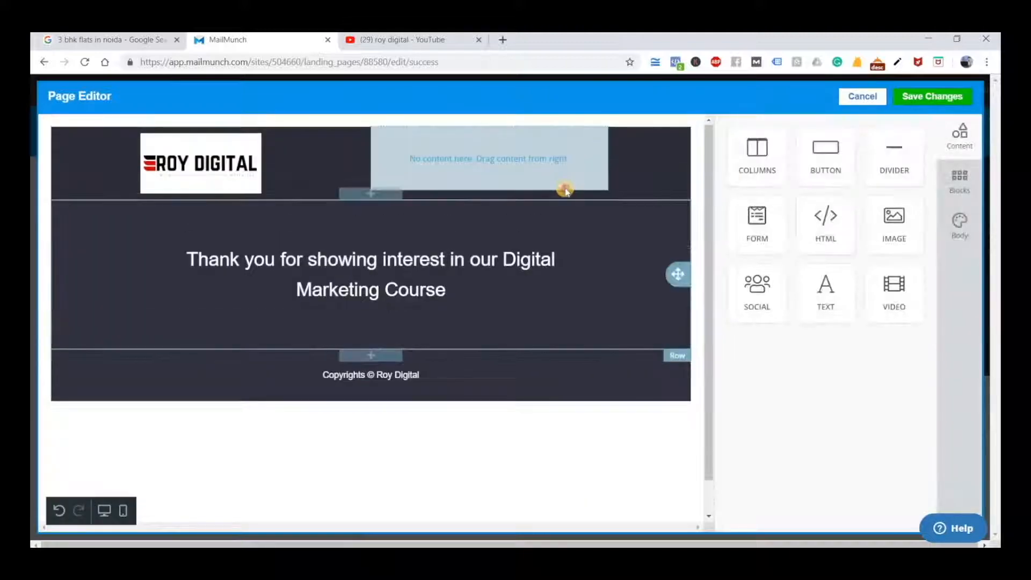
Try to delete the header row that holds the logo and the empty column
{"action": "left_click", "coordinate": [684, 192]}
{"action": "left_click", "coordinate": [638, 213]}
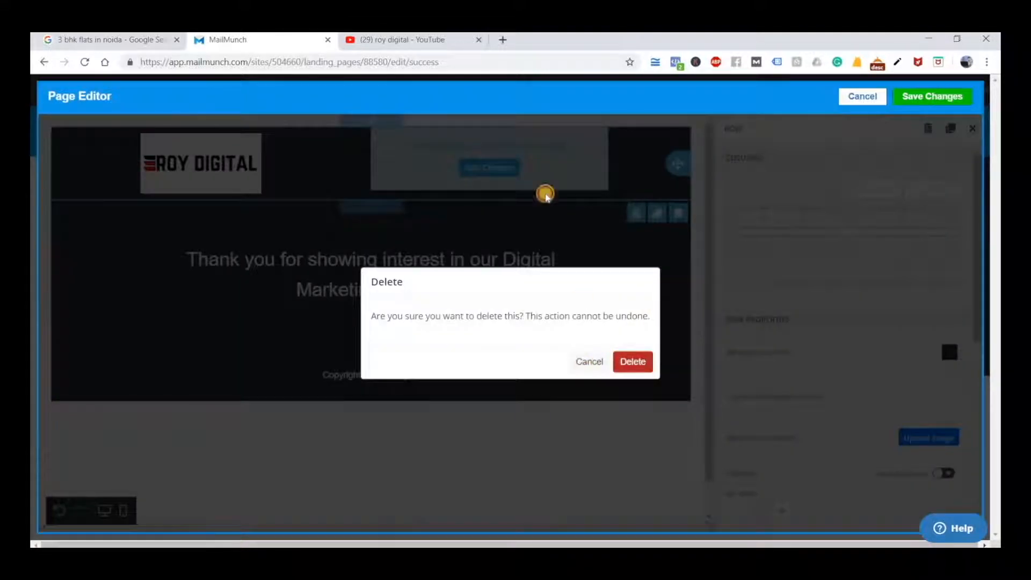
{"action": "left_click", "coordinate": [545, 195]}
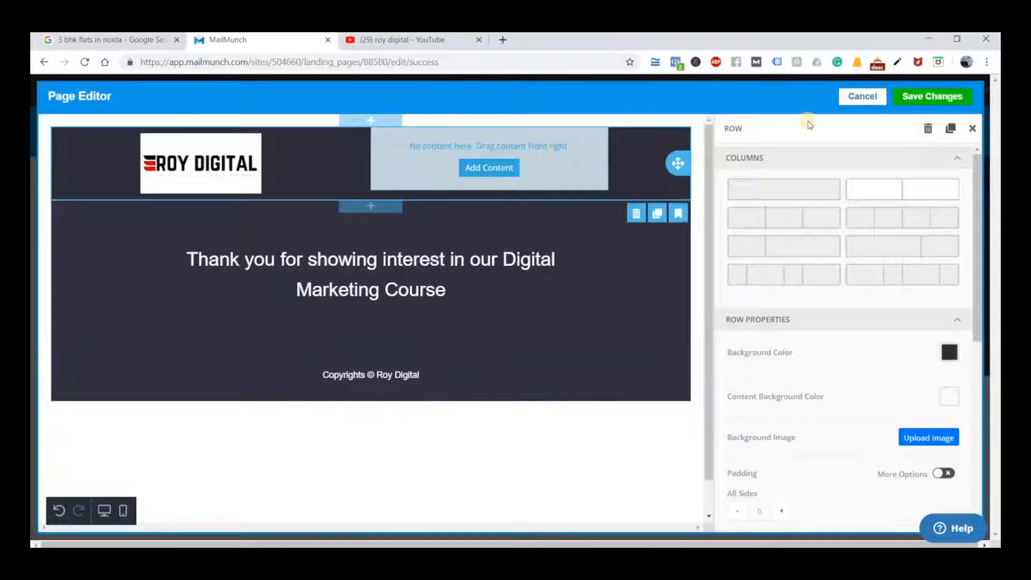
{"action": "left_click", "coordinate": [387, 143]}
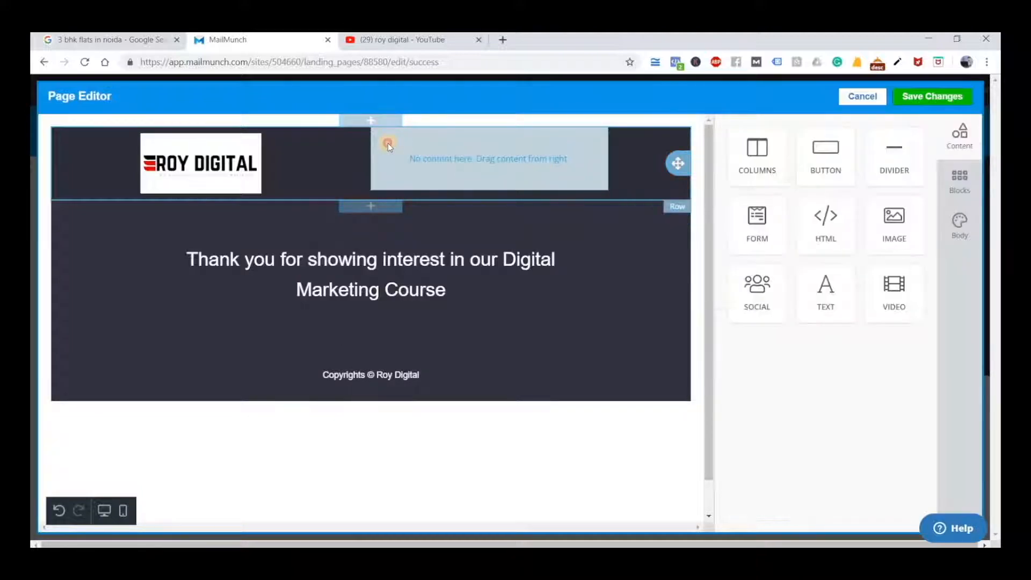
{"action": "left_click", "coordinate": [388, 143]}
{"action": "left_click", "coordinate": [931, 130]}
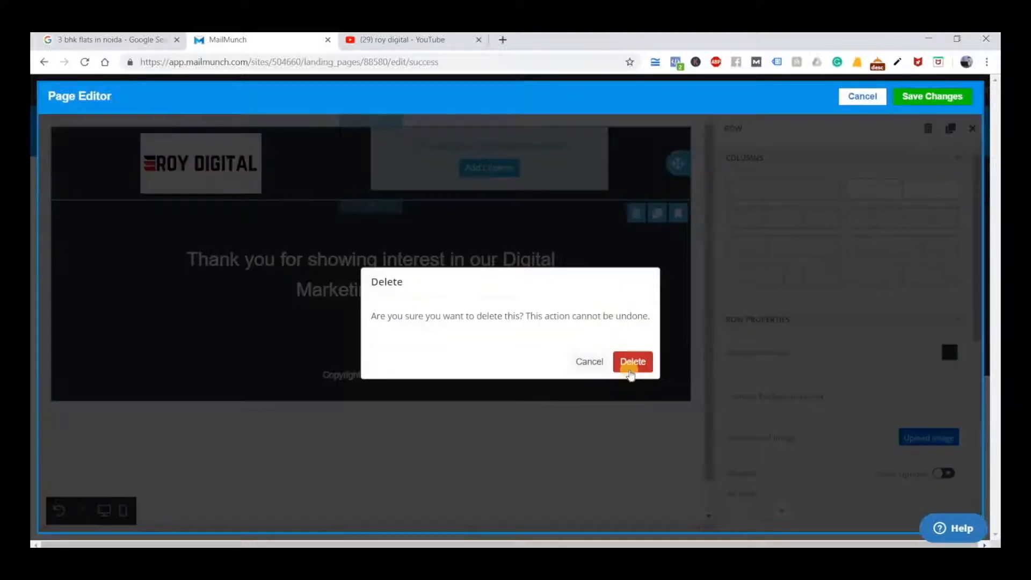
{"action": "left_click", "coordinate": [633, 361]}
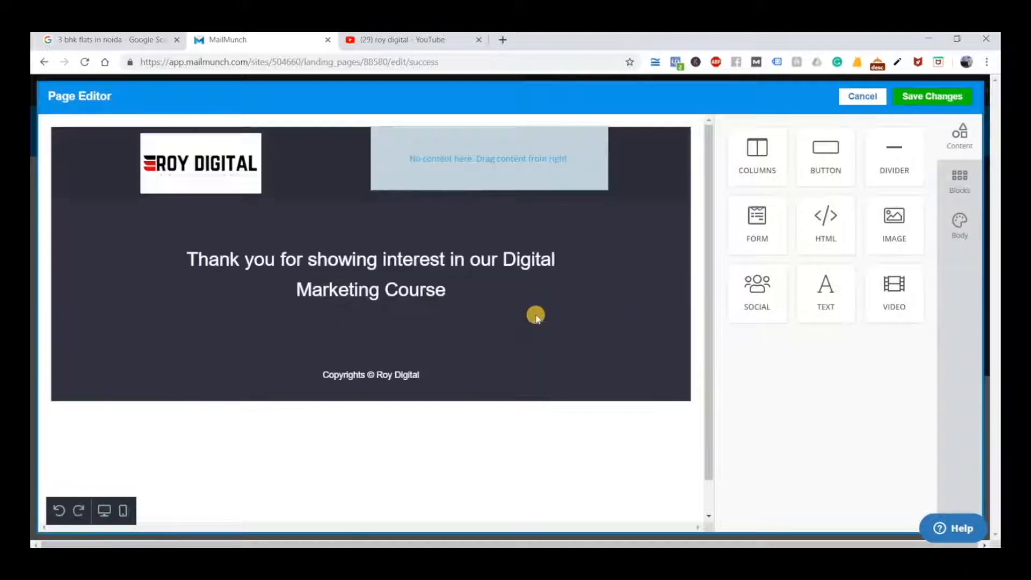
Change the header row to a single-column layout, removing the empty column beside the logo
{"action": "left_click", "coordinate": [524, 160]}
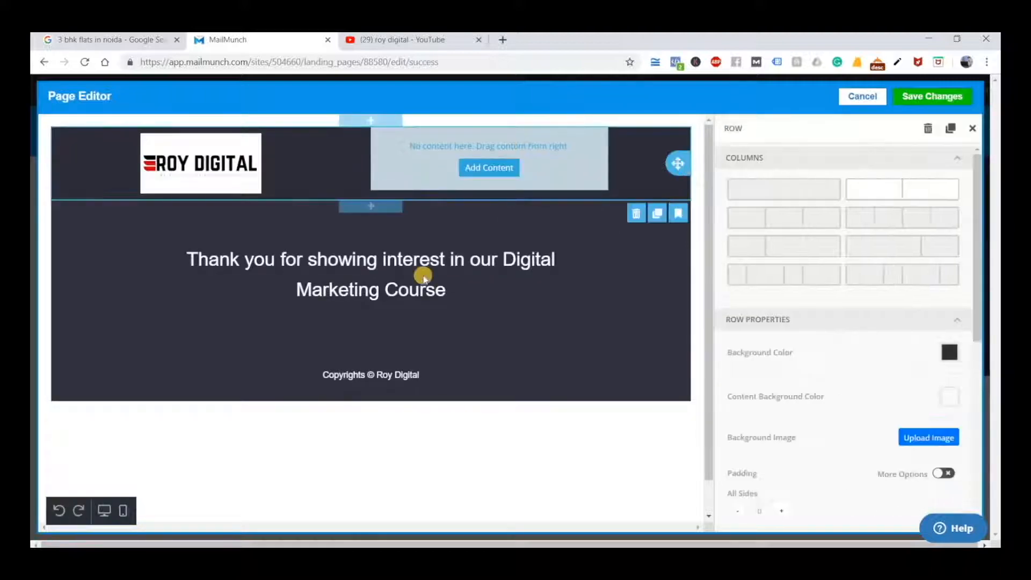
{"action": "left_click", "coordinate": [801, 189]}
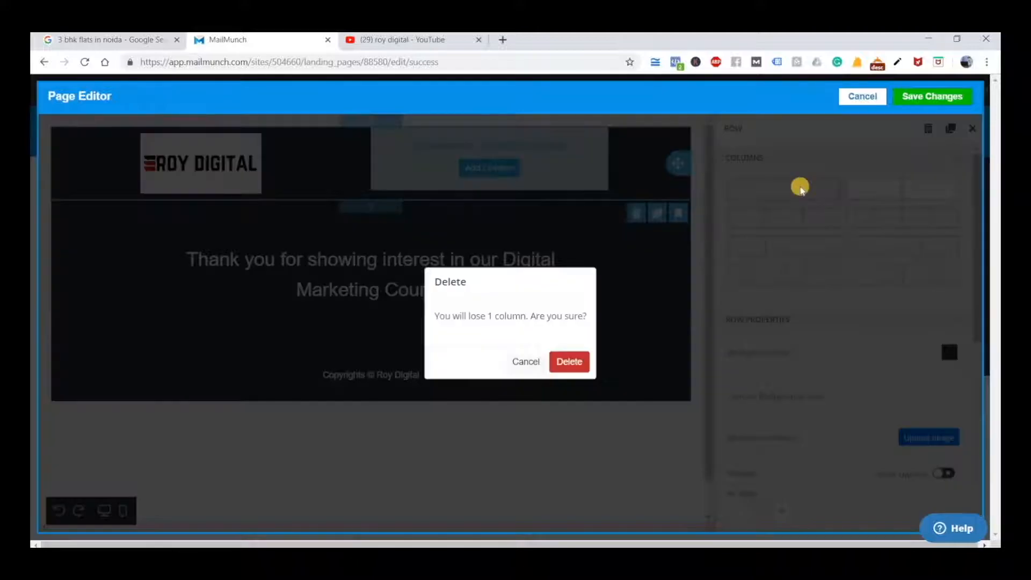
{"action": "left_click", "coordinate": [569, 362]}
Center the Roy Digital logo in the header and reduce its width to about a third
{"action": "left_click", "coordinate": [617, 203]}
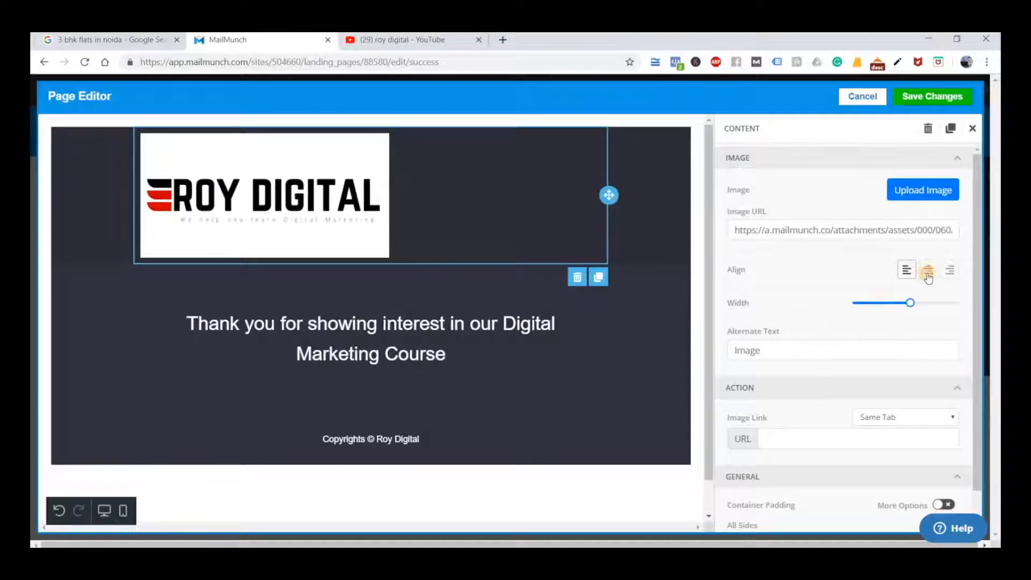
{"action": "left_click", "coordinate": [928, 270]}
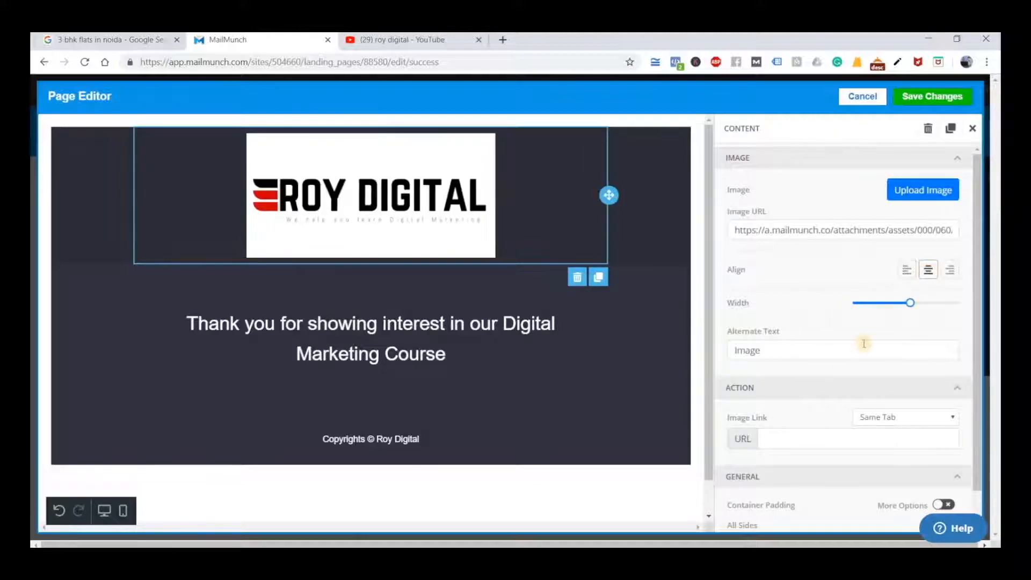
{"action": "left_click", "coordinate": [891, 303]}
{"action": "left_click", "coordinate": [588, 473]}
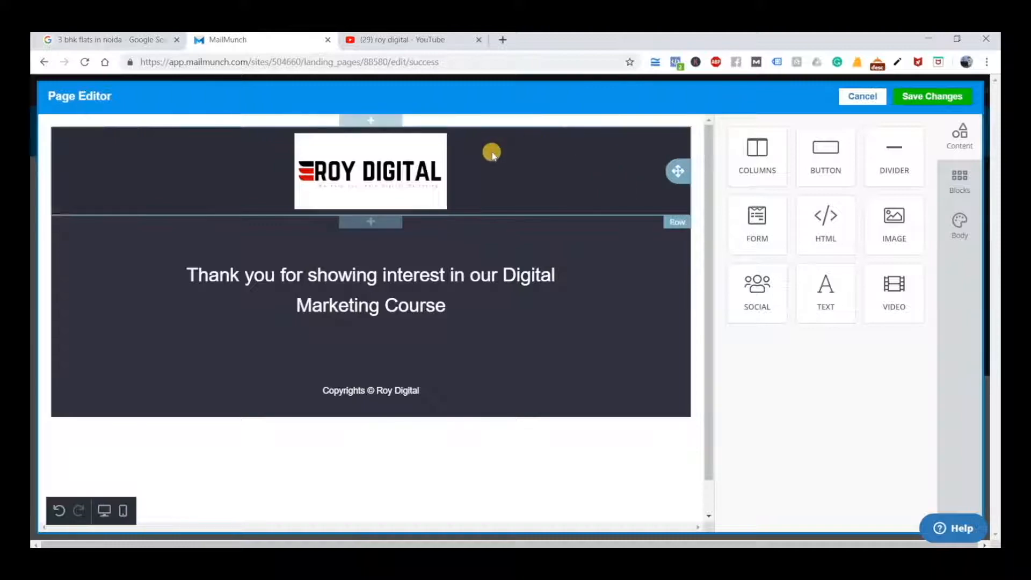
{"action": "left_click", "coordinate": [585, 171]}
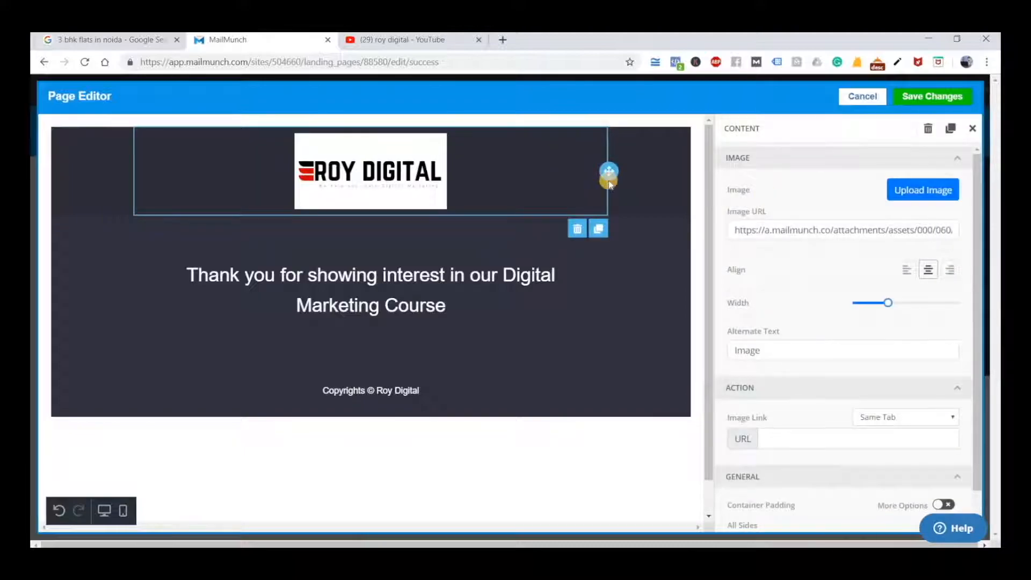
{"action": "left_click", "coordinate": [659, 189]}
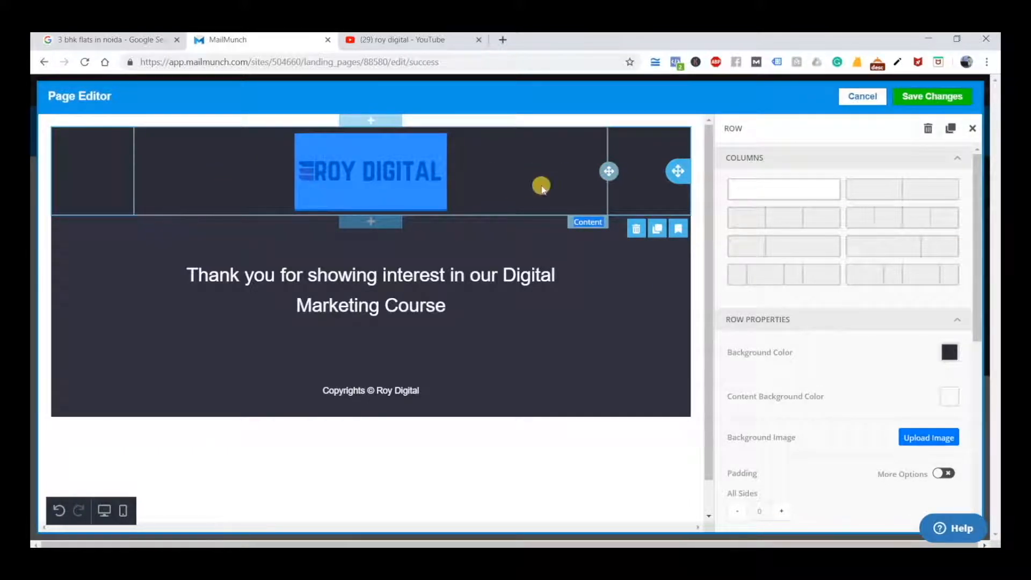
{"action": "left_click", "coordinate": [373, 167]}
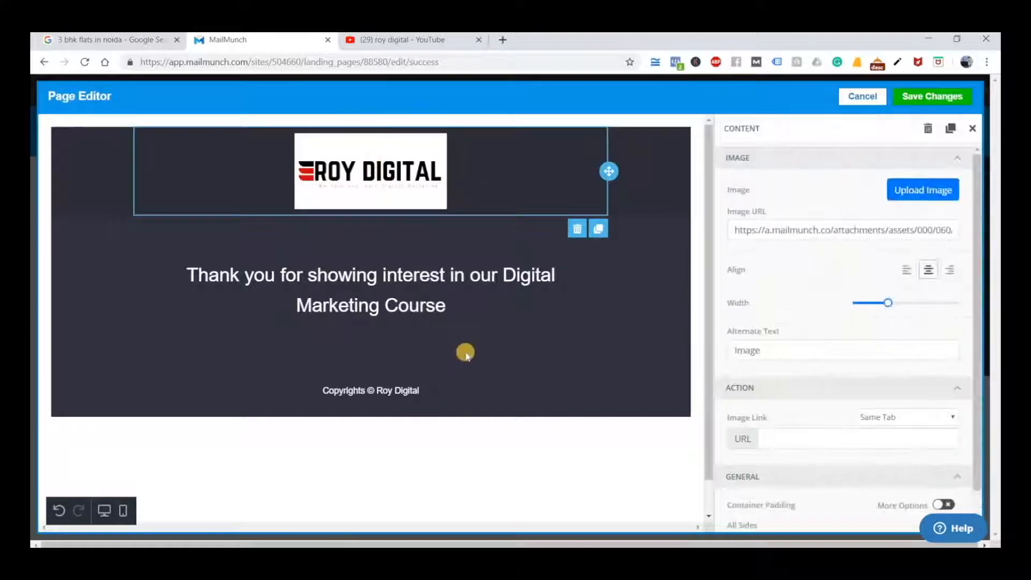
{"action": "left_click", "coordinate": [554, 432]}
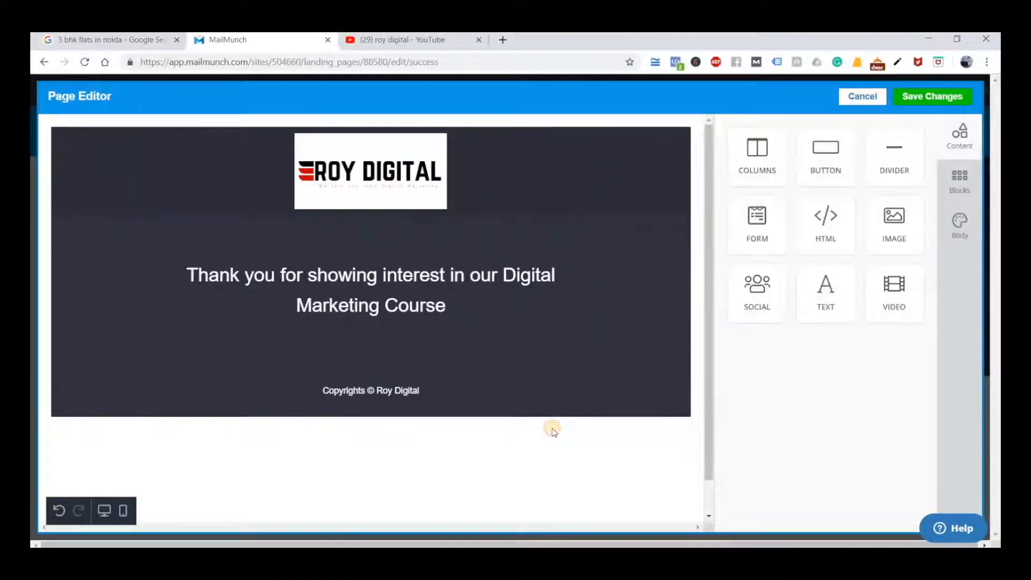
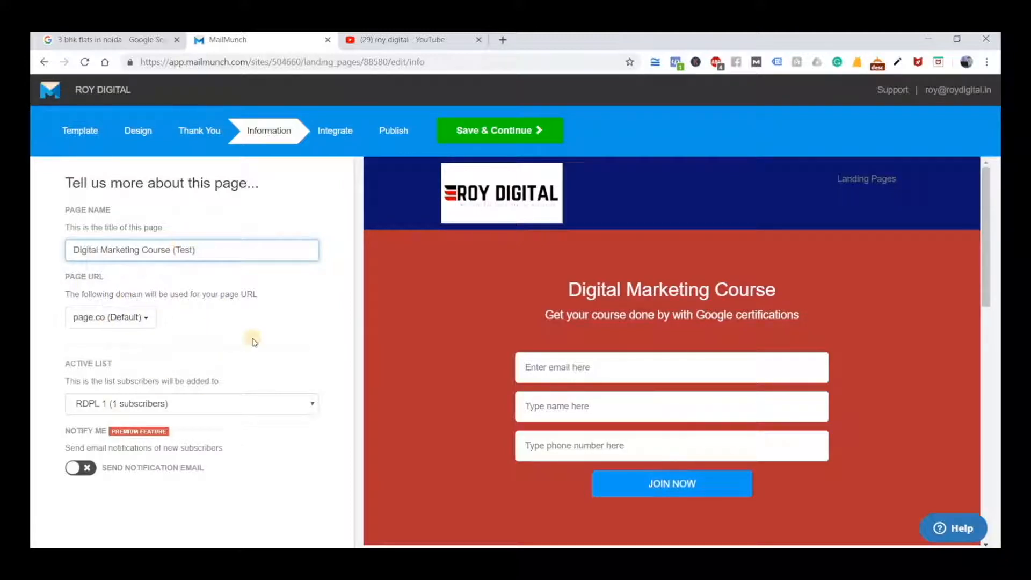
Keep RDPL 1 as the active subscriber list for the page and continue to the integration stage
{"action": "left_click_drag", "start_coordinate": [67, 366], "coordinate": [135, 366]}
{"action": "left_click", "coordinate": [174, 354]}
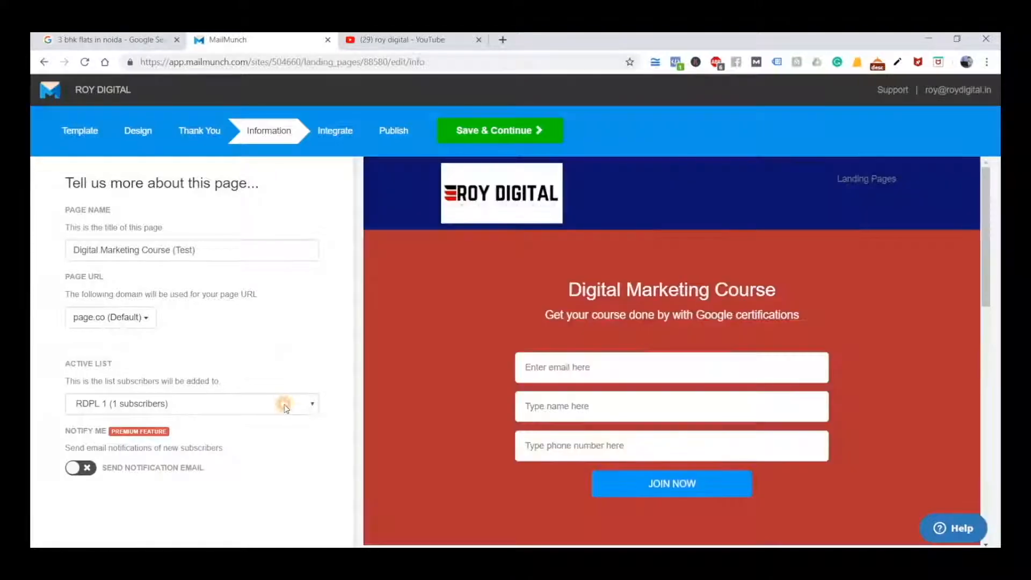
{"action": "left_click", "coordinate": [282, 405]}
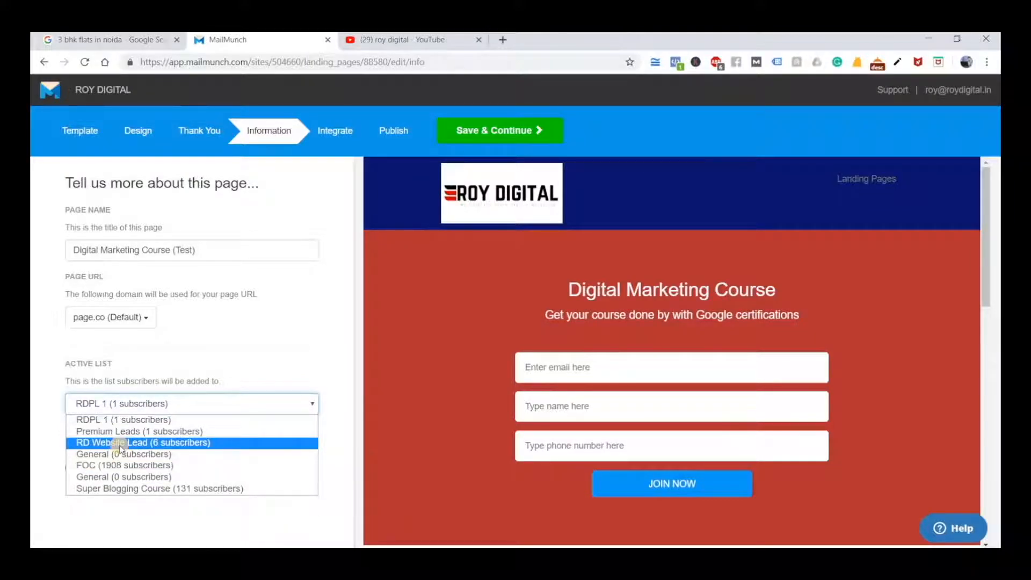
{"action": "left_click", "coordinate": [217, 357]}
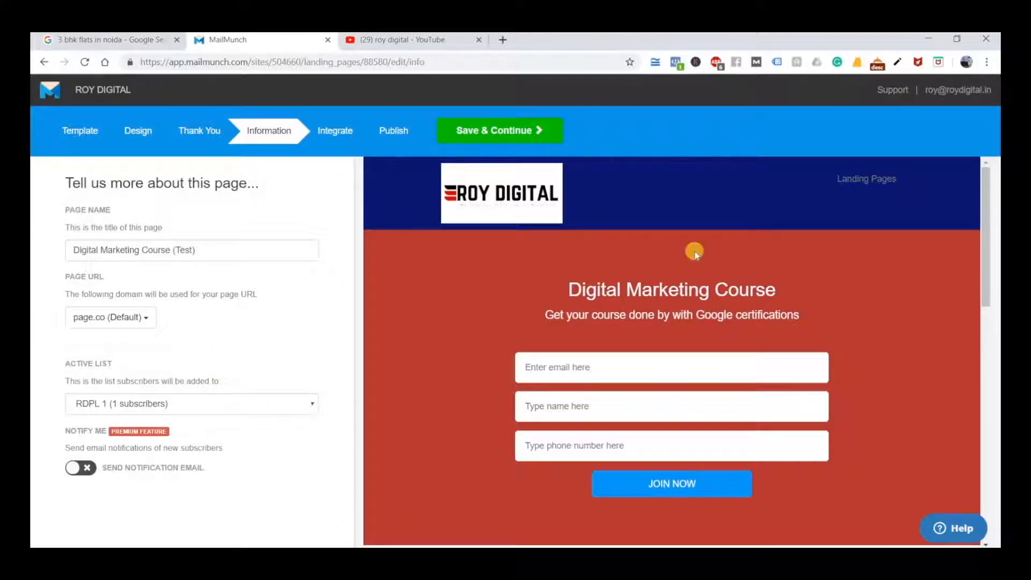
{"action": "mouse_move", "coordinate": [750, 280]}
{"action": "left_click", "coordinate": [136, 403]}
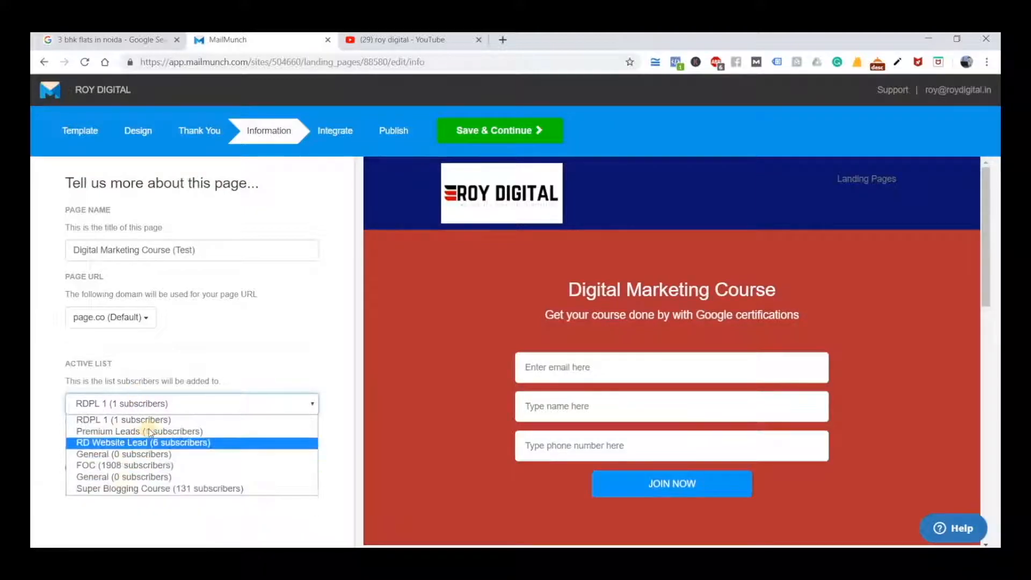
{"action": "left_click", "coordinate": [85, 410]}
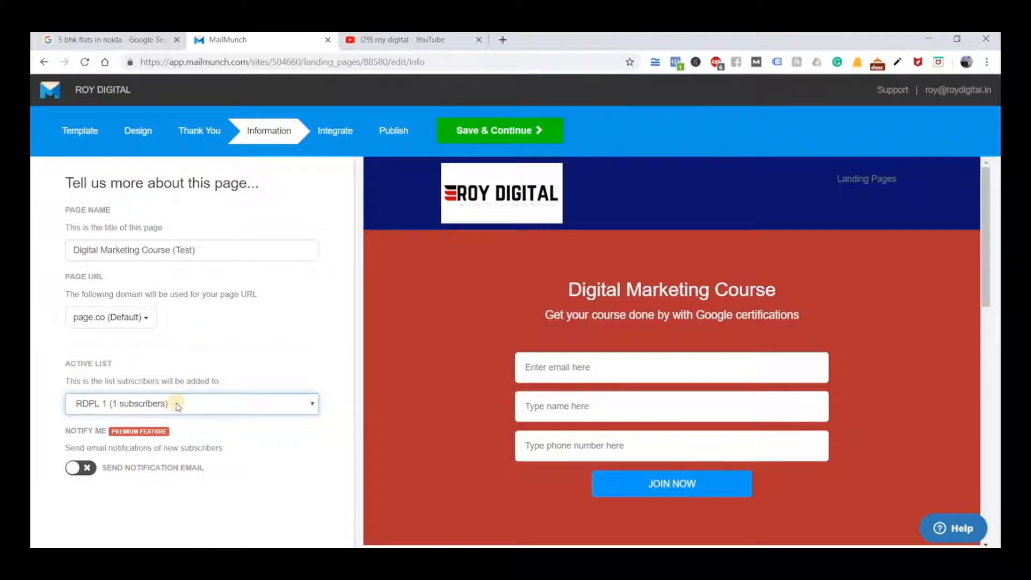
{"action": "mouse_move", "coordinate": [790, 449]}
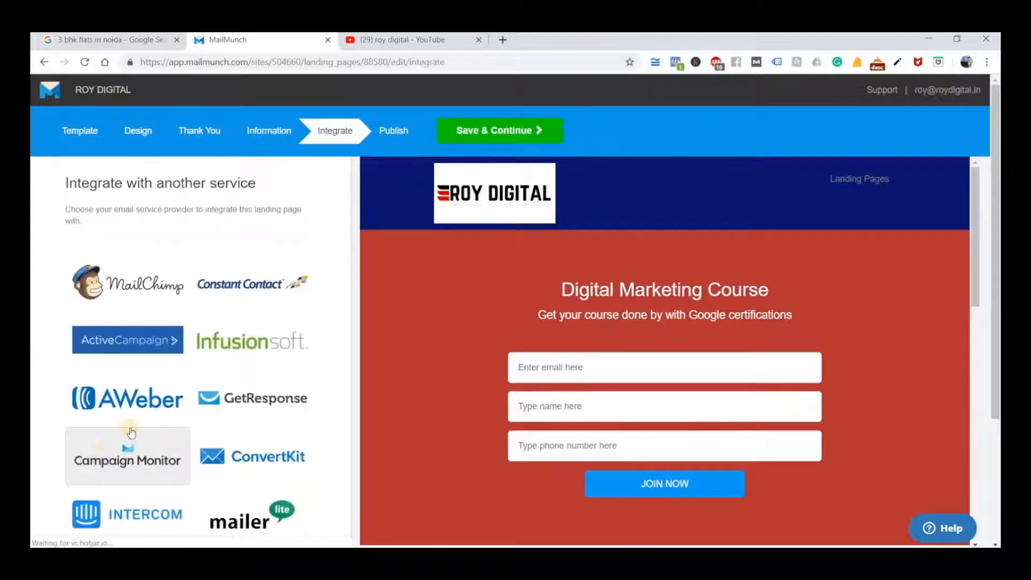
Review the available email service integrations and continue to the publishing stage without connecting one
{"action": "scroll", "coordinate": [130, 428], "scroll_direction": "down", "scroll_amount": 3}
{"action": "scroll", "coordinate": [131, 426], "scroll_direction": "up", "scroll_amount": 3}
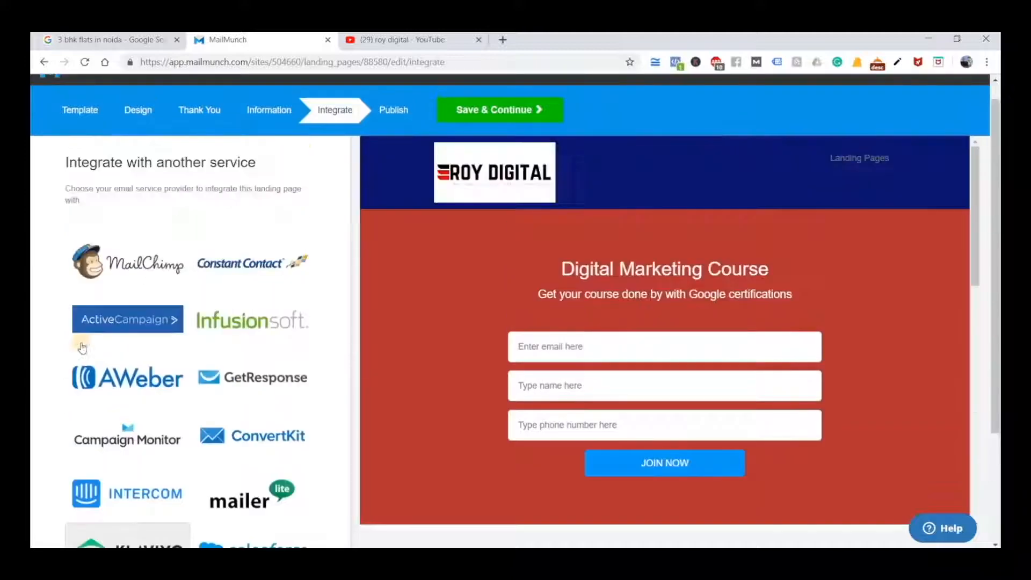
{"action": "mouse_move", "coordinate": [706, 432]}
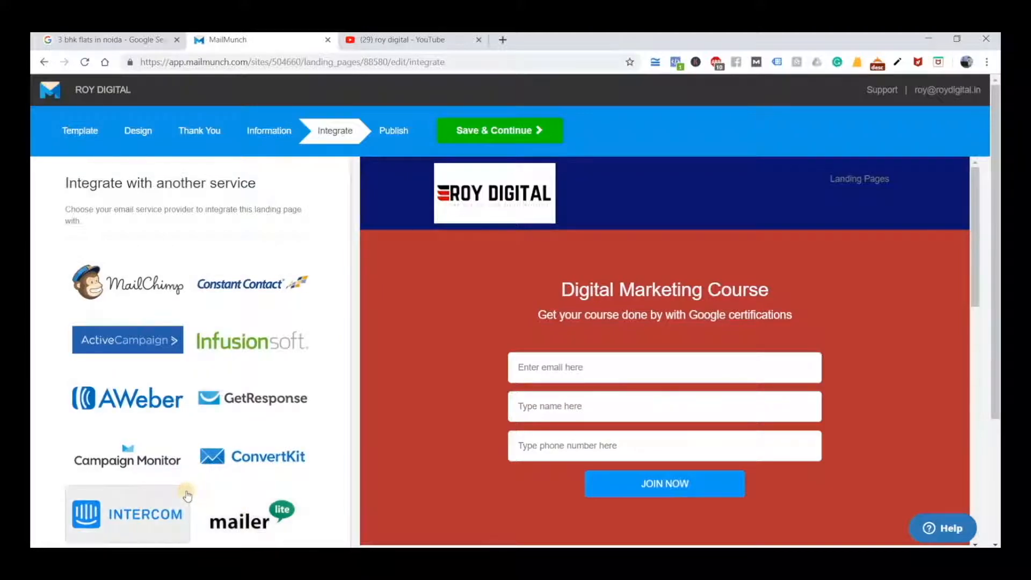
{"action": "scroll", "coordinate": [187, 495], "scroll_direction": "down", "scroll_amount": 1}
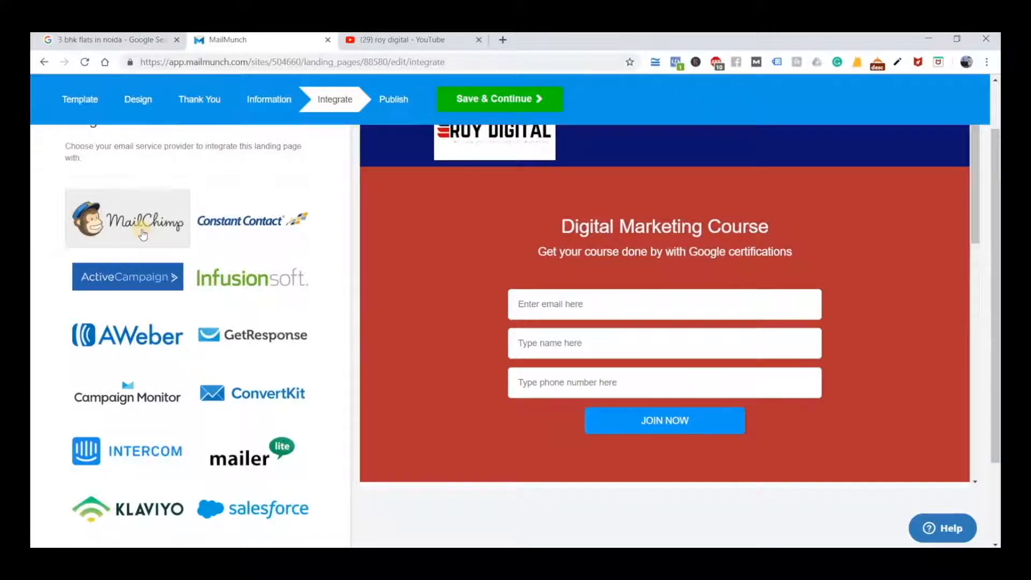
{"action": "scroll", "coordinate": [143, 235], "scroll_direction": "down", "scroll_amount": 2}
{"action": "scroll", "coordinate": [421, 202], "scroll_direction": "up", "scroll_amount": 4}
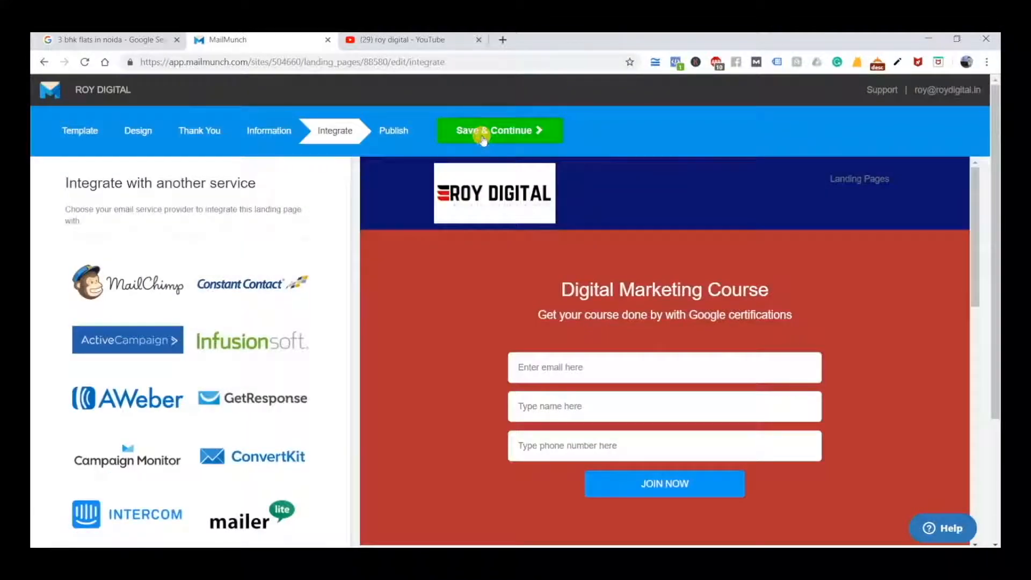
{"action": "left_click", "coordinate": [482, 134]}
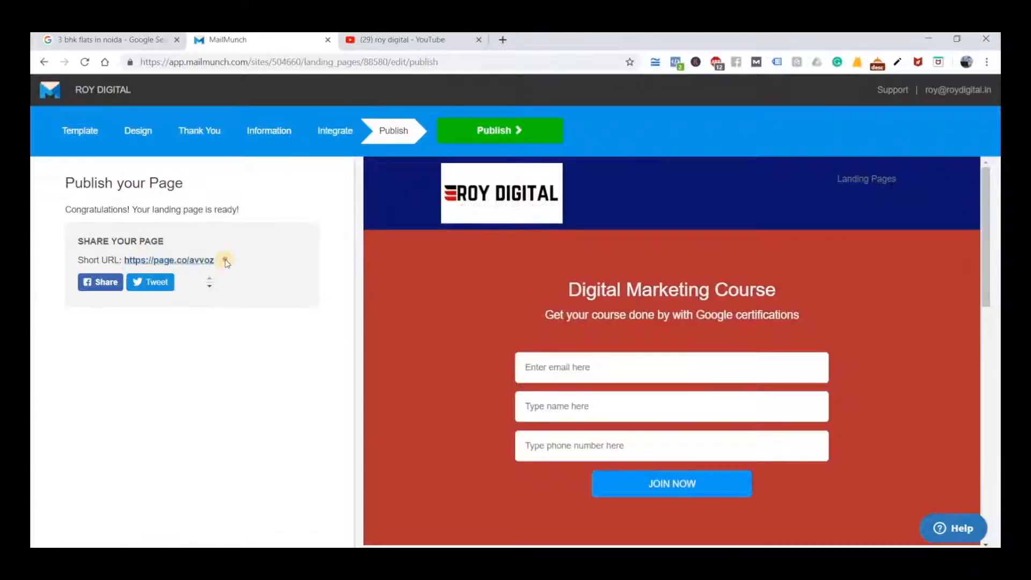
{"action": "left_click_drag", "start_coordinate": [226, 260], "coordinate": [124, 260]}
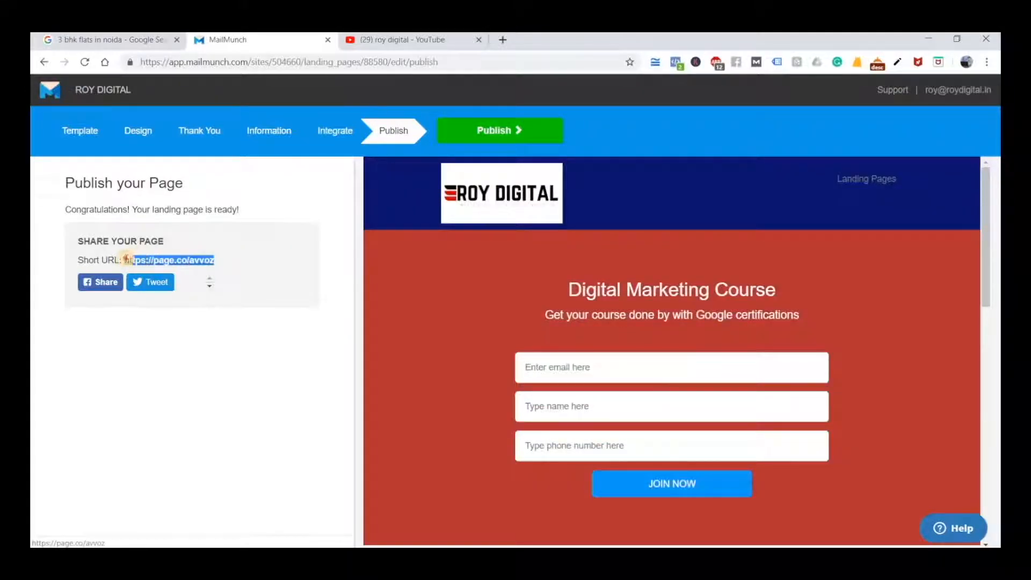
{"action": "right_click", "coordinate": [136, 265]}
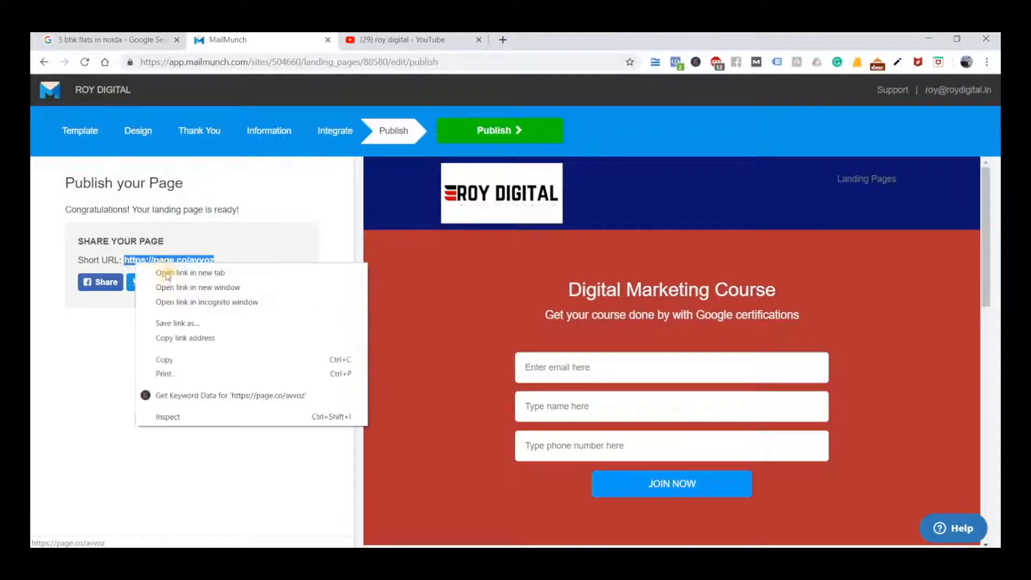
{"action": "left_click", "coordinate": [180, 360]}
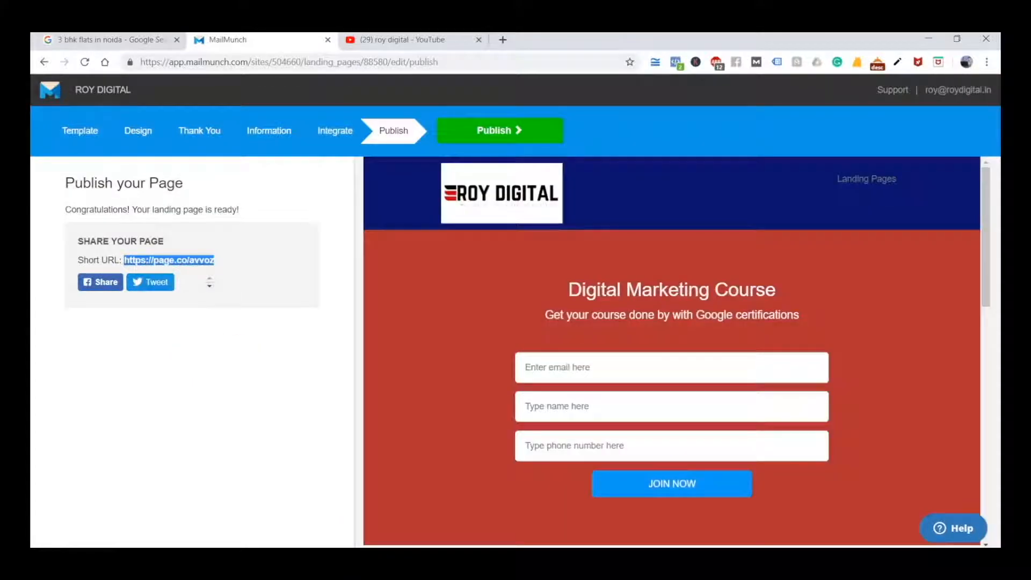
{"action": "mouse_move", "coordinate": [510, 545]}
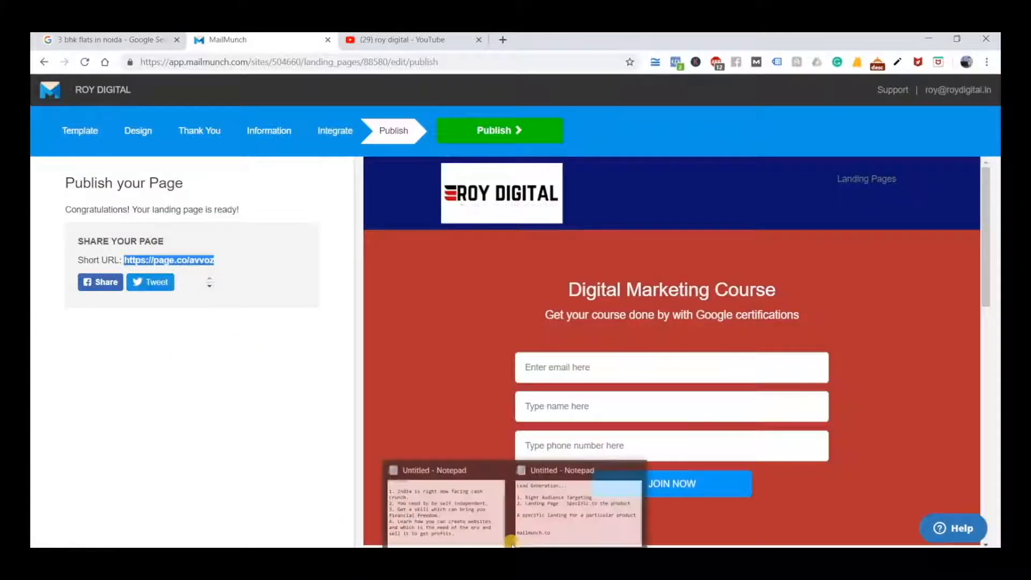
{"action": "left_click", "coordinate": [558, 526]}
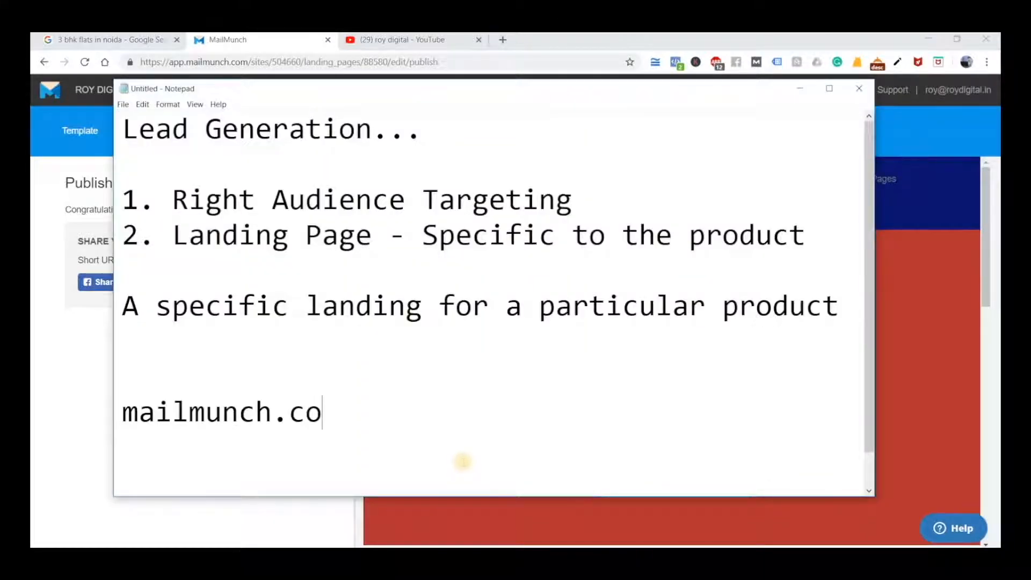
{"action": "key", "text": "Return"}
{"action": "key", "text": "Return"}
{"action": "key", "text": "Return"}
{"action": "key", "text": "ctrl+v"}
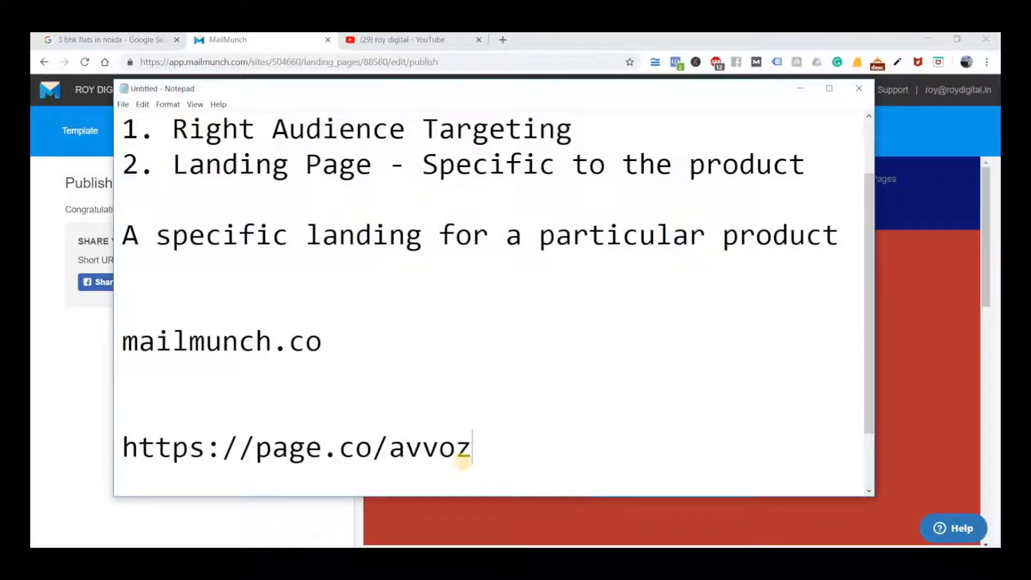
Return to MailMunch, publish the landing page and find its entry under Landing Pages
{"action": "left_click", "coordinate": [796, 85]}
{"action": "left_click", "coordinate": [537, 130]}
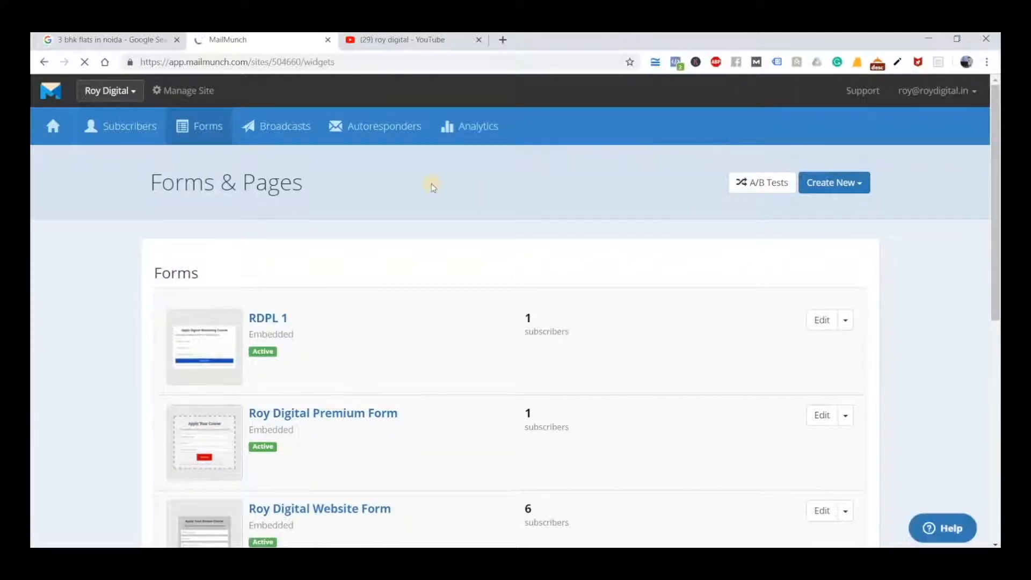
{"action": "scroll", "coordinate": [576, 266], "scroll_direction": "down", "scroll_amount": 8}
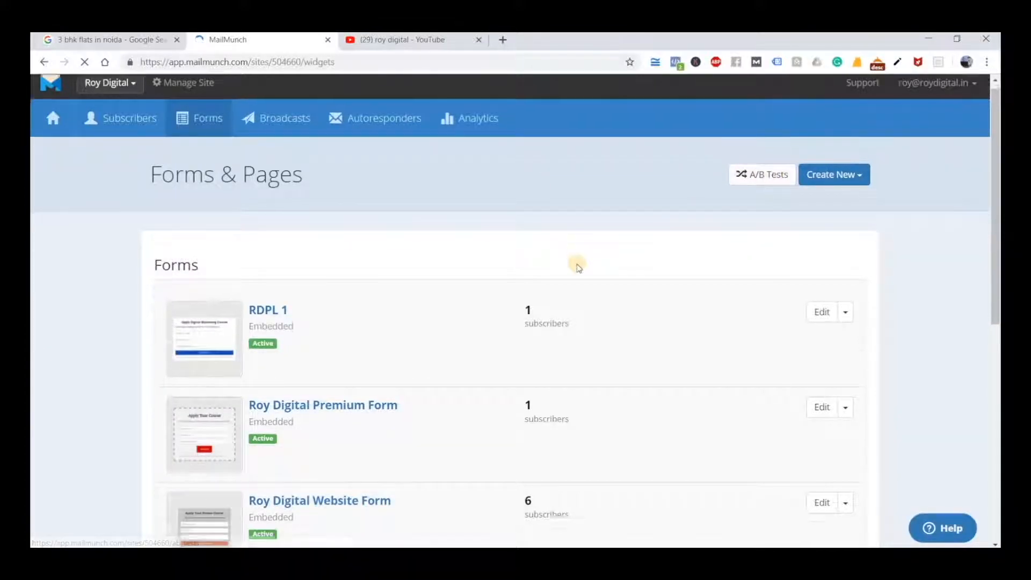
{"action": "scroll", "coordinate": [578, 268], "scroll_direction": "down", "scroll_amount": 1}
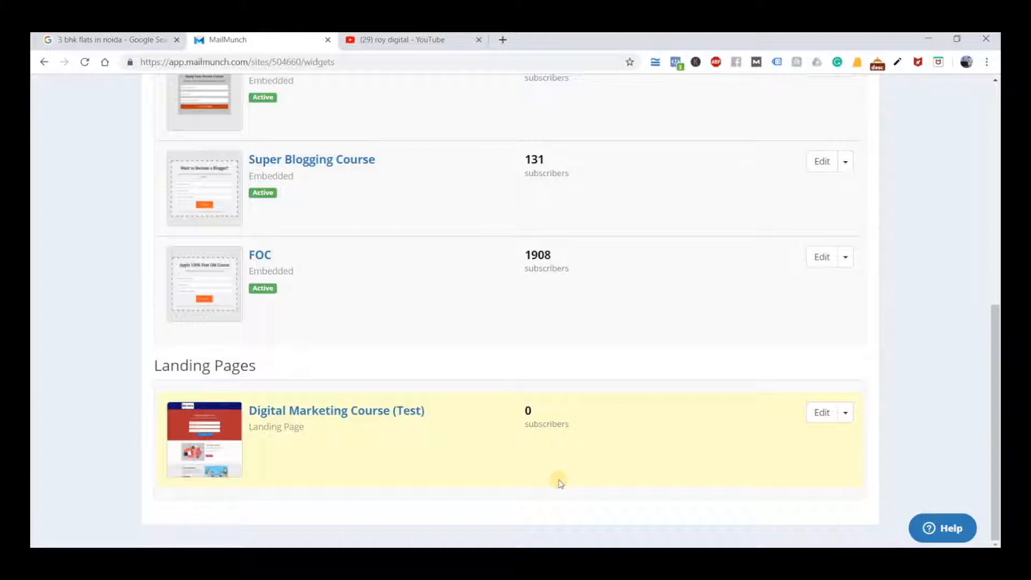
{"action": "key", "text": "ctrl+shift+n"}
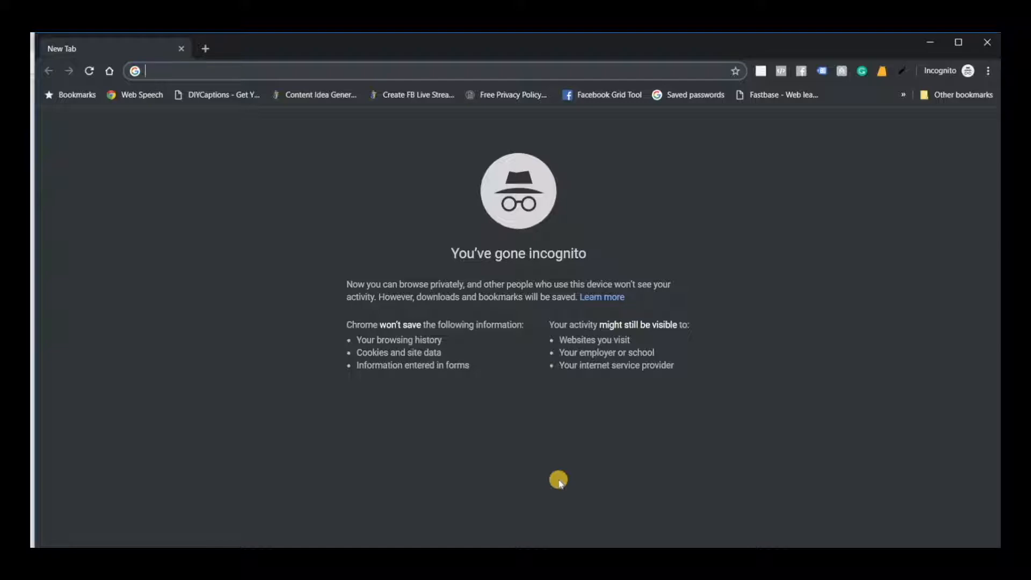
{"action": "left_click", "coordinate": [543, 514]}
{"action": "left_click_drag", "start_coordinate": [470, 447], "coordinate": [112, 445]}
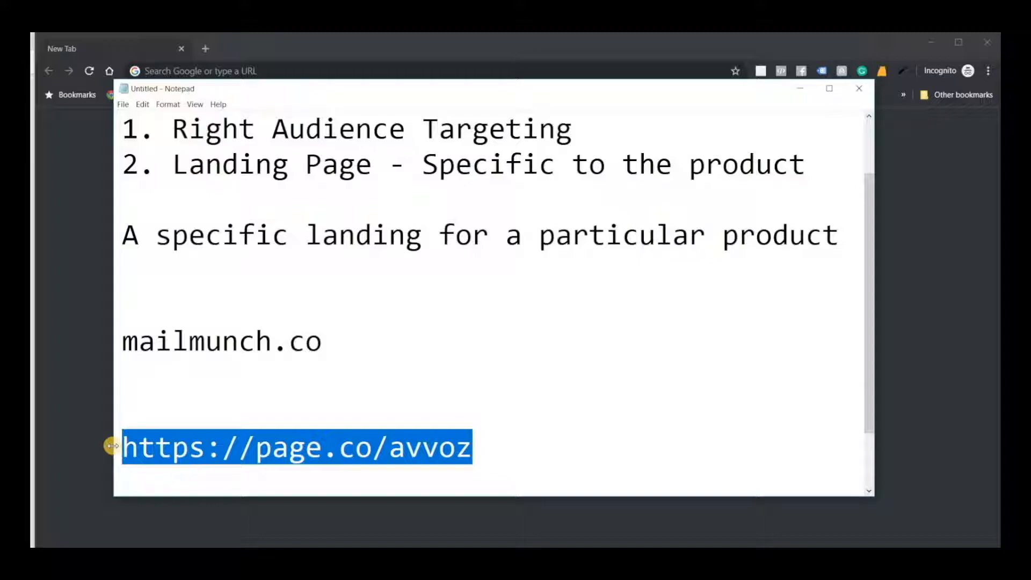
{"action": "right_click", "coordinate": [198, 463]}
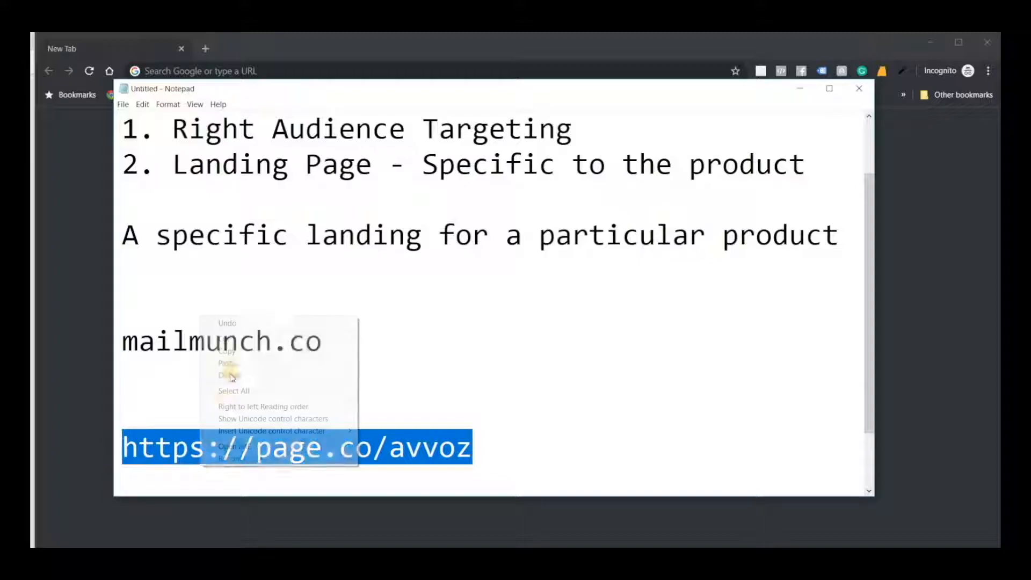
{"action": "left_click", "coordinate": [241, 351]}
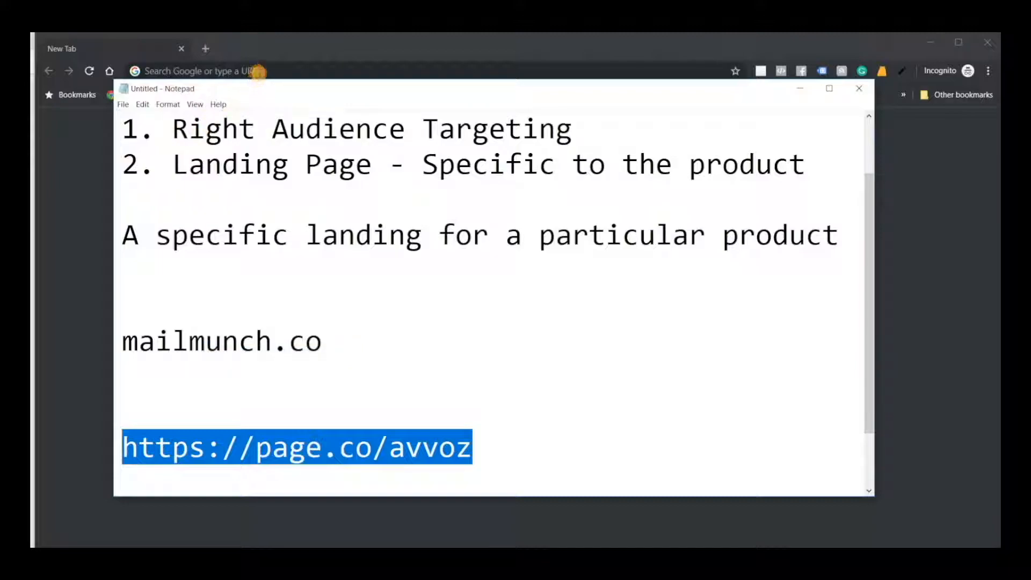
{"action": "left_click", "coordinate": [258, 71]}
{"action": "key", "text": "ctrl+v"}
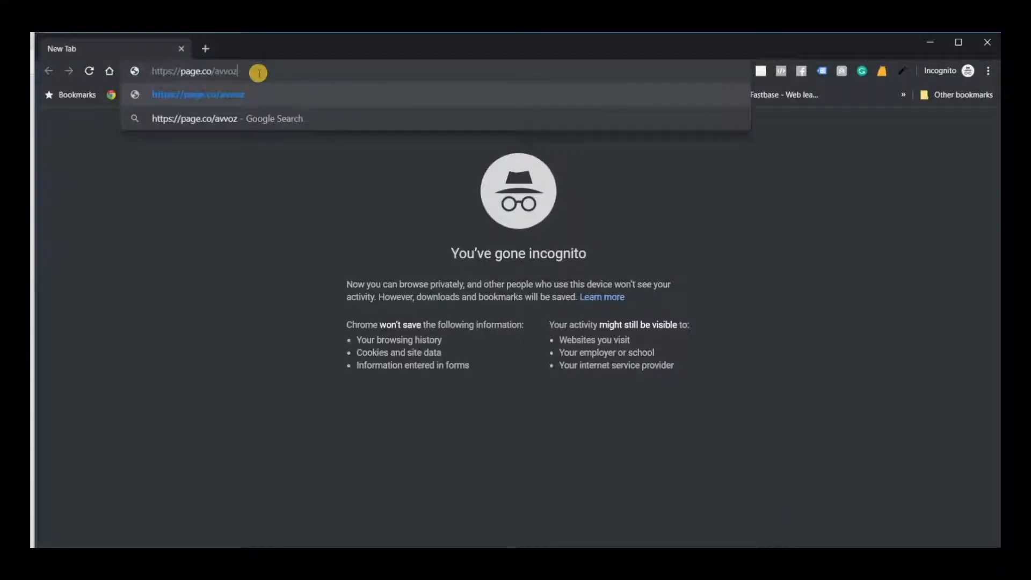
{"action": "key", "text": "Return"}
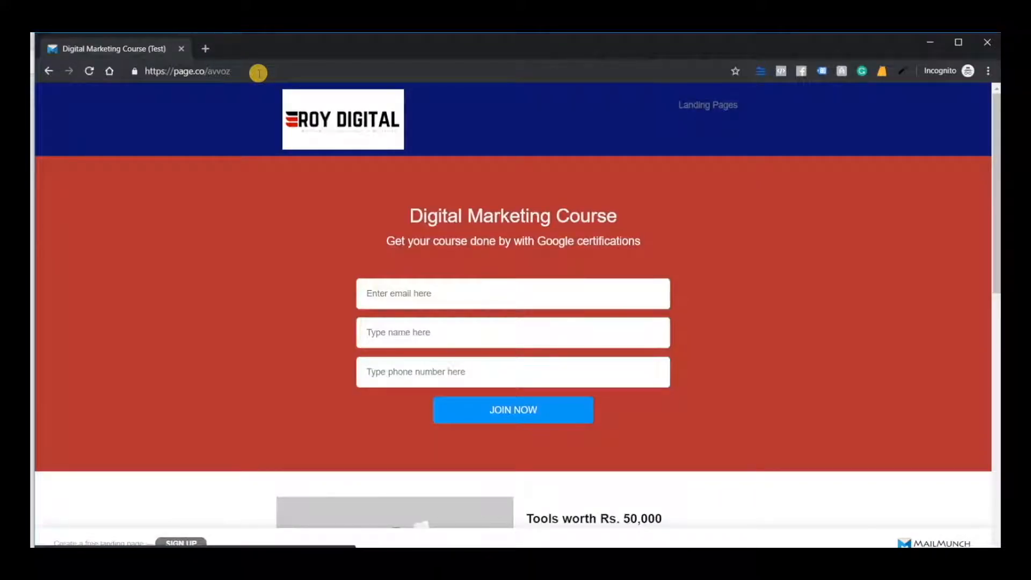
Examine the published landing page from header to footer, including its forms, course sections and video
{"action": "scroll", "coordinate": [400, 311], "scroll_direction": "down", "scroll_amount": 7}
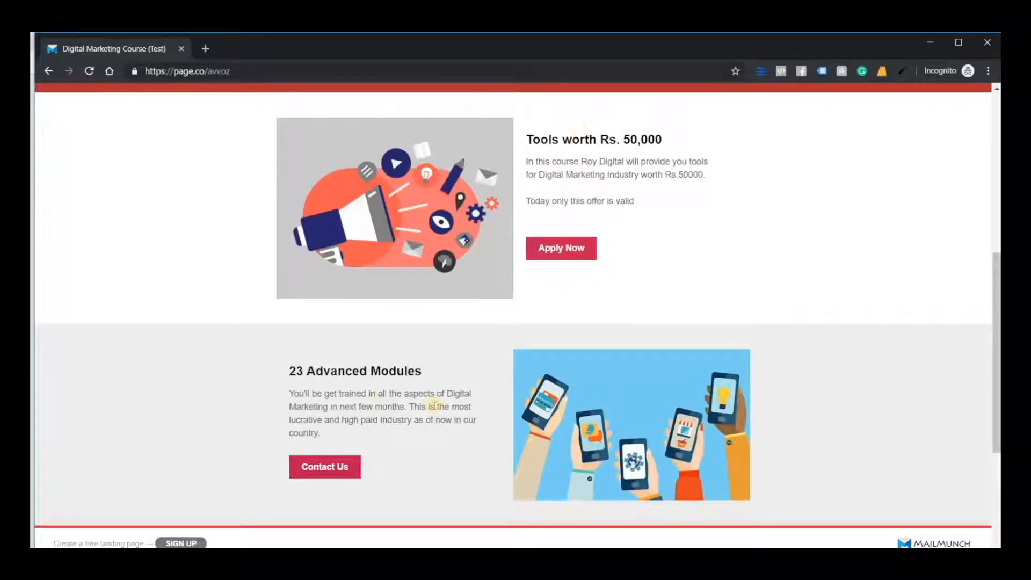
{"action": "scroll", "coordinate": [434, 406], "scroll_direction": "down", "scroll_amount": 4}
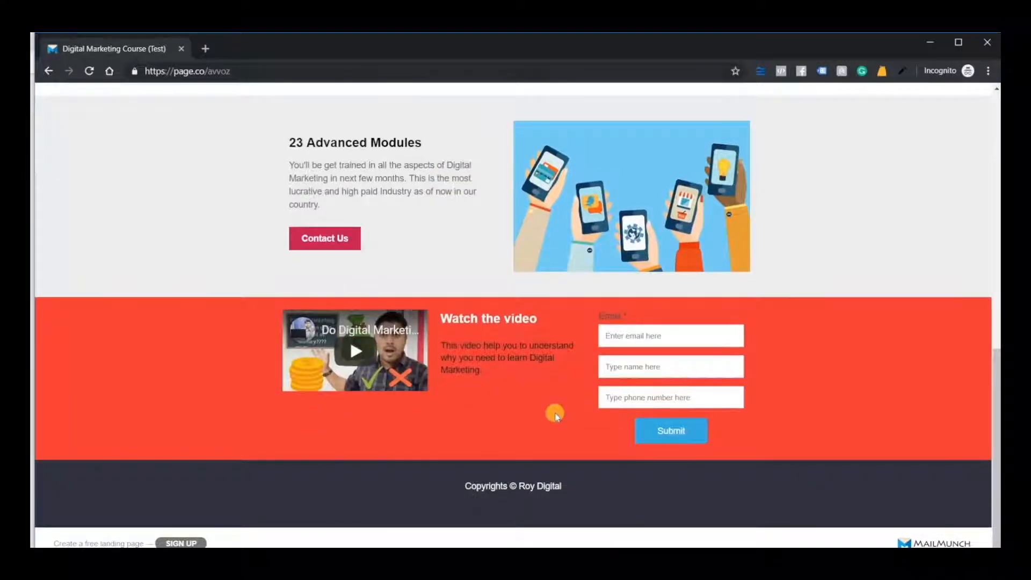
{"action": "scroll", "coordinate": [554, 453], "scroll_direction": "up", "scroll_amount": 11}
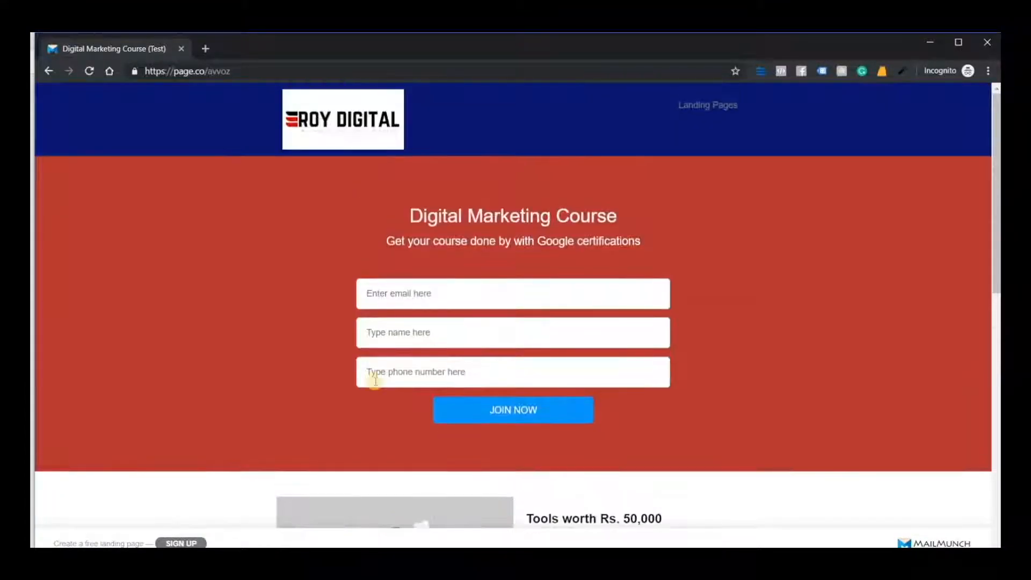
{"action": "scroll", "coordinate": [375, 381], "scroll_direction": "down", "scroll_amount": 11}
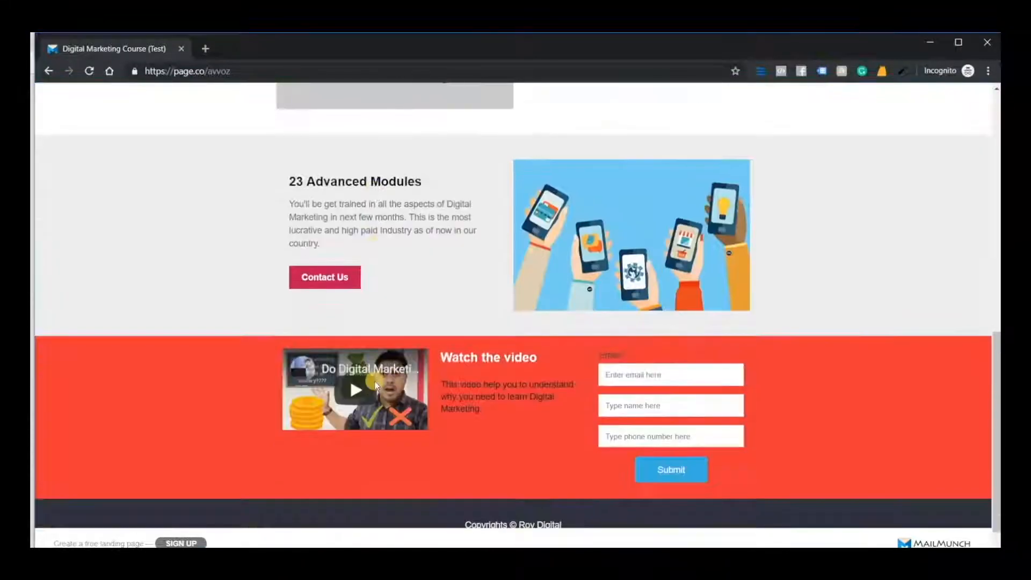
{"action": "scroll", "coordinate": [376, 384], "scroll_direction": "up", "scroll_amount": 11}
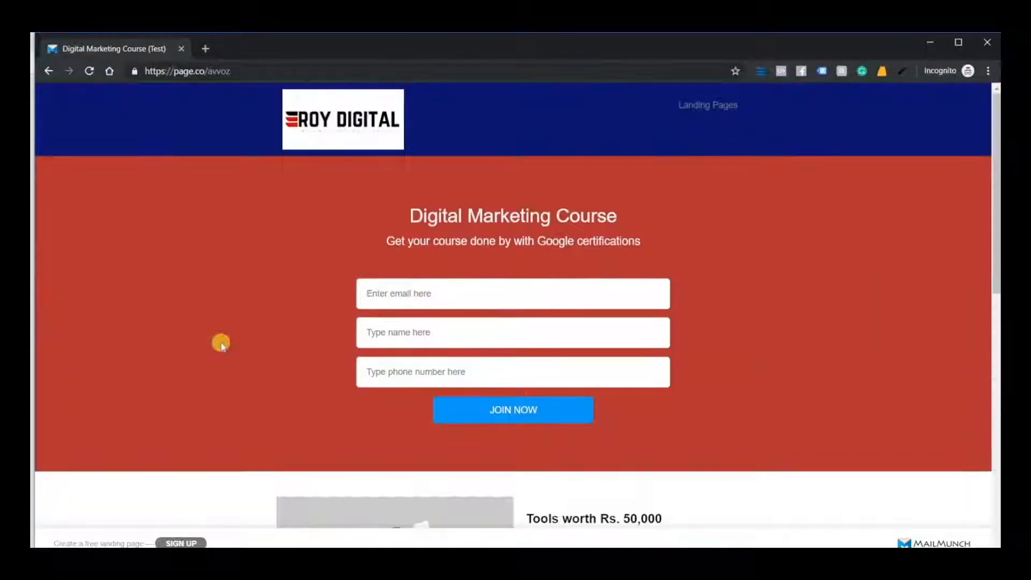
{"action": "scroll", "coordinate": [354, 331], "scroll_direction": "down", "scroll_amount": 5}
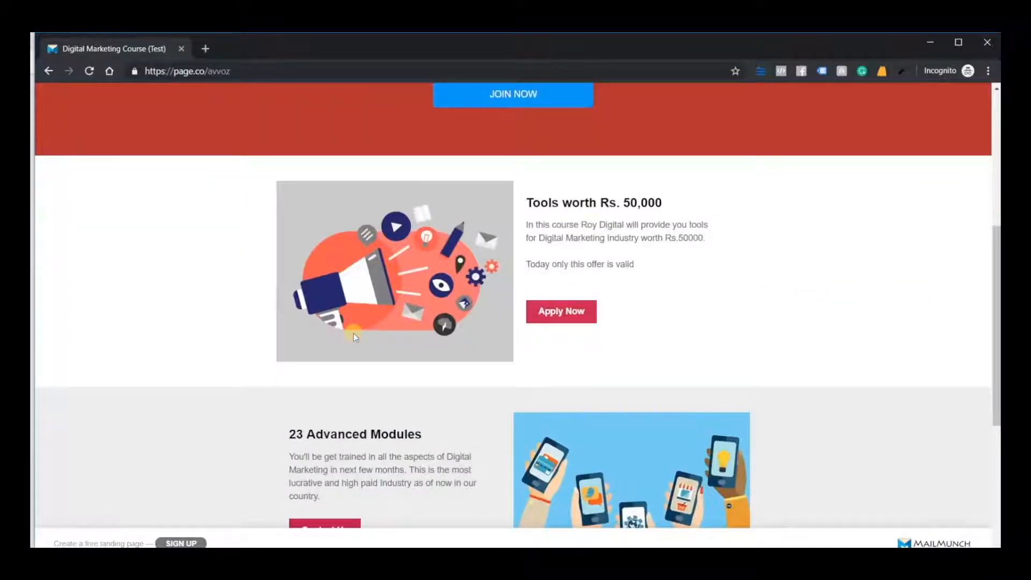
{"action": "scroll", "coordinate": [353, 333], "scroll_direction": "down", "scroll_amount": 5}
{"action": "scroll", "coordinate": [354, 376], "scroll_direction": "up", "scroll_amount": 10}
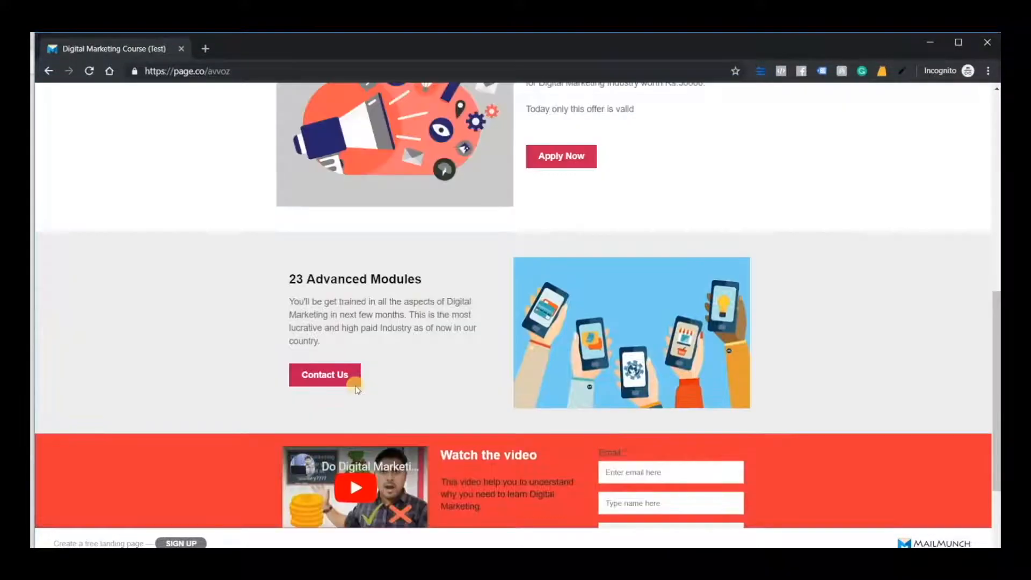
Fill in the live page's header sign-up form with the e-mail address, full name and phone number, and submit it
{"action": "left_click", "coordinate": [426, 295]}
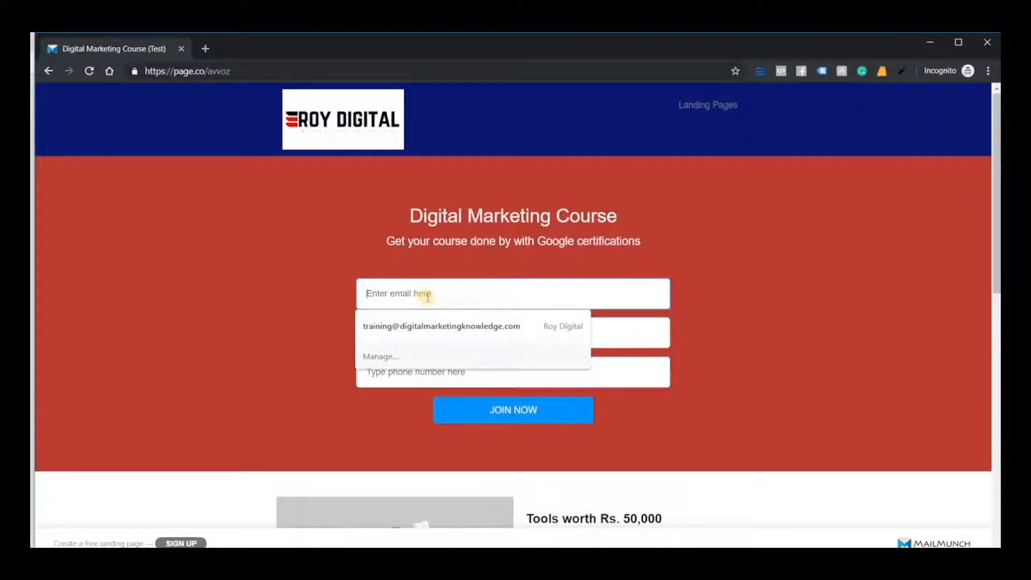
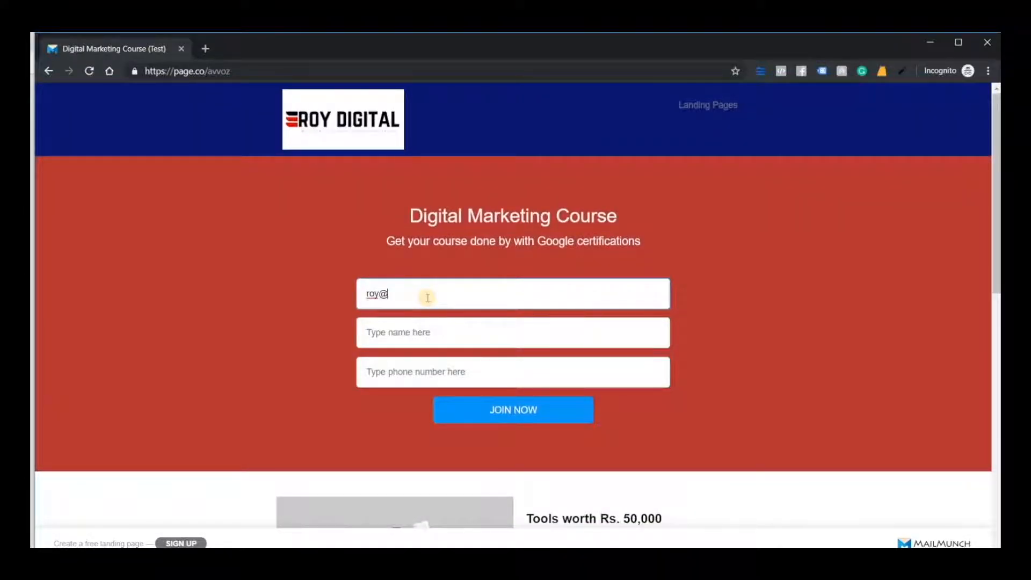
{"action": "key", "text": "Tab"}
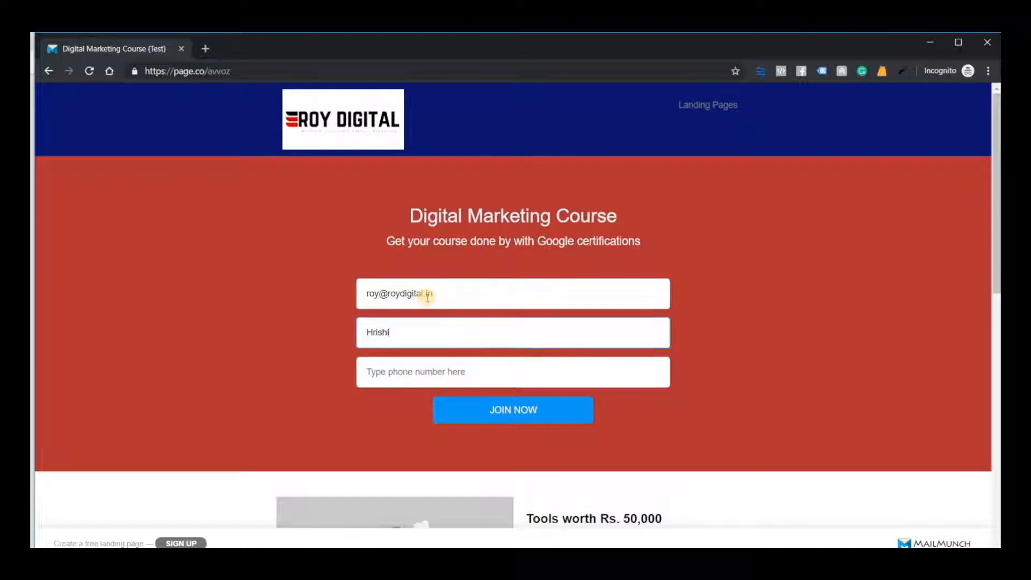
{"action": "key", "text": "Tab"}
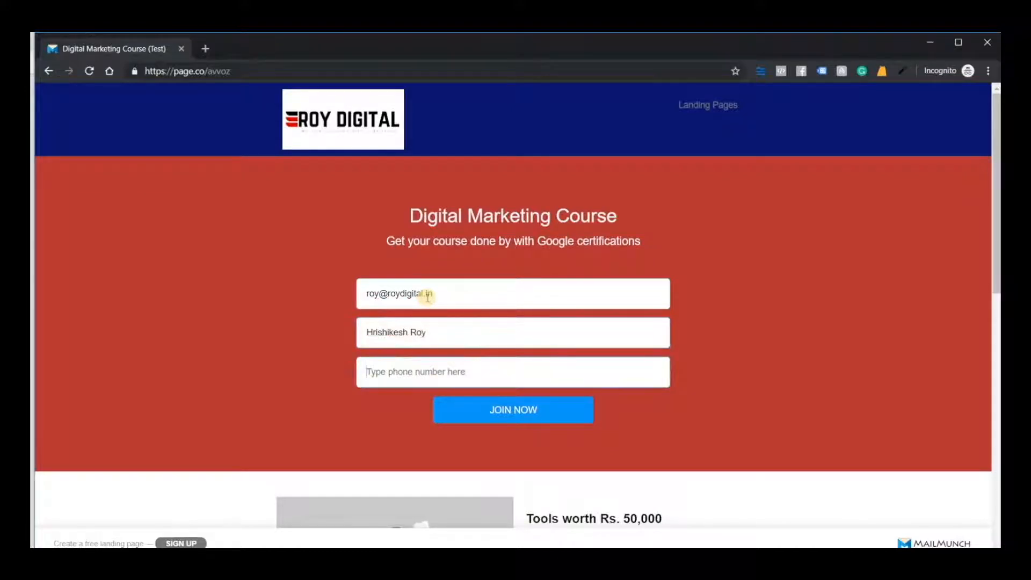
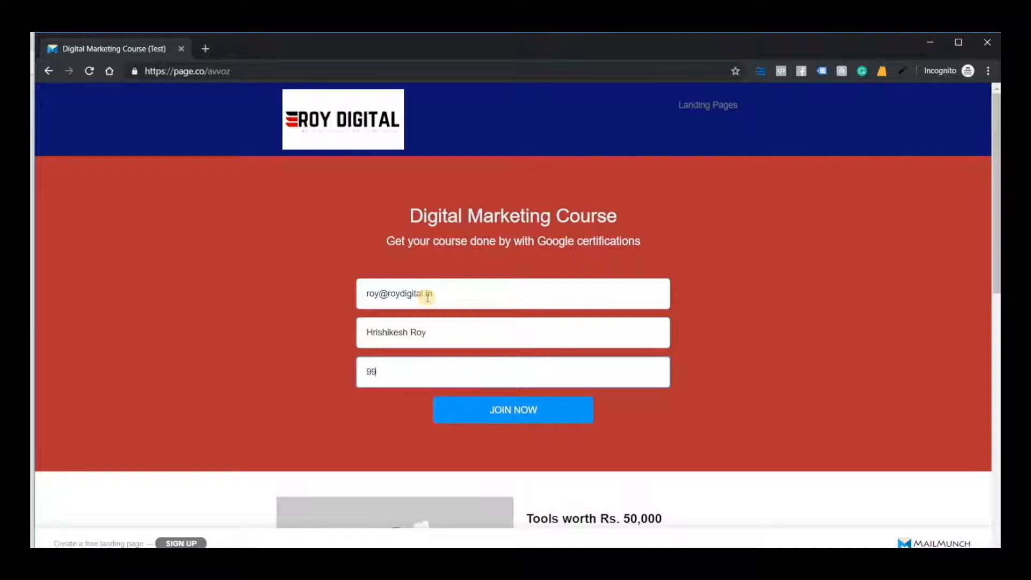
{"action": "left_click", "coordinate": [515, 416]}
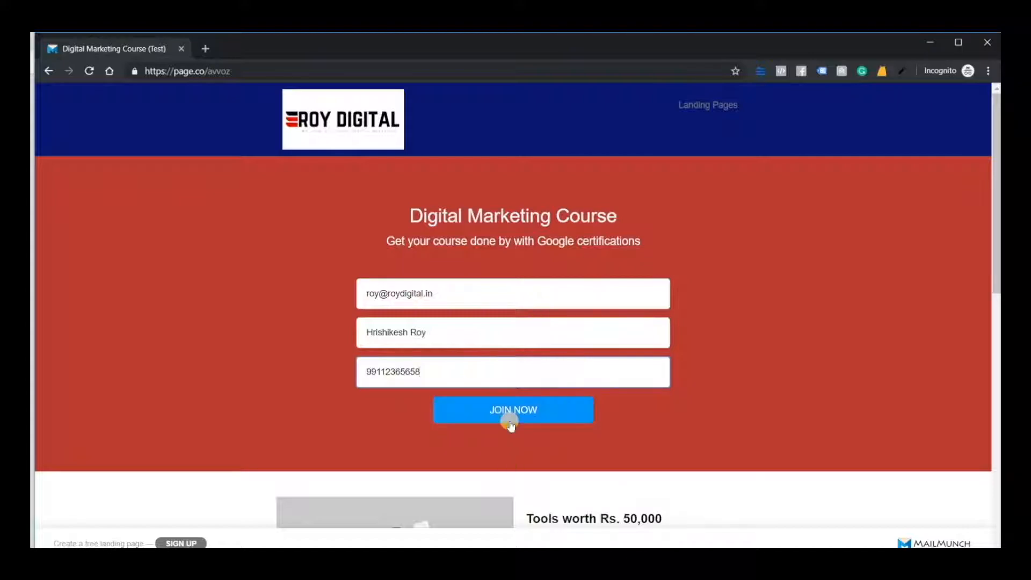
{"action": "left_click", "coordinate": [510, 422]}
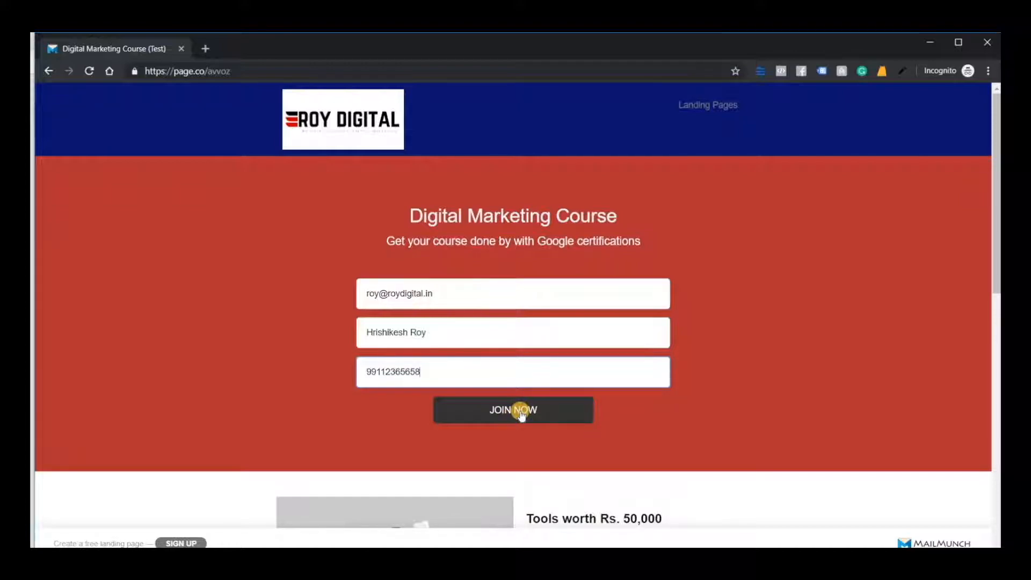
{"action": "left_click", "coordinate": [520, 413]}
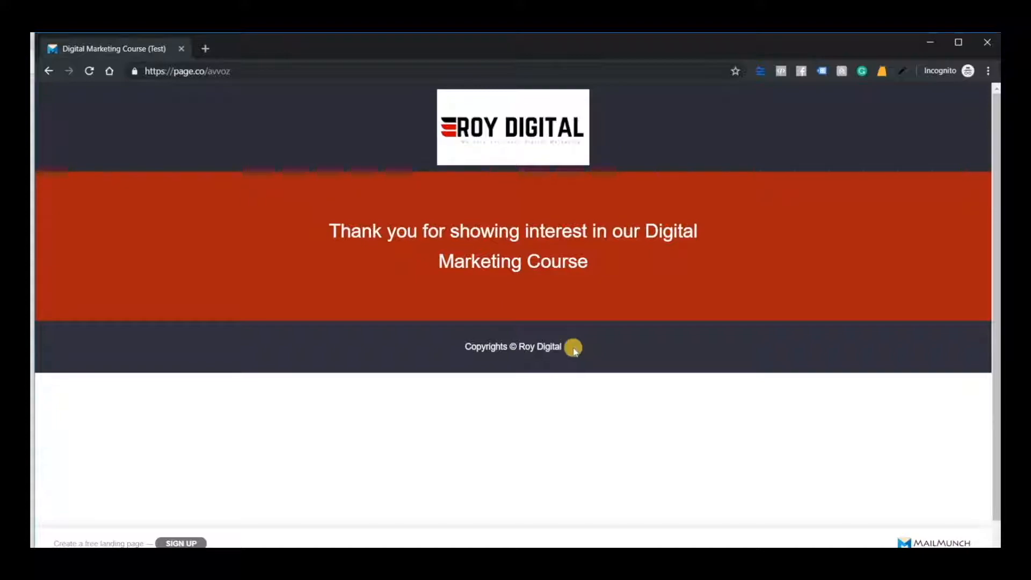
Return to MailMunch, refresh the forms list and check the subscriber list and sign-up date for Digital Marketing Course (Test)
{"action": "mouse_move", "coordinate": [424, 563]}
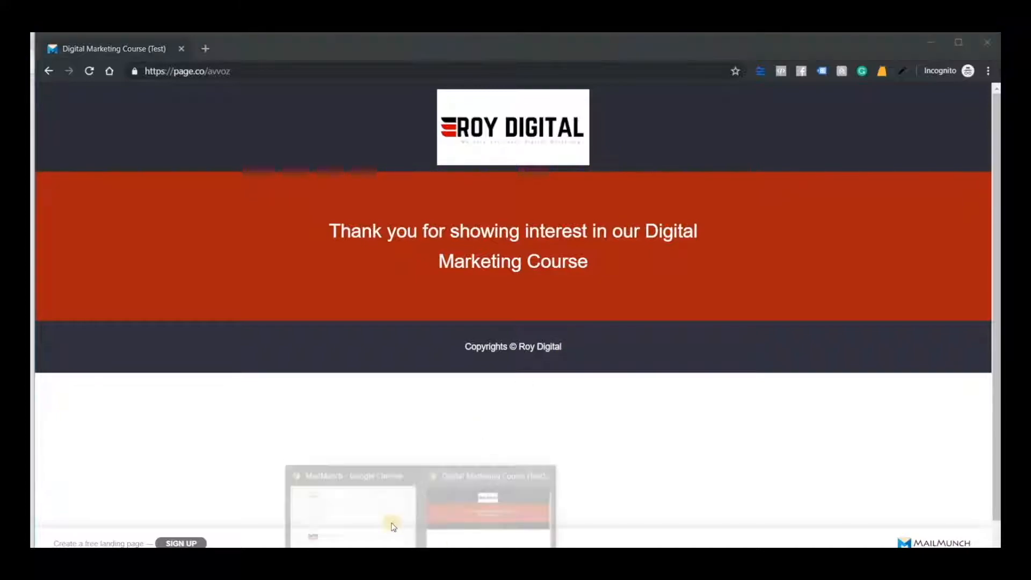
{"action": "left_click", "coordinate": [322, 500]}
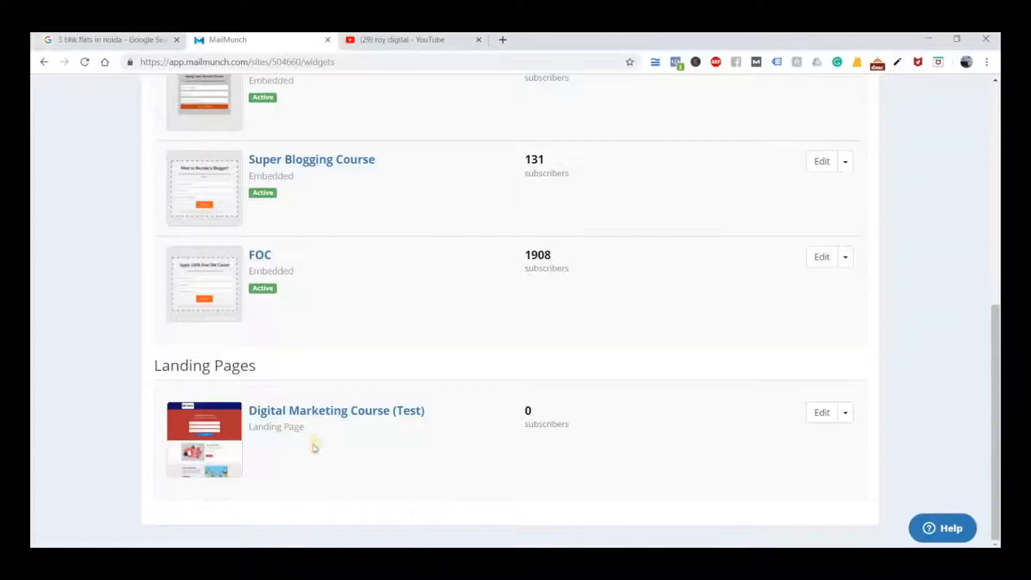
{"action": "left_click", "coordinate": [85, 62]}
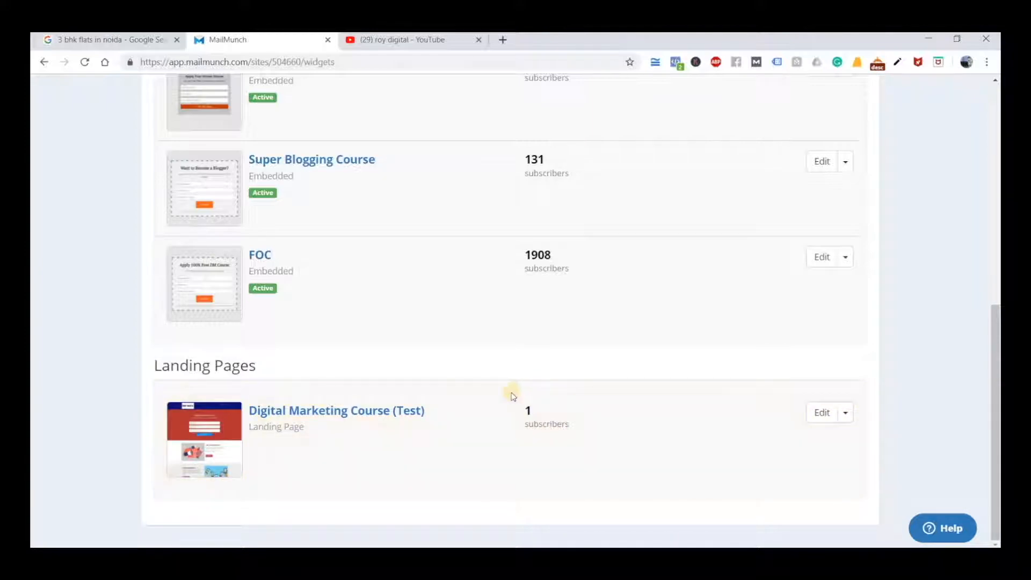
{"action": "left_click", "coordinate": [529, 411]}
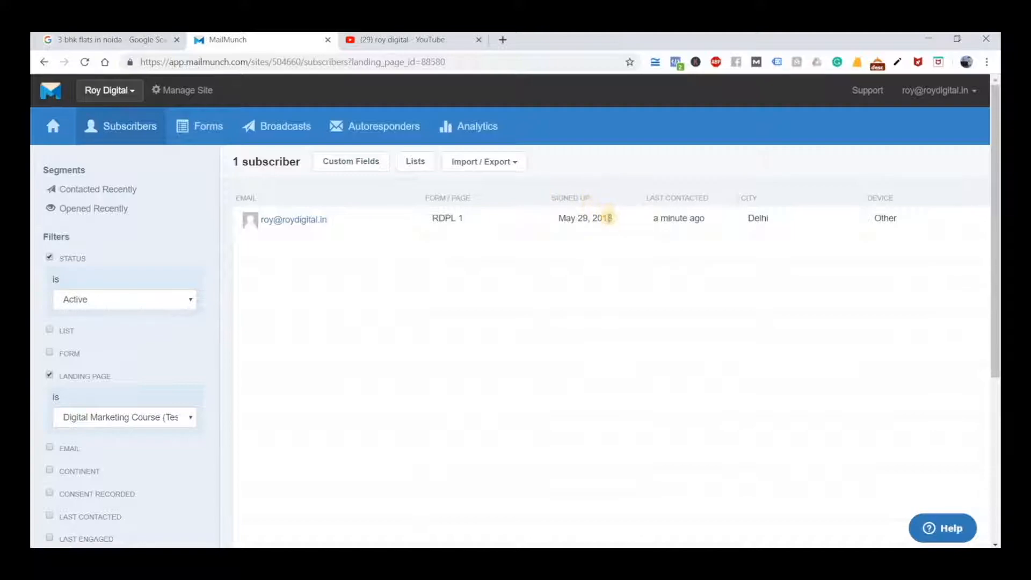
{"action": "triple_click", "coordinate": [562, 218]}
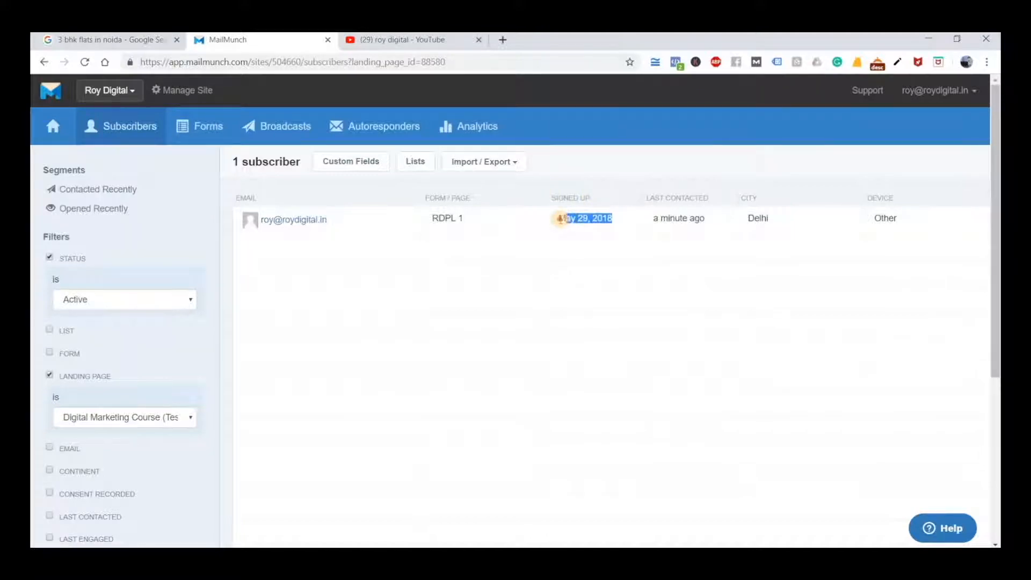
{"action": "left_click_drag", "start_coordinate": [561, 219], "coordinate": [559, 218]}
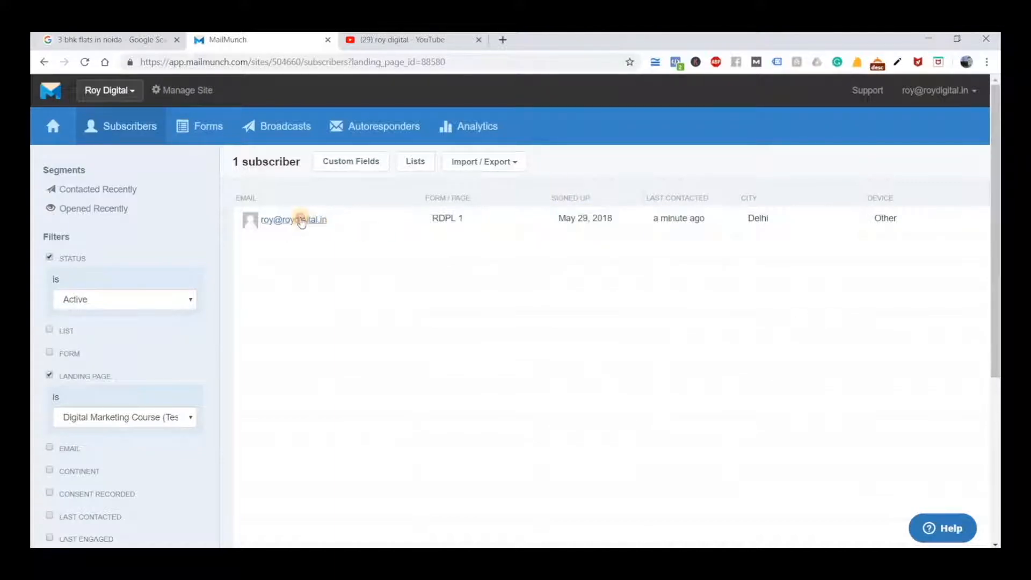
Open the test subscriber's record and review the User Info, including phone number, name, IP address and sign-up date
{"action": "left_click", "coordinate": [303, 220]}
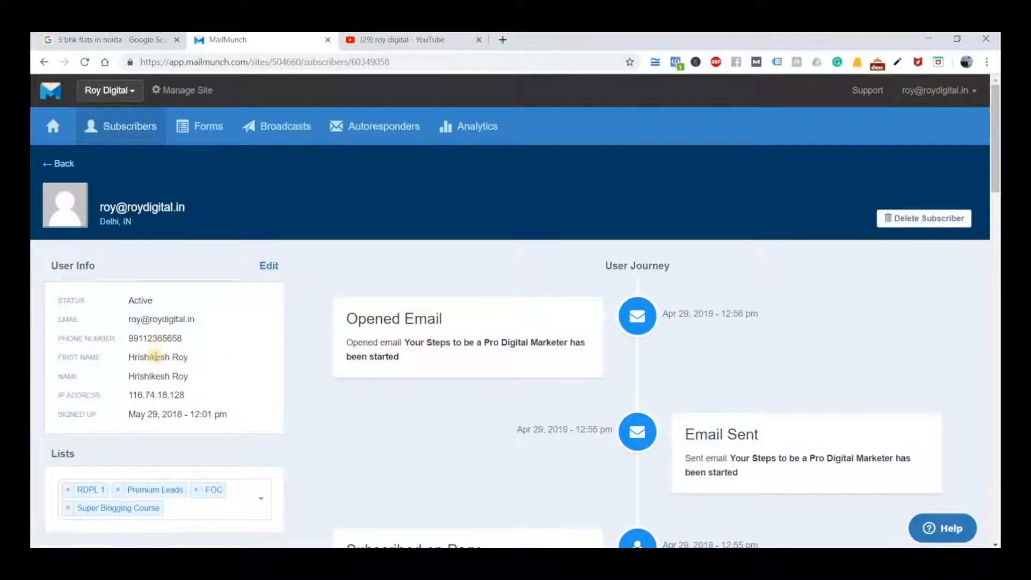
{"action": "double_click", "coordinate": [153, 346]}
{"action": "double_click", "coordinate": [150, 357]}
{"action": "left_click", "coordinate": [203, 363]}
{"action": "scroll", "coordinate": [188, 349], "scroll_direction": "down", "scroll_amount": 1}
{"action": "left_click_drag", "start_coordinate": [186, 332], "coordinate": [130, 334]}
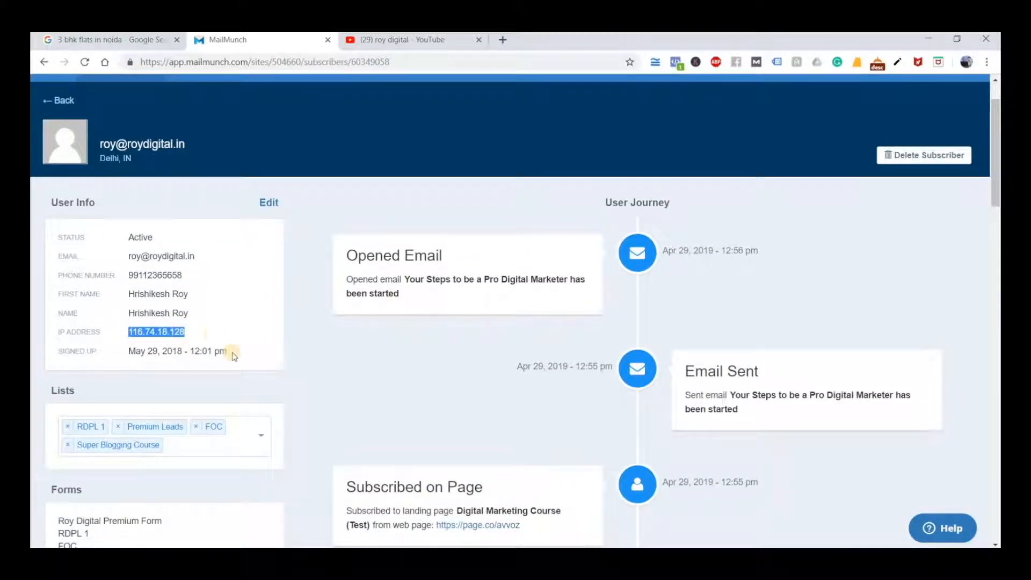
{"action": "left_click", "coordinate": [152, 353]}
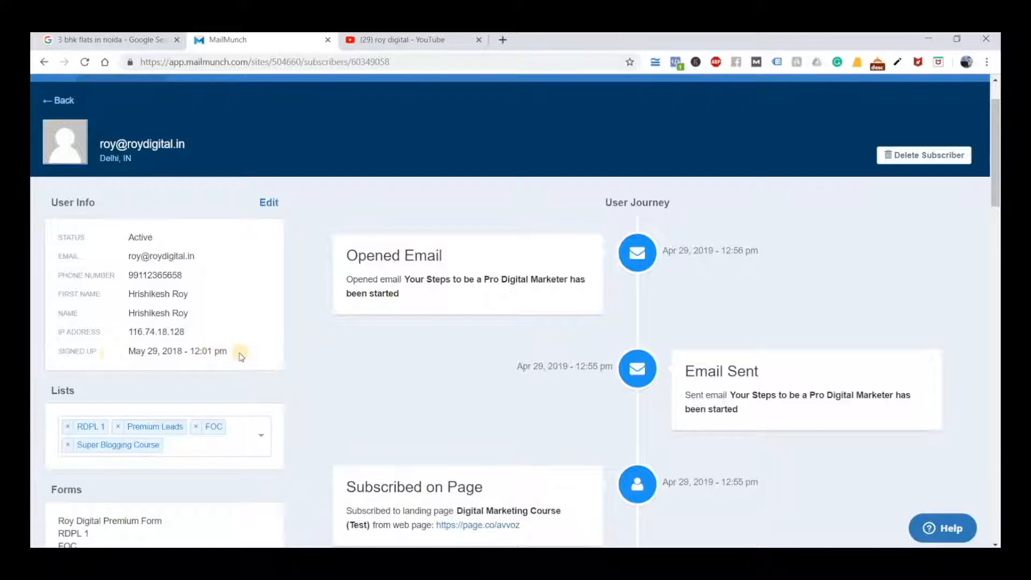
{"action": "left_click_drag", "start_coordinate": [231, 352], "coordinate": [127, 354]}
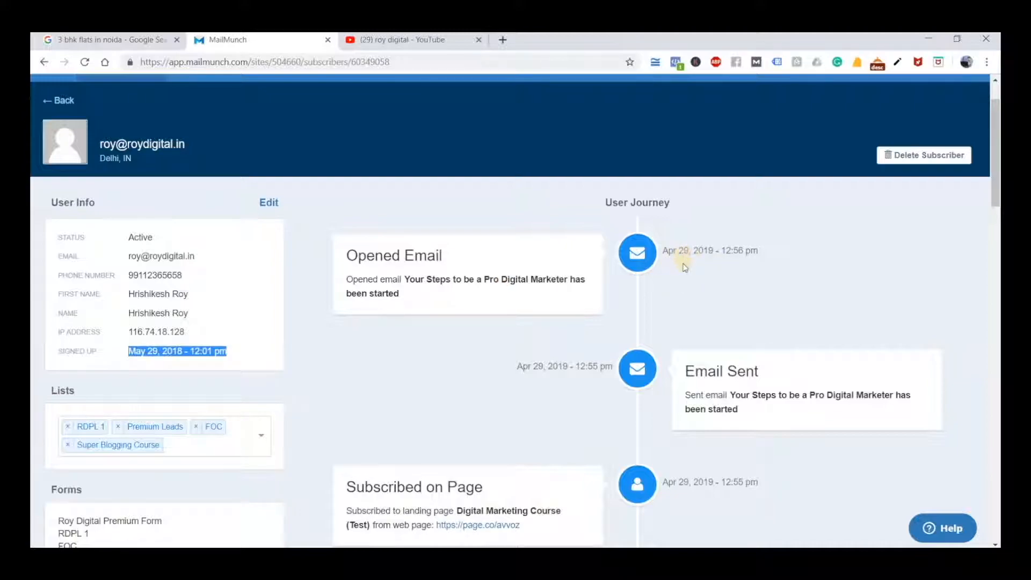
Examine the subscriber's User Journey timeline from the latest e-mail events back to the first sign-up
{"action": "scroll", "coordinate": [718, 359], "scroll_direction": "down", "scroll_amount": 4}
{"action": "scroll", "coordinate": [723, 384], "scroll_direction": "down", "scroll_amount": 20}
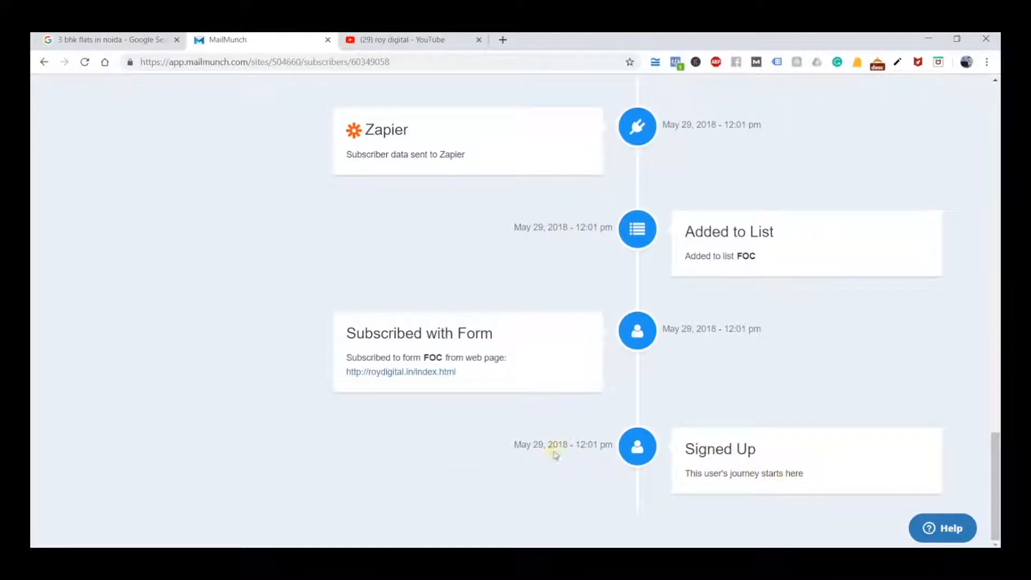
{"action": "scroll", "coordinate": [644, 463], "scroll_direction": "up", "scroll_amount": 6}
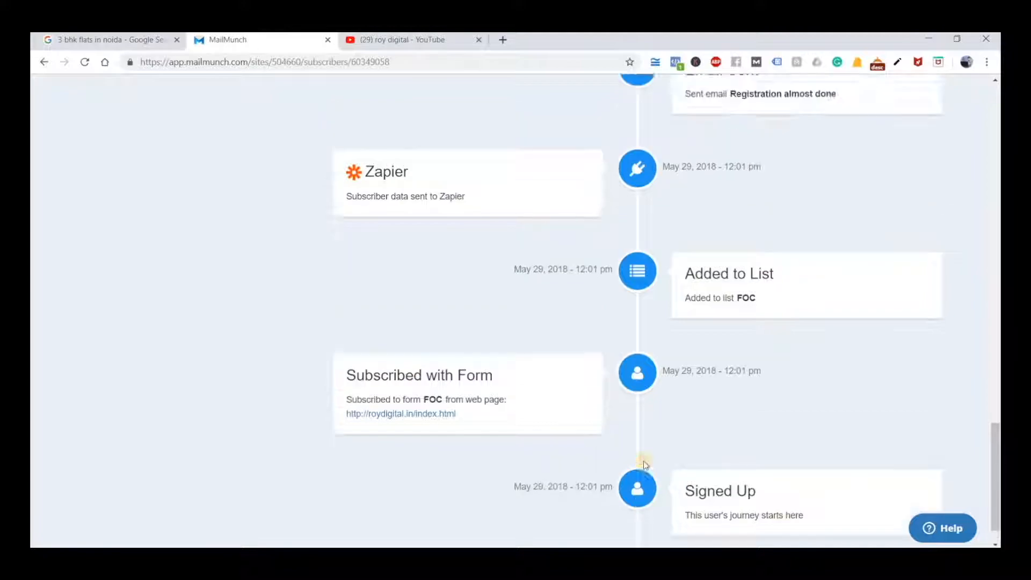
{"action": "scroll", "coordinate": [644, 462], "scroll_direction": "up", "scroll_amount": 12}
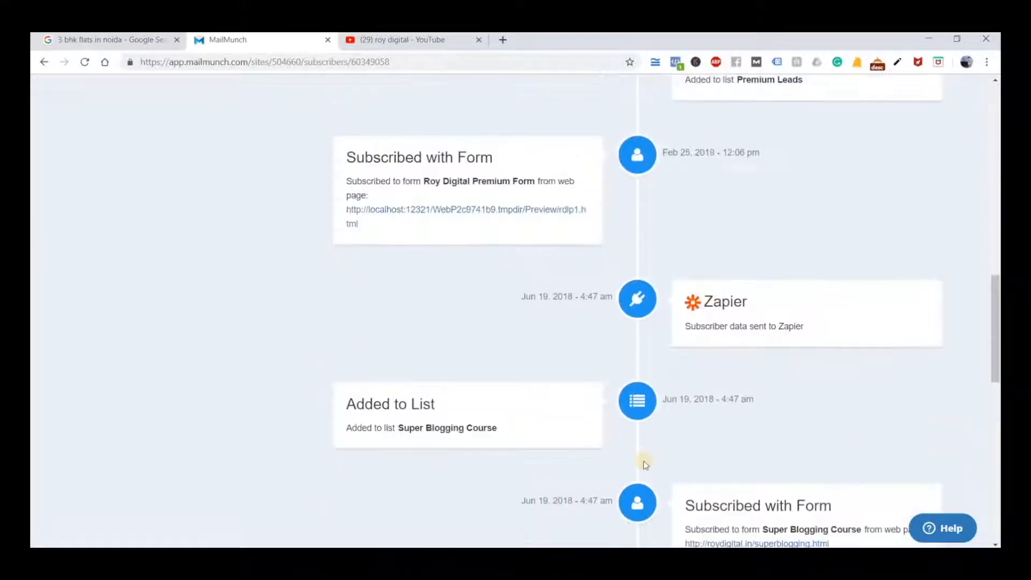
{"action": "scroll", "coordinate": [643, 460], "scroll_direction": "up", "scroll_amount": 2}
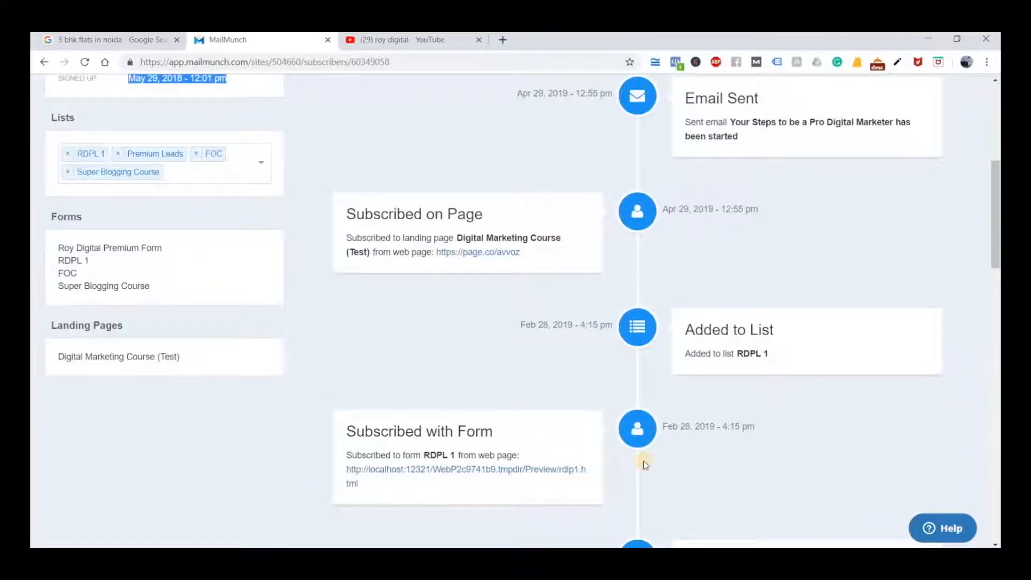
{"action": "scroll", "coordinate": [644, 463], "scroll_direction": "up", "scroll_amount": 5}
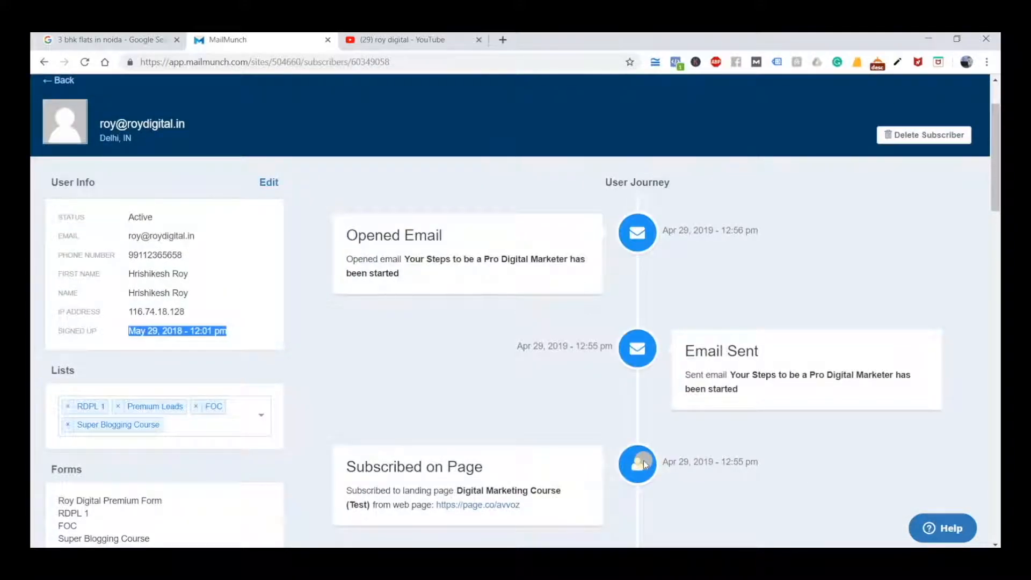
{"action": "left_click", "coordinate": [531, 537]}
{"action": "left_click", "coordinate": [398, 456]}
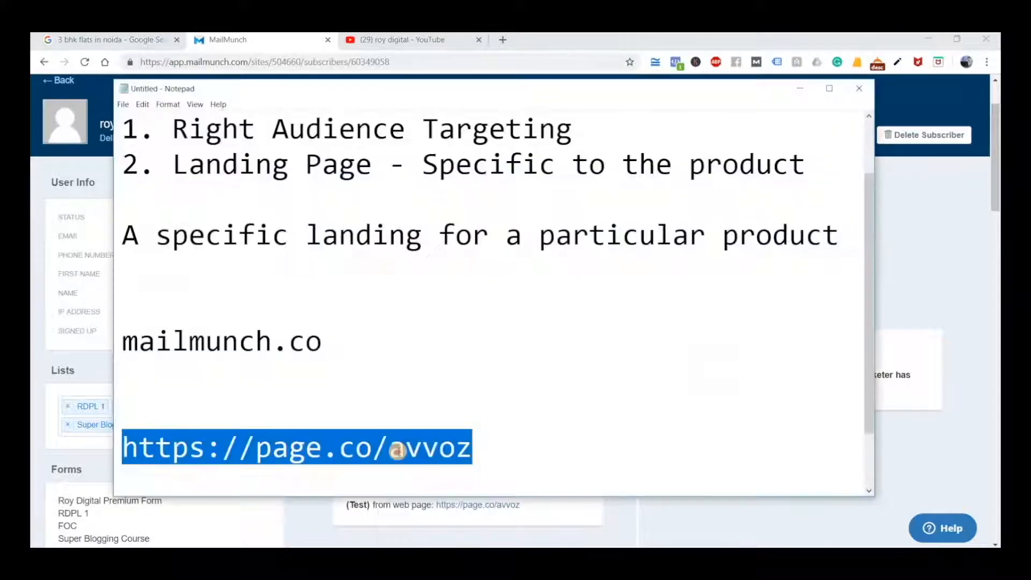
{"action": "left_click", "coordinate": [460, 450]}
{"action": "left_click_drag", "start_coordinate": [472, 448], "coordinate": [120, 447]}
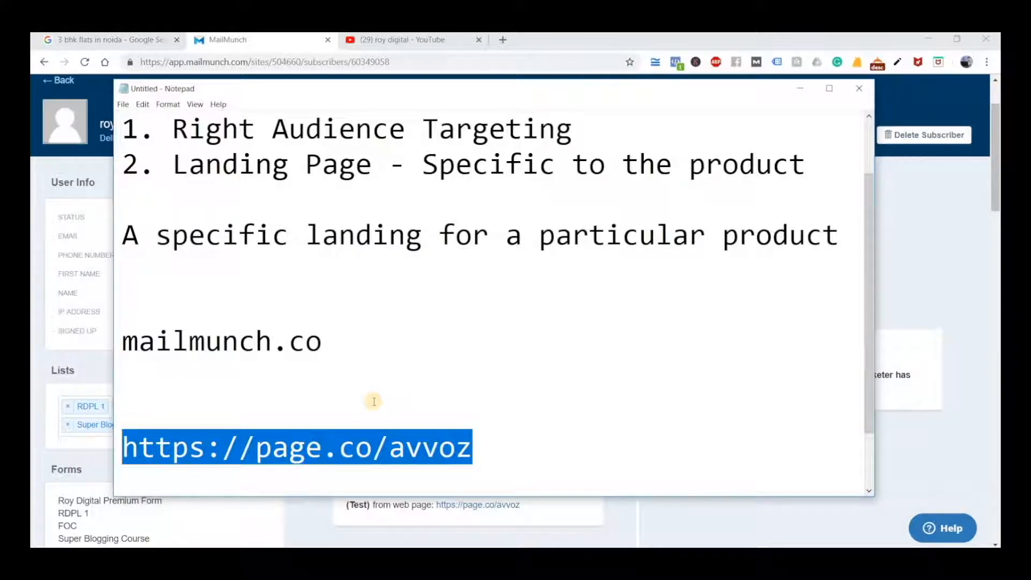
{"action": "left_click_drag", "start_coordinate": [483, 446], "coordinate": [122, 446]}
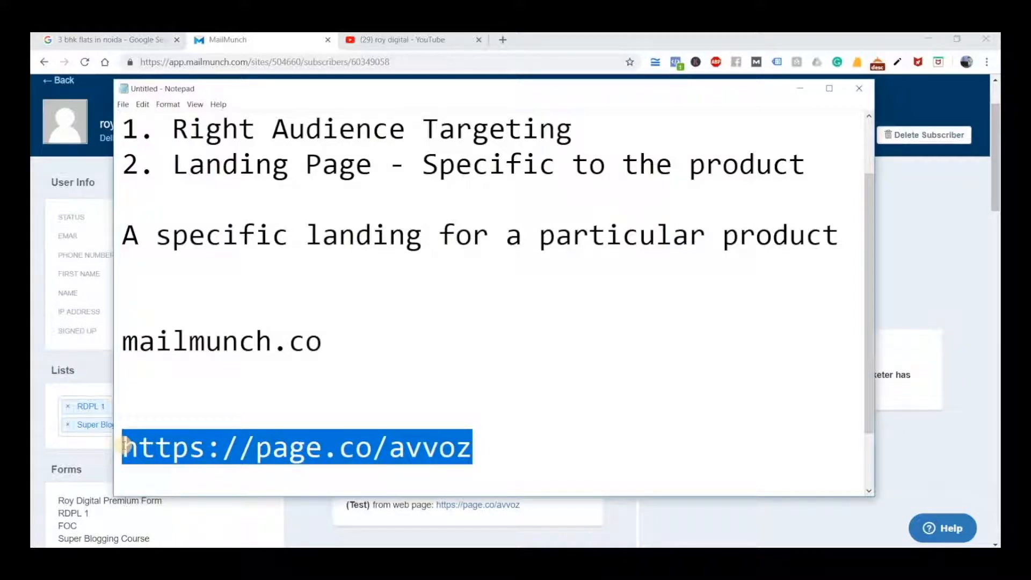
Add the note "100 visitors - 20 convert" below the landing page address
{"action": "scroll", "coordinate": [125, 446], "scroll_direction": "down", "scroll_amount": 1}
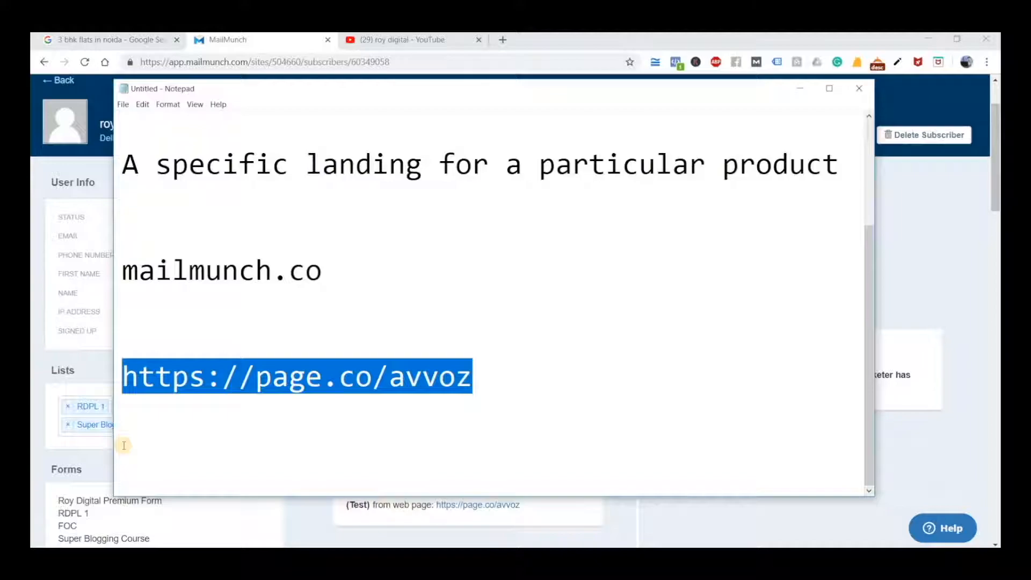
{"action": "left_click", "coordinate": [275, 468]}
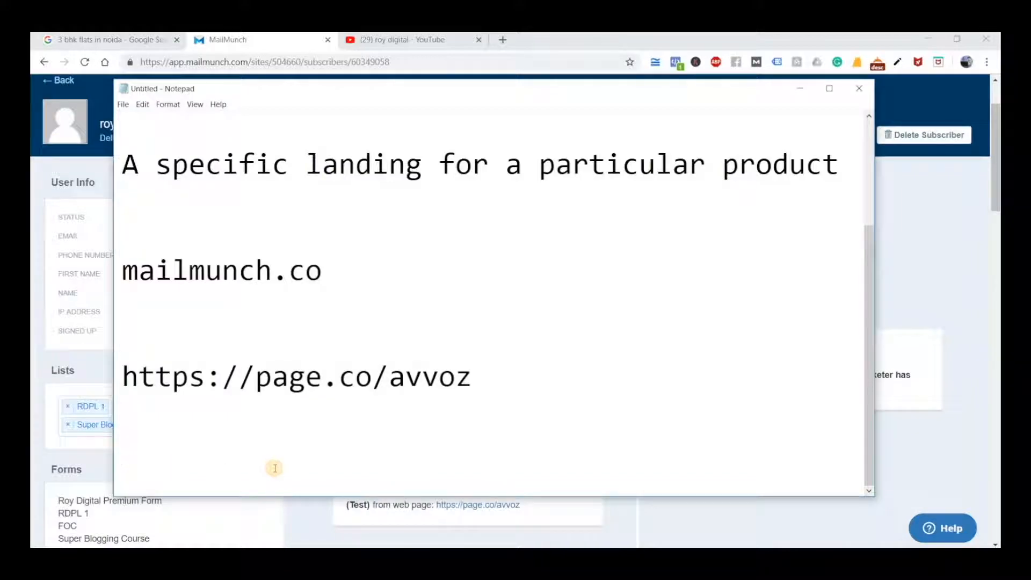
{"action": "type", "text": "100"}
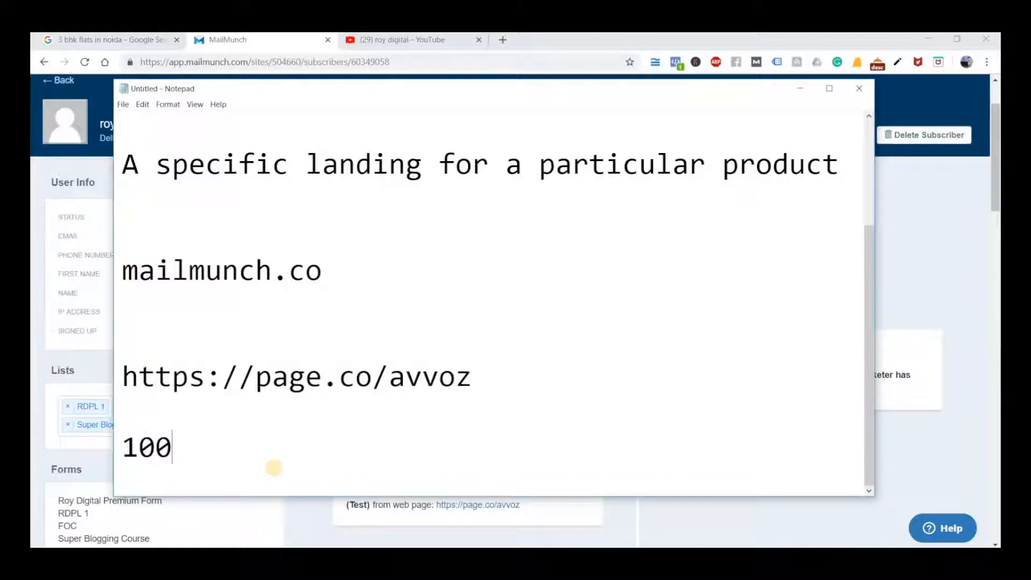
{"action": "type", "text": " visito"}
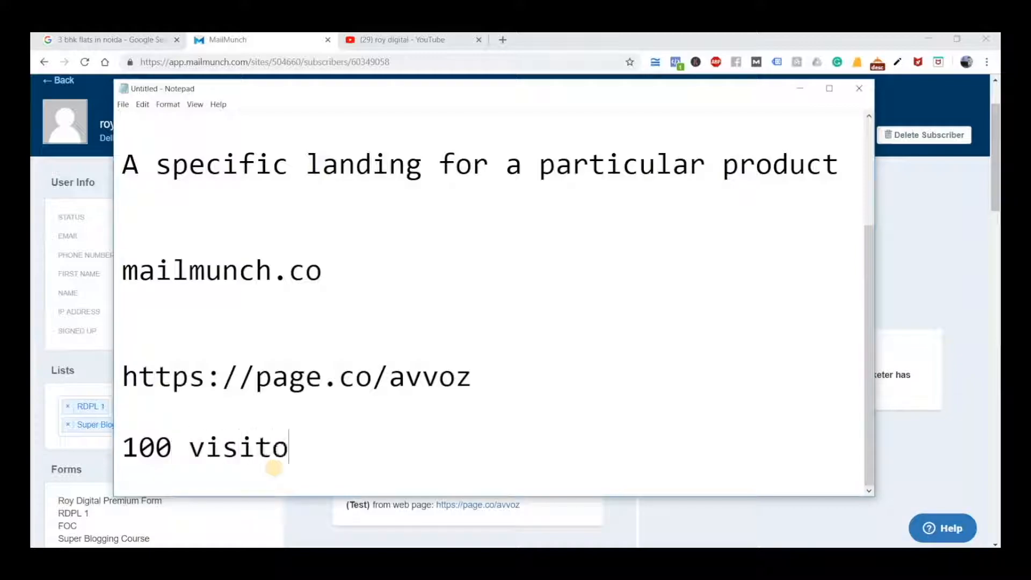
{"action": "type", "text": "rs - "}
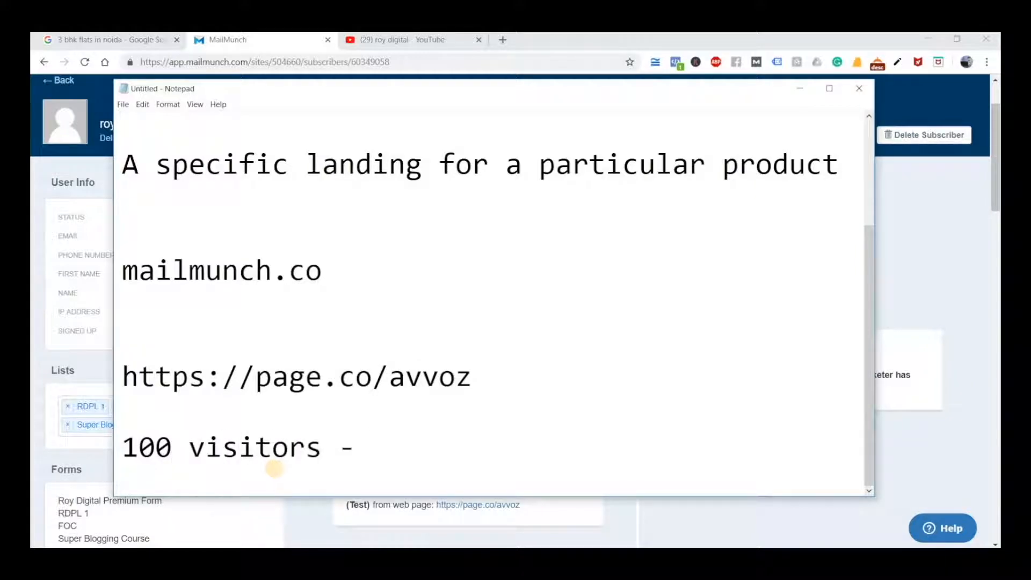
{"action": "type", "text": "20 convert"}
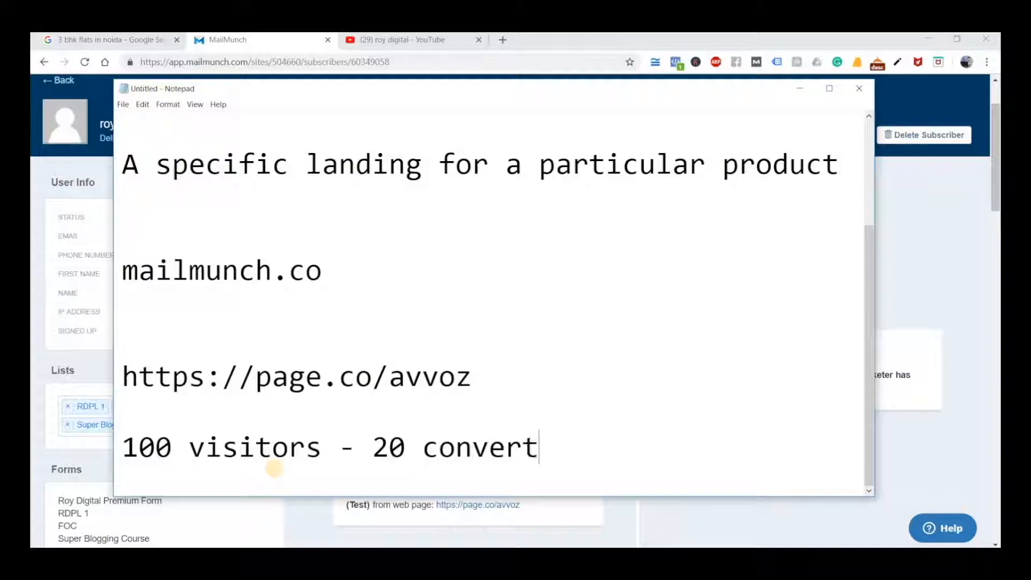
Add a line reading "Conversion ration" directly under the visitors note
{"action": "key", "text": "Return"}
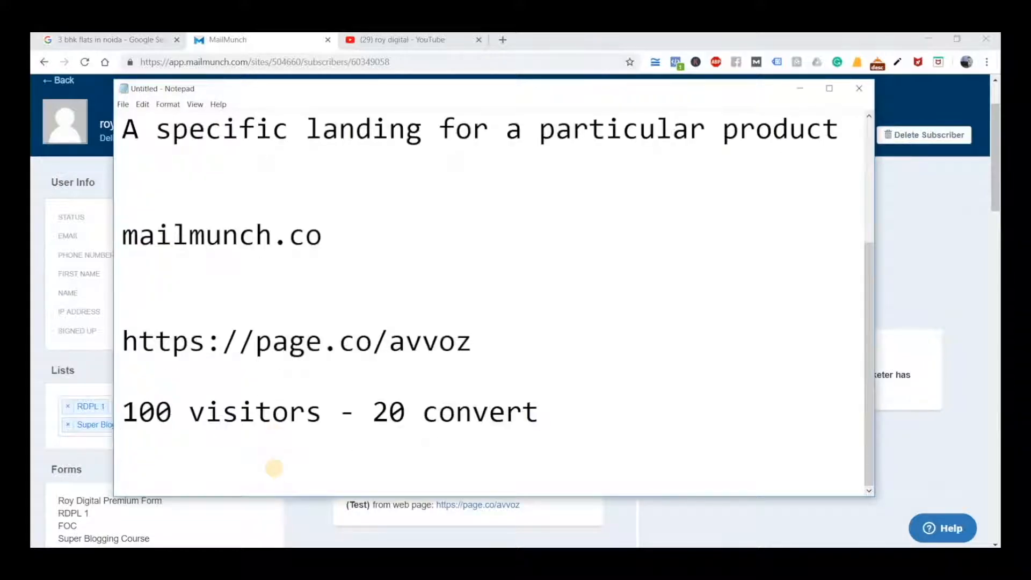
{"action": "type", "text": "Cove"}
{"action": "key", "text": "BackSpace"}
{"action": "type", "text": "n"}
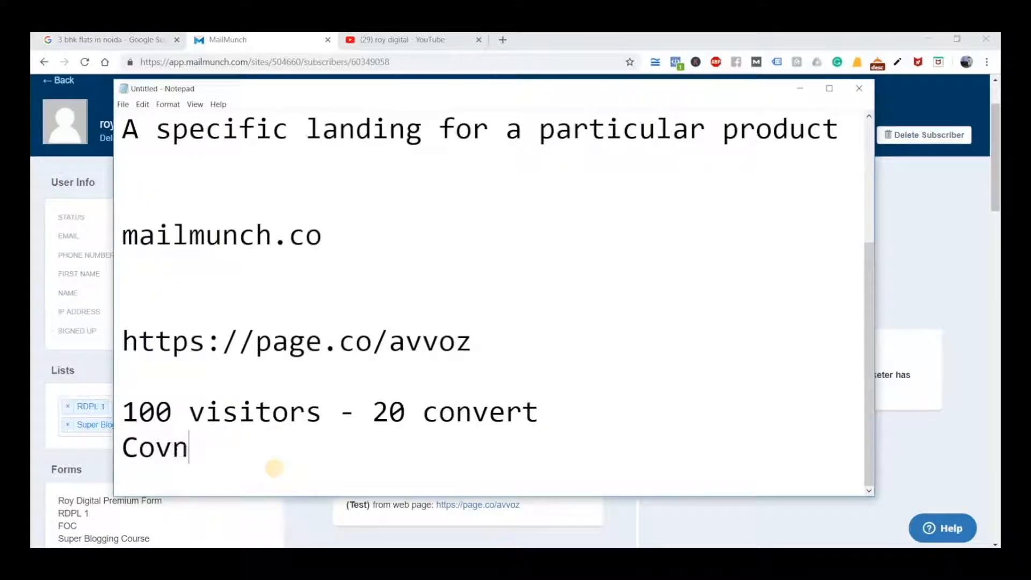
{"action": "key", "text": "BackSpace"}
{"action": "key", "text": "BackSpace"}
{"action": "type", "text": "nversion "}
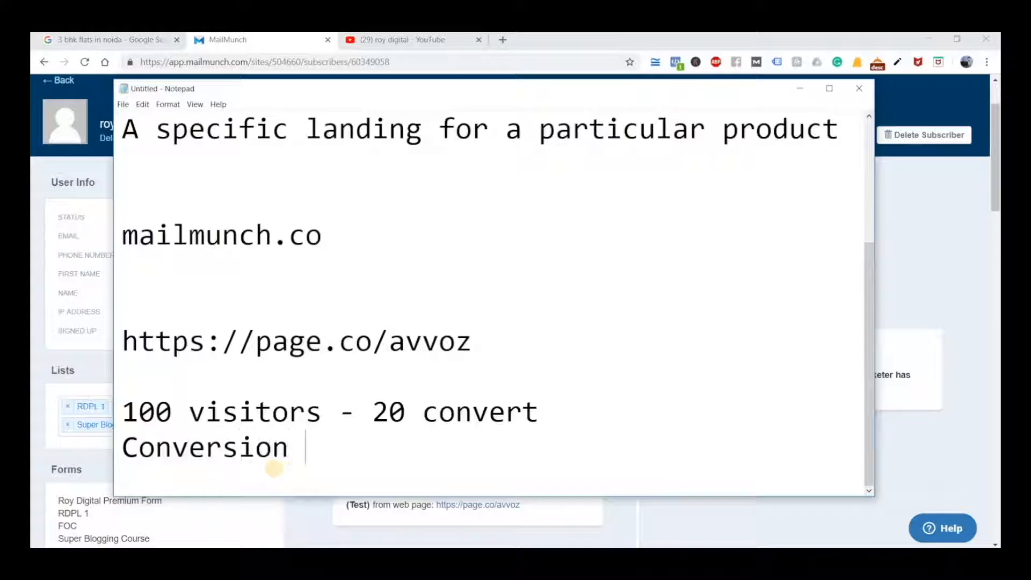
{"action": "type", "text": "ration"}
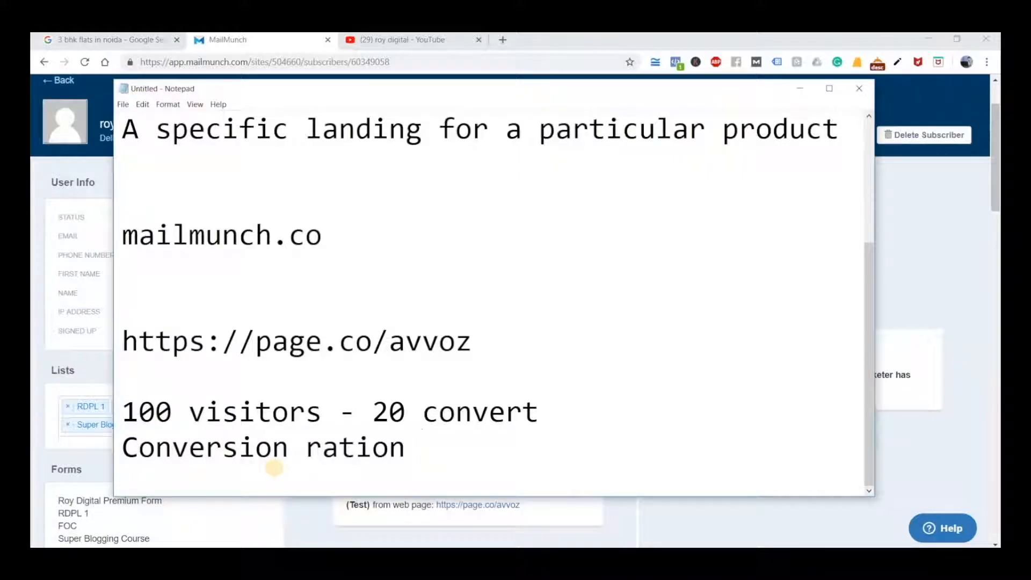